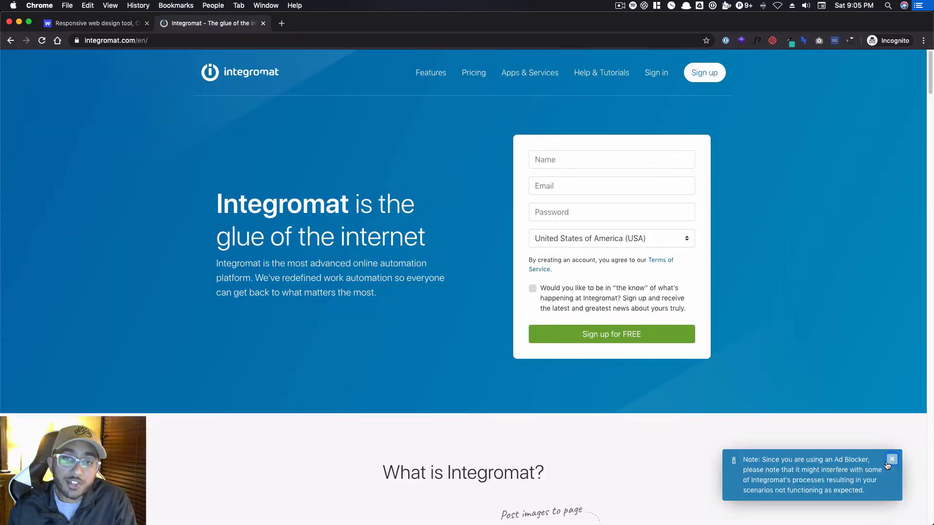
{"action": "left_click", "coordinate": [892, 459]}
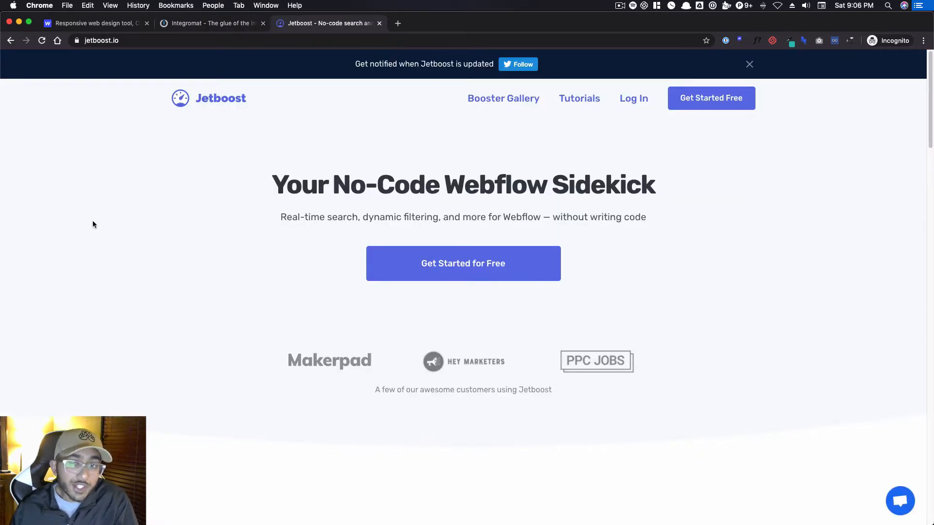
{"action": "scroll", "coordinate": [95, 229], "scroll_direction": "down", "scroll_amount": 10}
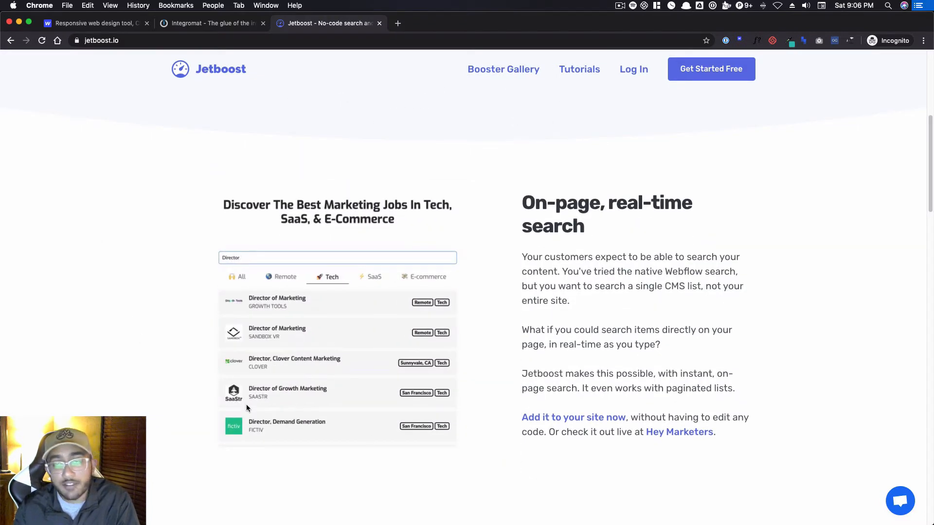
{"action": "scroll", "coordinate": [246, 407], "scroll_direction": "up", "scroll_amount": 6}
{"action": "scroll", "coordinate": [246, 407], "scroll_direction": "down", "scroll_amount": 10}
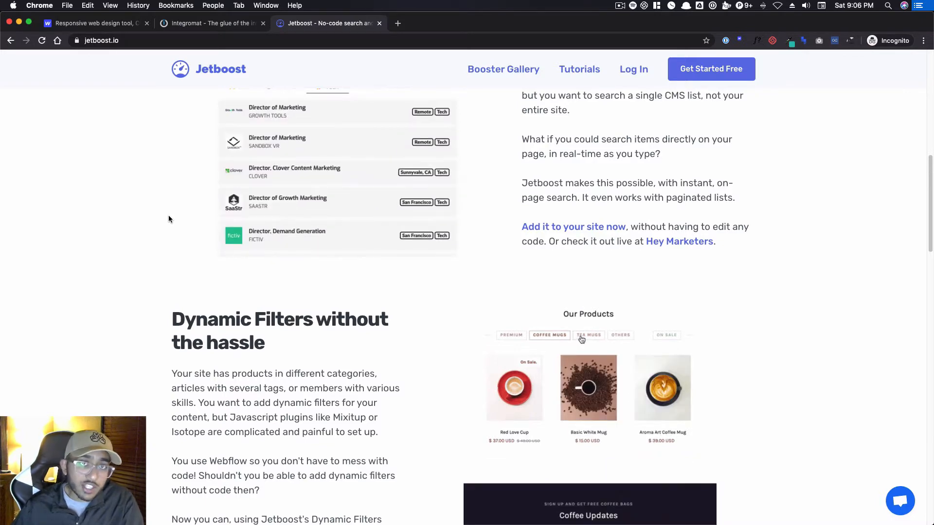
{"action": "scroll", "coordinate": [200, 261], "scroll_direction": "up", "scroll_amount": 10}
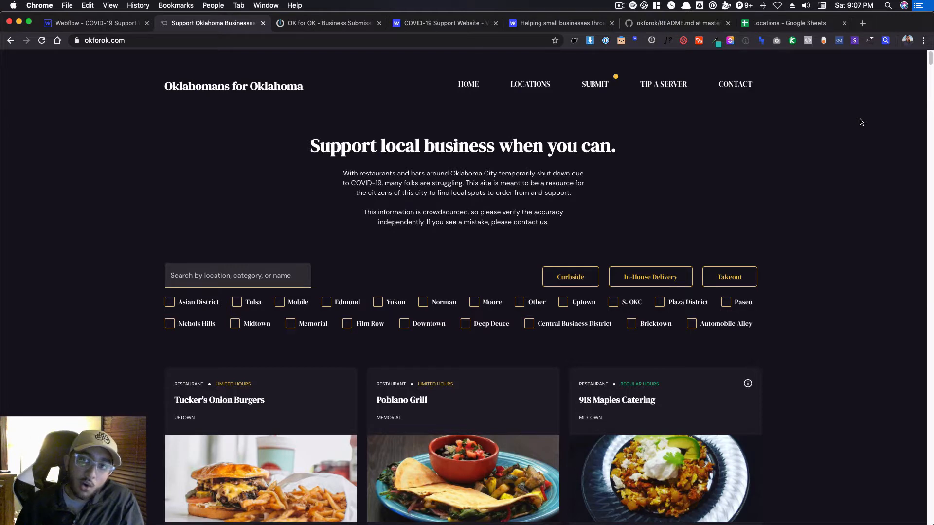
Open the Submit page of the Oklahomans for Oklahoma site and look over its business submission form.
{"action": "left_click", "coordinate": [605, 87]}
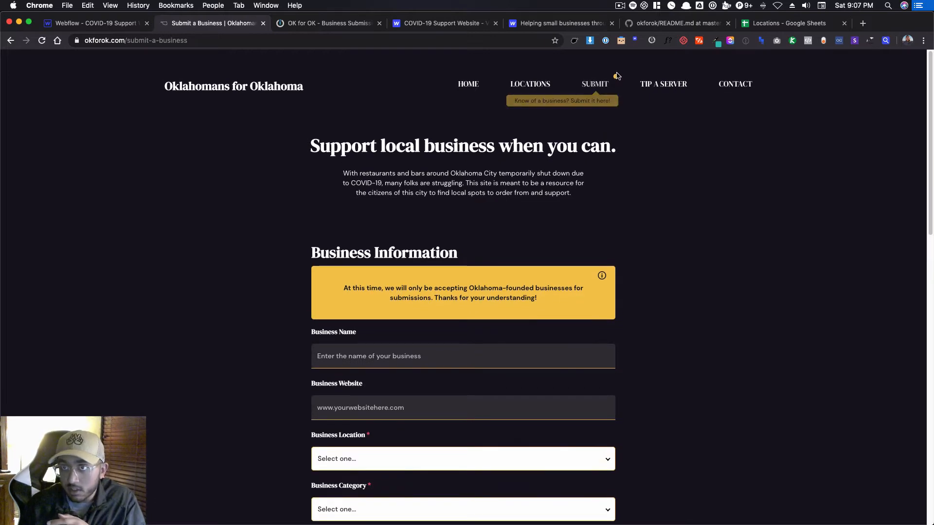
{"action": "scroll", "coordinate": [451, 155], "scroll_direction": "down", "scroll_amount": 3}
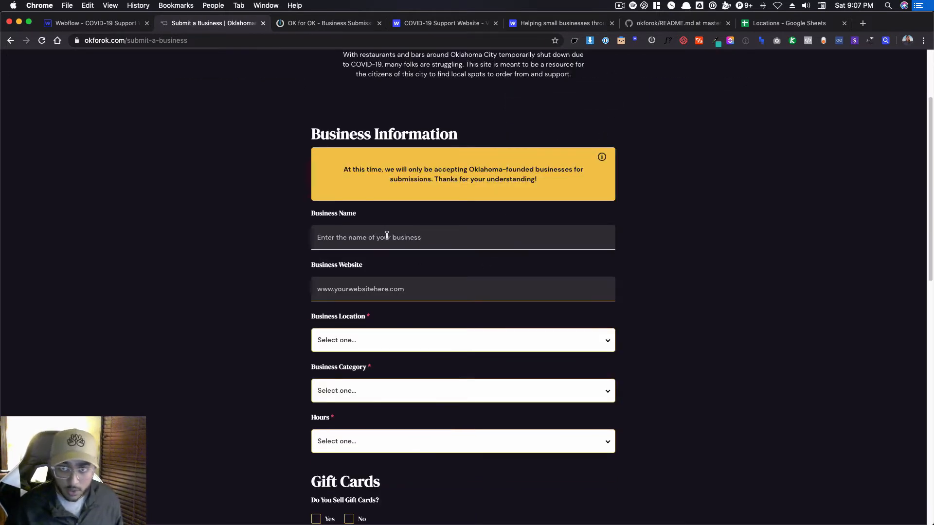
{"action": "scroll", "coordinate": [697, 296], "scroll_direction": "up", "scroll_amount": 3}
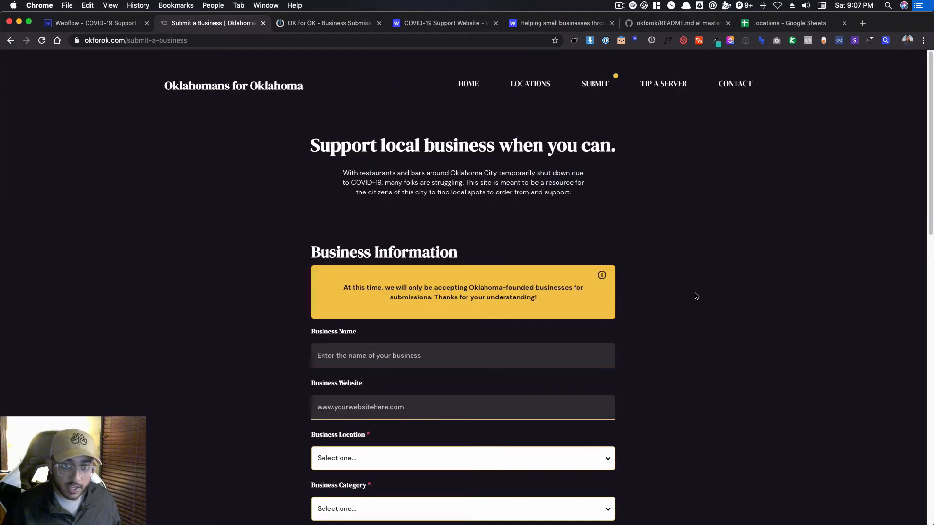
{"action": "left_click", "coordinate": [358, 351]}
{"action": "type", "text": "Test"}
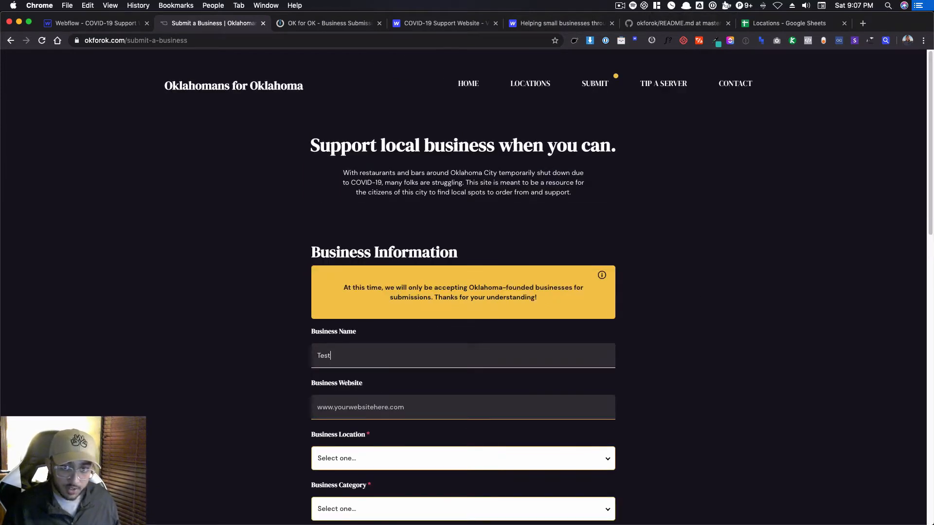
{"action": "key", "text": "Tab"}
{"action": "type", "text": "www."}
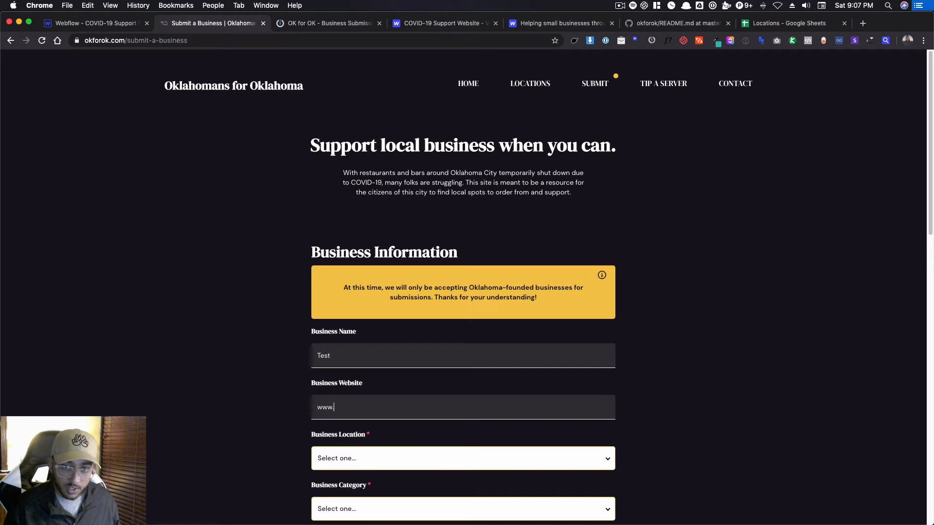
{"action": "type", "text": "test.com"}
Set the business location to Asian District, the category to Bar and the hours to Regular Hours.
{"action": "scroll", "coordinate": [556, 265], "scroll_direction": "down", "scroll_amount": 1}
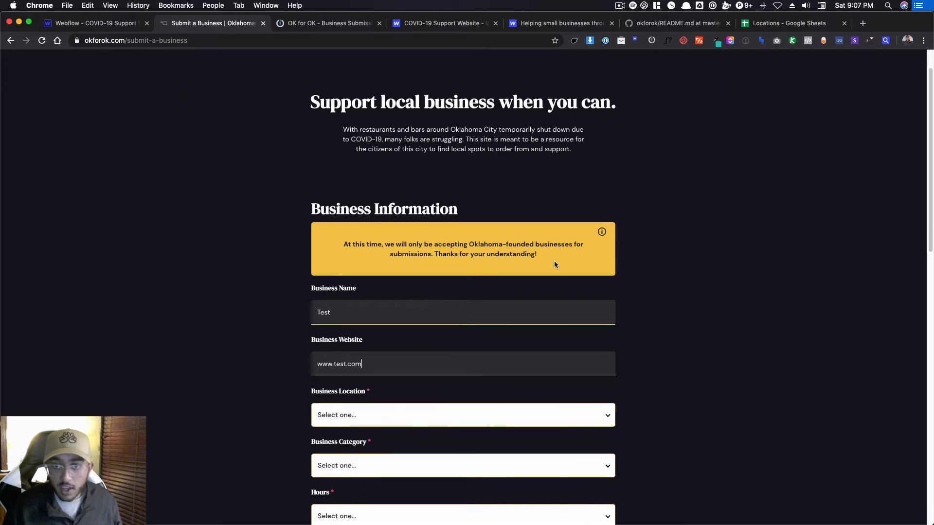
{"action": "left_click", "coordinate": [358, 415]}
{"action": "left_click", "coordinate": [357, 443]}
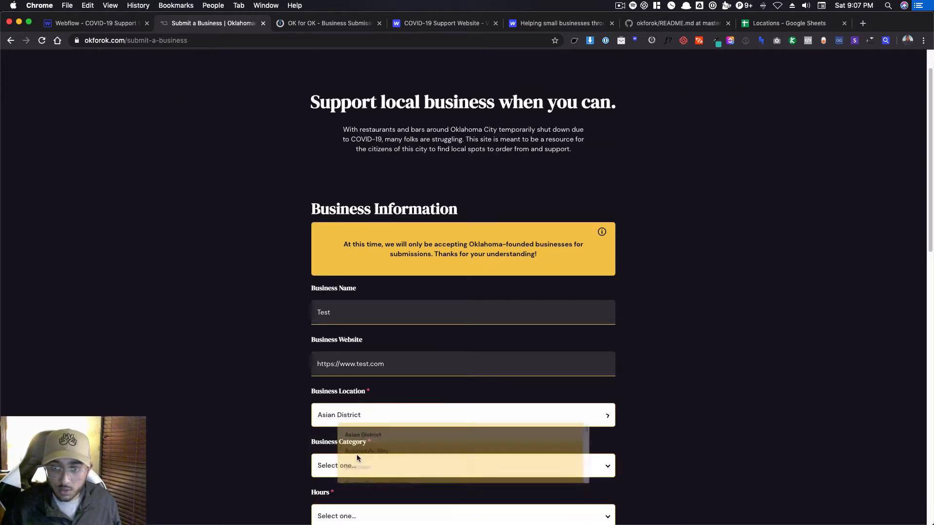
{"action": "left_click", "coordinate": [358, 465]}
{"action": "left_click", "coordinate": [346, 490]}
{"action": "scroll", "coordinate": [347, 487], "scroll_direction": "down", "scroll_amount": 2}
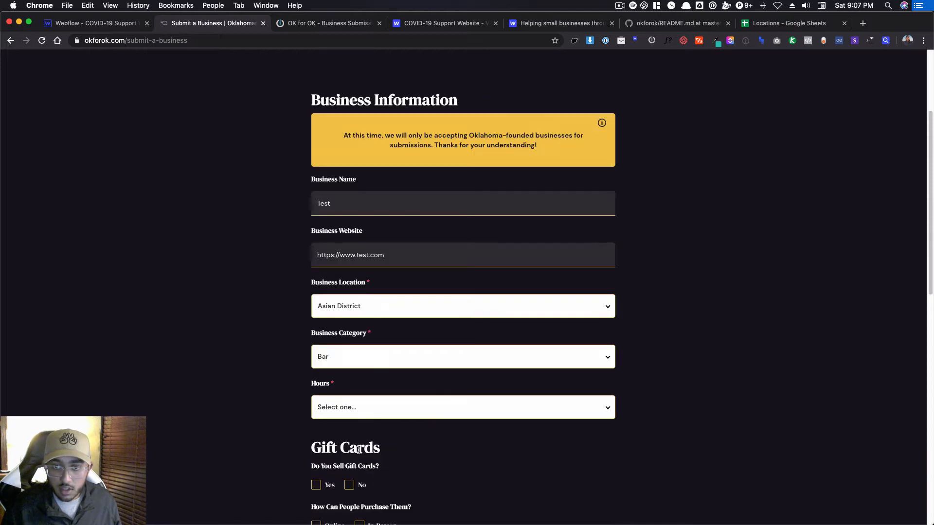
{"action": "left_click", "coordinate": [353, 407]}
{"action": "left_click", "coordinate": [355, 455]}
{"action": "scroll", "coordinate": [340, 413], "scroll_direction": "down", "scroll_amount": 2}
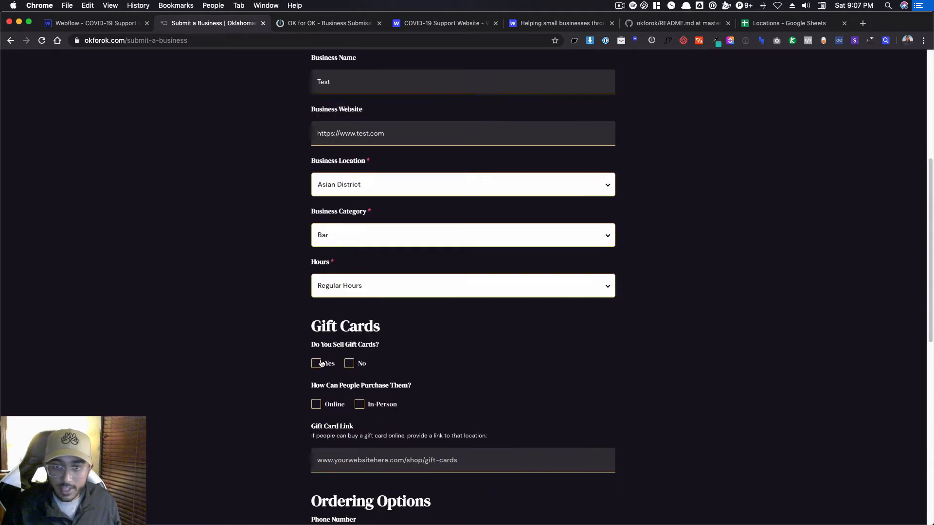
{"action": "left_click", "coordinate": [321, 364]}
{"action": "left_click", "coordinate": [316, 405]}
{"action": "left_click", "coordinate": [360, 404]}
{"action": "left_click", "coordinate": [396, 461]}
{"action": "type", "text": "w"}
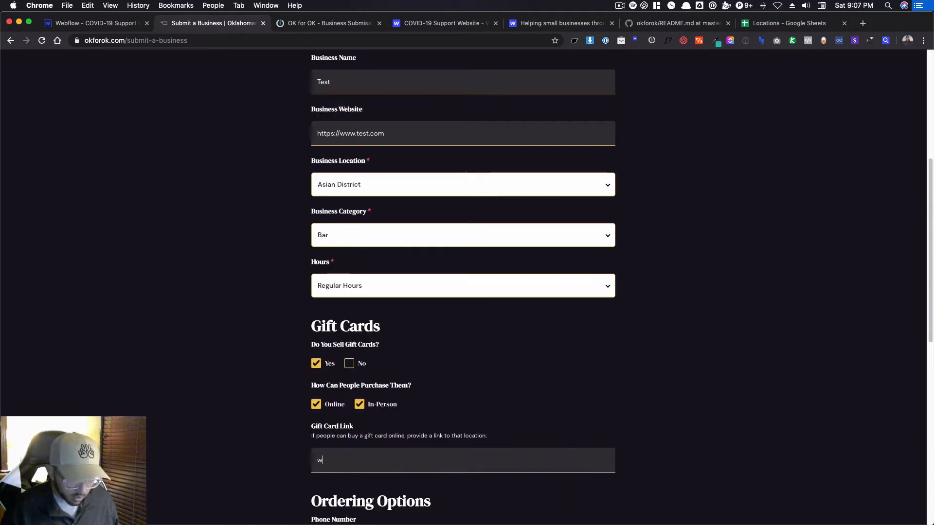
{"action": "type", "text": "ww.test.com/"}
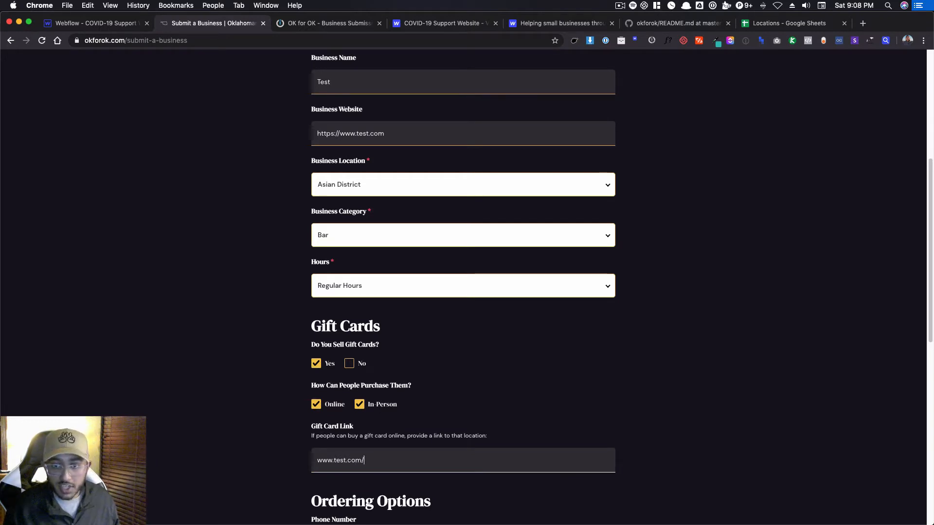
{"action": "type", "text": "gift-cards"}
Enter the business's phone number for orders in the ordering options.
{"action": "scroll", "coordinate": [362, 355], "scroll_direction": "down", "scroll_amount": 3}
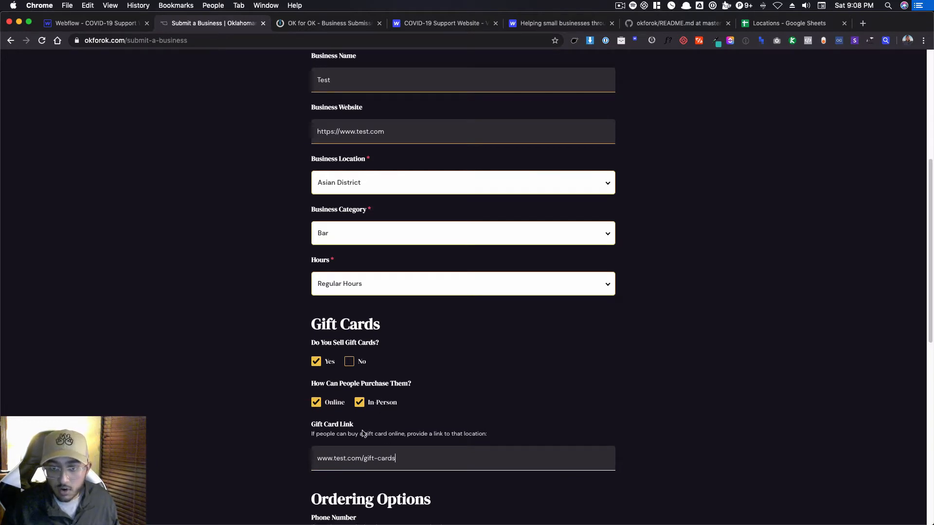
{"action": "left_click", "coordinate": [370, 419]}
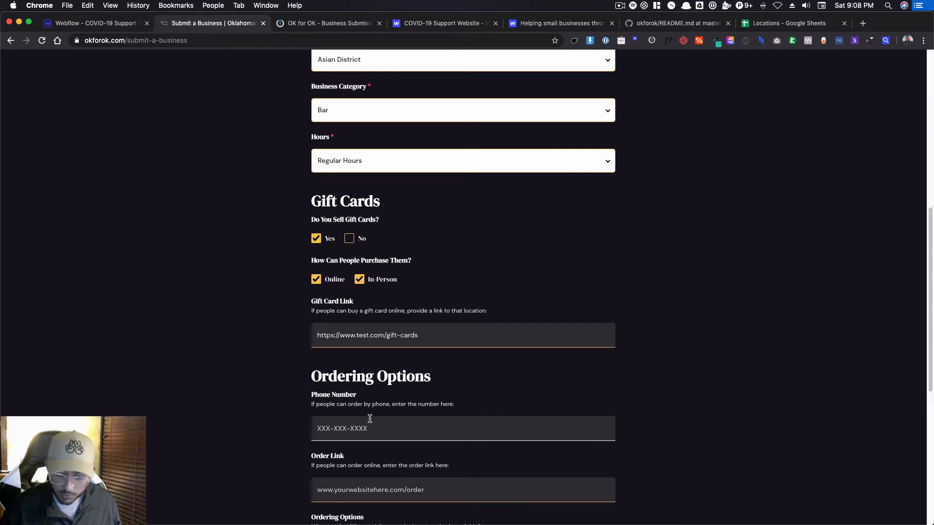
{"action": "type", "text": "405-555-5"}
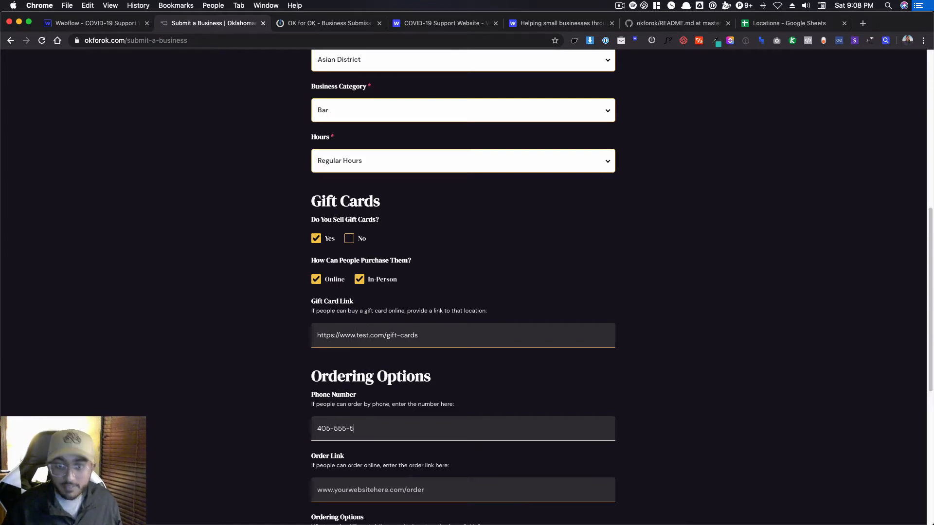
{"action": "type", "text": "555"}
{"action": "scroll", "coordinate": [333, 394], "scroll_direction": "down", "scroll_amount": 1}
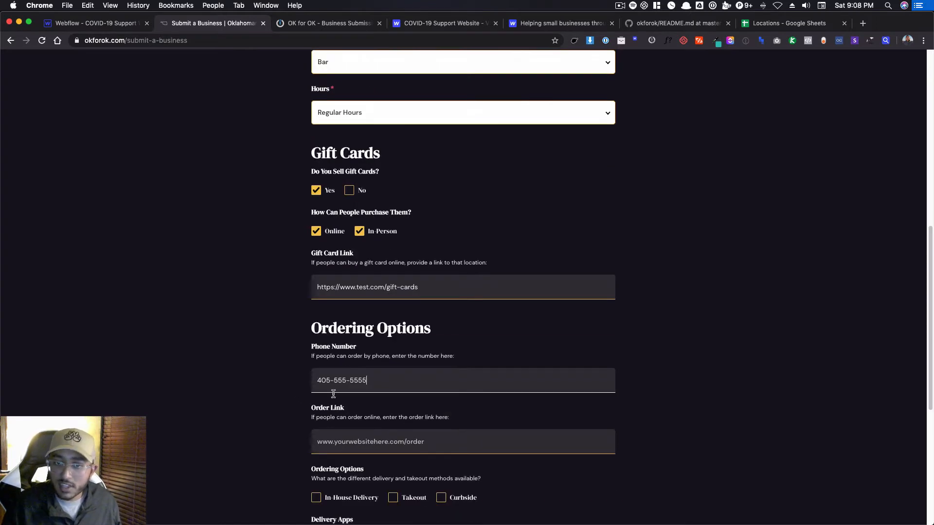
{"action": "left_click", "coordinate": [377, 438]}
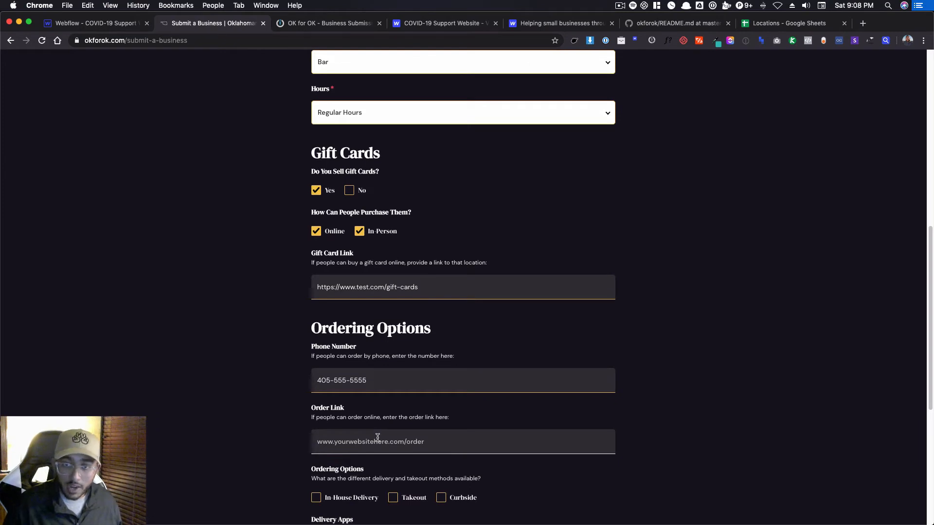
{"action": "type", "text": "www.t"}
{"action": "type", "text": "est.c"}
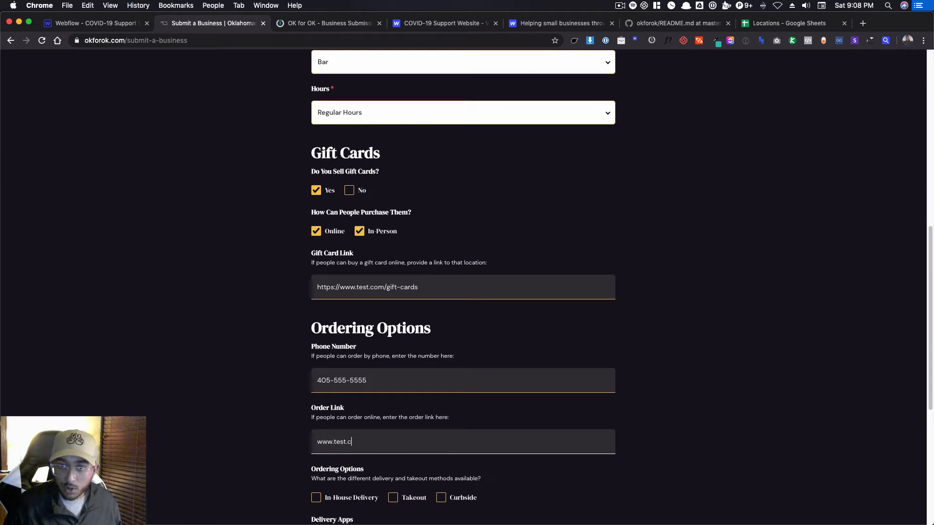
{"action": "type", "text": "om/order-noew"}
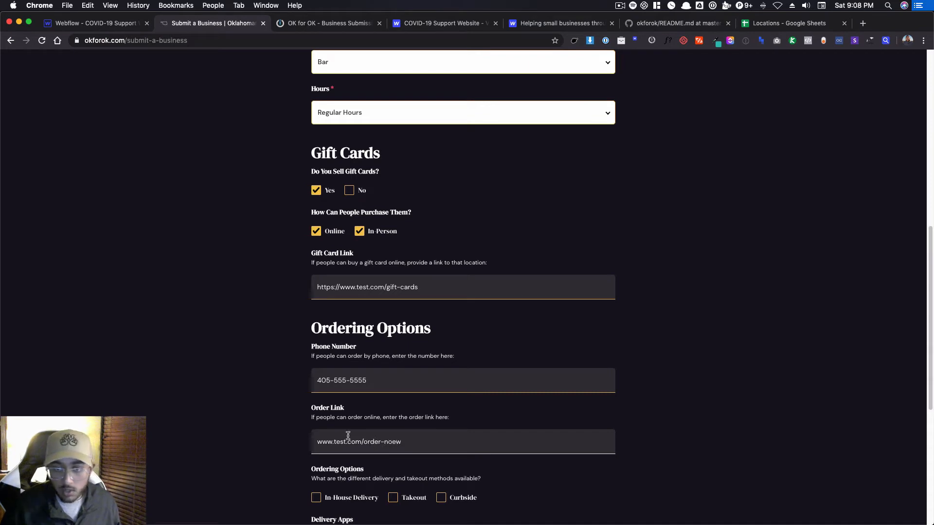
{"action": "left_click", "coordinate": [283, 411]}
{"action": "left_click", "coordinate": [437, 441]}
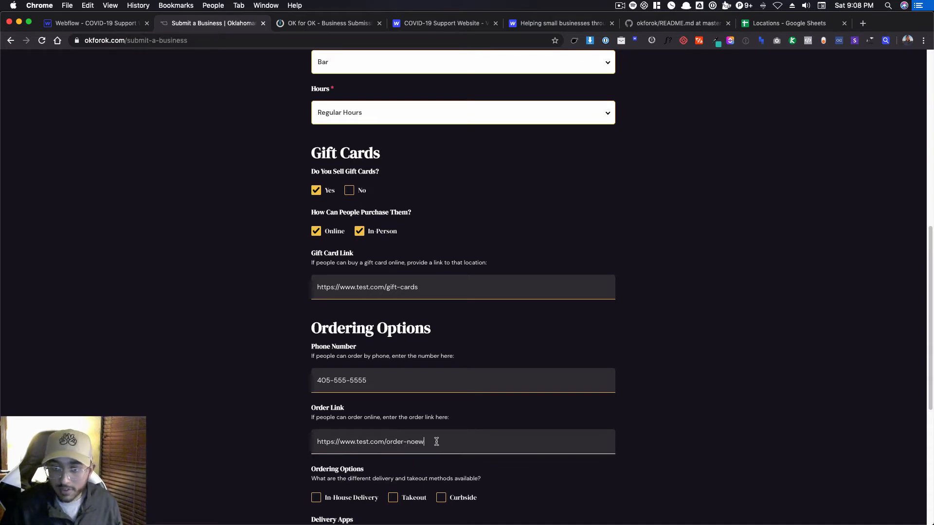
{"action": "key", "text": "BackSpace"}
{"action": "key", "text": "BackSpace"}
{"action": "type", "text": "w"}
Select In-House Delivery, Takeout and Curbside as the available ordering options.
{"action": "scroll", "coordinate": [677, 419], "scroll_direction": "down", "scroll_amount": 2}
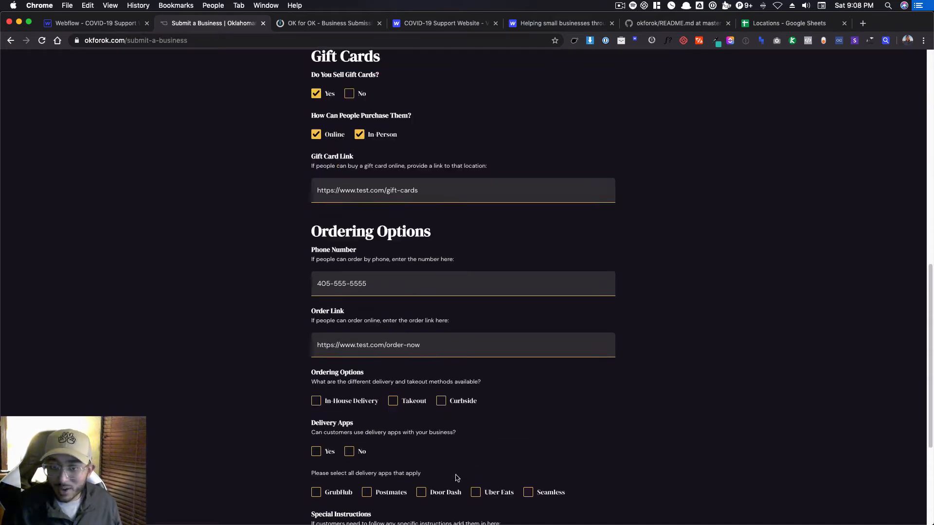
{"action": "left_click", "coordinate": [353, 400]}
{"action": "left_click", "coordinate": [393, 401]}
{"action": "left_click", "coordinate": [441, 400]}
Answer Yes for delivery apps and select GrubHub, Postmates, Door Dash, Uber Eats and Seamless.
{"action": "scroll", "coordinate": [442, 400], "scroll_direction": "down", "scroll_amount": 1}
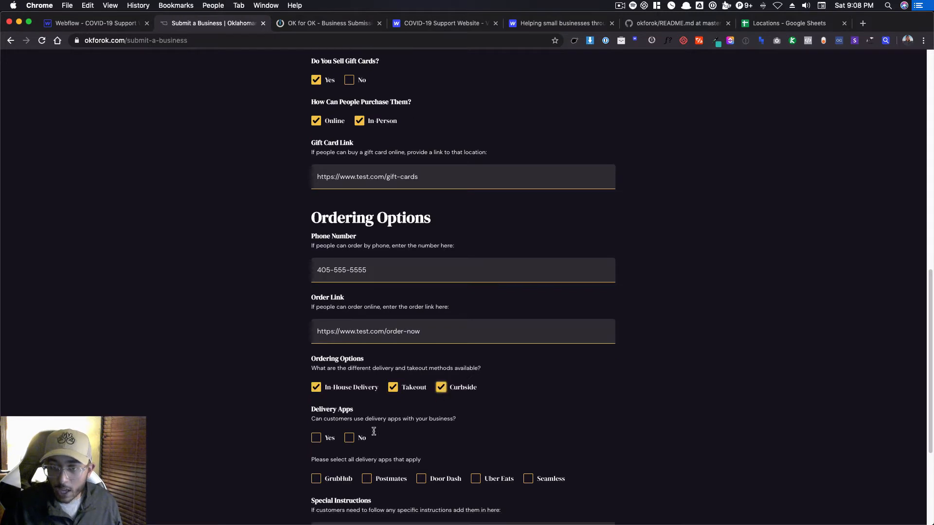
{"action": "left_click", "coordinate": [317, 436]}
{"action": "left_click", "coordinate": [316, 479]}
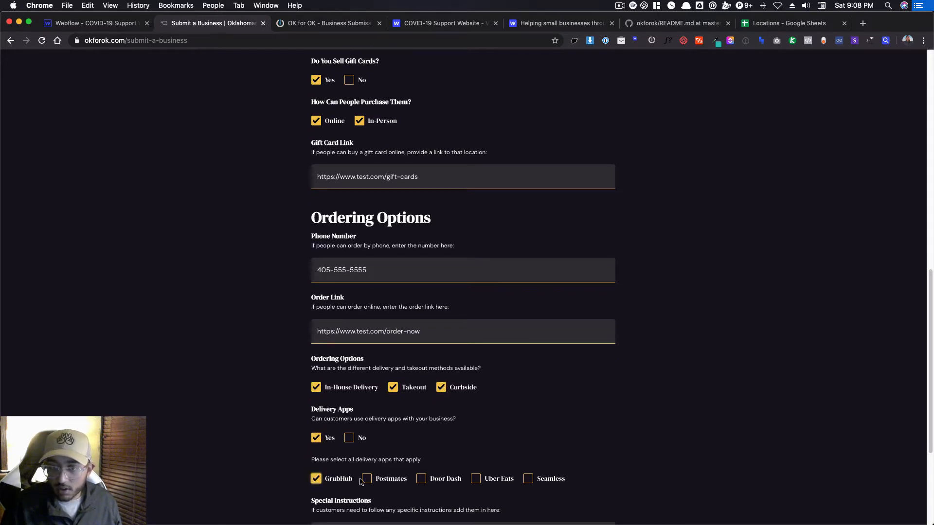
{"action": "left_click", "coordinate": [367, 478]}
{"action": "left_click", "coordinate": [421, 479]}
{"action": "left_click", "coordinate": [476, 478]}
{"action": "left_click", "coordinate": [528, 479]}
Enter "this is my special instruction" as the special instructions and submit the form.
{"action": "scroll", "coordinate": [528, 479], "scroll_direction": "down", "scroll_amount": 4}
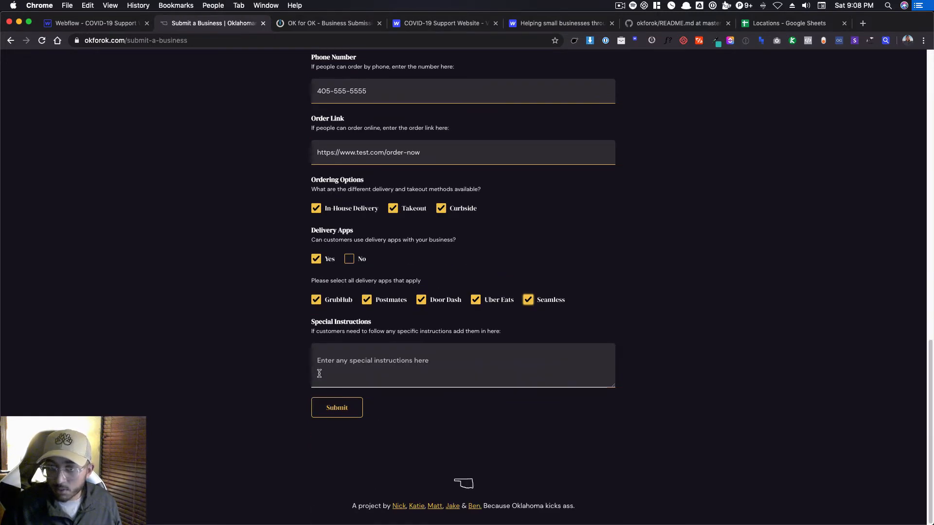
{"action": "left_click", "coordinate": [371, 375]}
{"action": "type", "text": "t"}
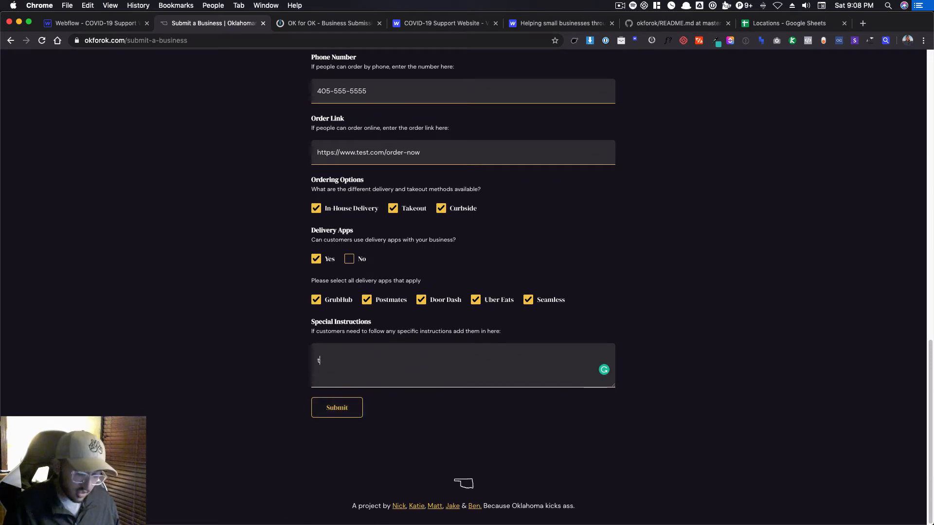
{"action": "type", "text": "his is my special"}
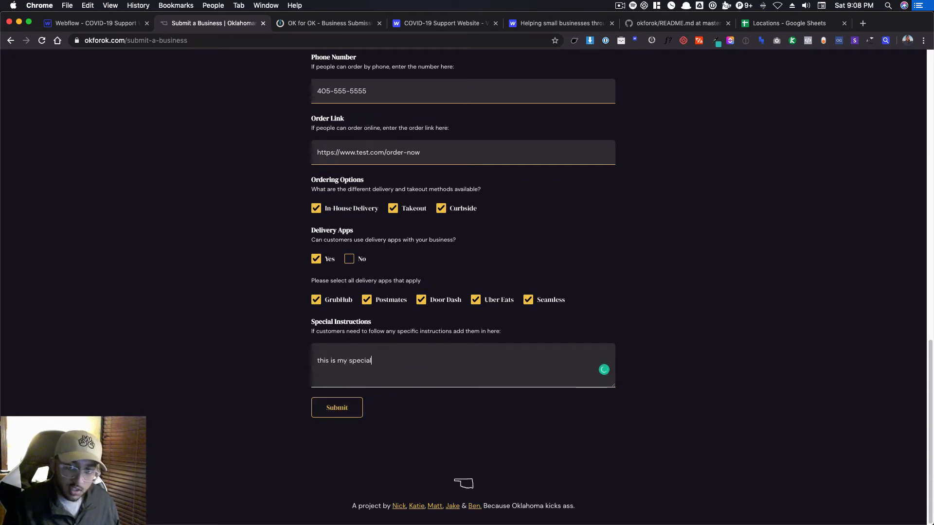
{"action": "type", "text": " instructiu"}
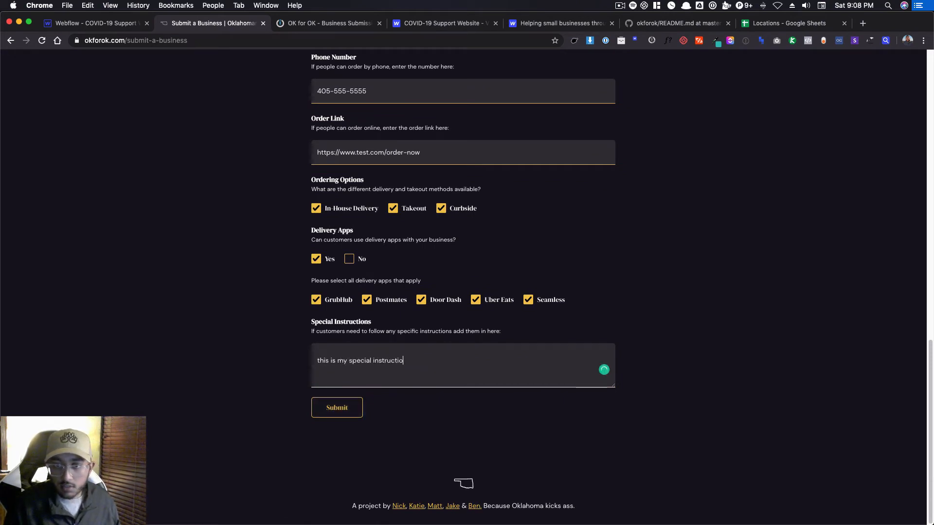
{"action": "type", "text": "n"}
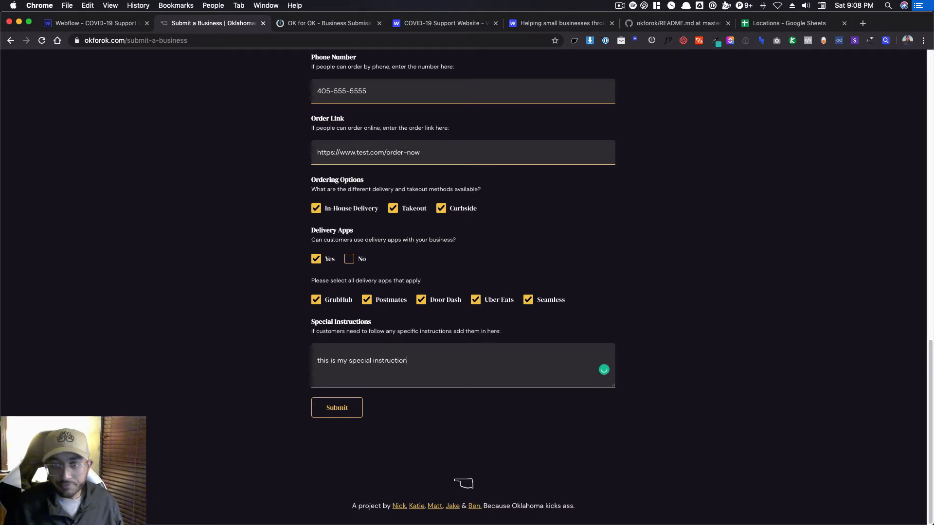
{"action": "left_click", "coordinate": [357, 410]}
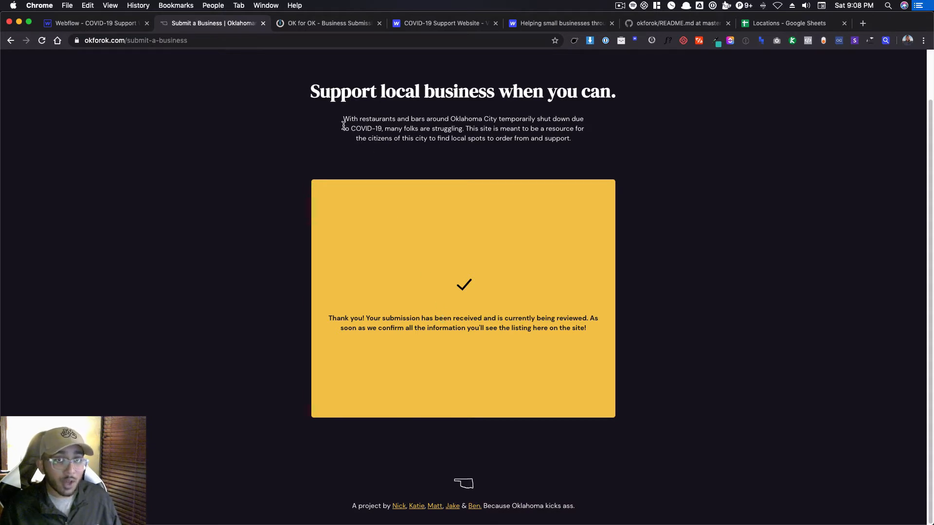
View the OK for OK business submission scenario in Integromat, and switch to the Webflow Designer project to reload it.
{"action": "left_click", "coordinate": [309, 25]}
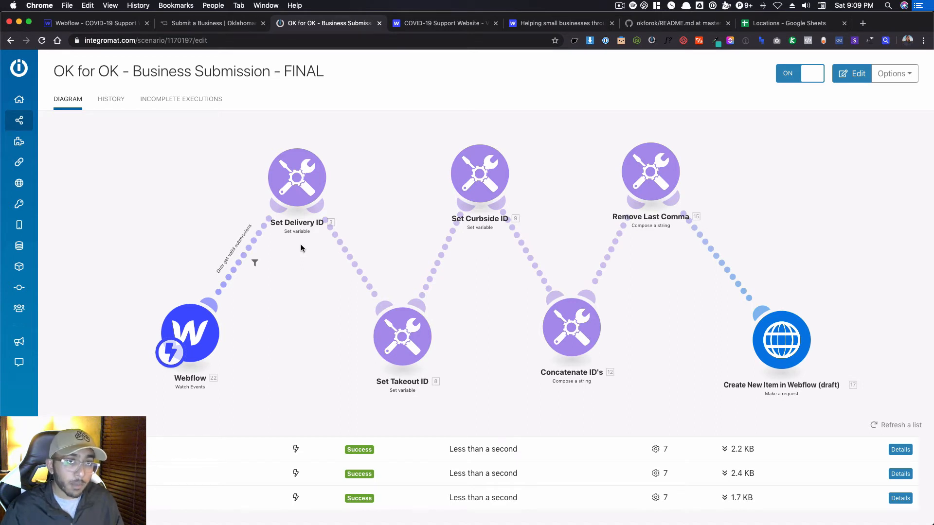
{"action": "key", "text": "super+1"}
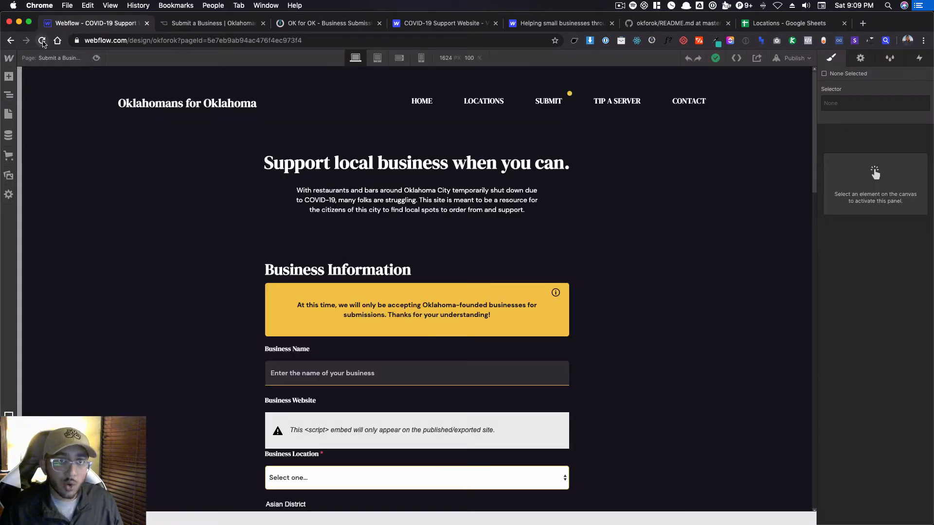
{"action": "left_click", "coordinate": [42, 40]}
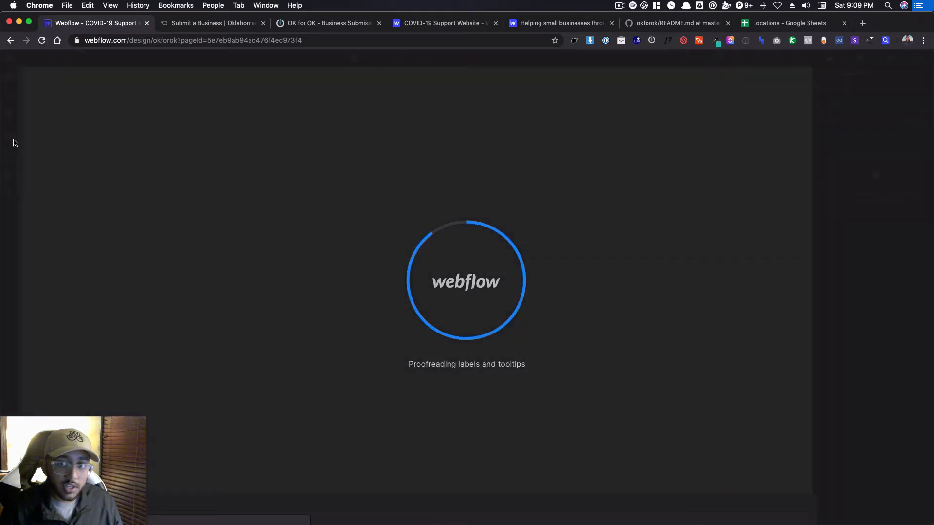
Open the Test item in the Businesses CMS collection and review its submitted field values.
{"action": "left_click", "coordinate": [11, 139]}
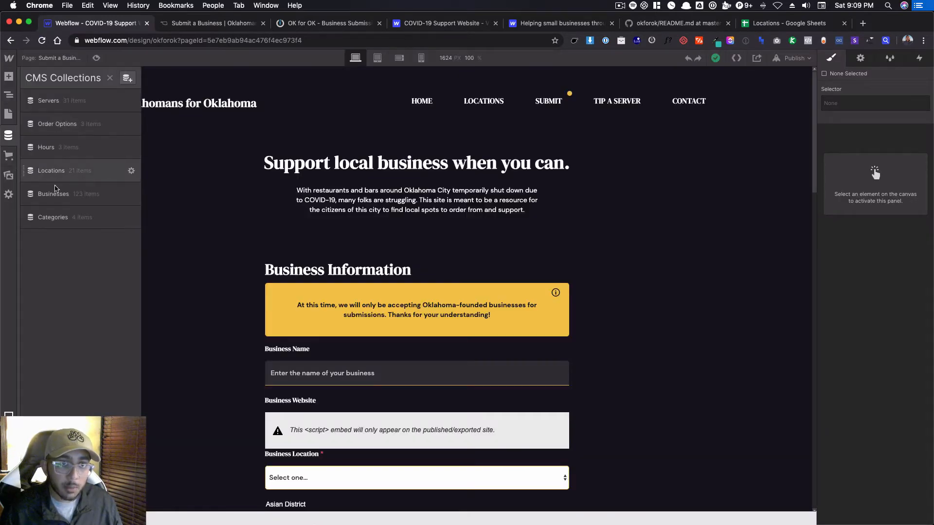
{"action": "left_click", "coordinate": [57, 194]}
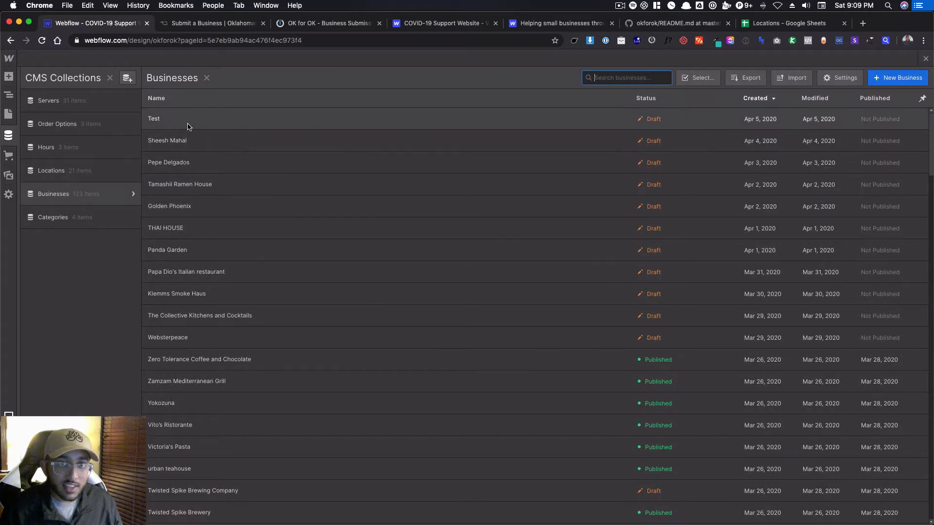
{"action": "left_click", "coordinate": [262, 121]}
{"action": "scroll", "coordinate": [425, 258], "scroll_direction": "down", "scroll_amount": 10}
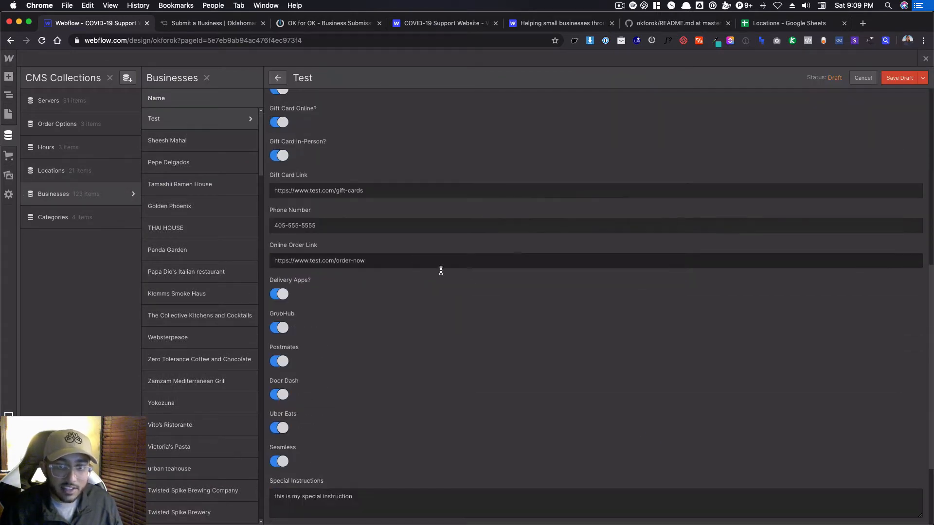
{"action": "scroll", "coordinate": [486, 331], "scroll_direction": "up", "scroll_amount": 10}
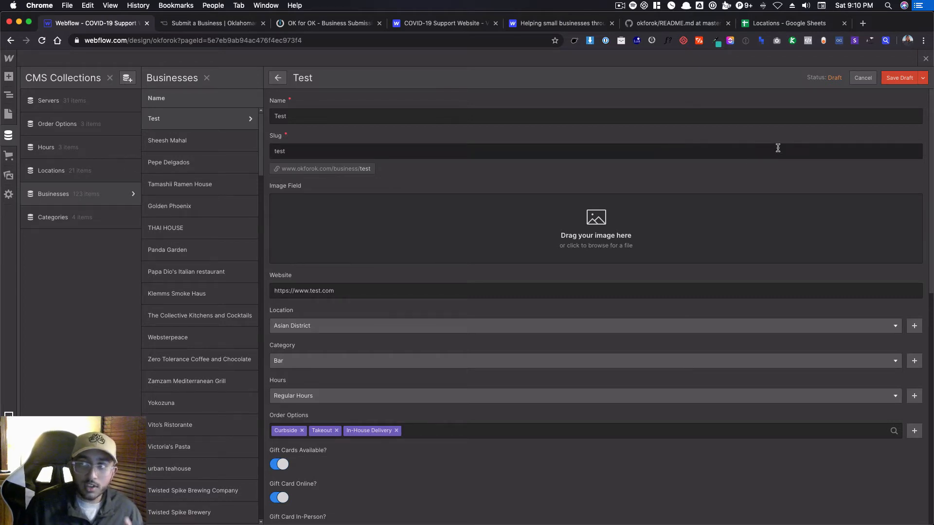
Stage the Test business for publishing and display the site's publish destinations.
{"action": "left_click", "coordinate": [923, 81]}
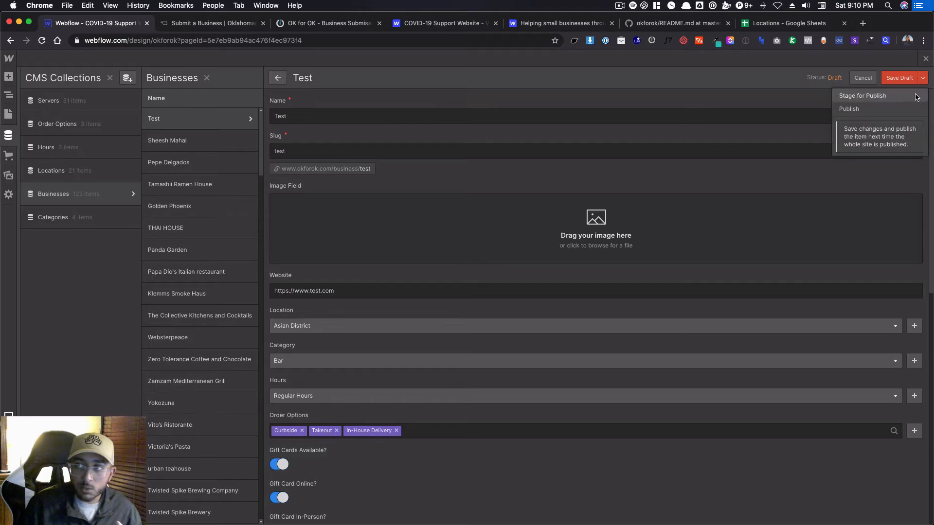
{"action": "left_click", "coordinate": [917, 97]}
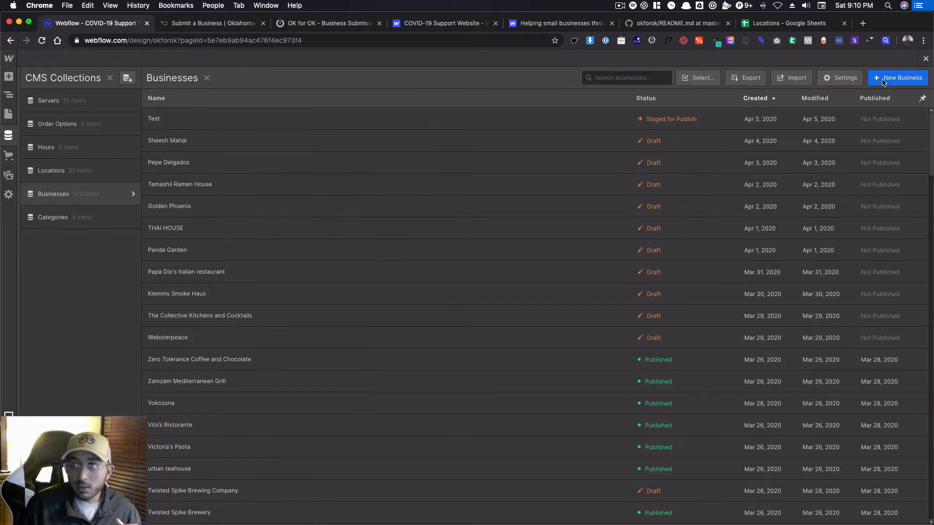
{"action": "key", "text": "Escape"}
{"action": "left_click", "coordinate": [795, 58]}
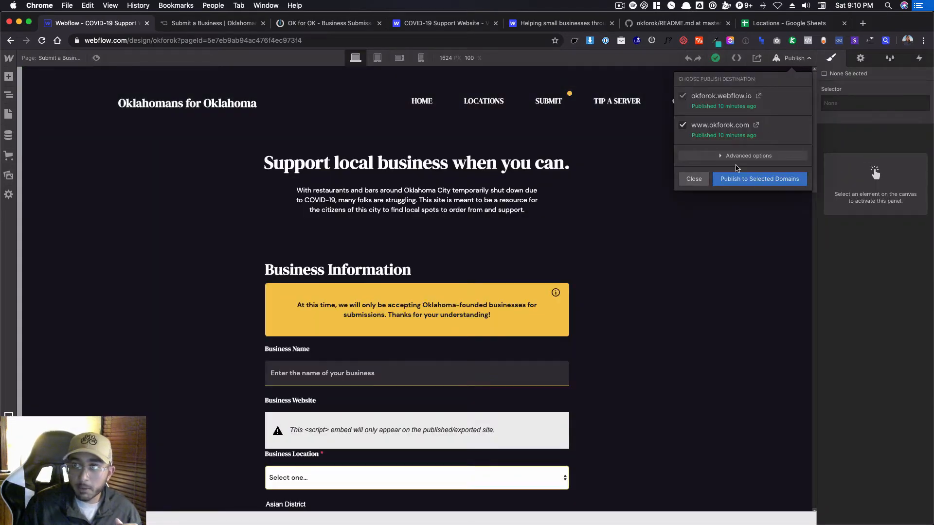
Look through the Businesses, Order Options, Hours, Locations and Categories collections in the CMS.
{"action": "left_click", "coordinate": [7, 142]}
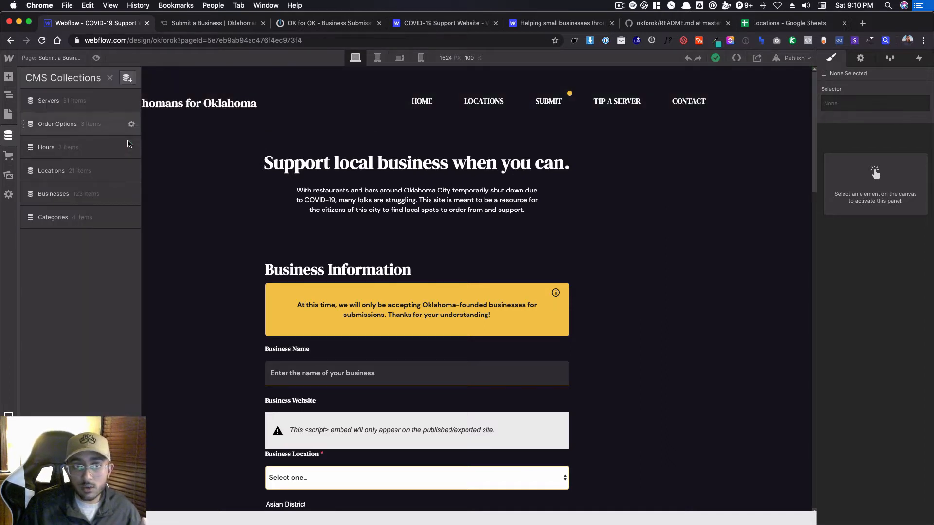
{"action": "left_click", "coordinate": [96, 200]}
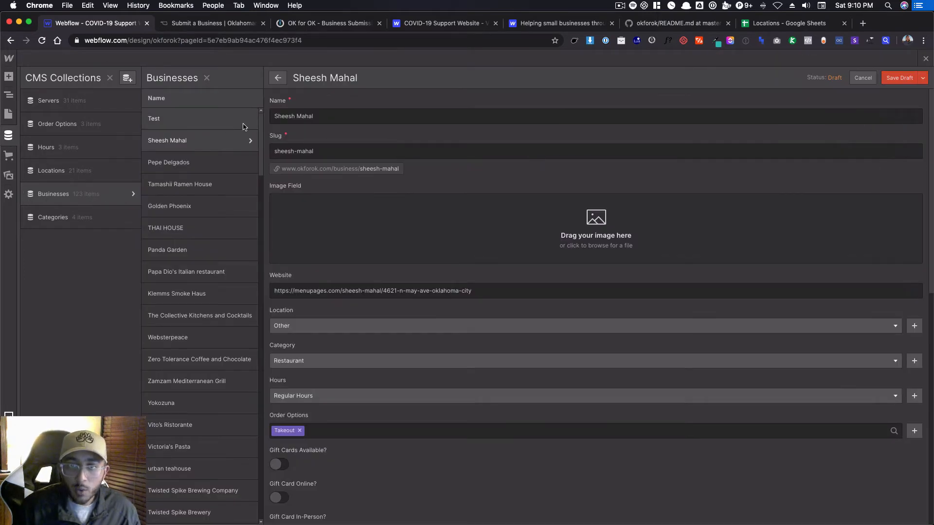
{"action": "left_click", "coordinate": [89, 128]}
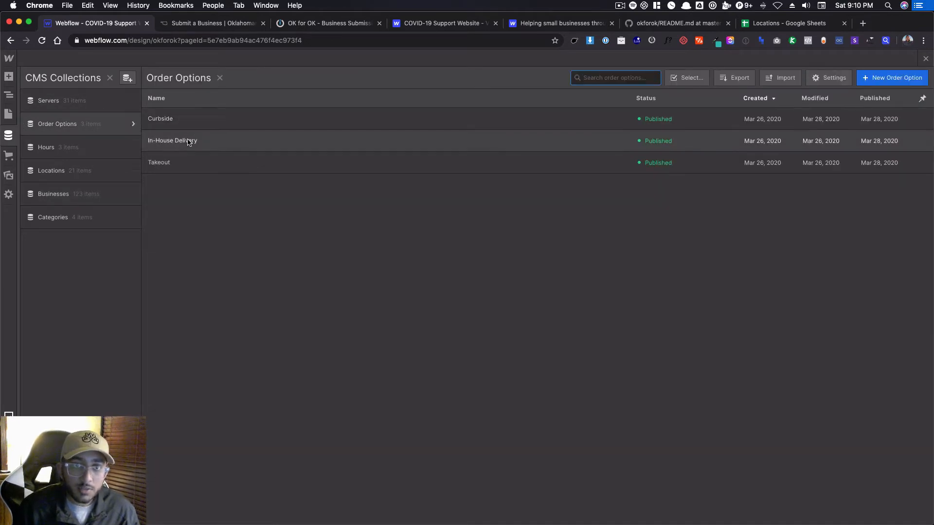
{"action": "left_click", "coordinate": [52, 147]}
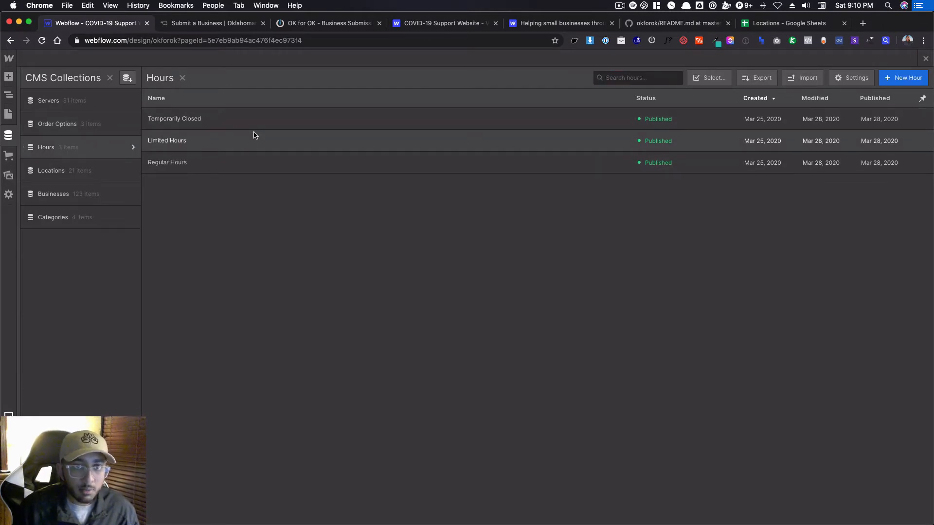
{"action": "left_click", "coordinate": [79, 175]}
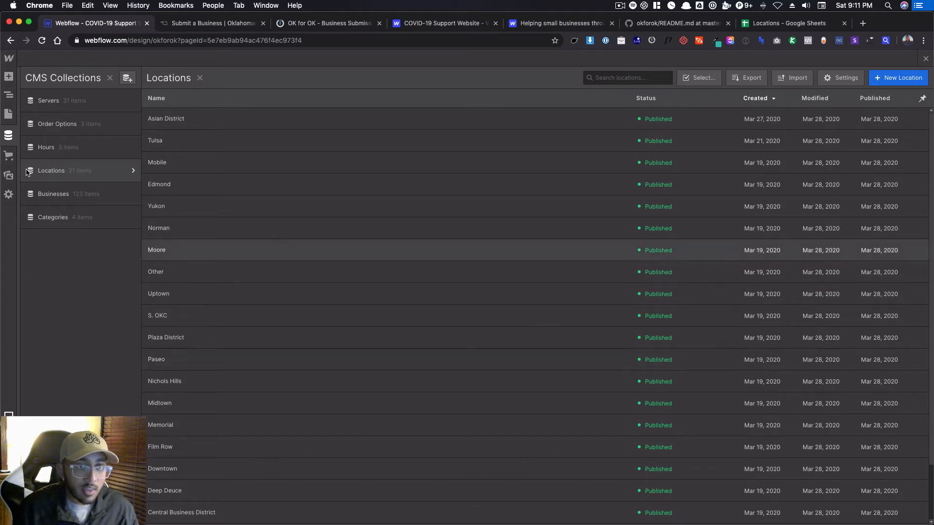
{"action": "left_click", "coordinate": [51, 220]}
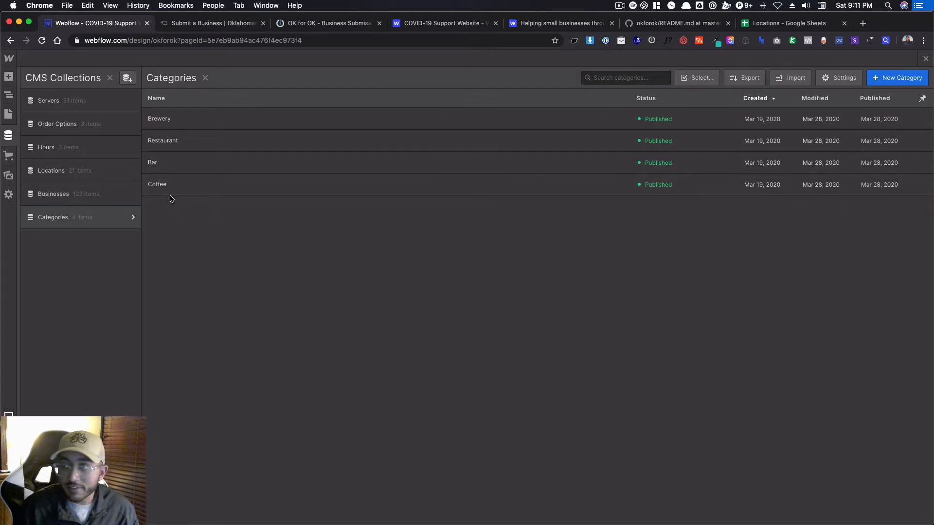
Search the Businesses collection for "clarit" and open the Clarity Coffee item.
{"action": "left_click", "coordinate": [96, 194]}
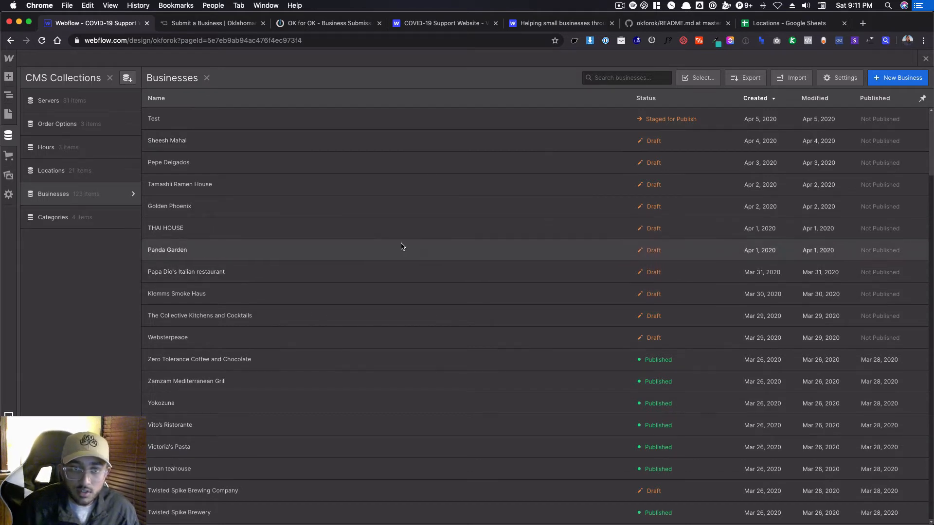
{"action": "left_click", "coordinate": [639, 77]}
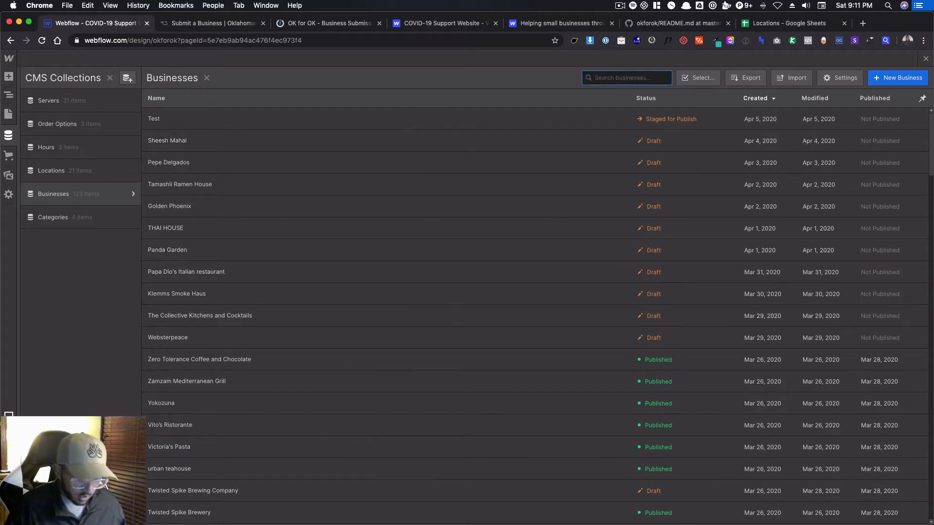
{"action": "type", "text": "clarit"}
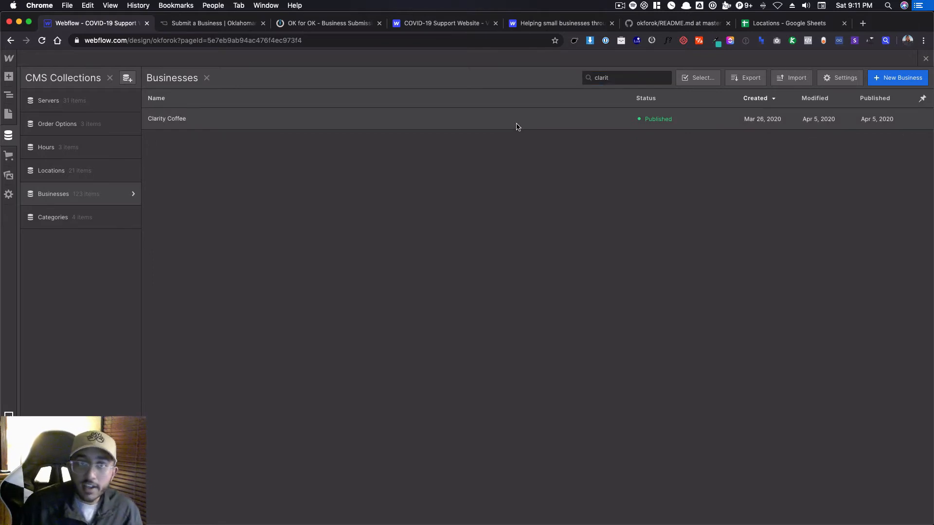
{"action": "left_click", "coordinate": [518, 124]}
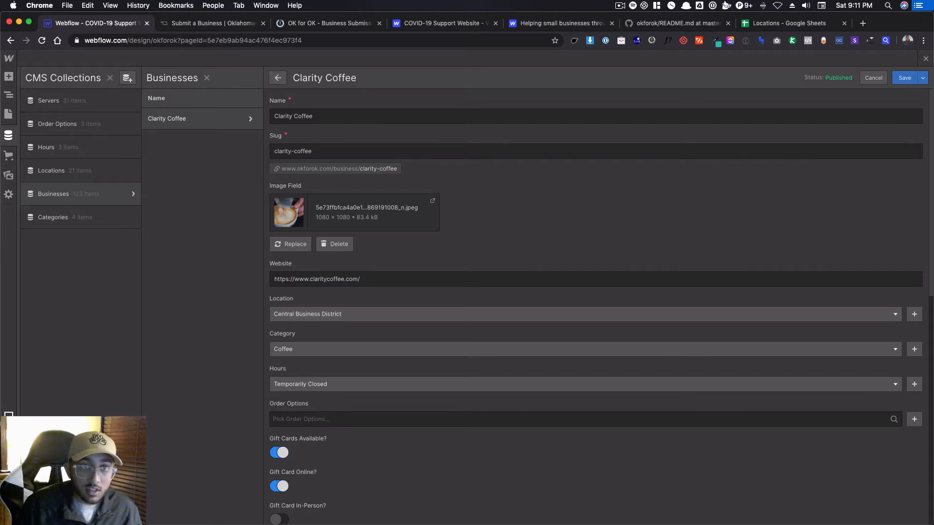
Examine the available choices for Clarity Coffee's Location, Category and Order Options fields.
{"action": "left_click", "coordinate": [312, 314]}
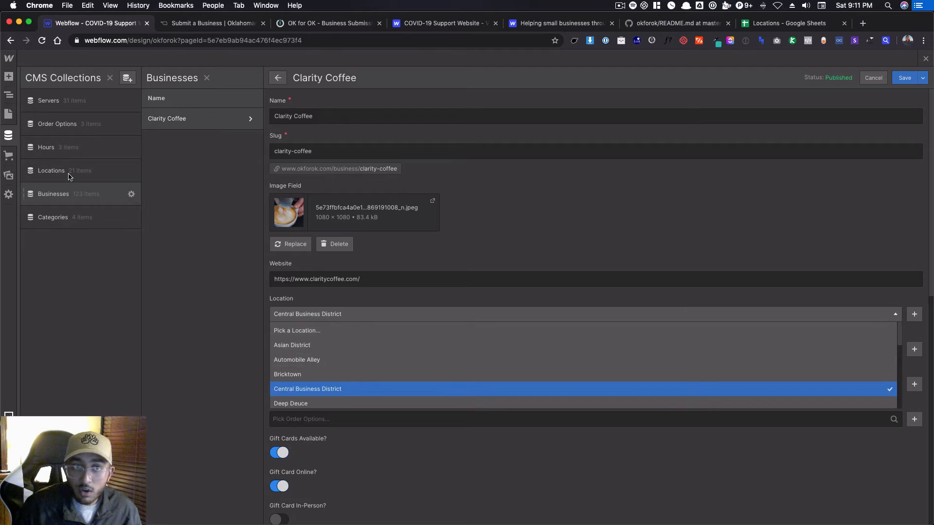
{"action": "left_click", "coordinate": [375, 312]}
{"action": "left_click", "coordinate": [325, 354]}
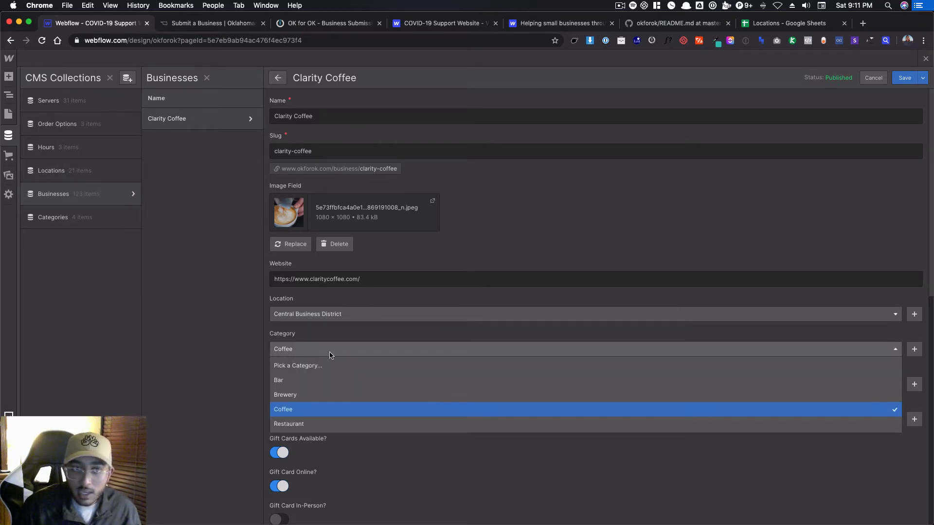
{"action": "left_click", "coordinate": [299, 346]}
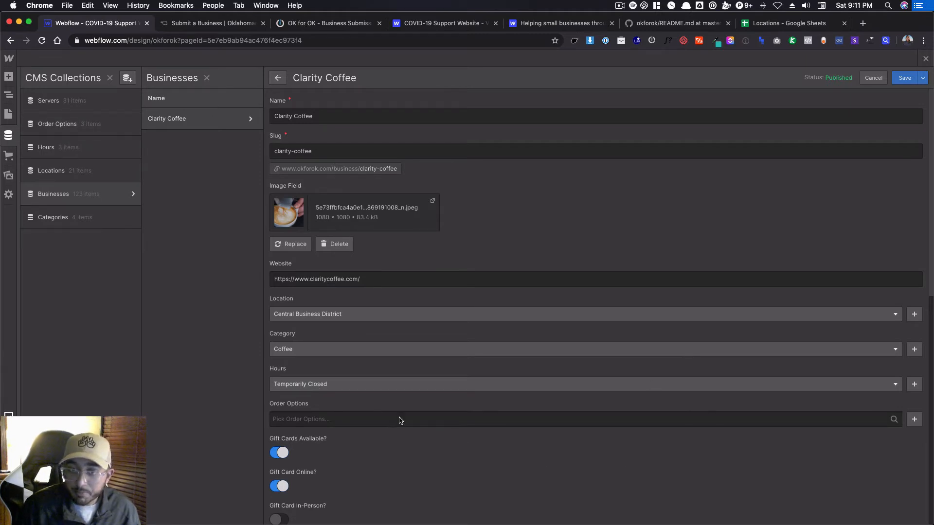
{"action": "left_click", "coordinate": [369, 418]}
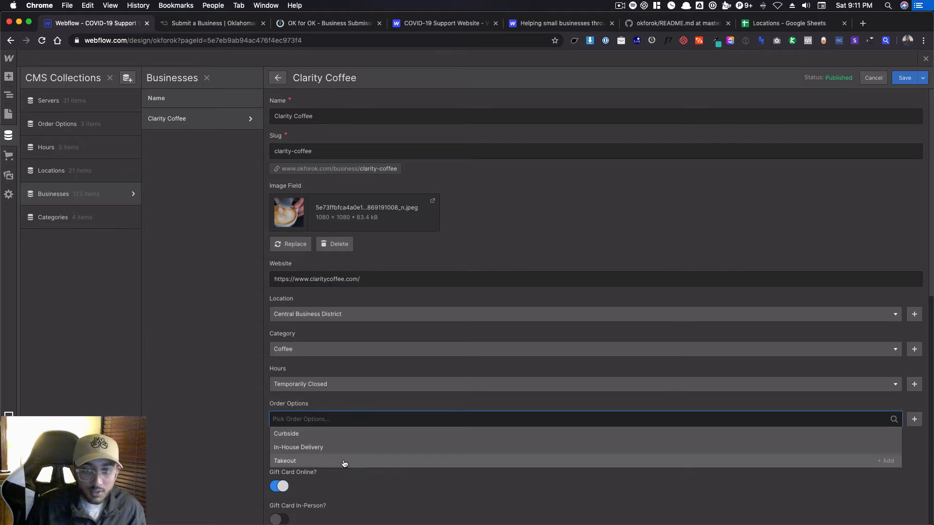
{"action": "left_click", "coordinate": [342, 409]}
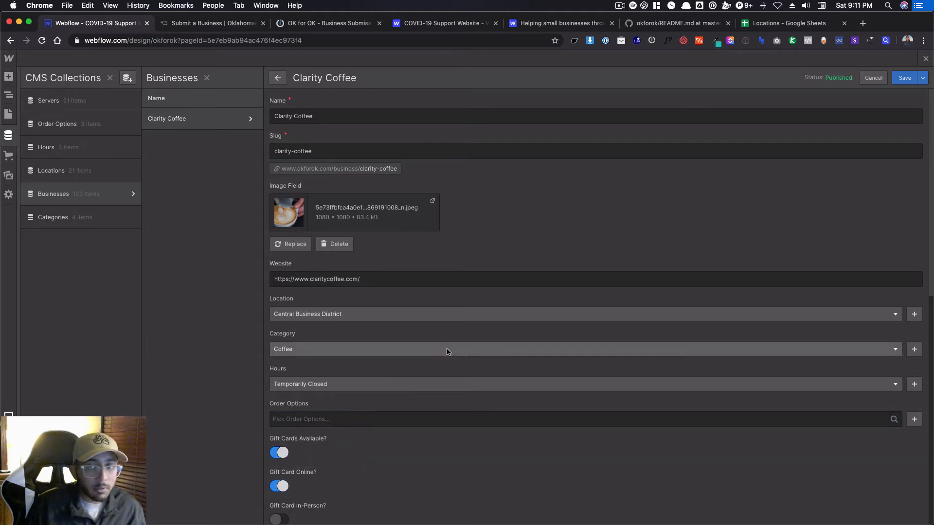
Add Curbside, In-House Delivery and Takeout to Clarity Coffee's order options, and remove all three again.
{"action": "left_click", "coordinate": [357, 417]}
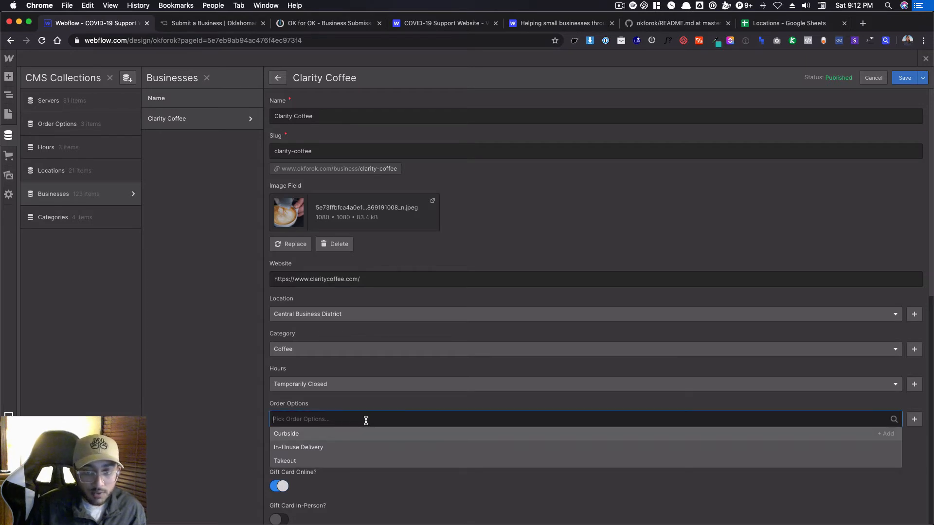
{"action": "left_click", "coordinate": [311, 435]}
{"action": "left_click", "coordinate": [314, 434]}
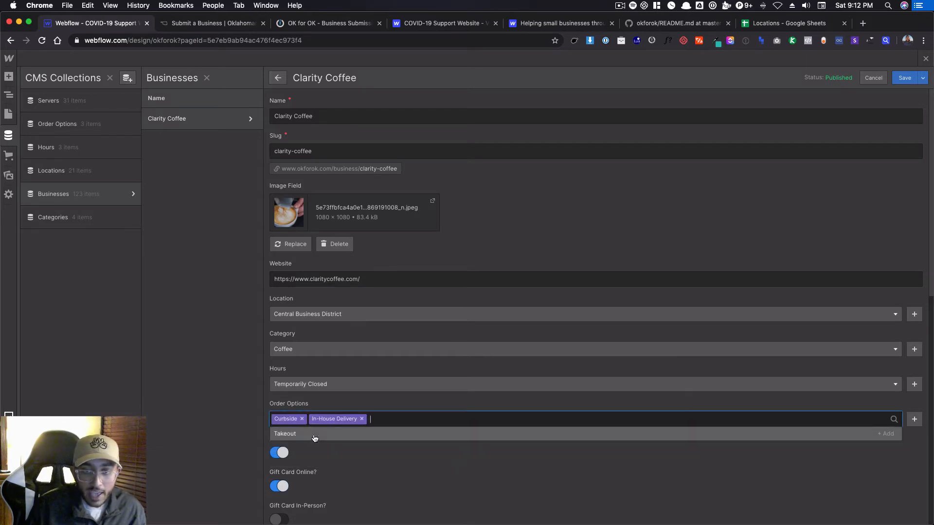
{"action": "left_click", "coordinate": [315, 435]}
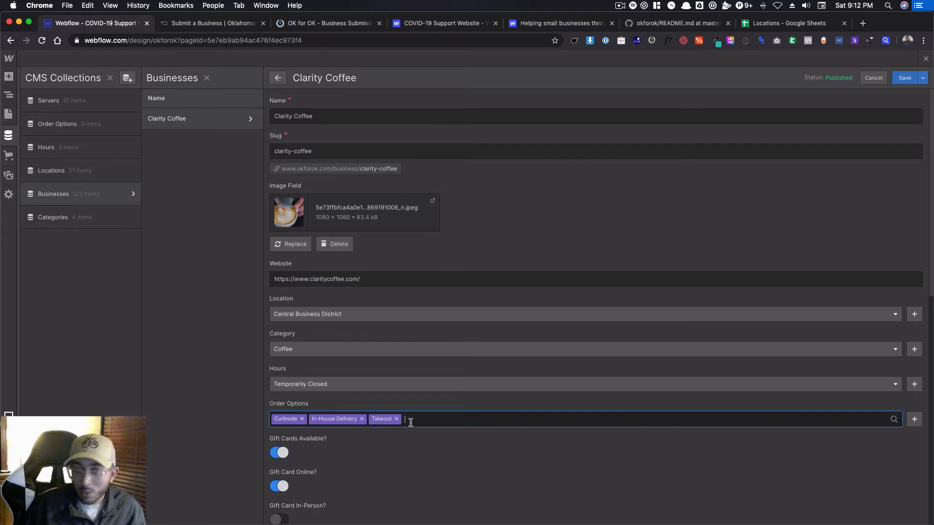
{"action": "key", "text": "BackSpace"}
{"action": "key", "text": "BackSpace"}
{"action": "key", "text": "BackSpace"}
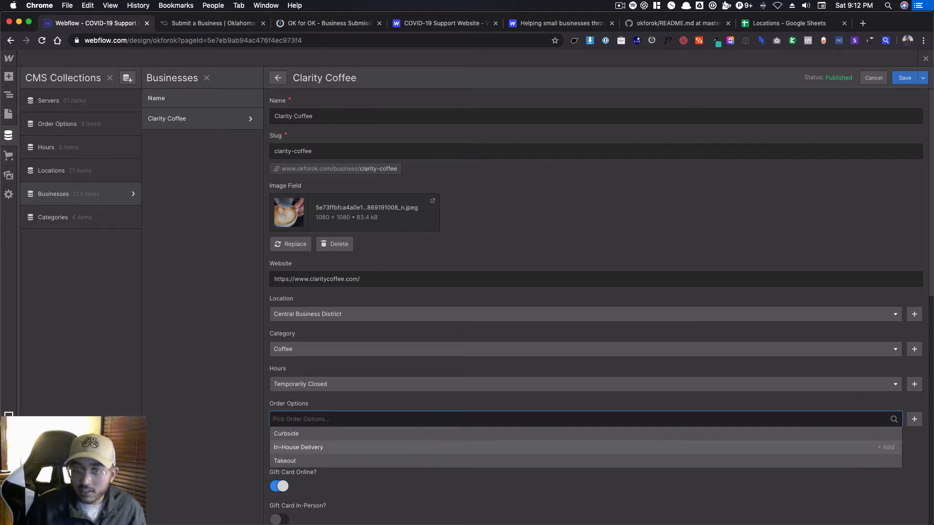
{"action": "left_click", "coordinate": [406, 405]}
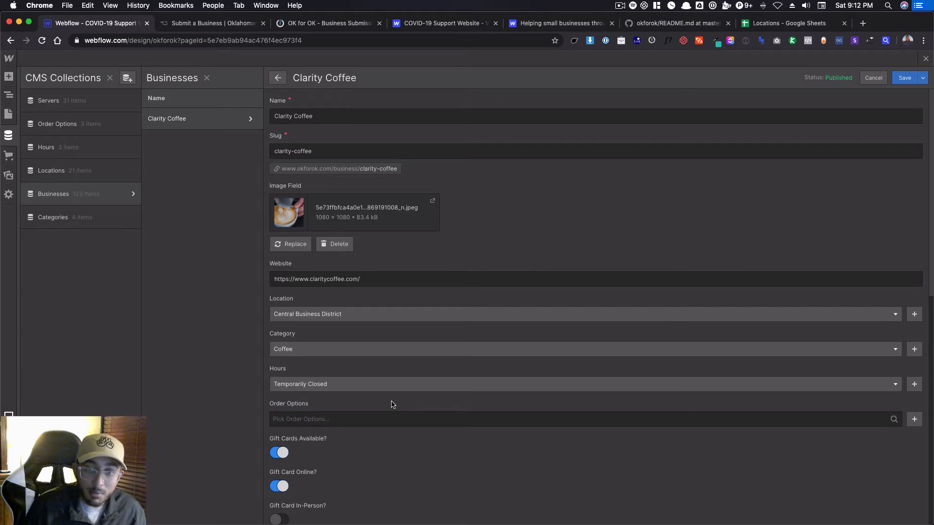
Review Clarity Coffee's gift card, contact, online order, delivery app and special instructions fields.
{"action": "scroll", "coordinate": [392, 404], "scroll_direction": "down", "scroll_amount": 3}
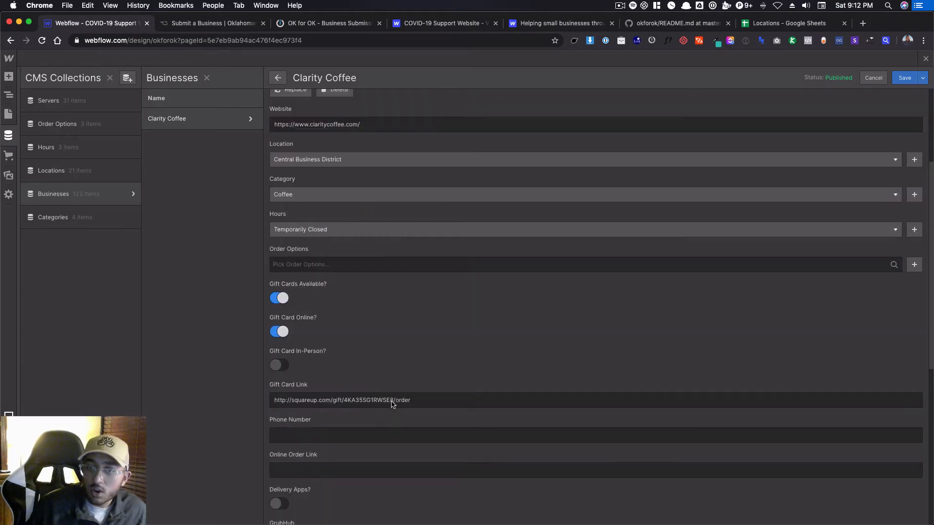
{"action": "scroll", "coordinate": [615, 309], "scroll_direction": "down", "scroll_amount": 6}
{"action": "scroll", "coordinate": [607, 319], "scroll_direction": "up", "scroll_amount": 10}
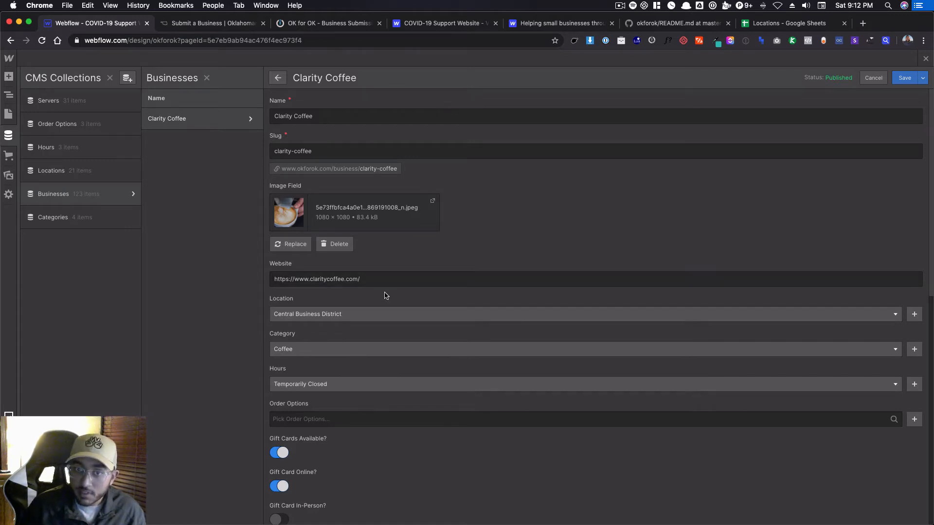
{"action": "scroll", "coordinate": [386, 298], "scroll_direction": "down", "scroll_amount": 5}
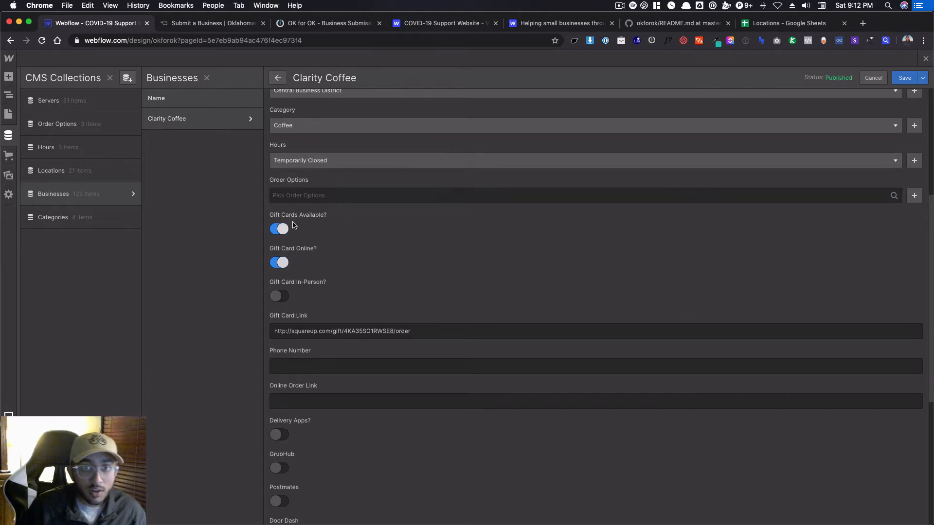
{"action": "scroll", "coordinate": [306, 255], "scroll_direction": "down", "scroll_amount": 2}
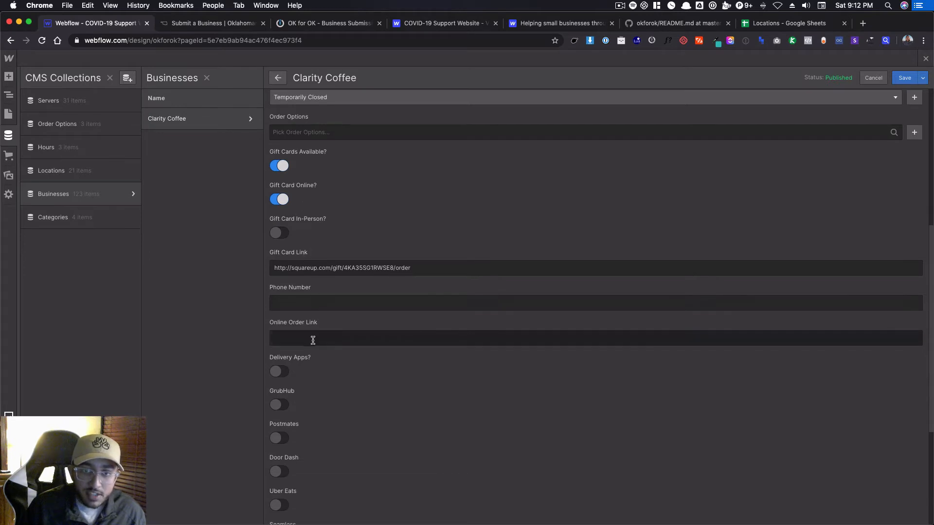
{"action": "scroll", "coordinate": [326, 374], "scroll_direction": "down", "scroll_amount": 6}
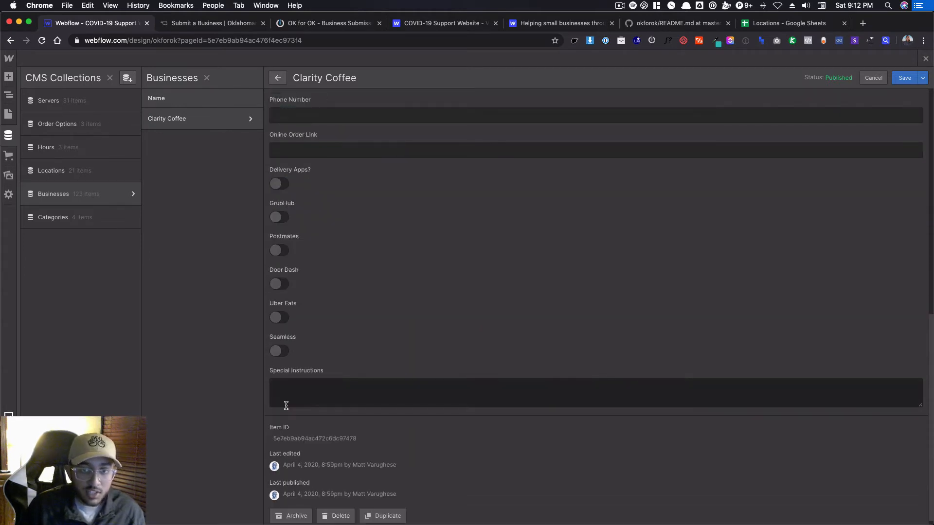
Turn the GrubHub option on for Clarity Coffee and turn it back off.
{"action": "scroll", "coordinate": [286, 407], "scroll_direction": "up", "scroll_amount": 3}
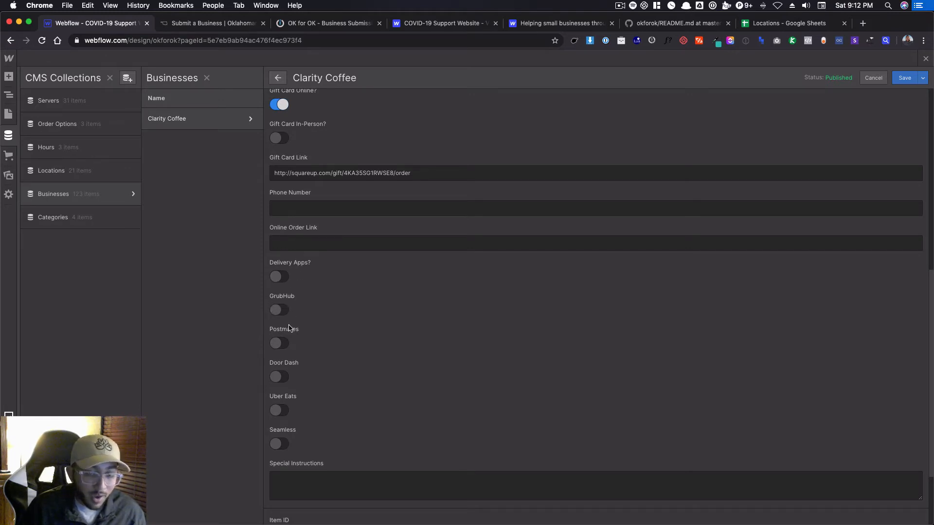
{"action": "left_click", "coordinate": [277, 310]}
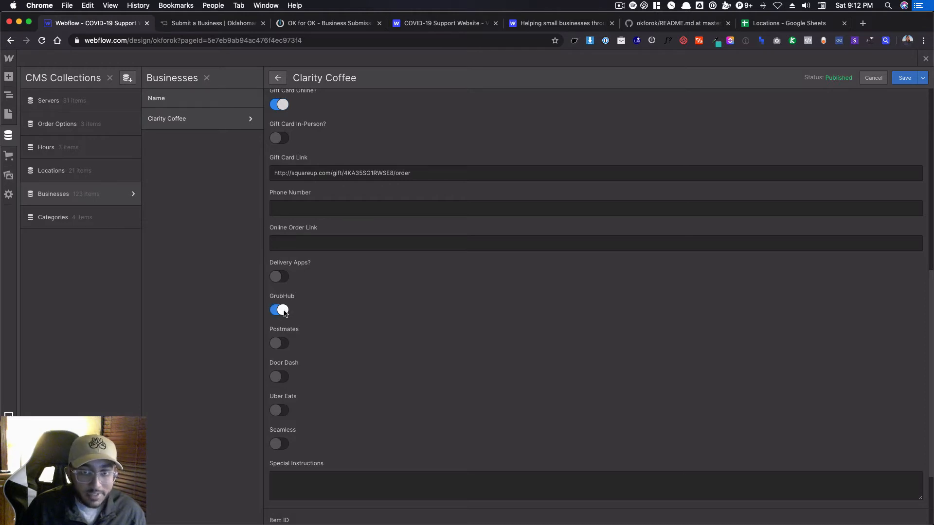
{"action": "left_click", "coordinate": [277, 310]}
{"action": "scroll", "coordinate": [436, 341], "scroll_direction": "up", "scroll_amount": 8}
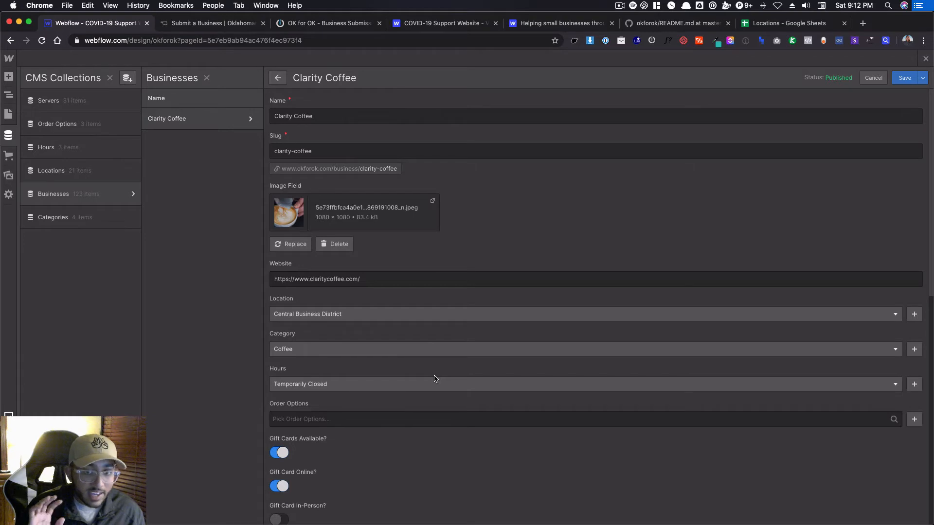
Turn on the GrubHub and Postmates options for Clarity Coffee, along with the Delivery Apps option.
{"action": "scroll", "coordinate": [436, 379], "scroll_direction": "down", "scroll_amount": 6}
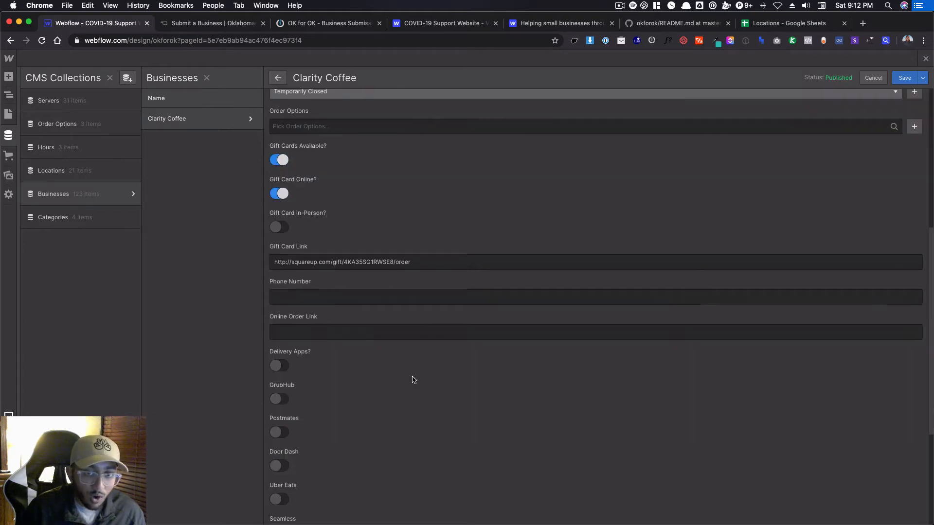
{"action": "left_click", "coordinate": [282, 400]}
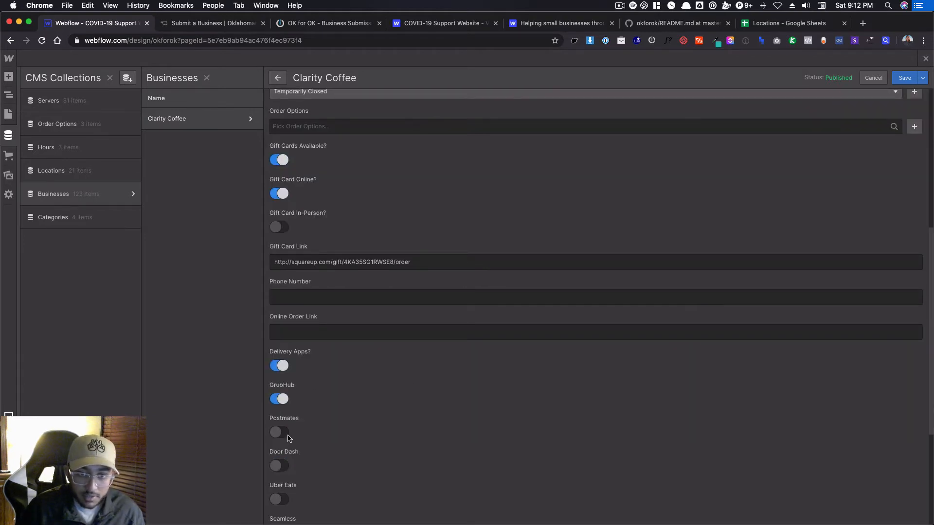
{"action": "left_click", "coordinate": [288, 435]}
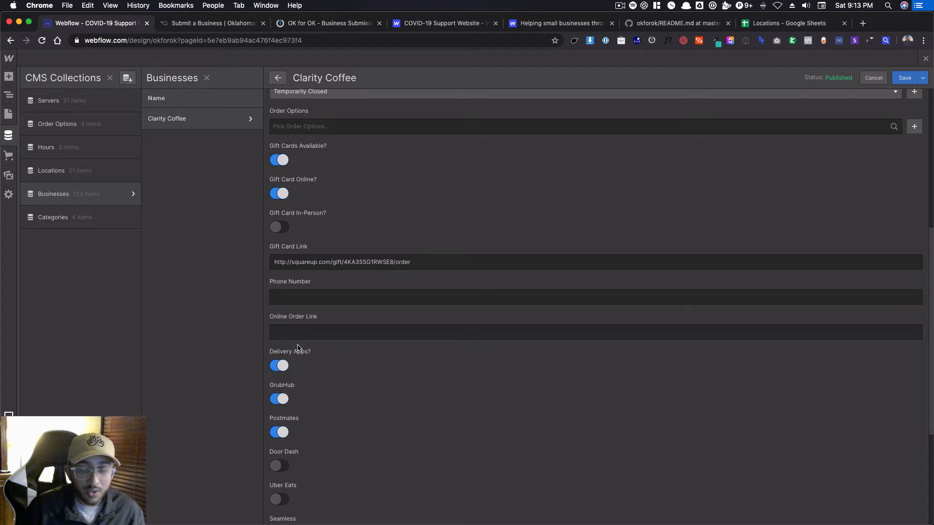
{"action": "scroll", "coordinate": [525, 193], "scroll_direction": "up", "scroll_amount": 6}
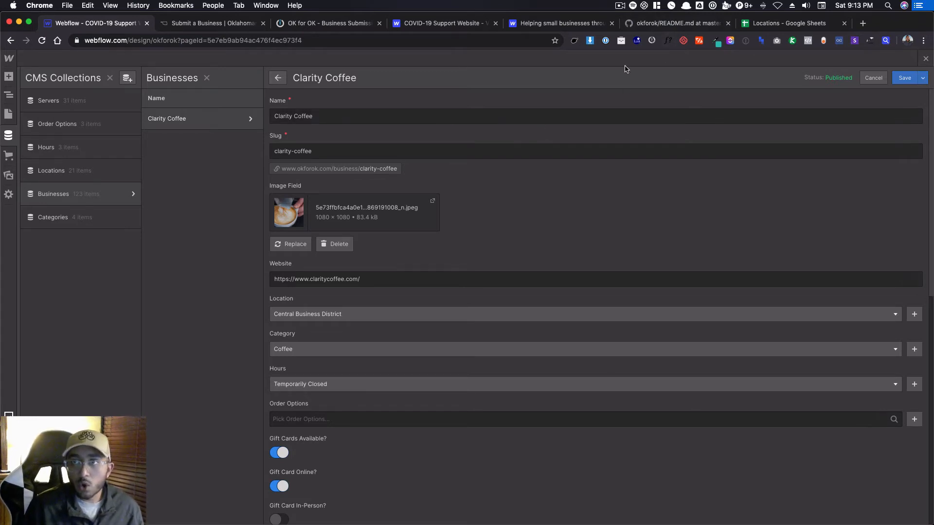
Examine the clone option on the COVID-19 Support Website - V2 showcase page (webflow.com/website/okforok) in an incognito window, and close that window.
{"action": "left_click", "coordinate": [414, 30]}
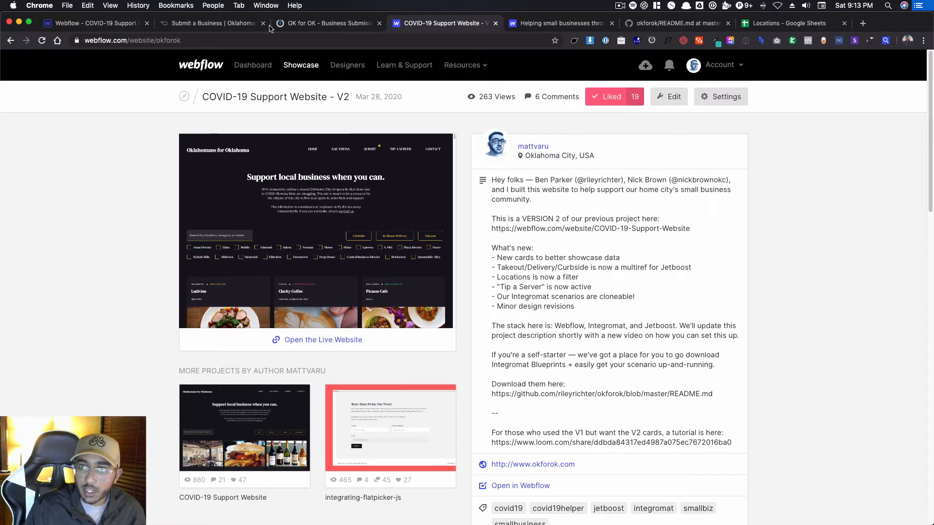
{"action": "left_click", "coordinate": [183, 40]}
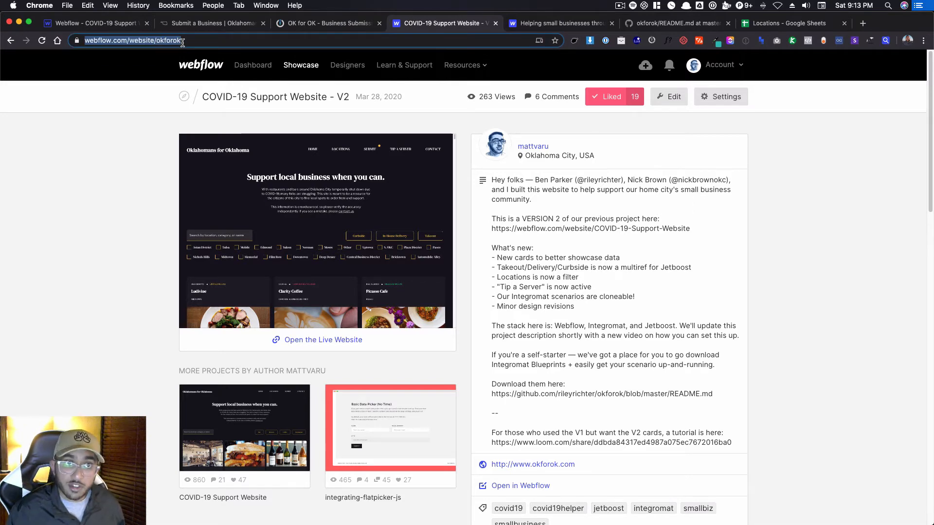
{"action": "key", "text": "super+c"}
{"action": "key", "text": "super+shift+n"}
{"action": "key", "text": "super+v"}
{"action": "key", "text": "Return"}
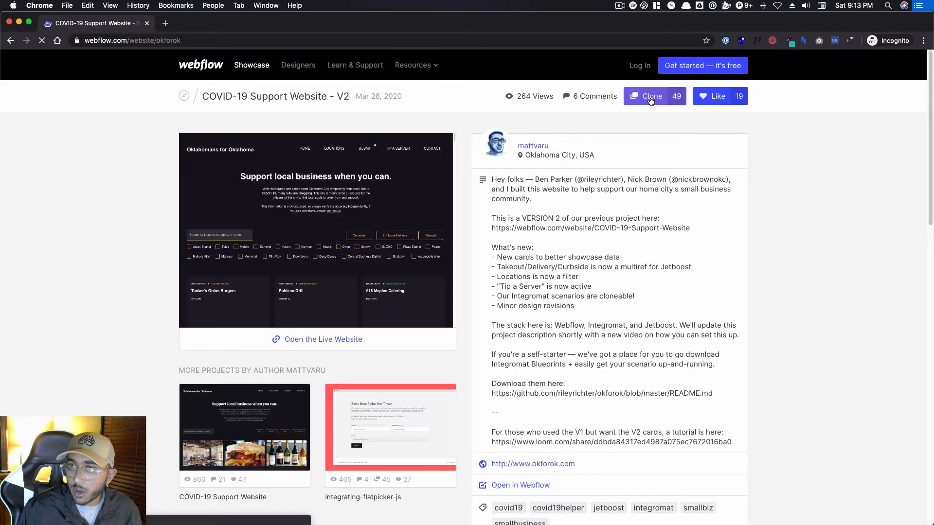
{"action": "left_click", "coordinate": [651, 99]}
{"action": "left_click", "coordinate": [778, 157]}
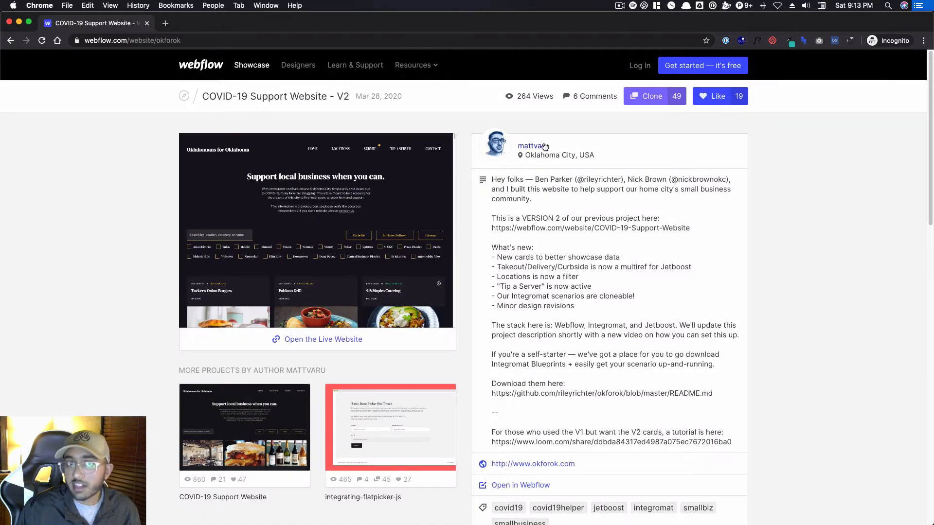
{"action": "key", "text": "super+w"}
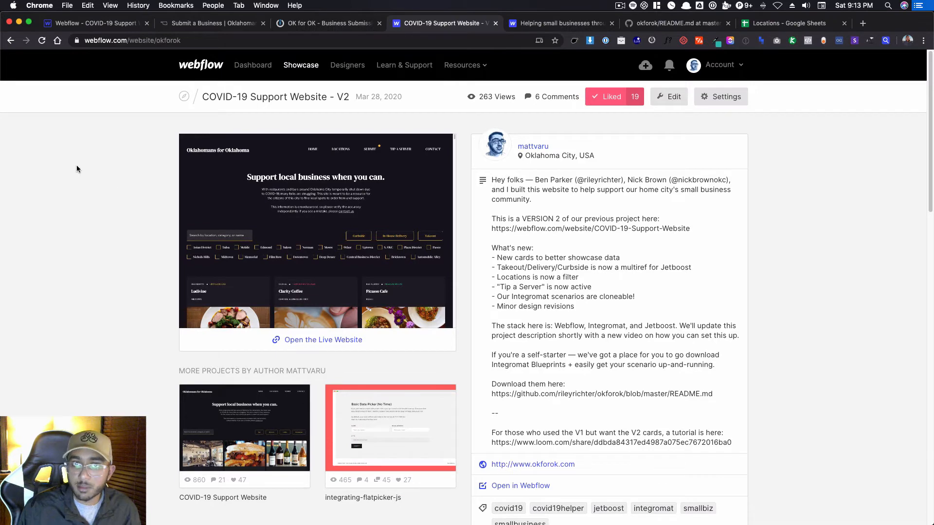
Switch back to the Webflow Designer with the Clarity Coffee item.
{"action": "left_click", "coordinate": [81, 25]}
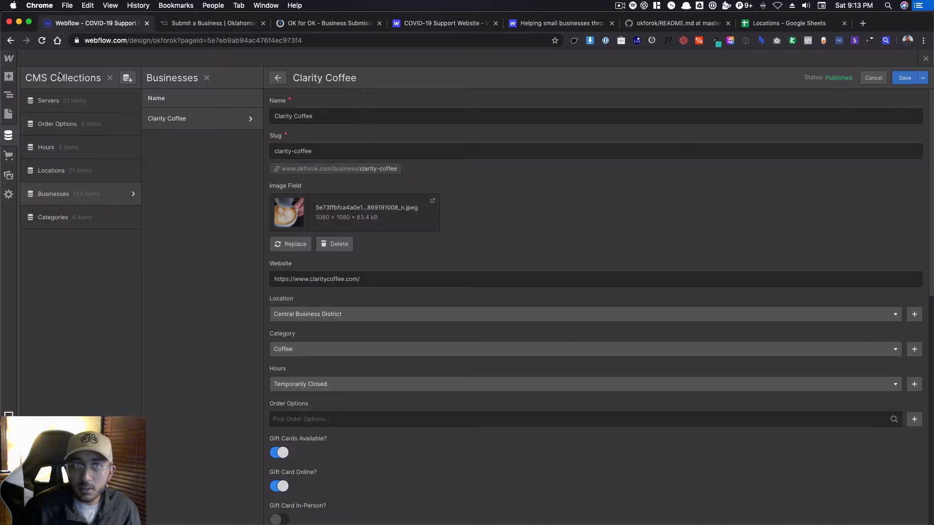
{"action": "left_click", "coordinate": [10, 59]}
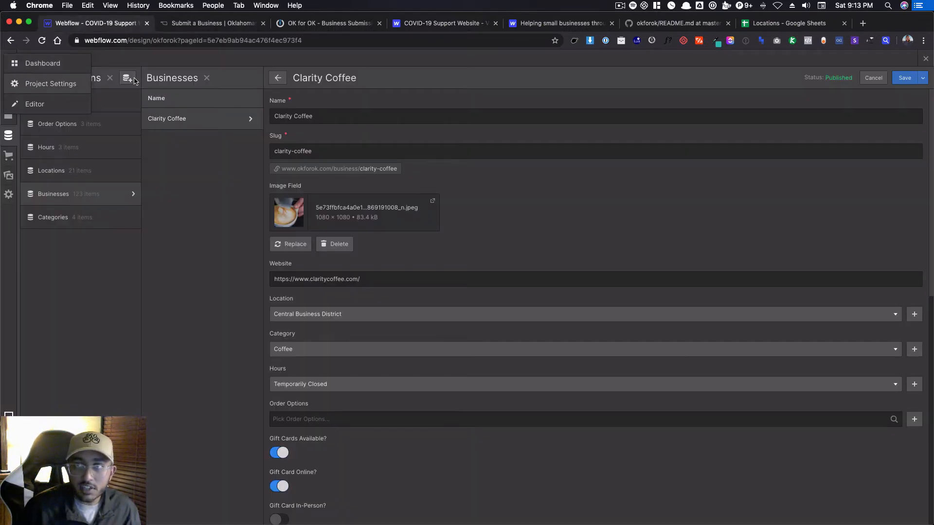
{"action": "left_click", "coordinate": [619, 5]}
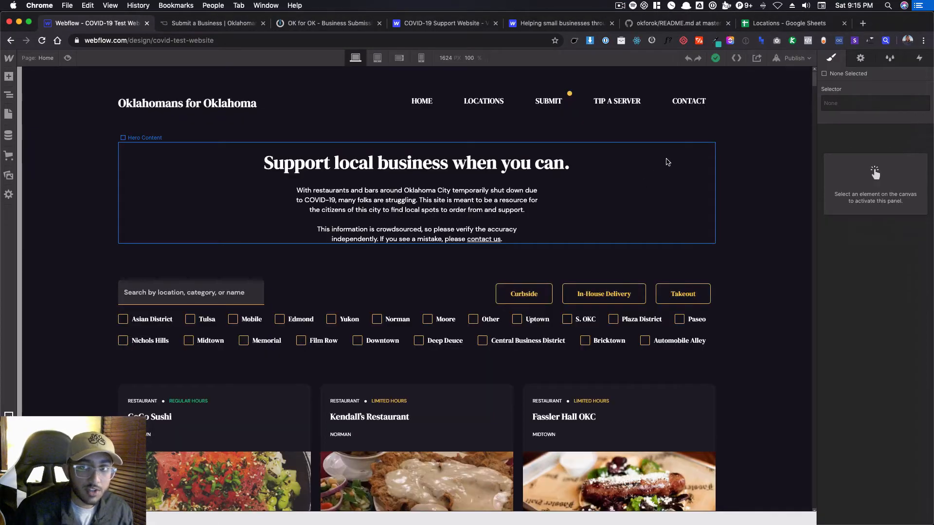
Open the Businesses collection of the covid-test-website project and sort its items by name from A to Z.
{"action": "left_click", "coordinate": [481, 170]}
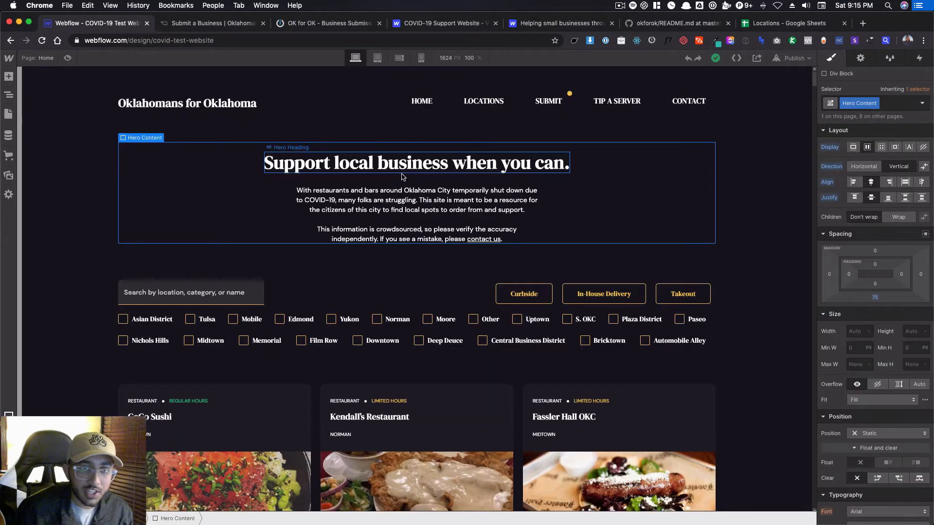
{"action": "left_click", "coordinate": [10, 135]}
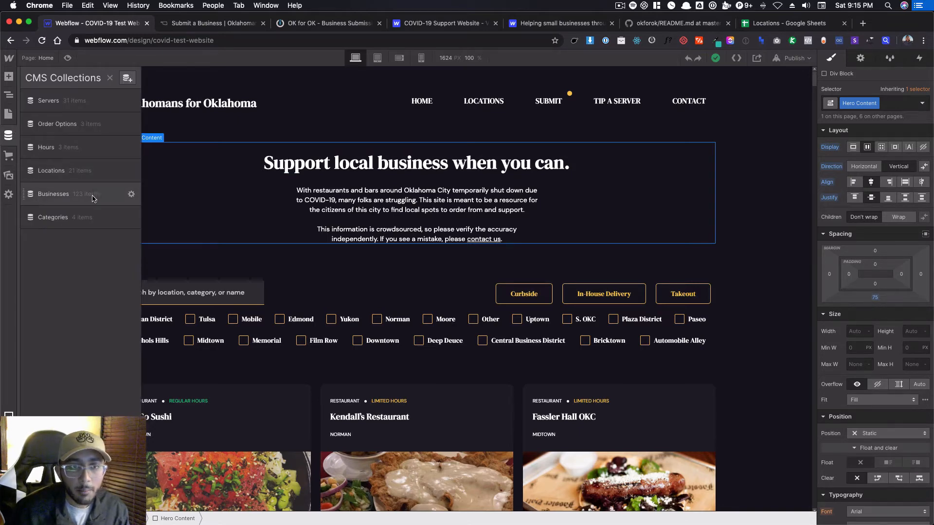
{"action": "left_click", "coordinate": [93, 198]}
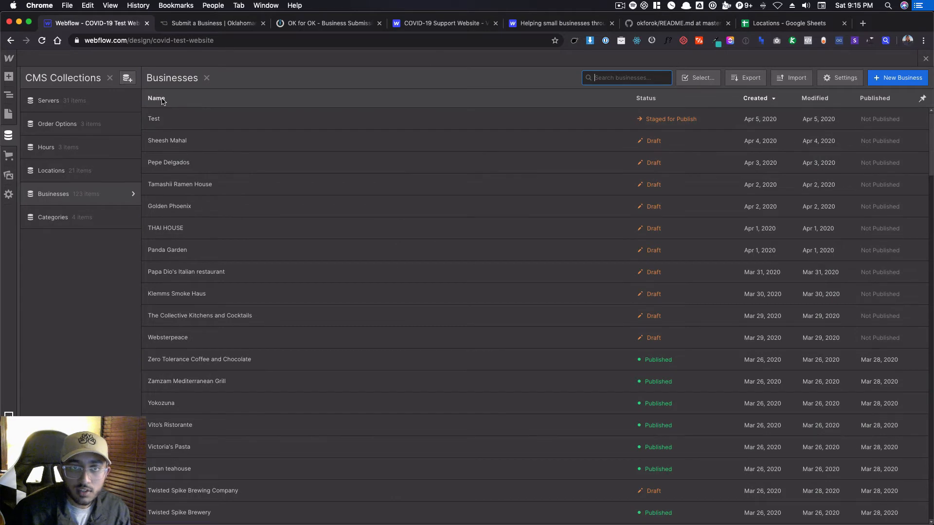
{"action": "left_click", "coordinate": [626, 79]}
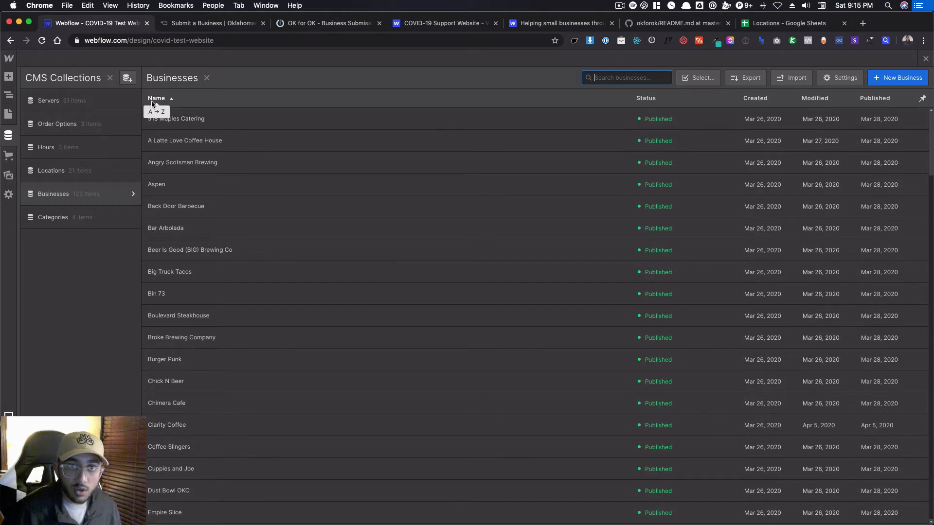
{"action": "left_click", "coordinate": [221, 99]}
{"action": "left_click", "coordinate": [189, 101]}
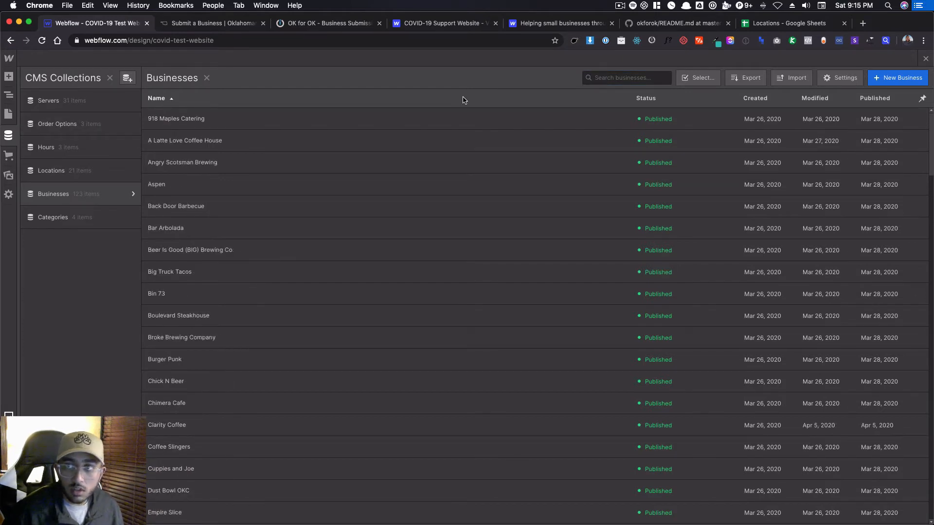
Permanently delete every item in the Businesses collection except Clarity Coffee.
{"action": "left_click", "coordinate": [698, 78]}
{"action": "left_click", "coordinate": [152, 98]}
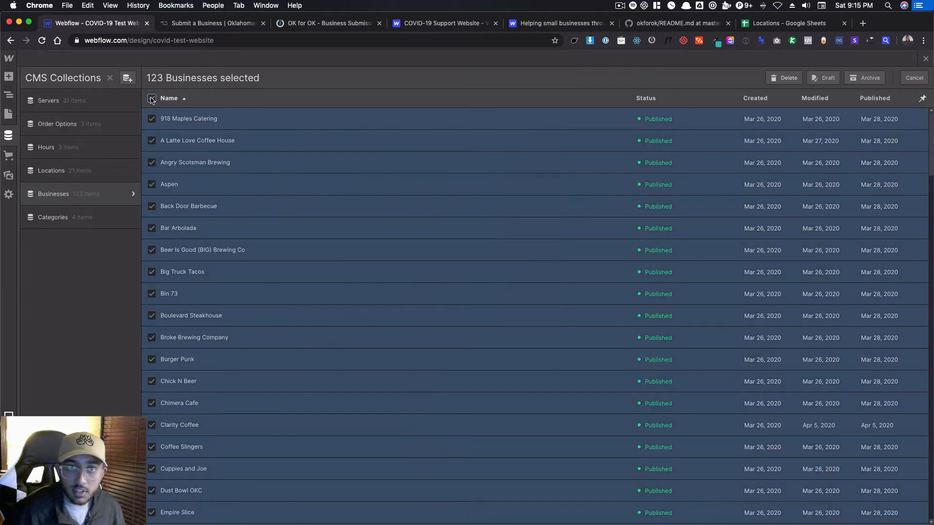
{"action": "scroll", "coordinate": [163, 185], "scroll_direction": "down", "scroll_amount": 1}
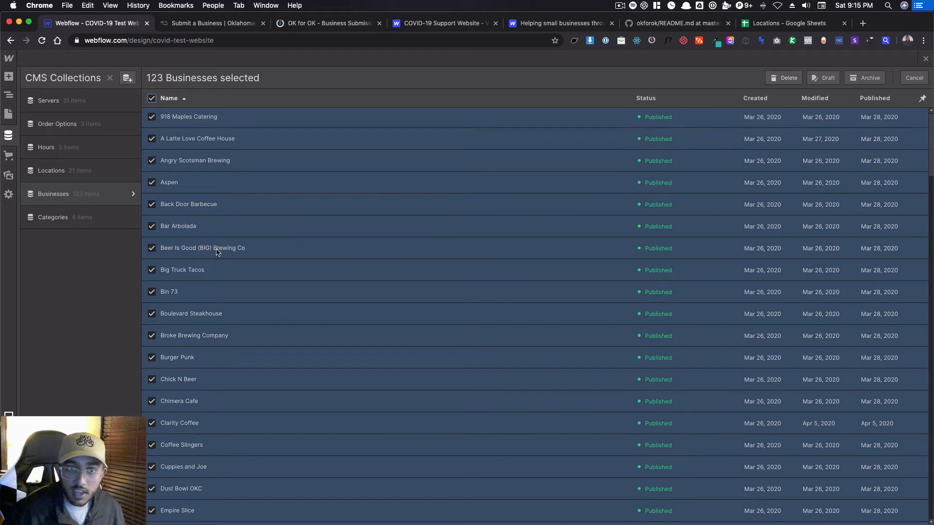
{"action": "left_click", "coordinate": [177, 426]}
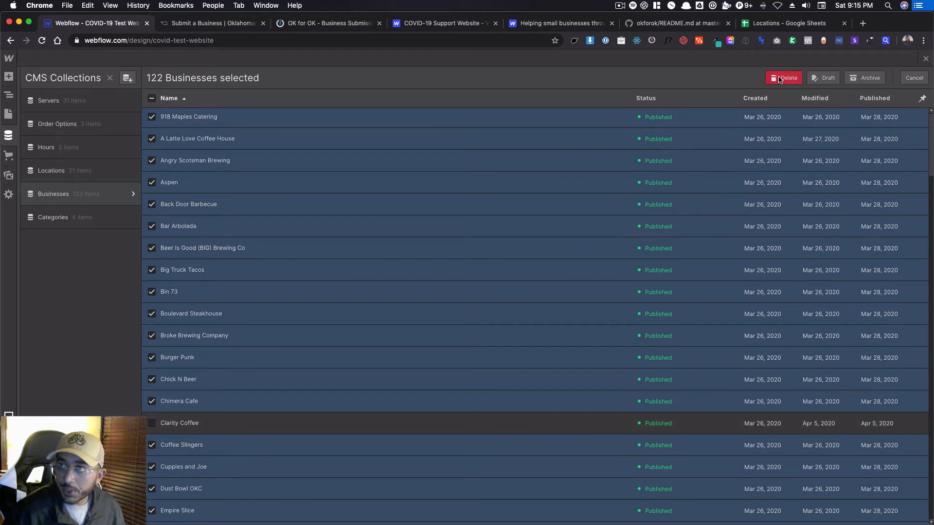
{"action": "left_click", "coordinate": [786, 79]}
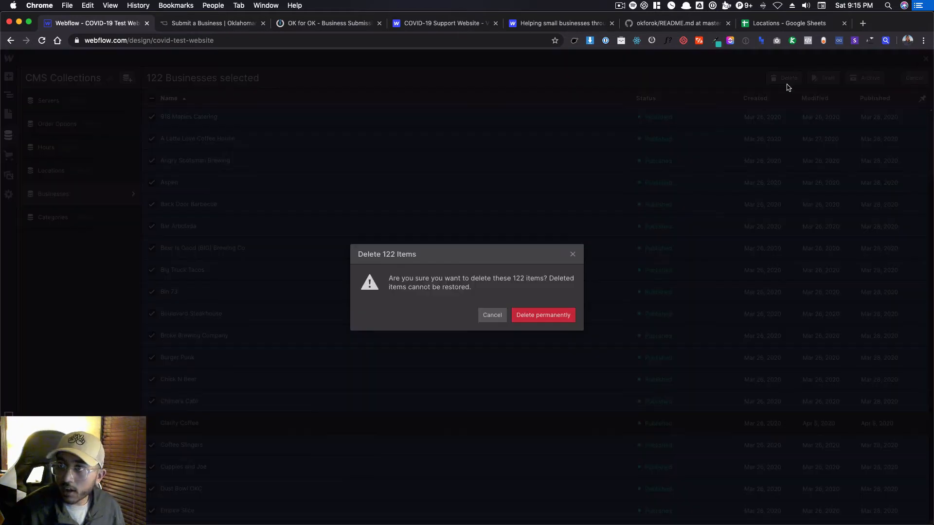
{"action": "left_click", "coordinate": [548, 322]}
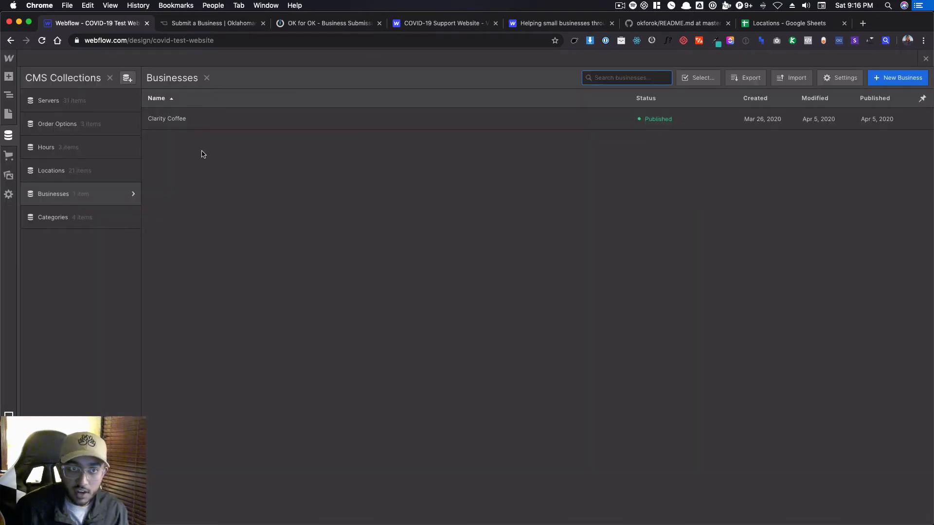
Select all items in the Locations collection, including Central Business District, delete them permanently and dismiss the deletion report.
{"action": "left_click", "coordinate": [125, 172]}
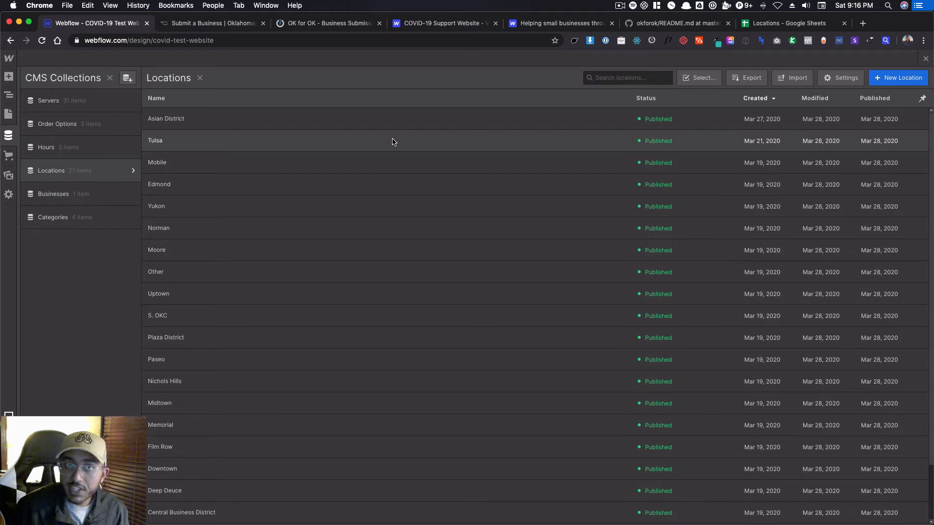
{"action": "left_click", "coordinate": [699, 78]}
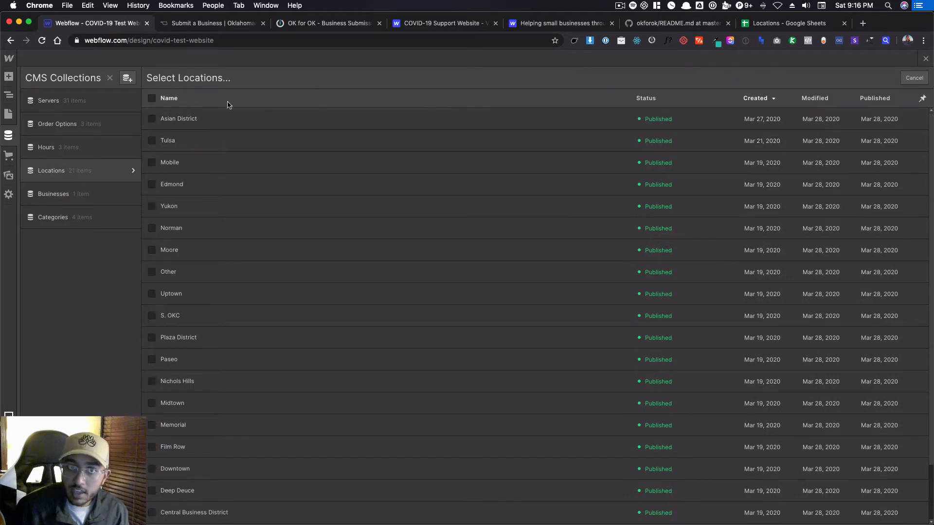
{"action": "left_click", "coordinate": [152, 98]}
{"action": "scroll", "coordinate": [208, 433], "scroll_direction": "down", "scroll_amount": 2}
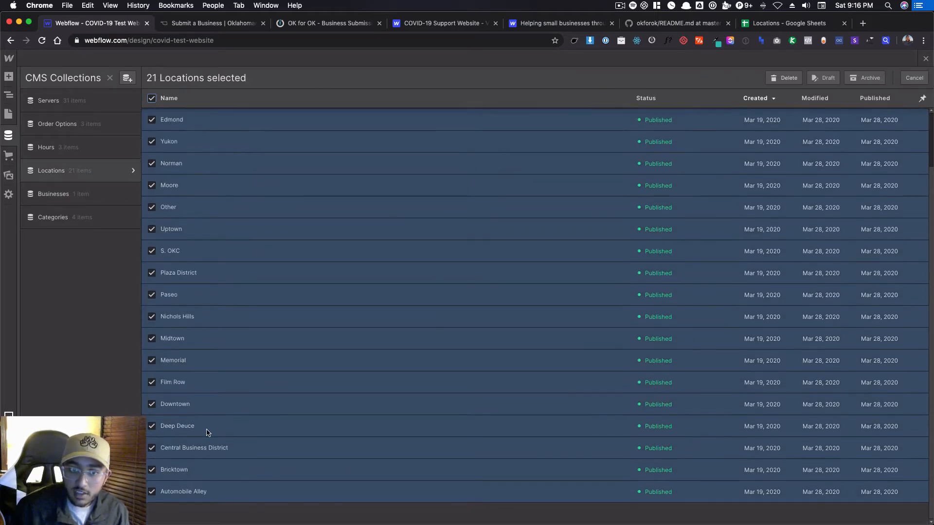
{"action": "left_click", "coordinate": [307, 448]}
{"action": "scroll", "coordinate": [307, 456], "scroll_direction": "up", "scroll_amount": 3}
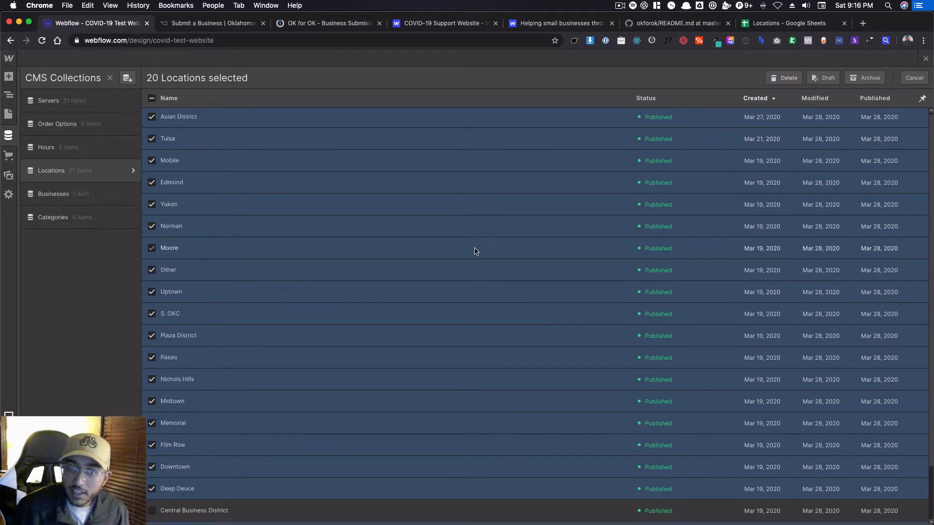
{"action": "scroll", "coordinate": [476, 250], "scroll_direction": "down", "scroll_amount": 3}
{"action": "left_click", "coordinate": [205, 449]}
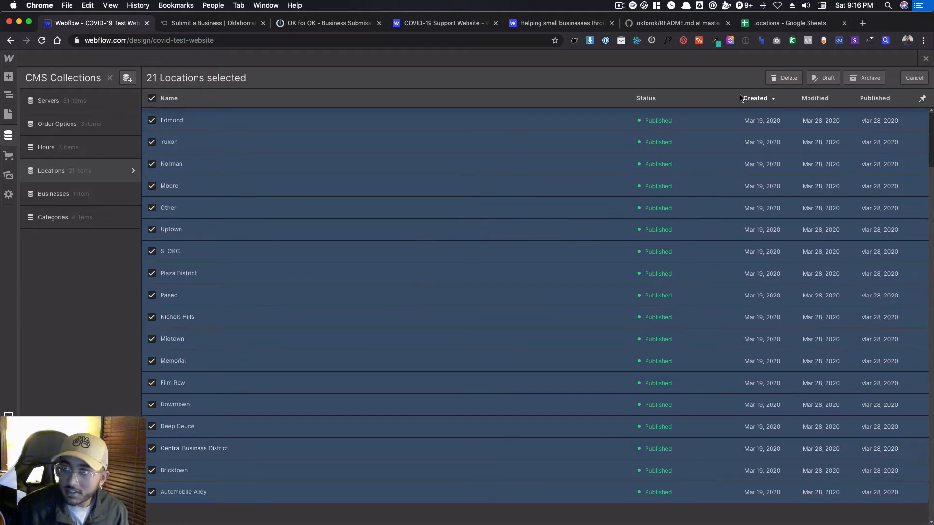
{"action": "left_click", "coordinate": [784, 78]}
{"action": "left_click", "coordinate": [562, 313]}
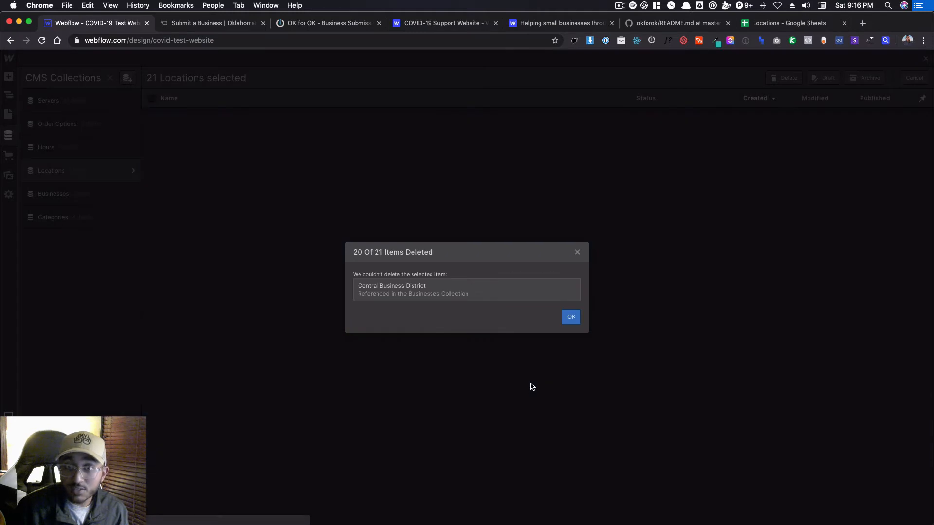
{"action": "left_click", "coordinate": [565, 318]}
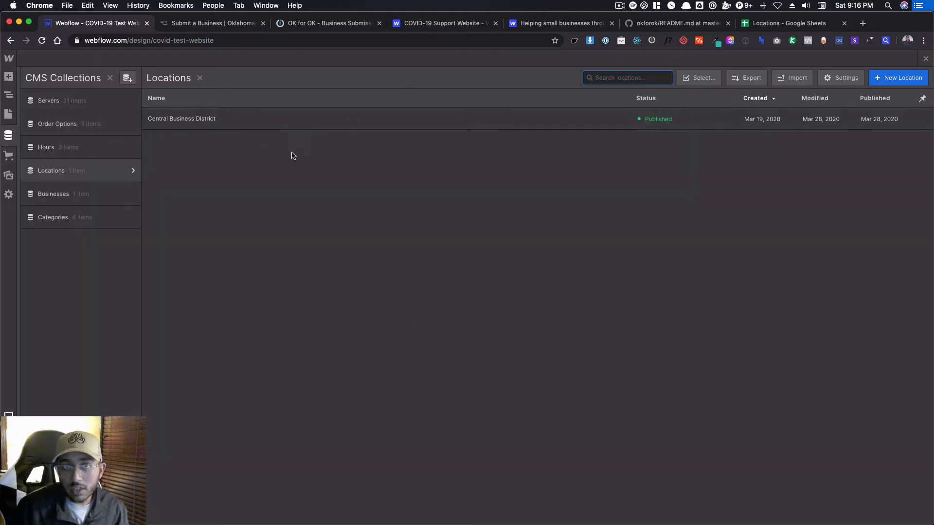
View the items in the Servers collection and open the Tip a Server page in the Designer.
{"action": "left_click", "coordinate": [101, 104]}
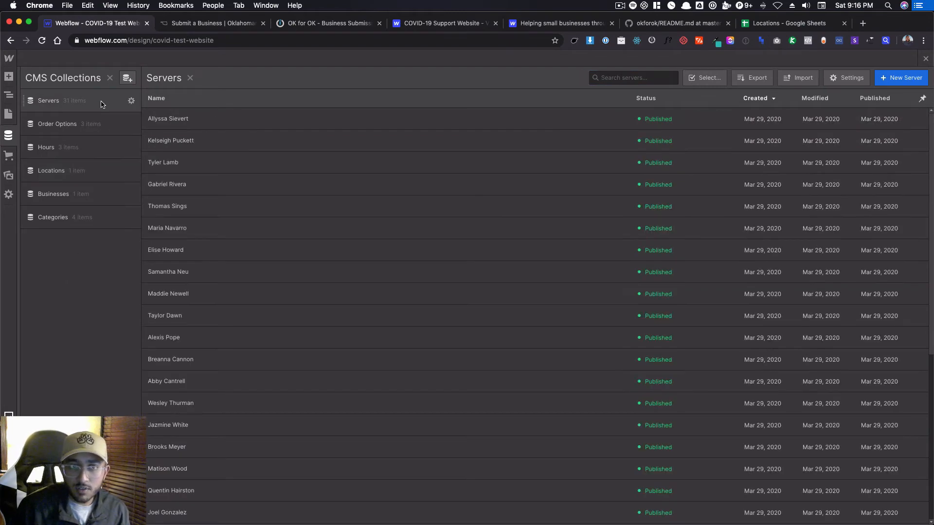
{"action": "left_click", "coordinate": [95, 102]}
{"action": "left_click", "coordinate": [8, 114]}
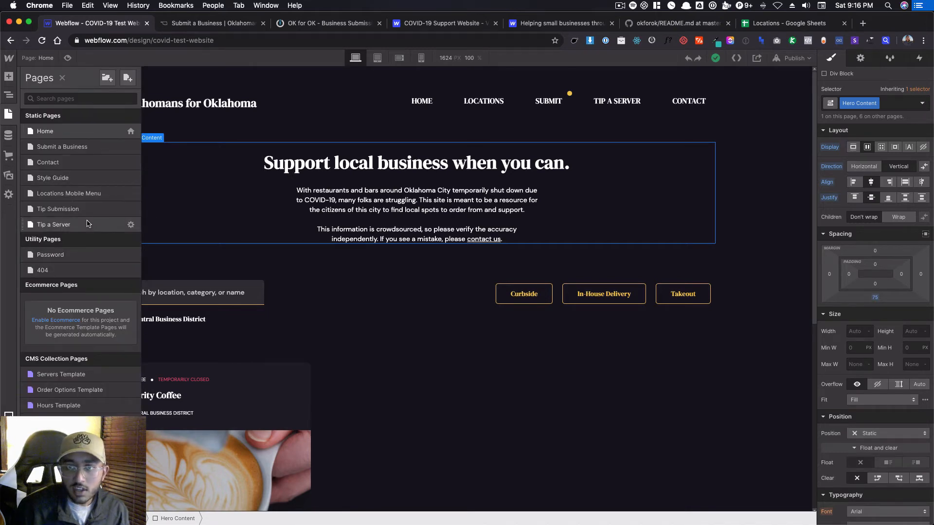
{"action": "left_click", "coordinate": [88, 223]}
View the Tip a Server page on the live okforok.com site and show another randomly paired server.
{"action": "left_click", "coordinate": [189, 26]}
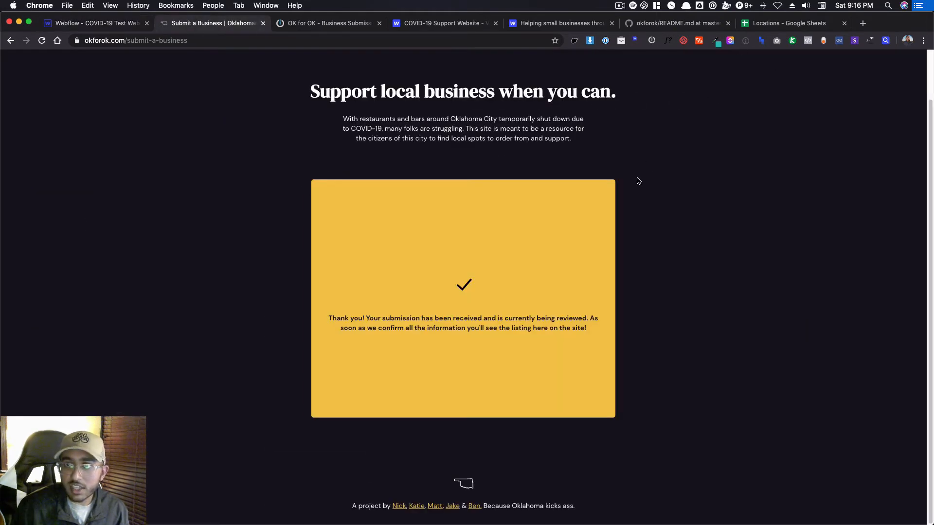
{"action": "scroll", "coordinate": [632, 180], "scroll_direction": "up", "scroll_amount": 2}
{"action": "left_click", "coordinate": [661, 87]}
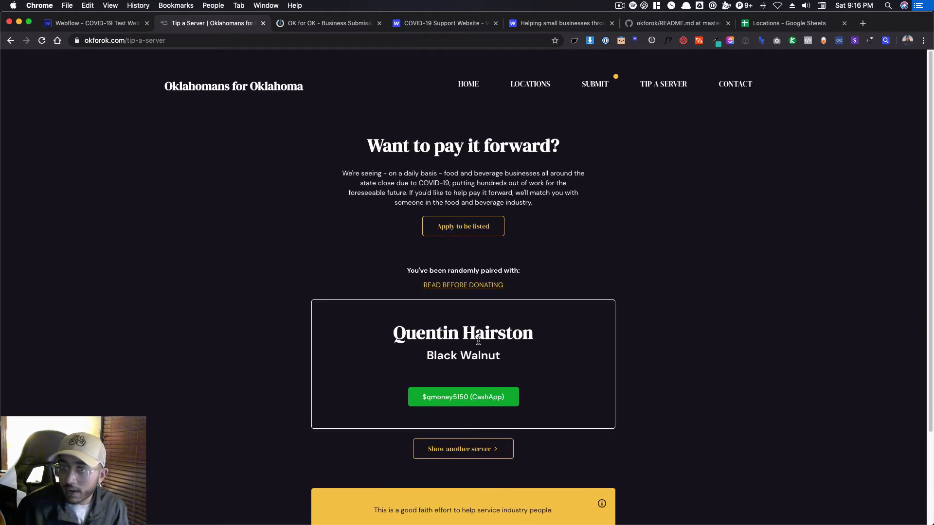
{"action": "scroll", "coordinate": [566, 350], "scroll_direction": "down", "scroll_amount": 2}
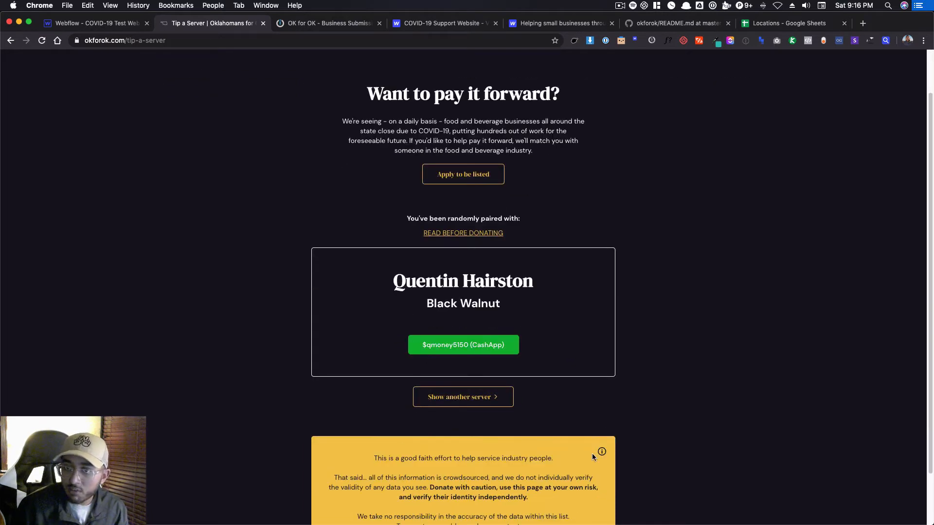
{"action": "left_click", "coordinate": [463, 403]}
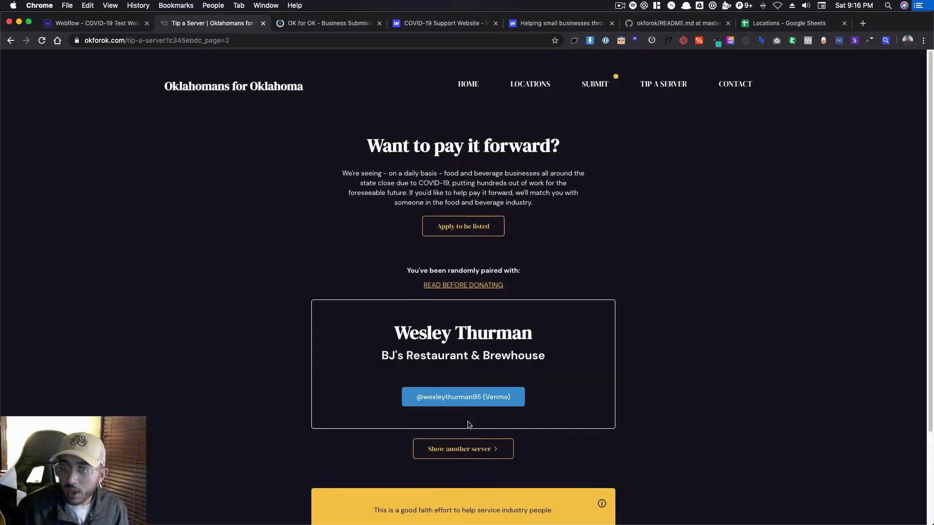
Show three more randomly paired servers on the live Tip a Server page.
{"action": "left_click", "coordinate": [473, 453]}
{"action": "left_click", "coordinate": [475, 453]}
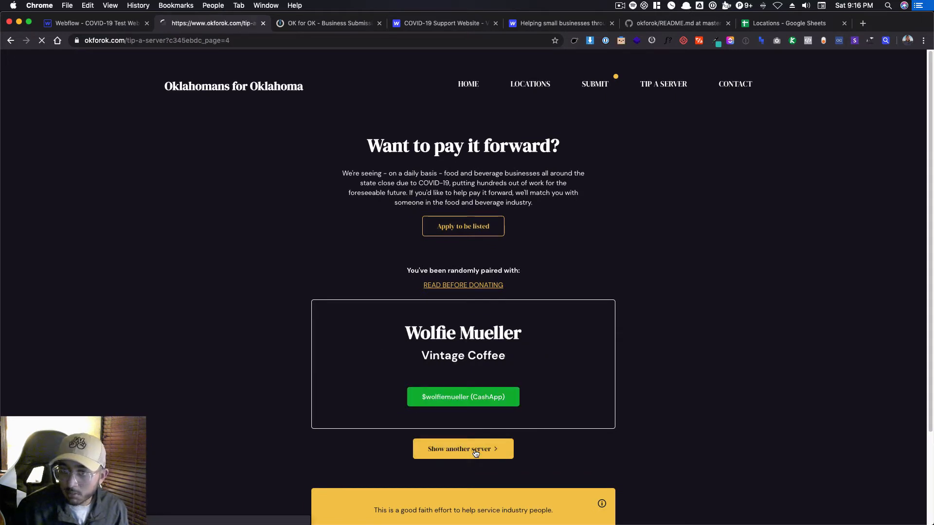
{"action": "left_click", "coordinate": [476, 453]}
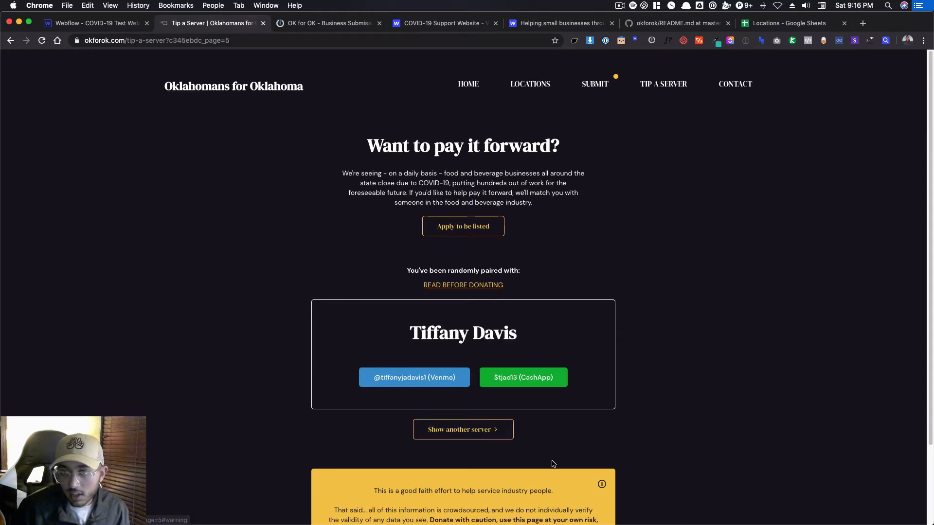
Examine the fields of the live site's Tip a Server application form and return to the site's home page.
{"action": "left_click", "coordinate": [438, 226]}
{"action": "scroll", "coordinate": [474, 275], "scroll_direction": "down", "scroll_amount": 4}
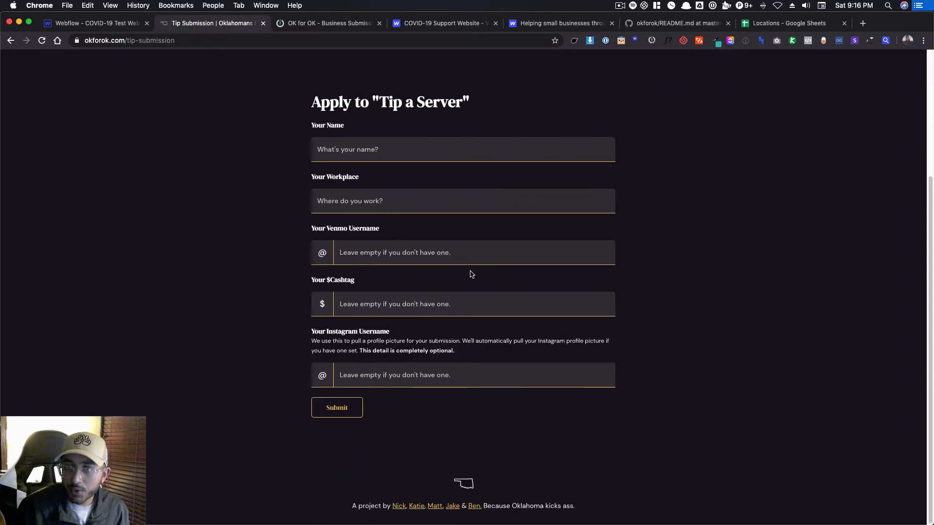
{"action": "scroll", "coordinate": [462, 280], "scroll_direction": "up", "scroll_amount": 4}
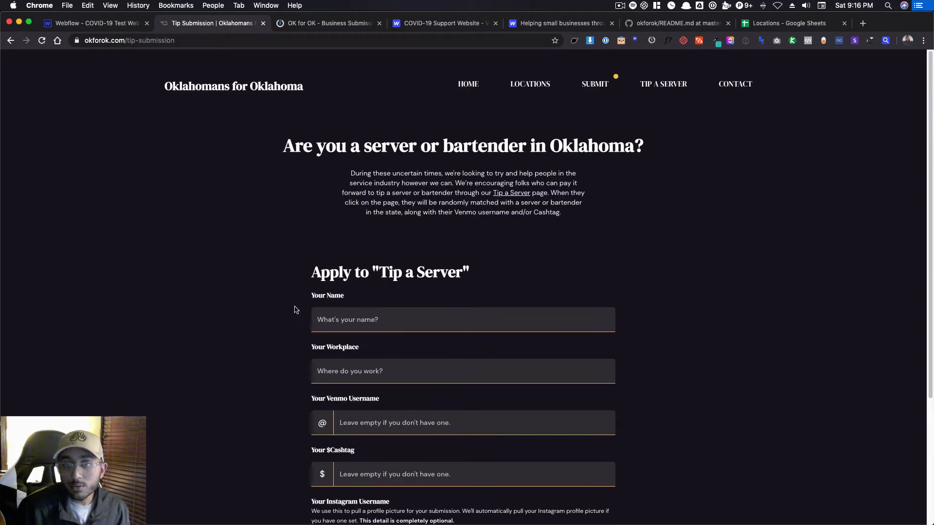
{"action": "scroll", "coordinate": [317, 340], "scroll_direction": "down", "scroll_amount": 3}
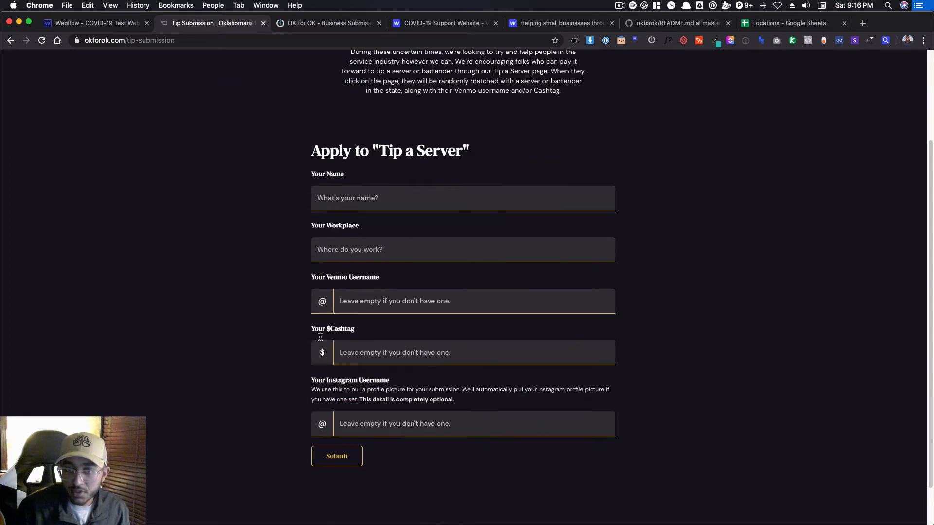
{"action": "scroll", "coordinate": [664, 416], "scroll_direction": "up", "scroll_amount": 3}
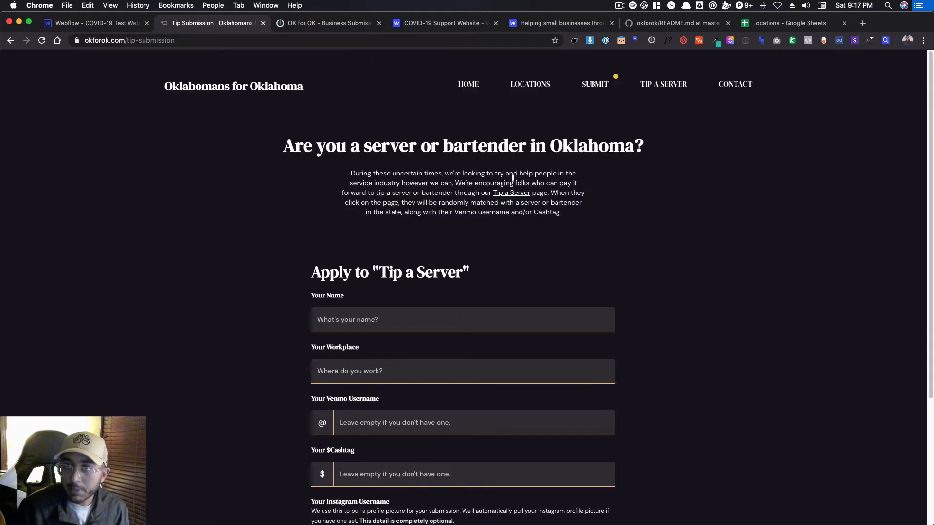
{"action": "left_click", "coordinate": [252, 93]}
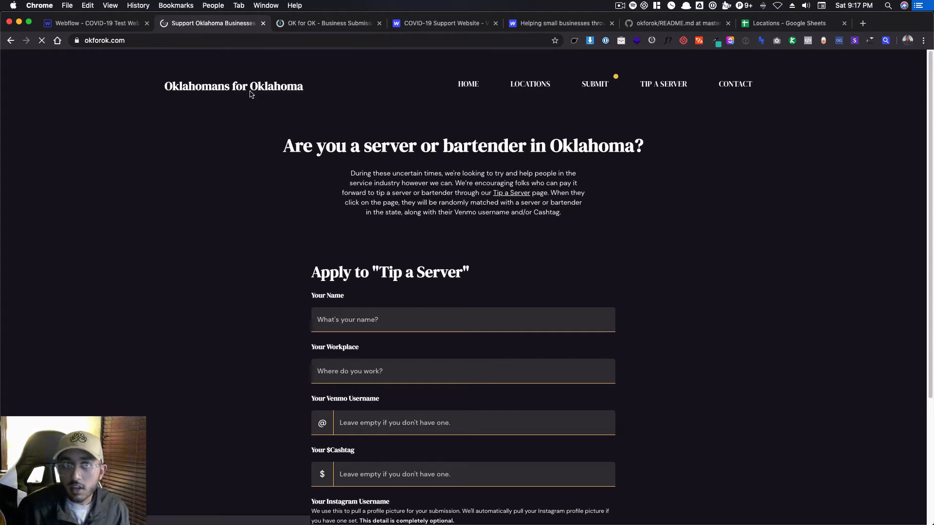
Switch to the Webflow Designer, select all items in the Servers collection and delete them permanently.
{"action": "left_click", "coordinate": [97, 23]}
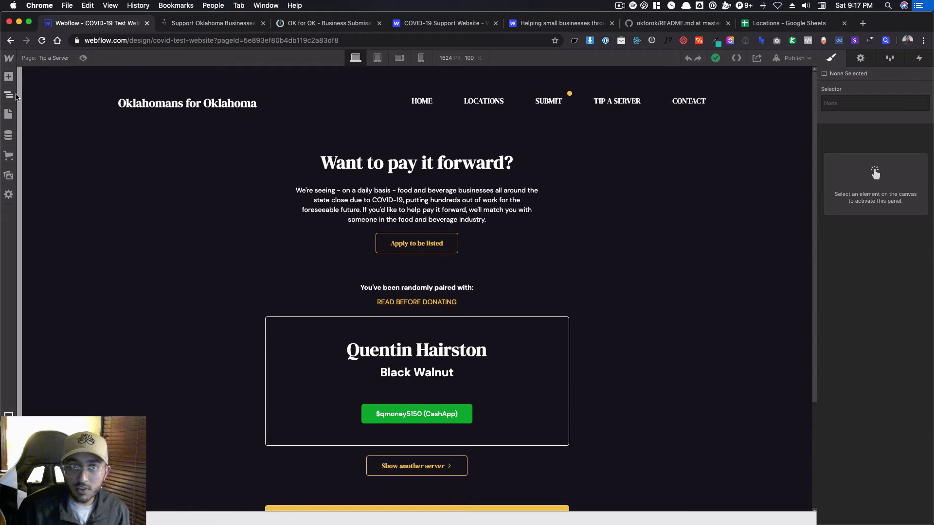
{"action": "left_click", "coordinate": [8, 135]}
{"action": "left_click", "coordinate": [49, 101]}
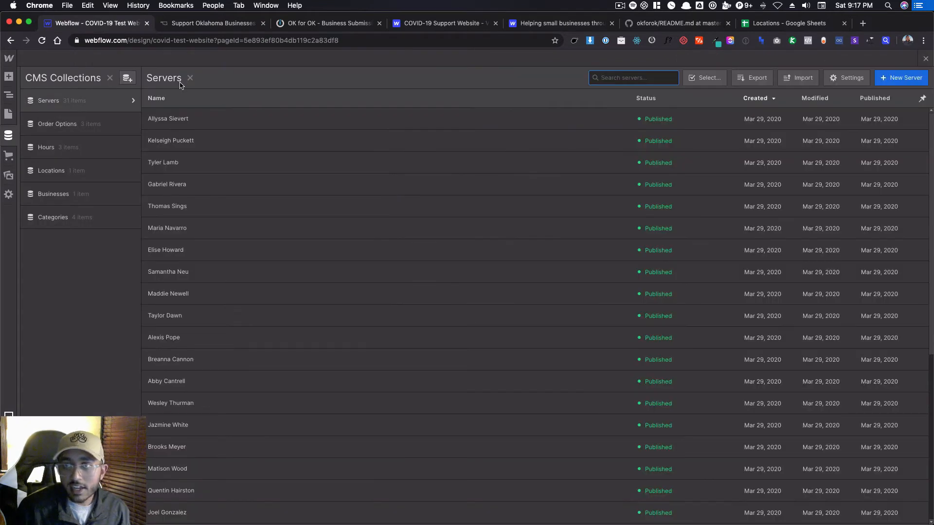
{"action": "left_click", "coordinate": [700, 78]}
{"action": "left_click", "coordinate": [271, 123]}
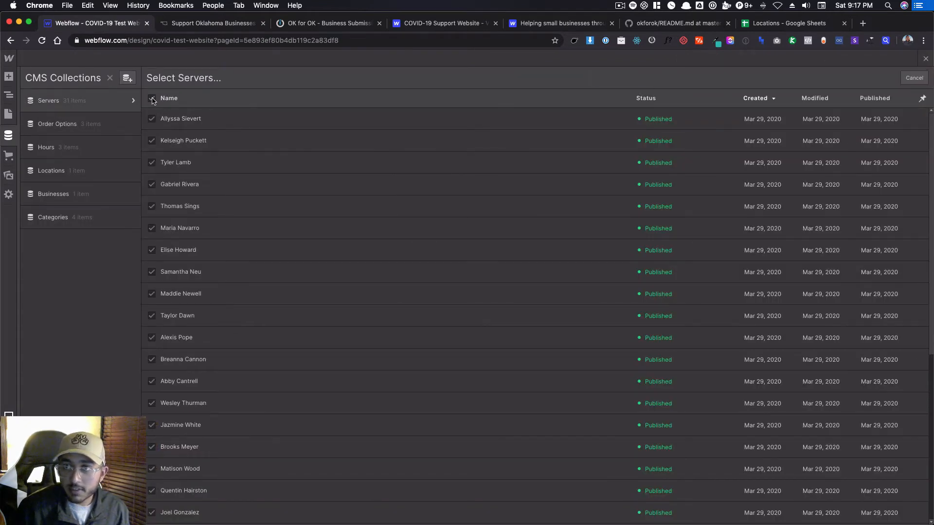
{"action": "left_click", "coordinate": [152, 99]}
{"action": "left_click", "coordinate": [784, 78]}
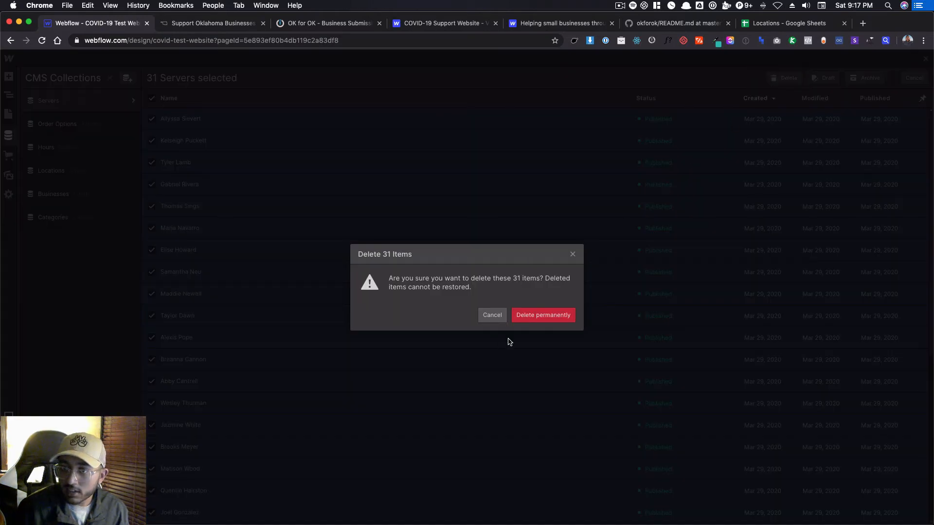
{"action": "left_click", "coordinate": [541, 317]}
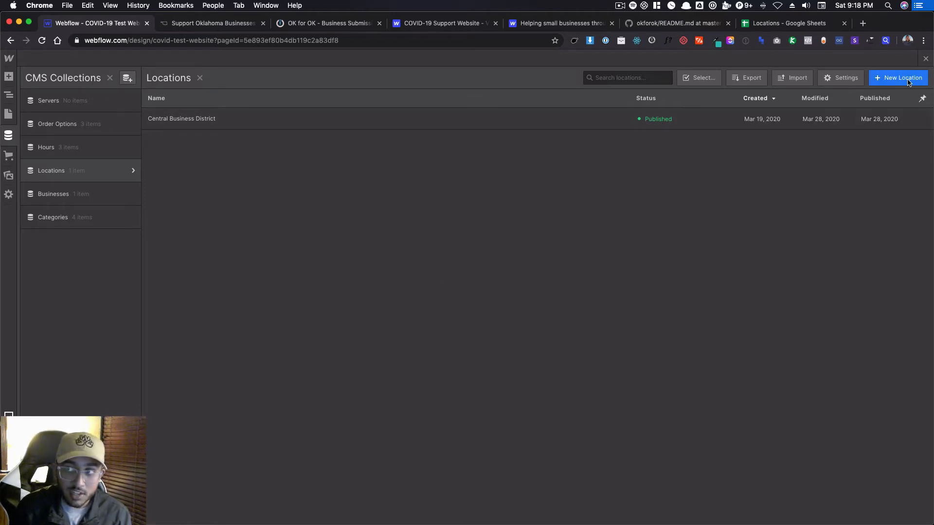
Look at the blank New Location form without creating an item, and review the Name and Slug columns of the Locations spreadsheet in Google Sheets.
{"action": "left_click", "coordinate": [893, 79]}
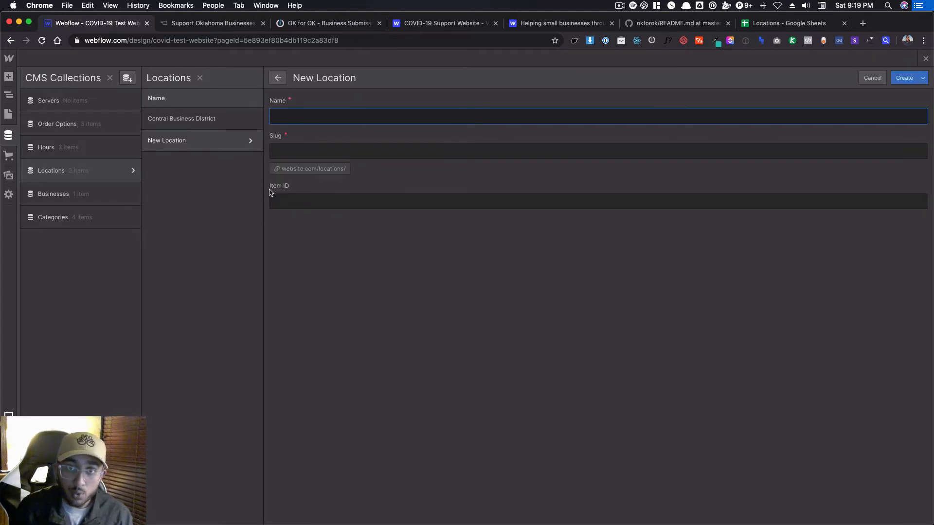
{"action": "left_click", "coordinate": [879, 80]}
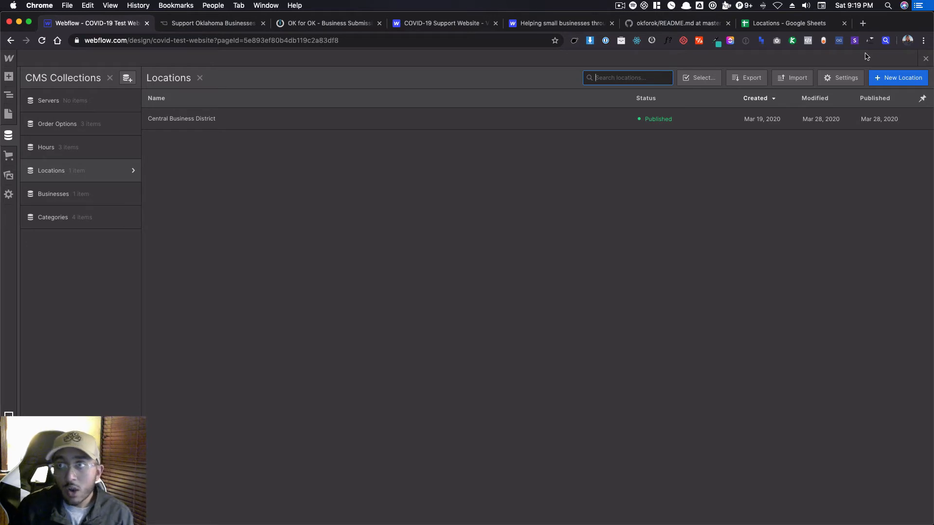
{"action": "left_click", "coordinate": [791, 23]}
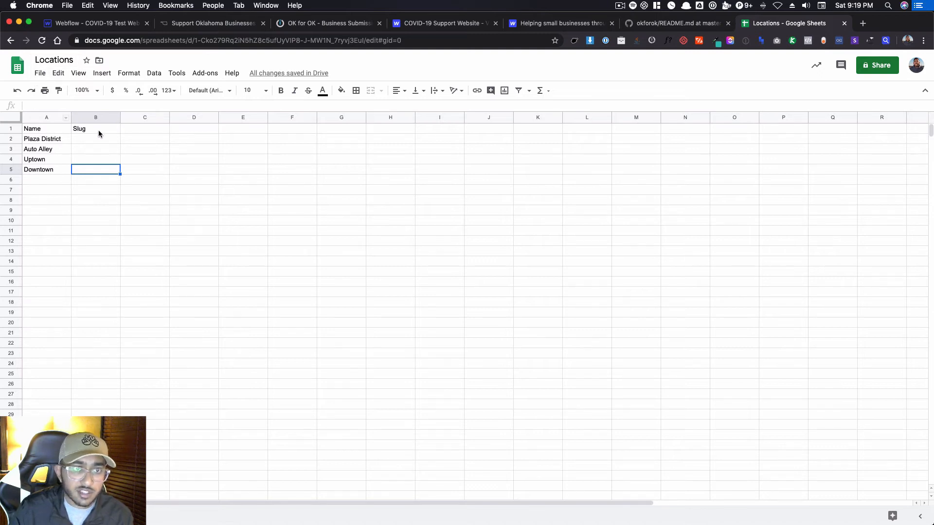
{"action": "left_click", "coordinate": [90, 139]}
{"action": "left_click", "coordinate": [81, 171]}
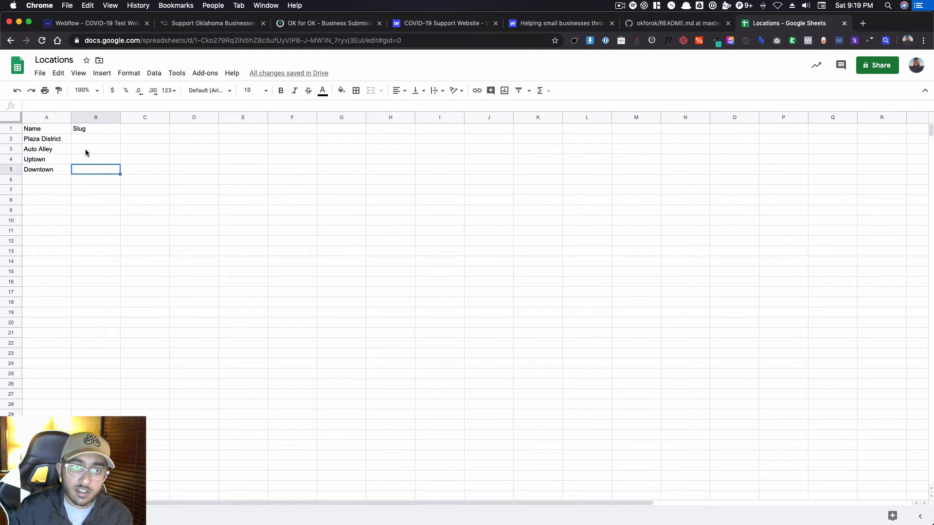
{"action": "left_click", "coordinate": [91, 140]}
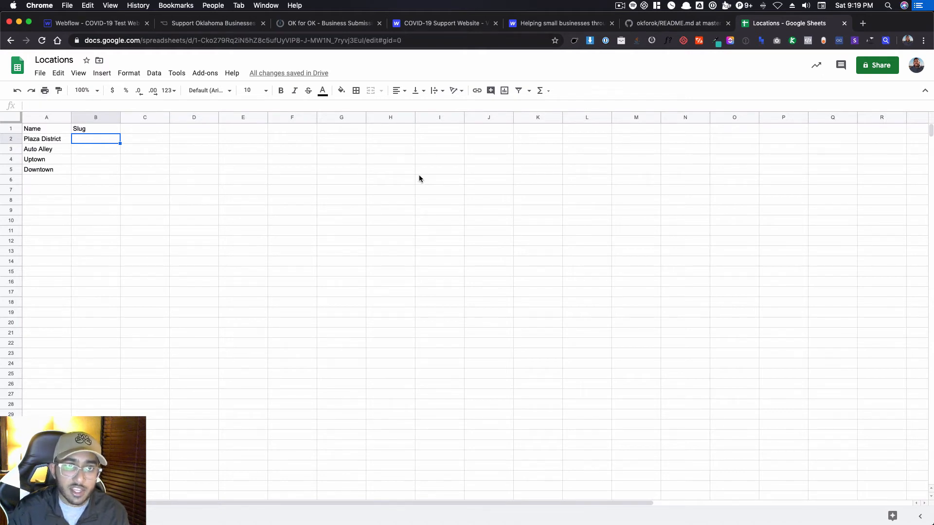
{"action": "left_click", "coordinate": [88, 23]}
{"action": "left_click", "coordinate": [792, 78]}
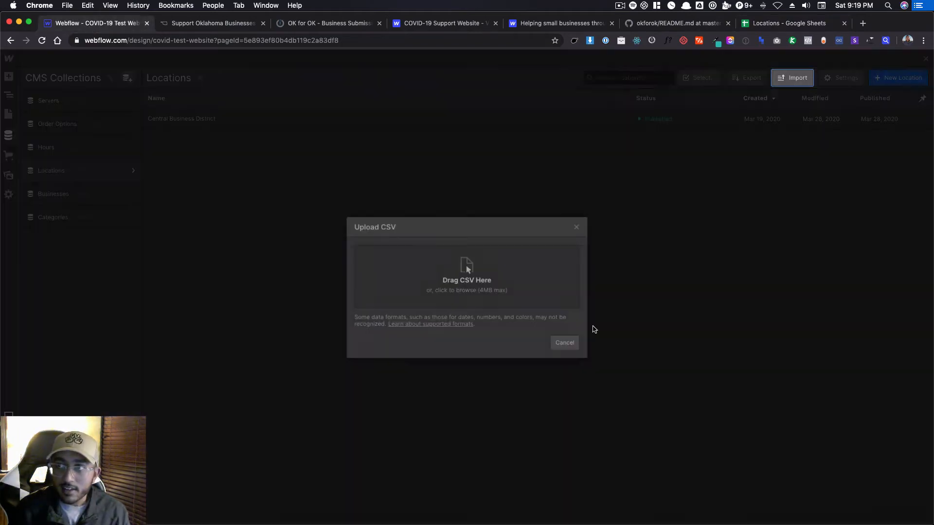
{"action": "left_click", "coordinate": [568, 344]}
{"action": "left_click", "coordinate": [779, 23]}
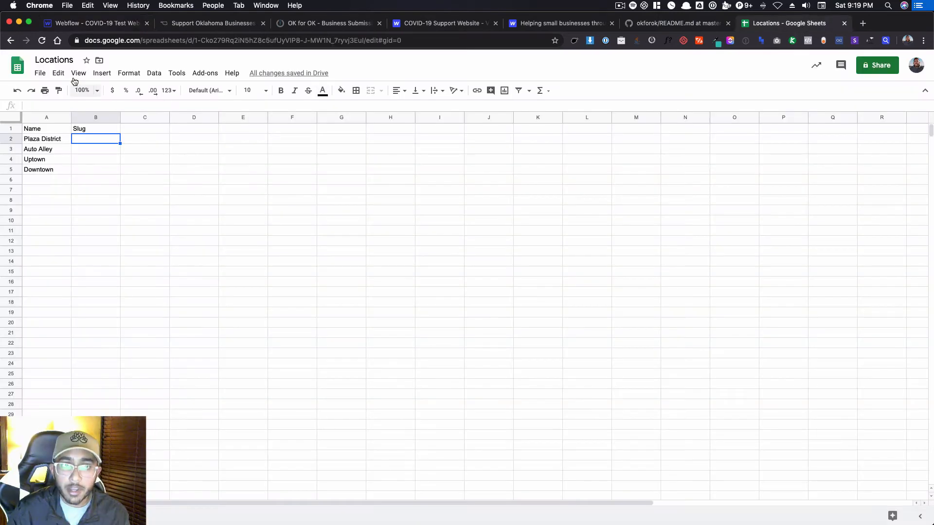
Download the current Locations sheet as a comma-separated values (.csv) file.
{"action": "left_click", "coordinate": [44, 74]}
{"action": "mouse_move", "coordinate": [108, 183]}
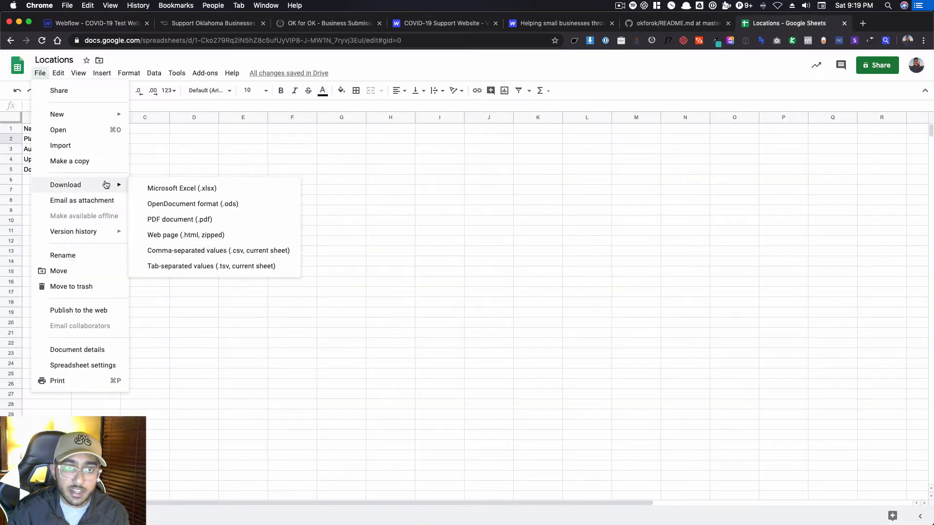
{"action": "left_click", "coordinate": [258, 252]}
Upload the downloaded CSV to the Locations collection in Webflow and accept its first row as the header.
{"action": "left_click", "coordinate": [78, 22]}
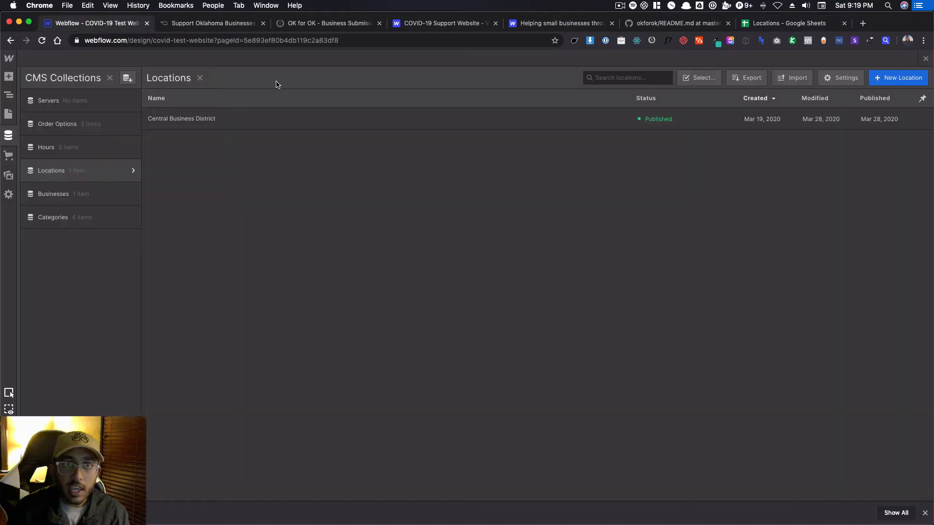
{"action": "left_click", "coordinate": [792, 78]}
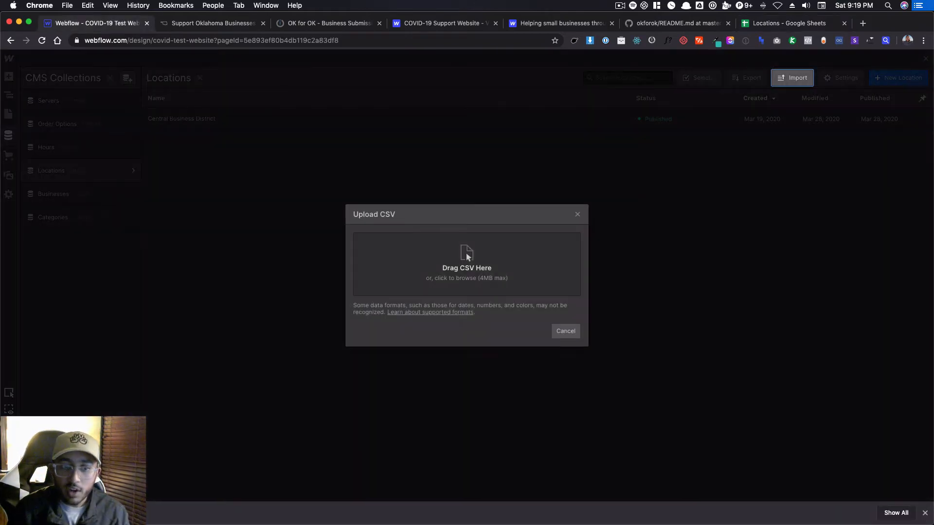
{"action": "left_click_drag", "start_coordinate": [48, 513], "coordinate": [439, 262]}
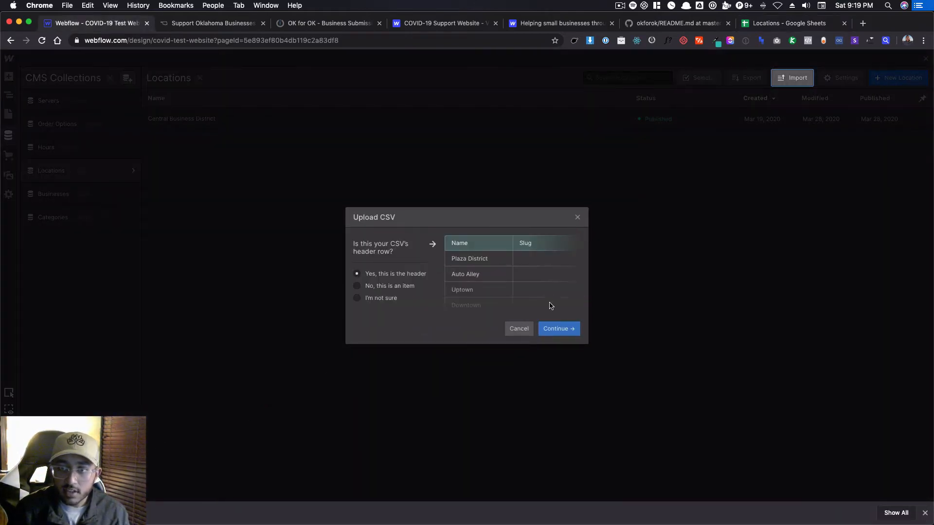
{"action": "left_click", "coordinate": [568, 327]}
Map the CSV's Name column to the existing Name field, import the 4 locations and dismiss the completion report.
{"action": "left_click", "coordinate": [298, 140]}
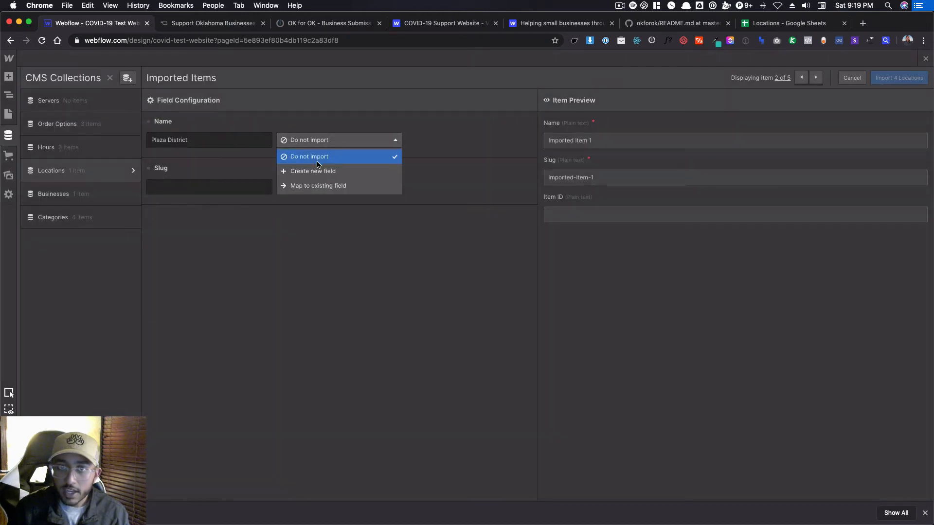
{"action": "left_click", "coordinate": [321, 185]}
{"action": "left_click", "coordinate": [433, 140]}
{"action": "left_click", "coordinate": [495, 169]}
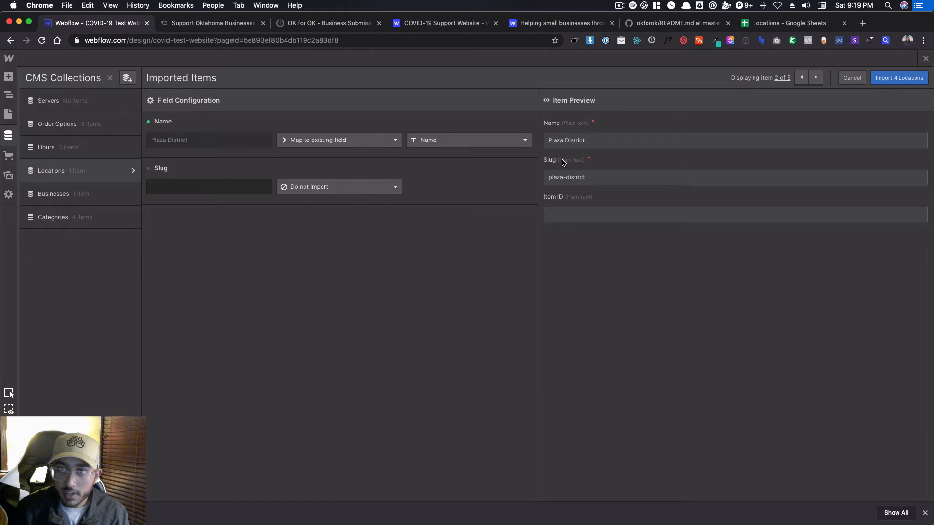
{"action": "left_click", "coordinate": [886, 83]}
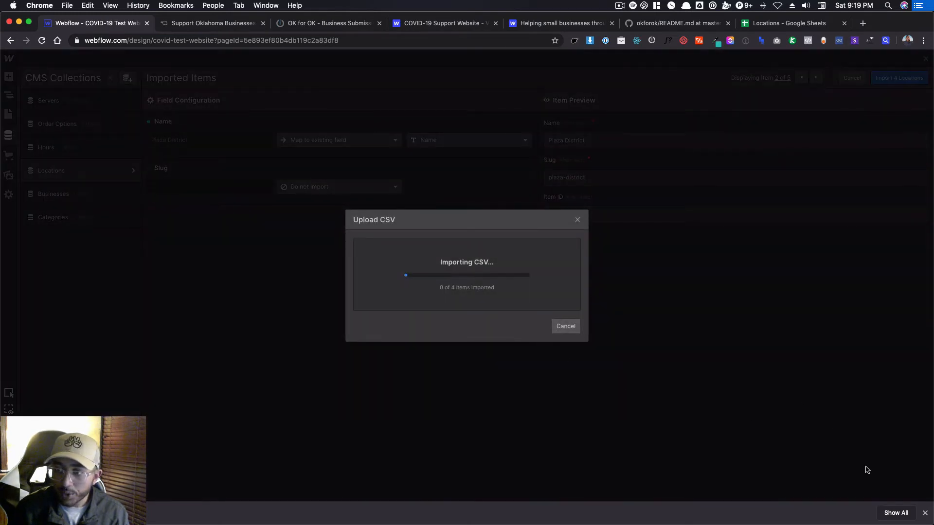
{"action": "left_click", "coordinate": [925, 513]}
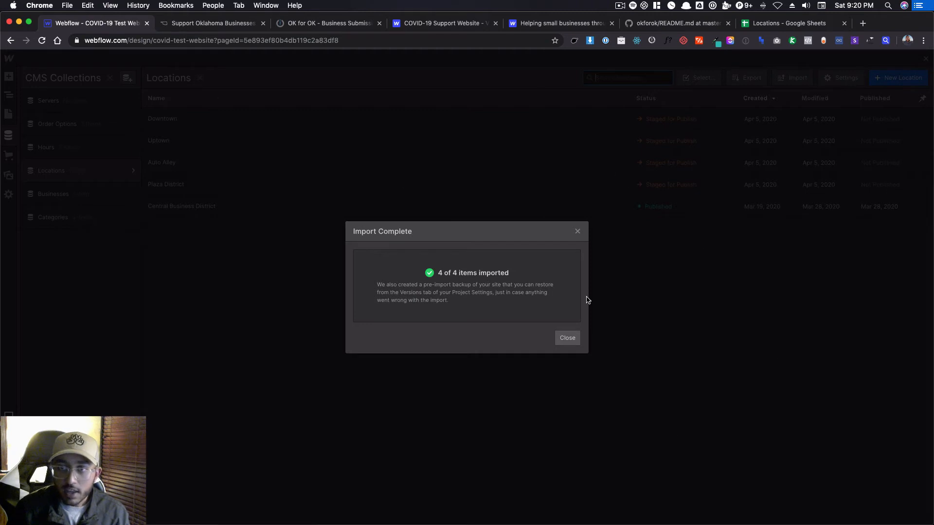
{"action": "left_click", "coordinate": [567, 338]}
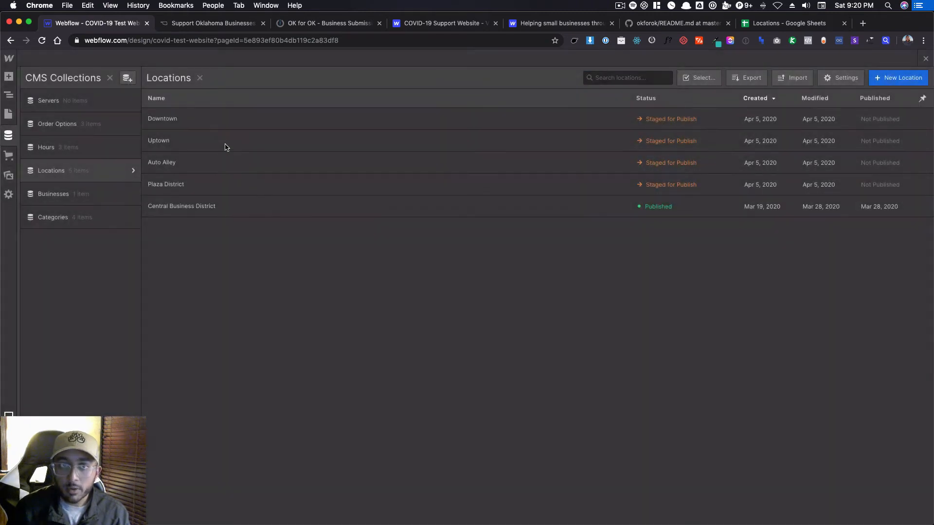
Copy the Downtown location's system-generated ID into its editable Item ID field and save the item.
{"action": "left_click", "coordinate": [233, 115]}
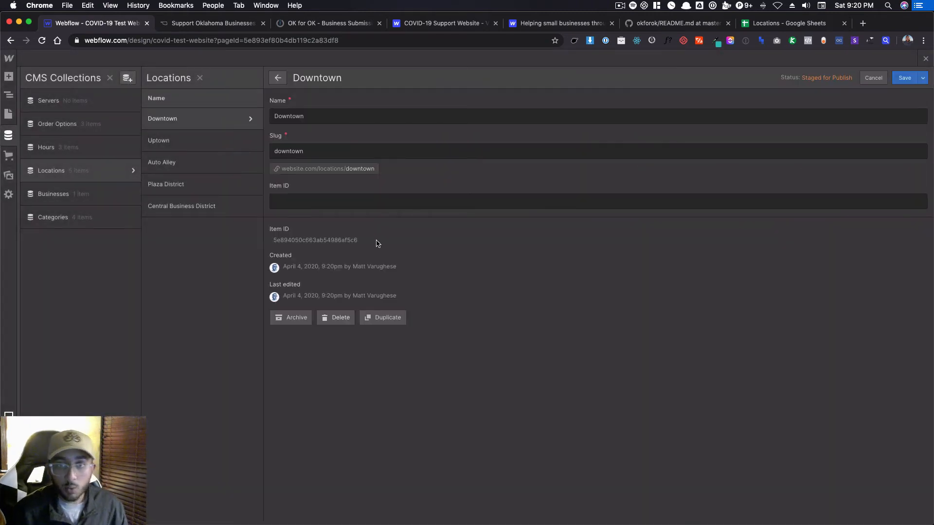
{"action": "double_click", "coordinate": [335, 245]}
{"action": "key", "text": "super+c"}
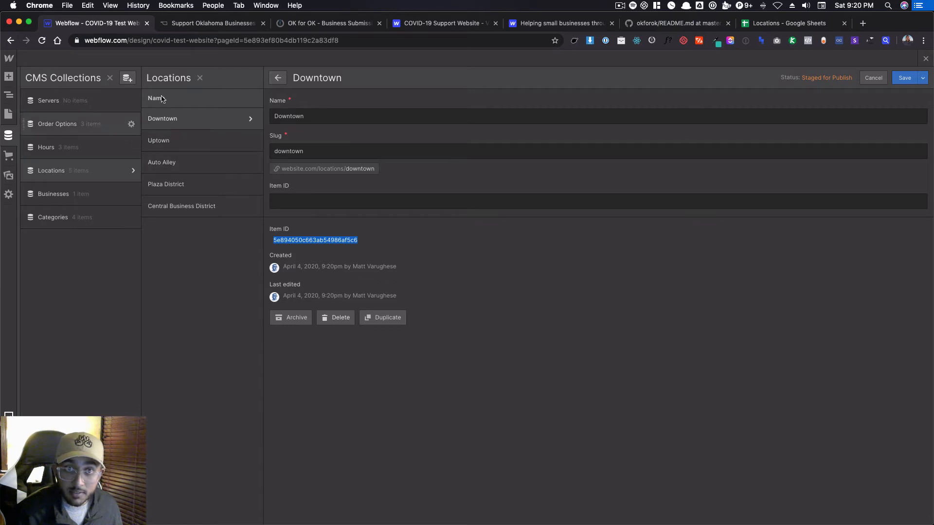
{"action": "left_click", "coordinate": [320, 203]}
{"action": "key", "text": "super+v"}
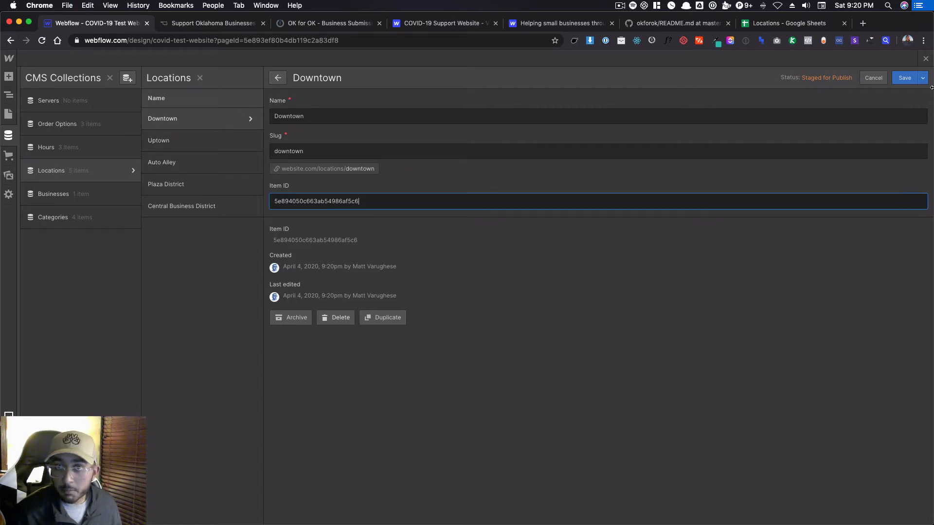
{"action": "key", "text": "super+s"}
Copy the Uptown location's system-generated ID into its editable Item ID field and save the item.
{"action": "left_click", "coordinate": [233, 148]}
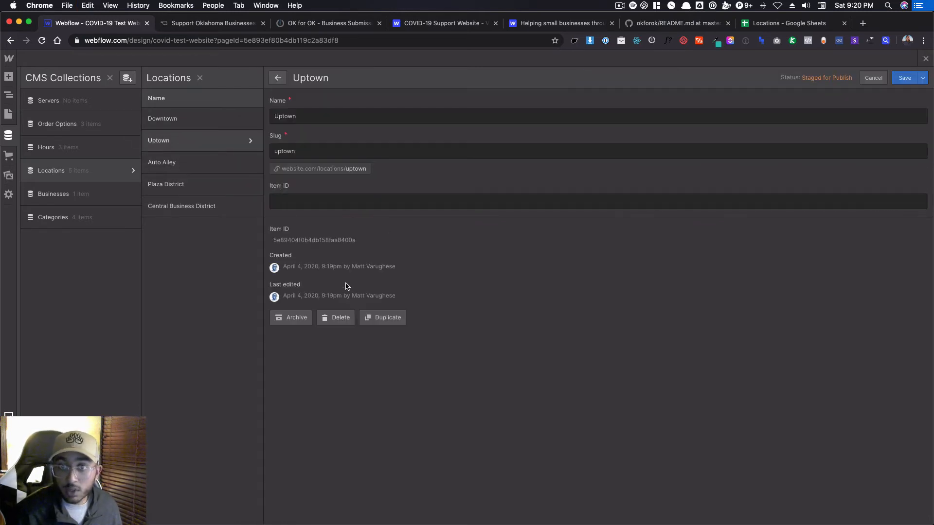
{"action": "double_click", "coordinate": [323, 240]}
{"action": "key", "text": "super+c"}
{"action": "left_click", "coordinate": [334, 203]}
{"action": "key", "text": "super+v"}
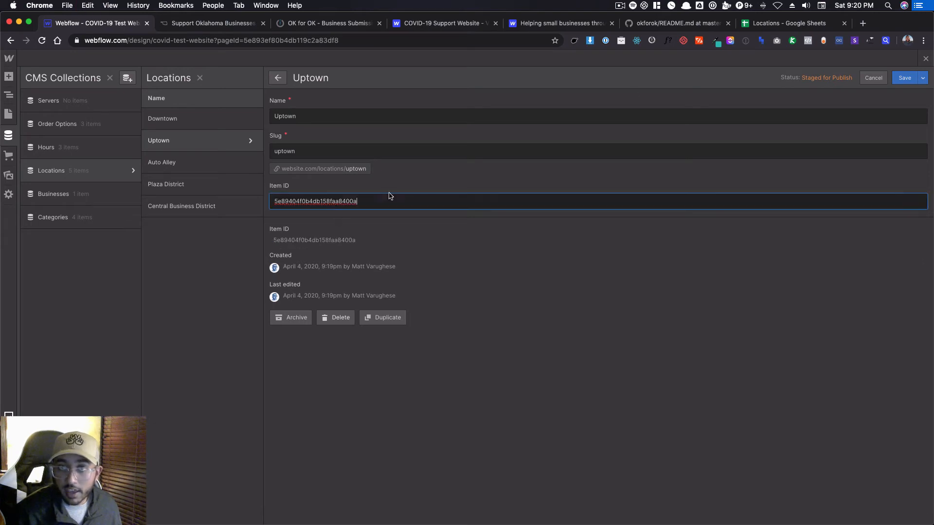
{"action": "key", "text": "super+s"}
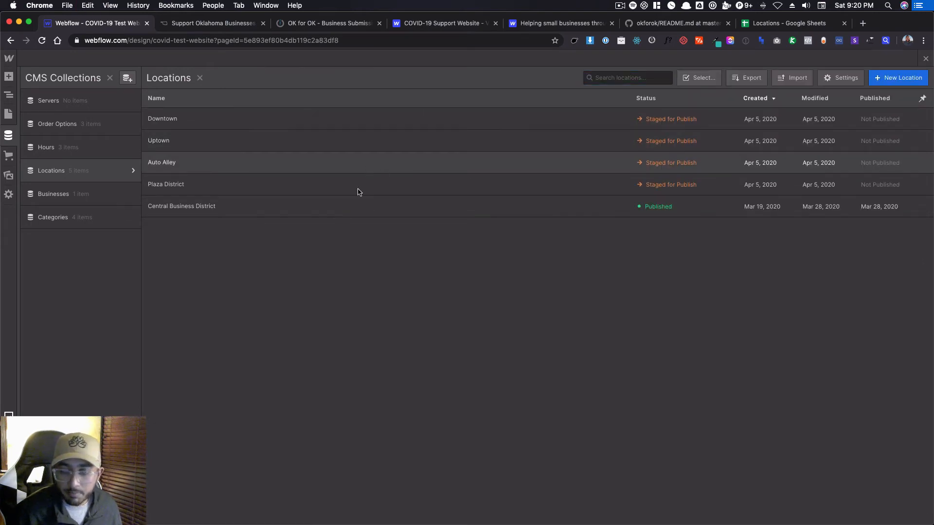
Copy the Auto Alley location's system-generated ID into its editable Item ID field and save the item.
{"action": "left_click", "coordinate": [367, 164]}
{"action": "double_click", "coordinate": [329, 240]}
{"action": "key", "text": "super+c"}
{"action": "left_click", "coordinate": [335, 201]}
{"action": "key", "text": "super+v"}
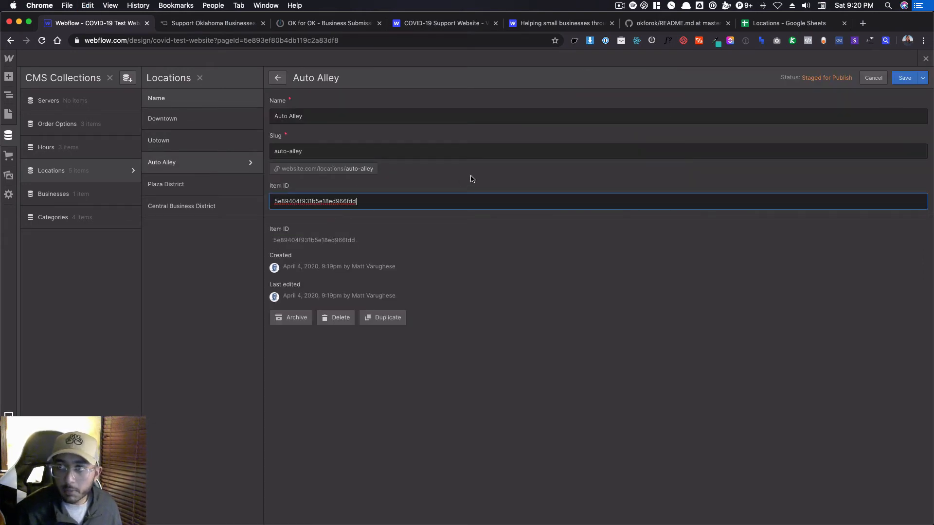
{"action": "key", "text": "super+s"}
Copy the Plaza District location's system-generated ID into its editable Item ID field and save the item.
{"action": "left_click", "coordinate": [245, 184]}
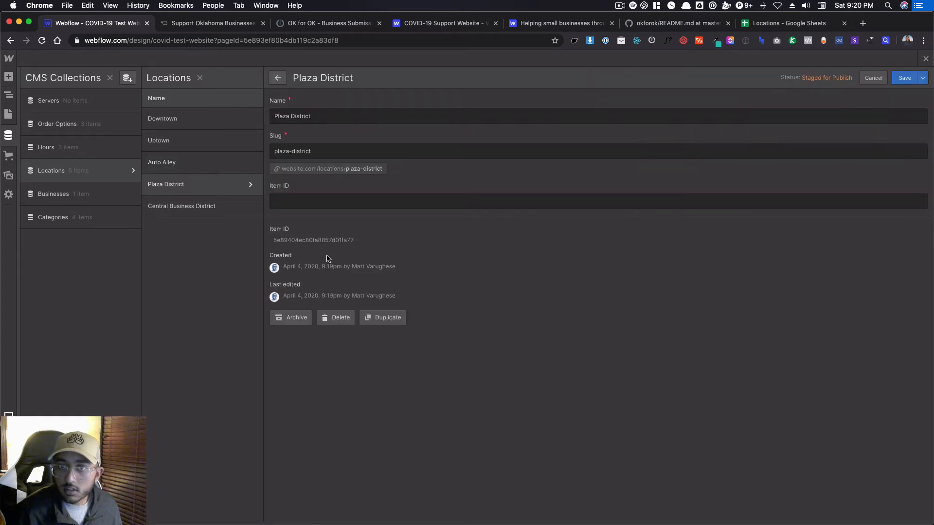
{"action": "double_click", "coordinate": [327, 240]}
{"action": "left_click", "coordinate": [340, 201]}
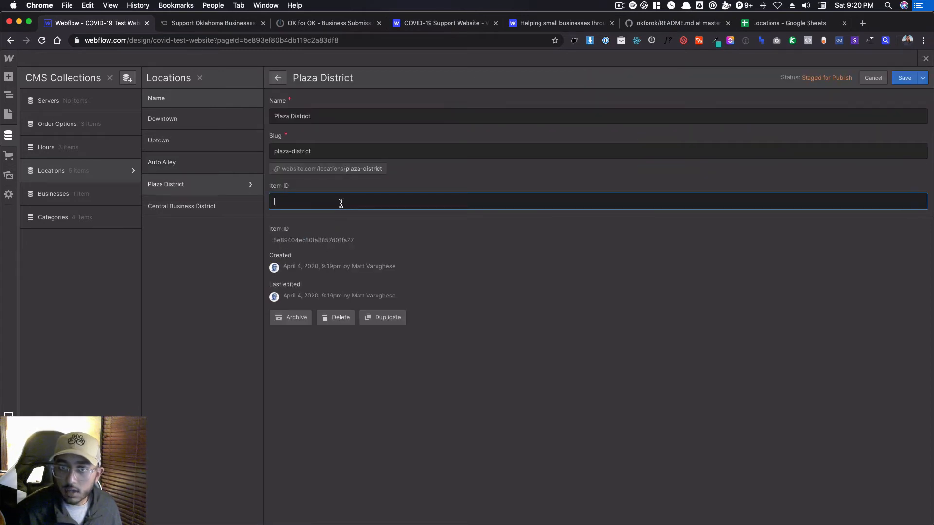
{"action": "type", "text": "5e89404ec80fa8850d01fa77"}
{"action": "key", "text": "super+s"}
Replace the Central Business District location's editable Item ID with its system-generated ID, save the item and close the CMS collections.
{"action": "left_click", "coordinate": [193, 206]}
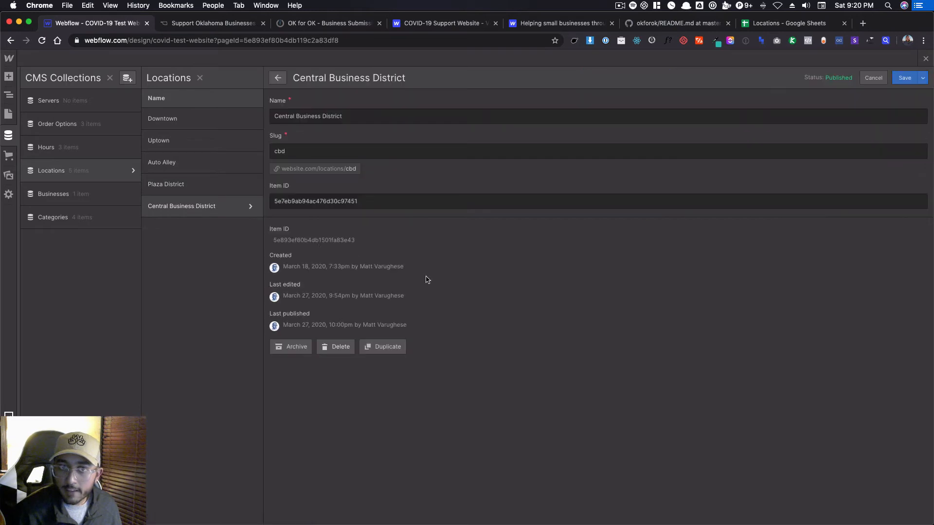
{"action": "double_click", "coordinate": [335, 240]}
{"action": "key", "text": "super+c"}
{"action": "left_click", "coordinate": [342, 196]}
{"action": "key", "text": "super+a"}
{"action": "key", "text": "super+v"}
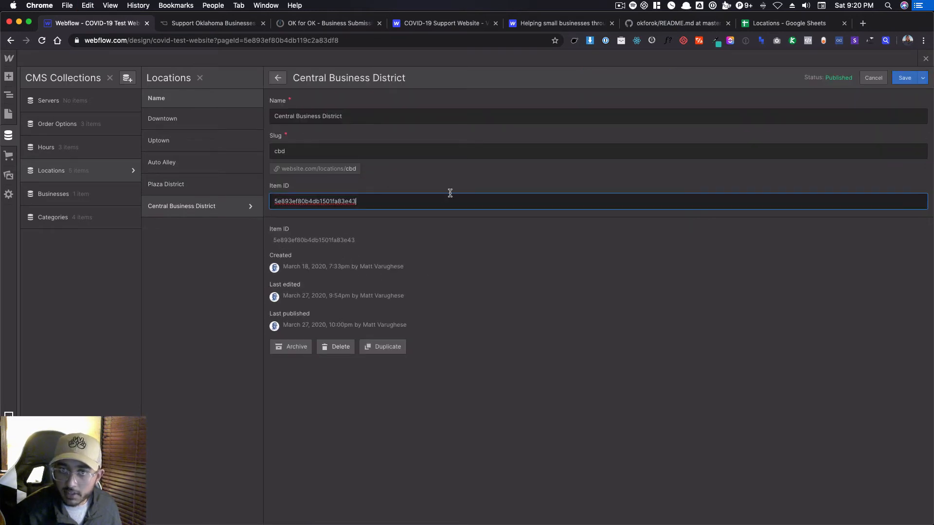
{"action": "left_click", "coordinate": [465, 186]}
{"action": "left_click", "coordinate": [903, 79]}
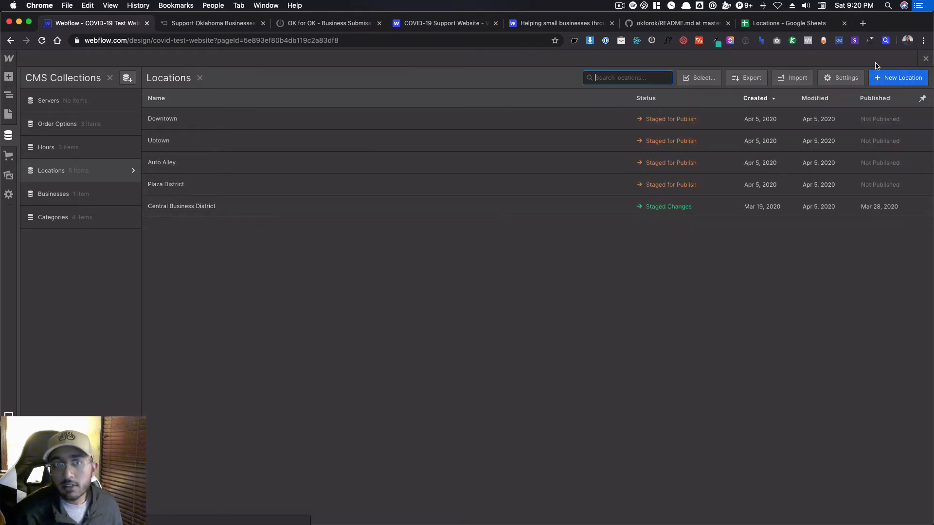
{"action": "left_click", "coordinate": [925, 59]}
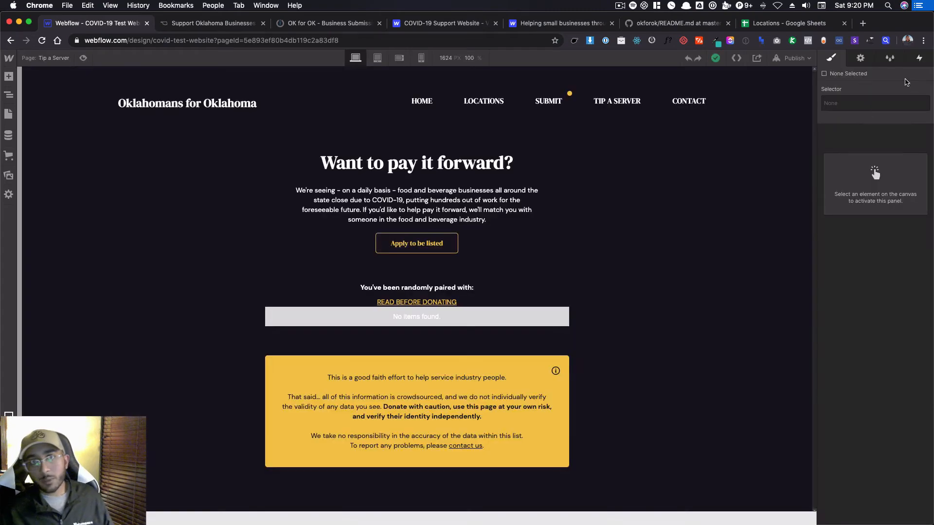
On the live okforok.com site, go to the Submit a Business form and browse its Business Location options.
{"action": "left_click", "coordinate": [227, 25]}
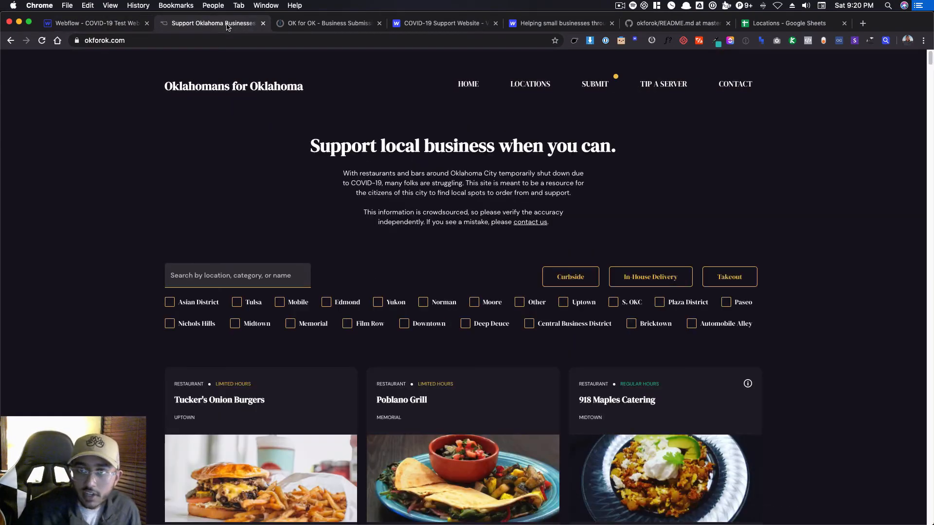
{"action": "left_click", "coordinate": [109, 28]}
{"action": "left_click", "coordinate": [171, 25]}
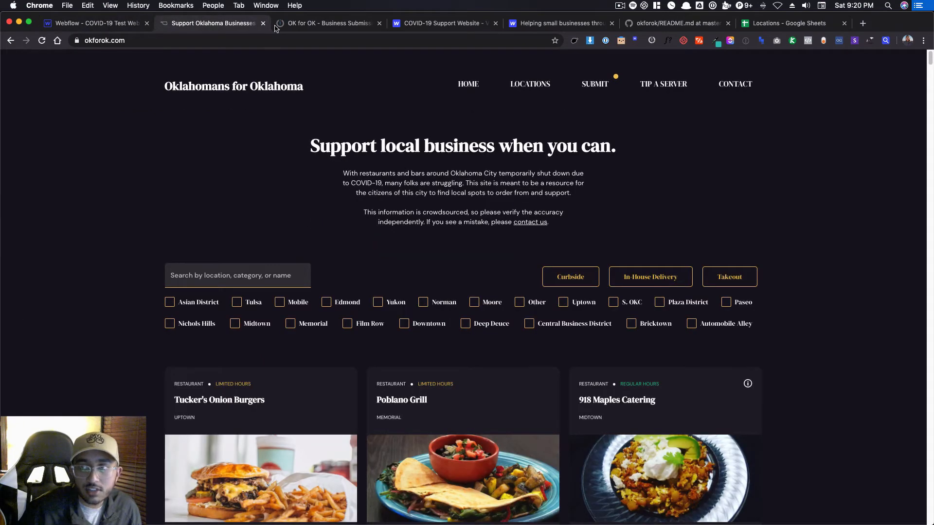
{"action": "left_click", "coordinate": [591, 85]}
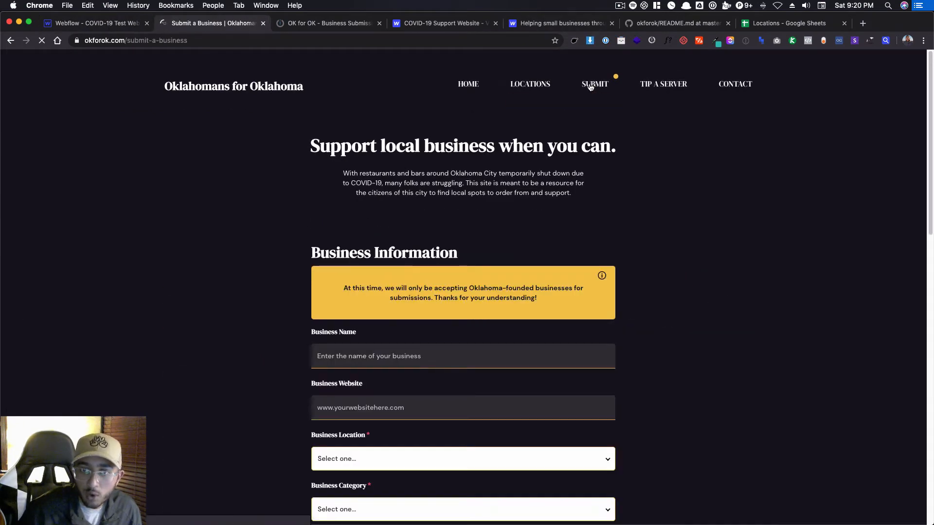
{"action": "scroll", "coordinate": [238, 148], "scroll_direction": "down", "scroll_amount": 3}
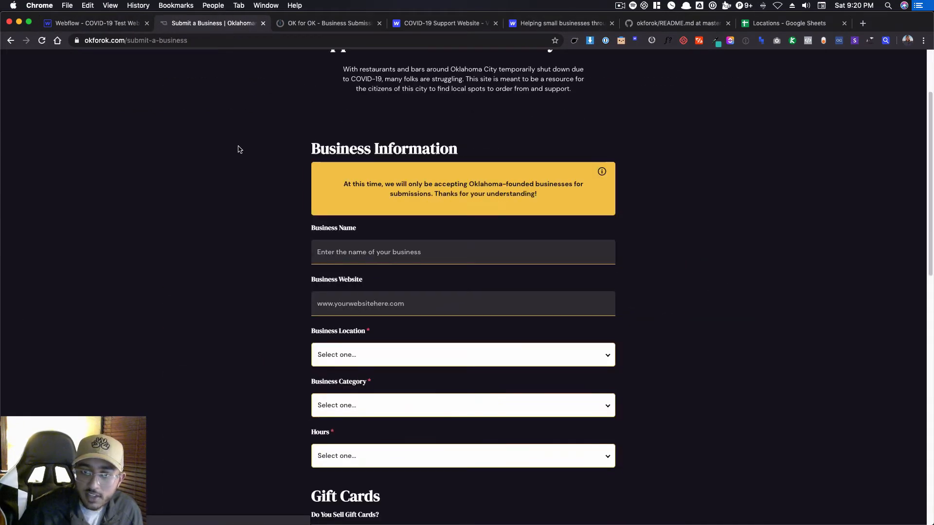
{"action": "left_click", "coordinate": [335, 361]}
{"action": "scroll", "coordinate": [356, 414], "scroll_direction": "down", "scroll_amount": 2}
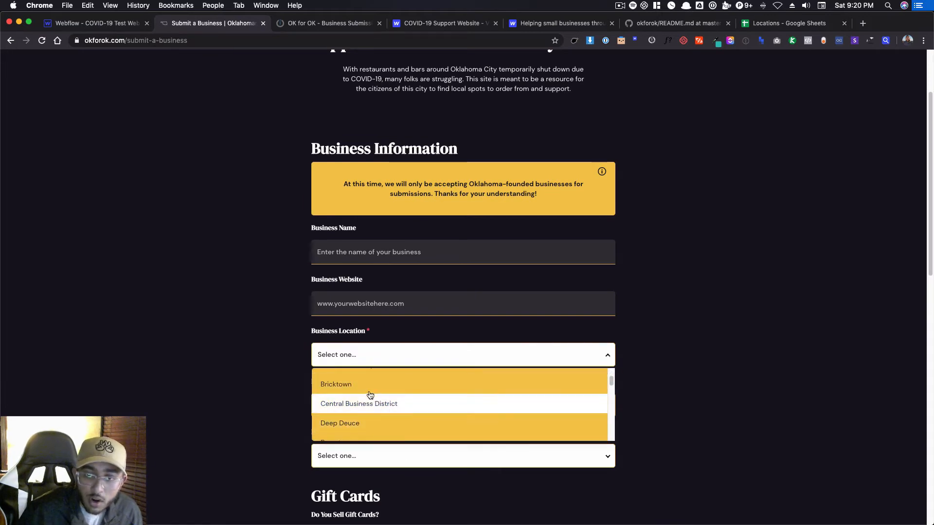
{"action": "scroll", "coordinate": [370, 395], "scroll_direction": "down", "scroll_amount": 5}
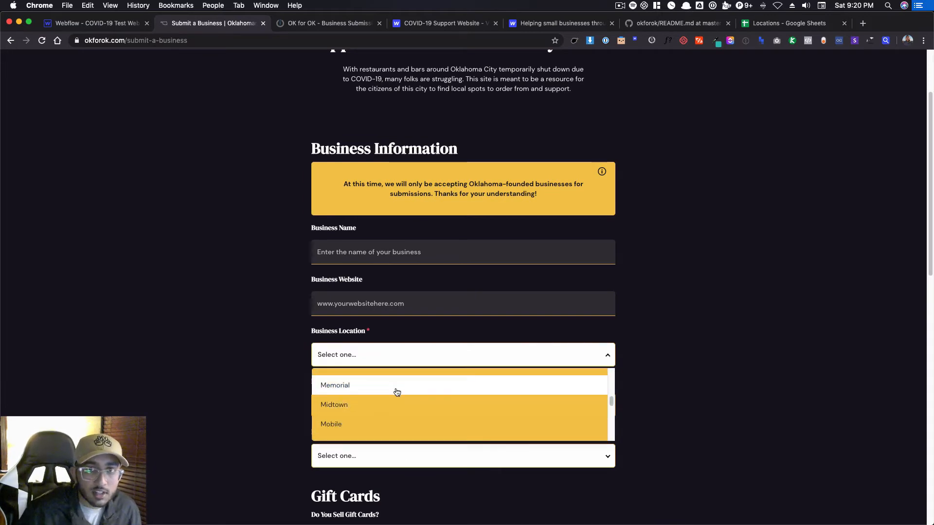
{"action": "scroll", "coordinate": [397, 392], "scroll_direction": "up", "scroll_amount": 8}
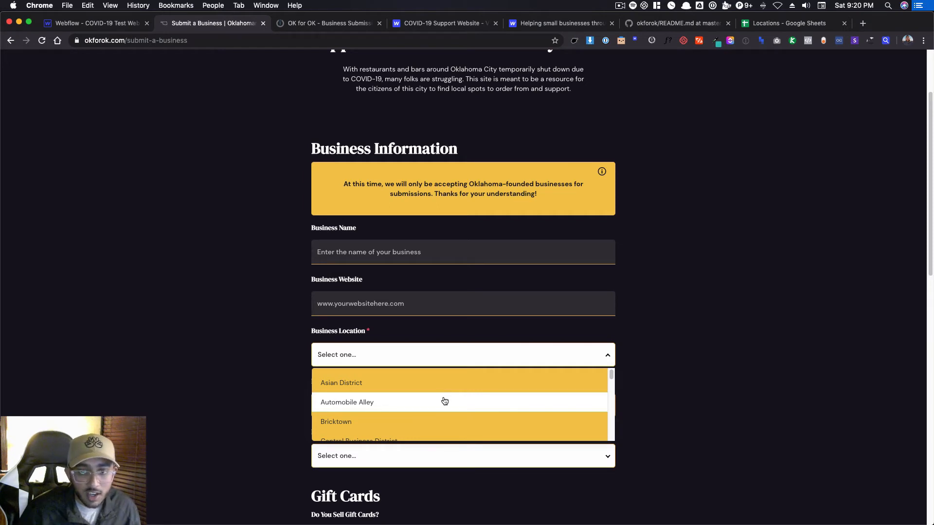
In the Webflow Designer, open the Submit a Business page and view the location list under Business Location.
{"action": "left_click", "coordinate": [92, 23]}
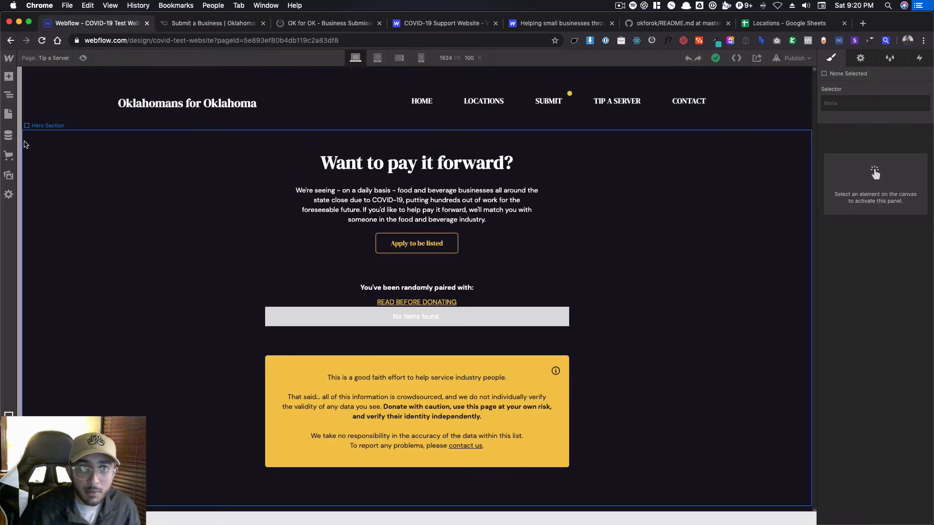
{"action": "left_click", "coordinate": [8, 114]}
{"action": "left_click", "coordinate": [82, 147]}
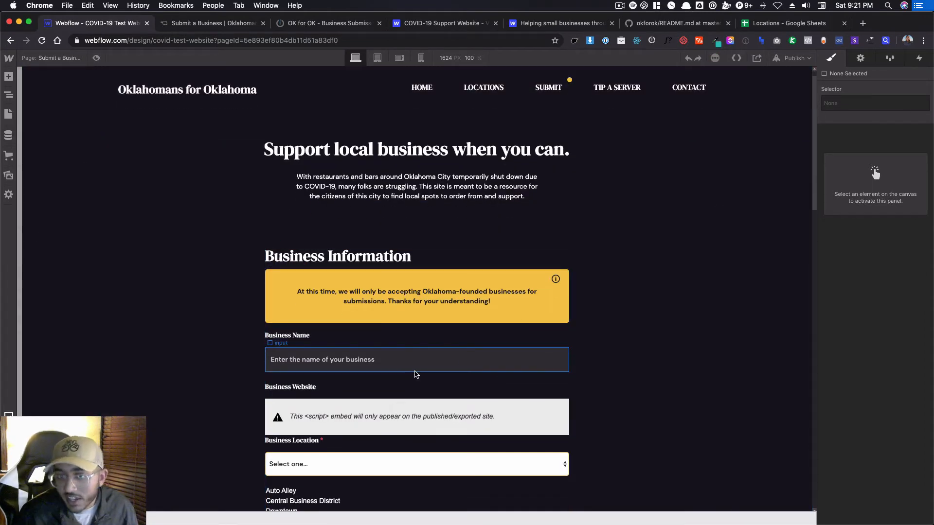
{"action": "scroll", "coordinate": [415, 375], "scroll_direction": "down", "scroll_amount": 5}
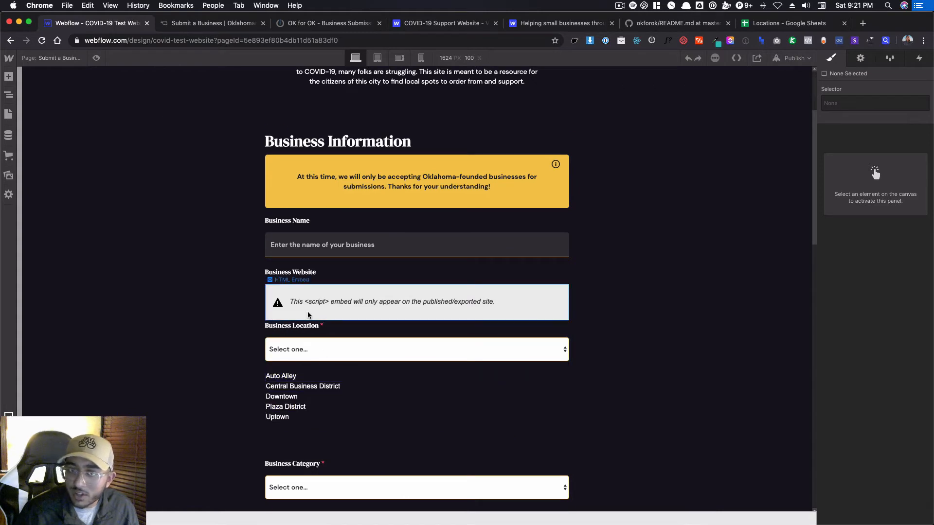
{"action": "left_click", "coordinate": [859, 51]}
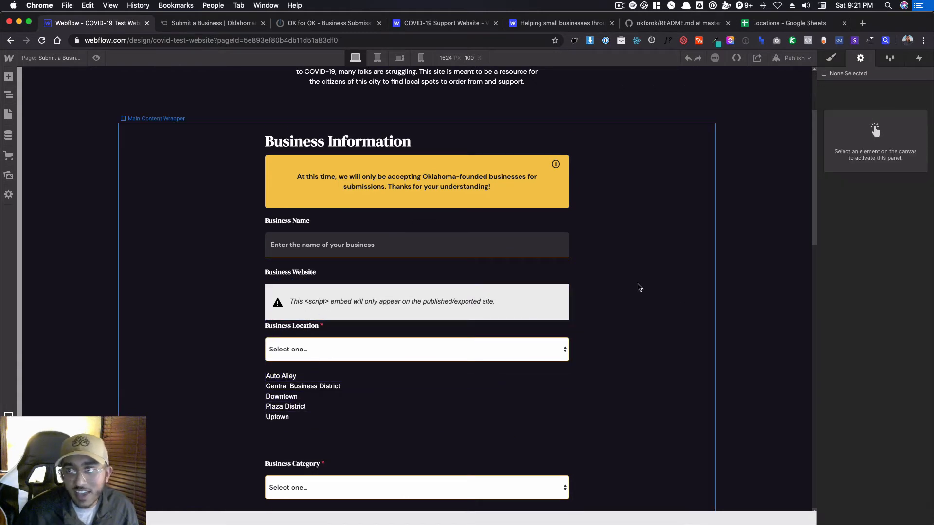
Review the Downtown item's Item ID in the Locations collection, leave it without saving and return to the page.
{"action": "left_click", "coordinate": [9, 138]}
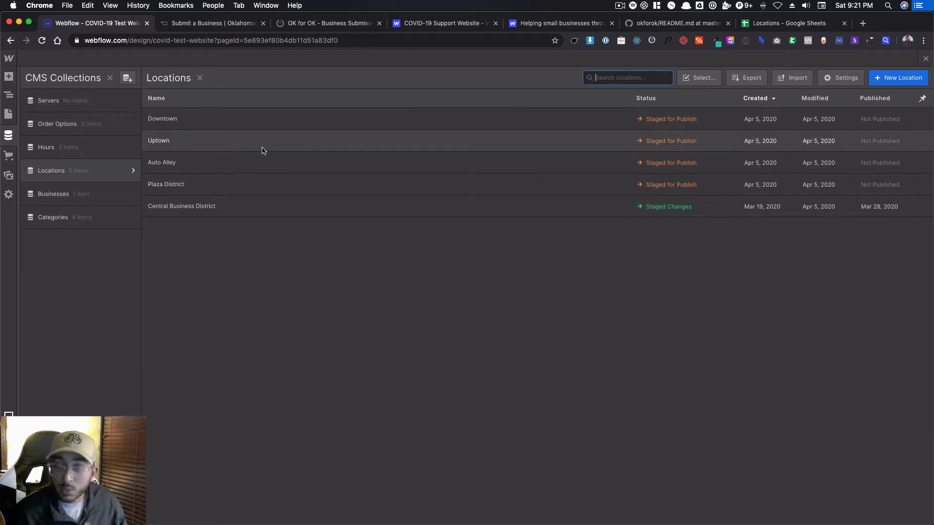
{"action": "left_click", "coordinate": [309, 120]}
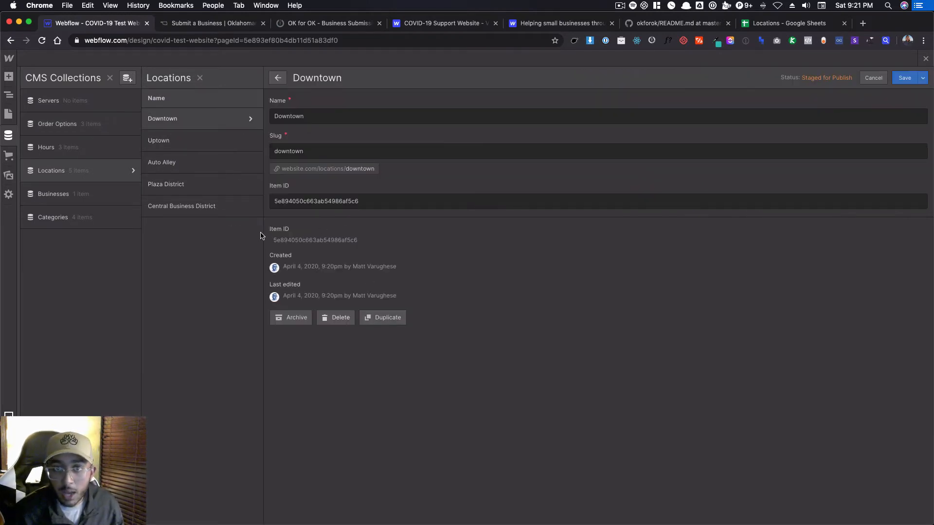
{"action": "left_click", "coordinate": [873, 78]}
{"action": "left_click", "coordinate": [926, 59]}
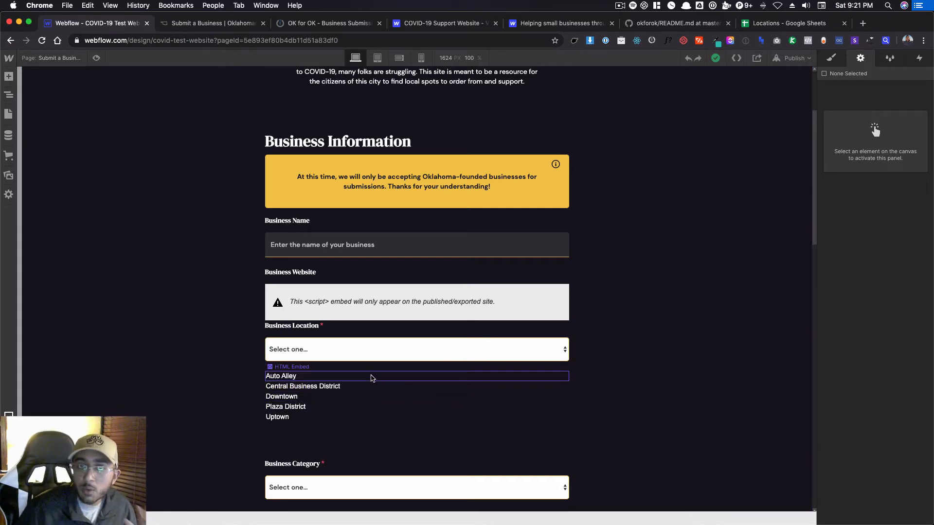
Inspect the data values behind the live form's Business Location options in DevTools and choose Automobile Alley as the location.
{"action": "left_click", "coordinate": [165, 23]}
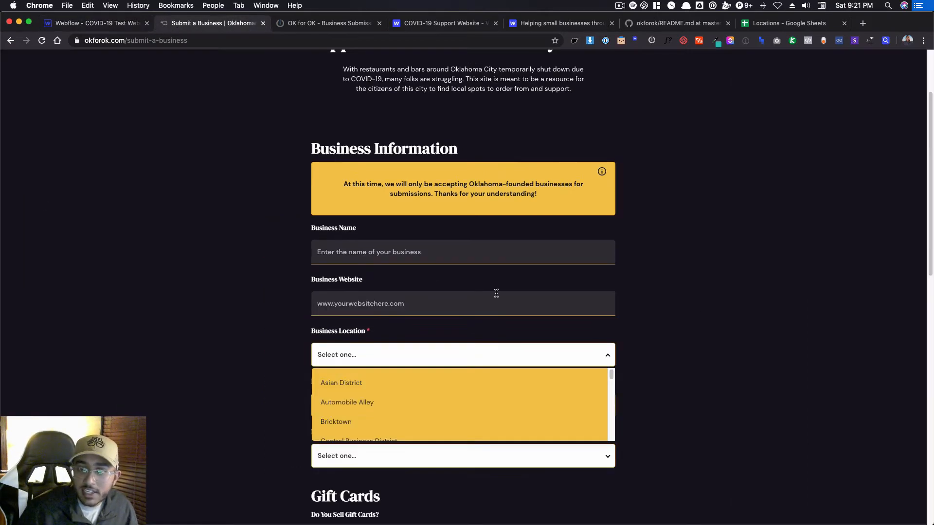
{"action": "right_click", "coordinate": [343, 387]}
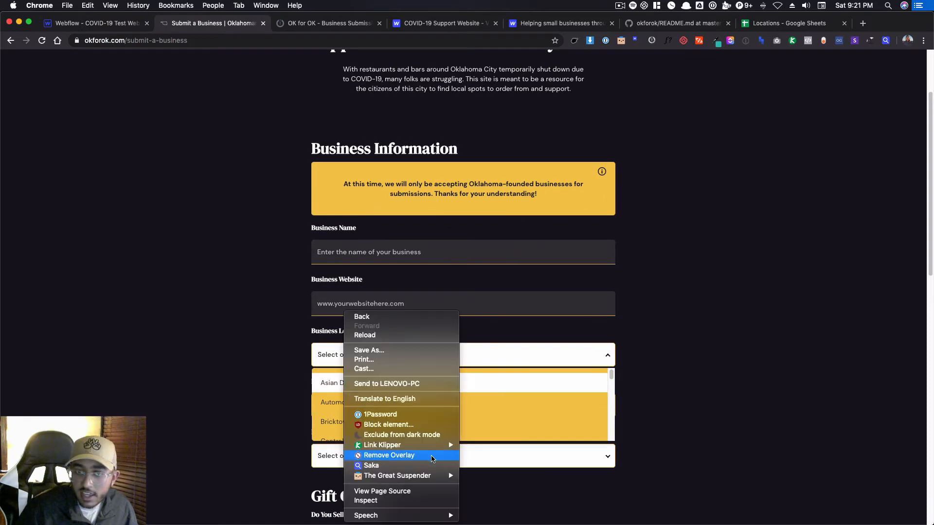
{"action": "left_click", "coordinate": [401, 500]}
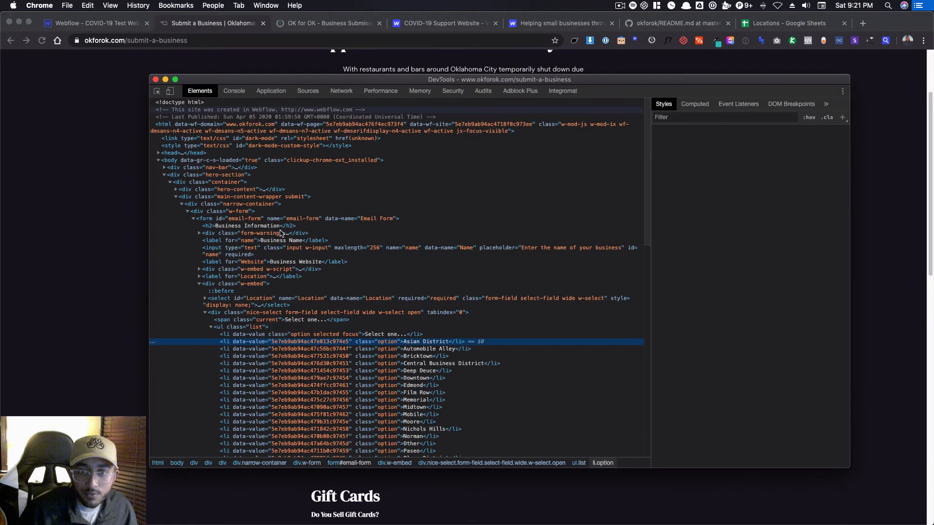
{"action": "scroll", "coordinate": [335, 360], "scroll_direction": "down", "scroll_amount": 2}
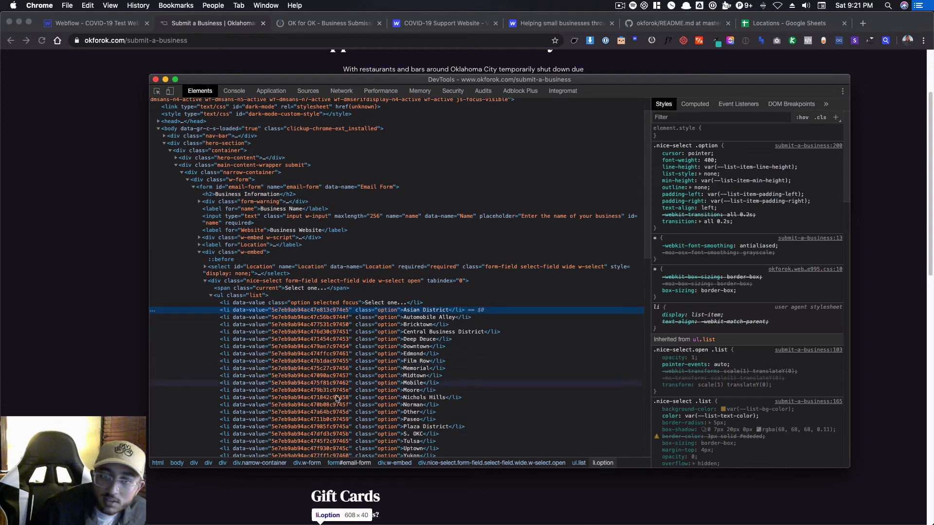
{"action": "scroll", "coordinate": [337, 398], "scroll_direction": "down", "scroll_amount": 4}
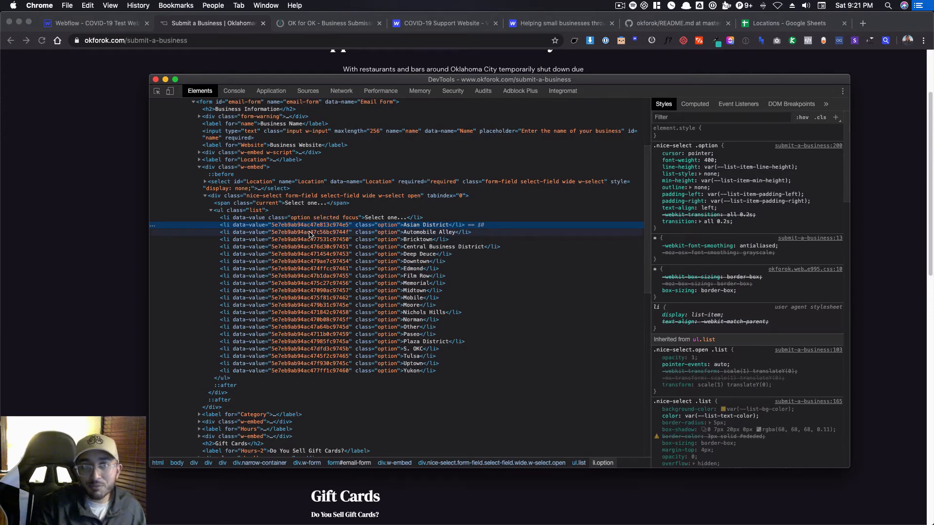
{"action": "key", "text": "super+alt+i"}
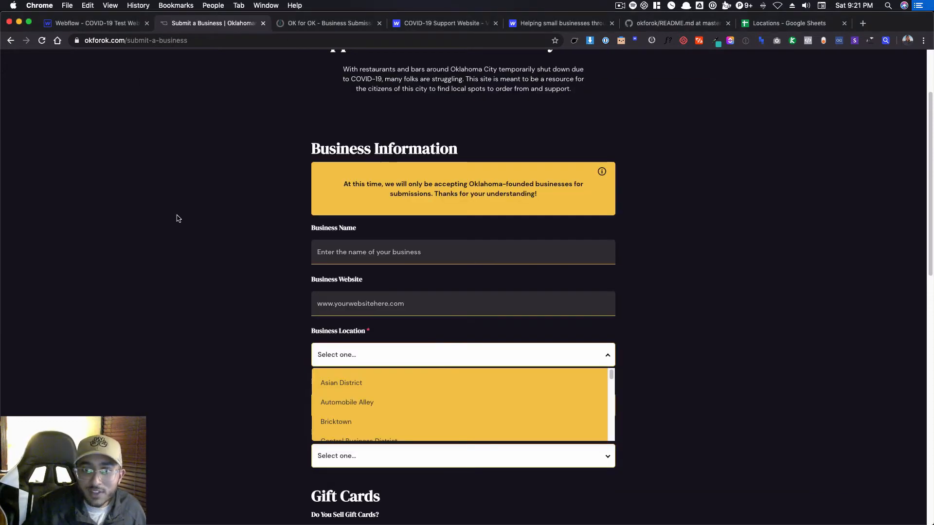
{"action": "left_click", "coordinate": [379, 404]}
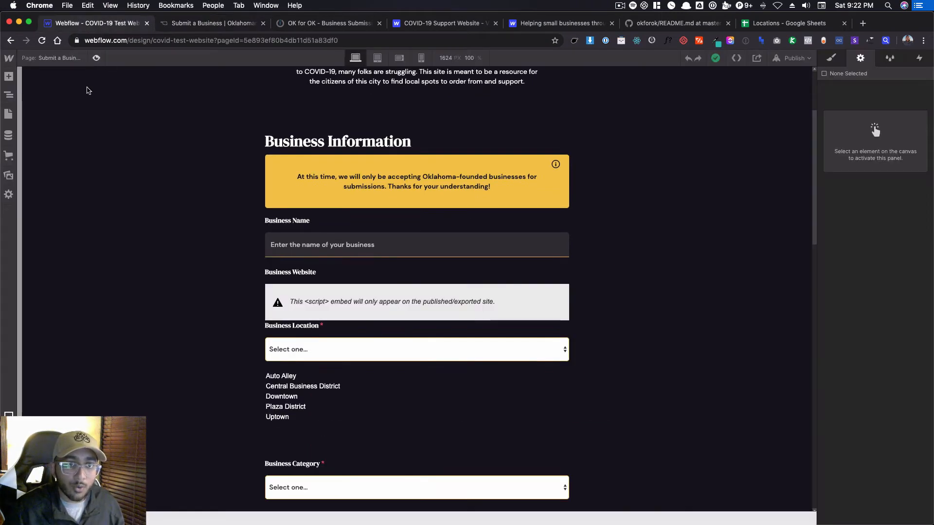
Back in Webflow, open the Clarity Coffee item in the Businesses collection to view its Location reference field.
{"action": "left_click", "coordinate": [99, 23]}
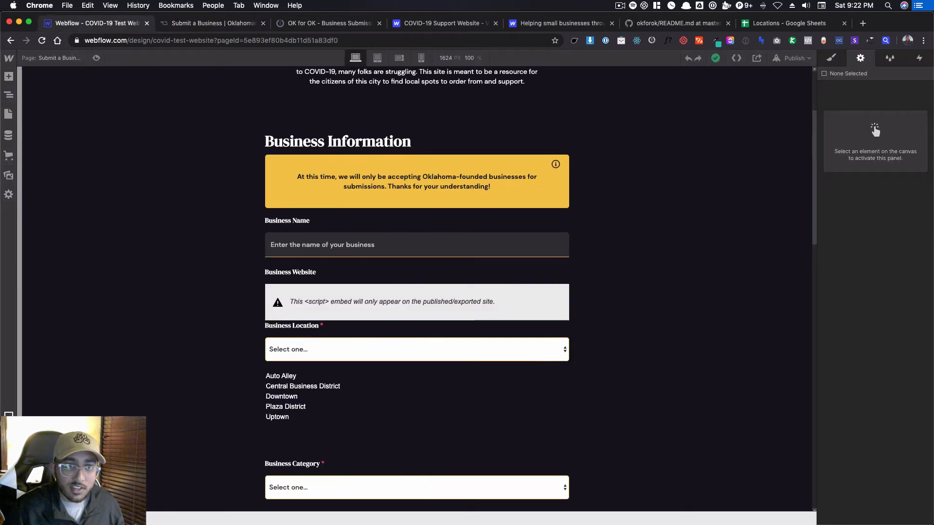
{"action": "left_click", "coordinate": [9, 135]}
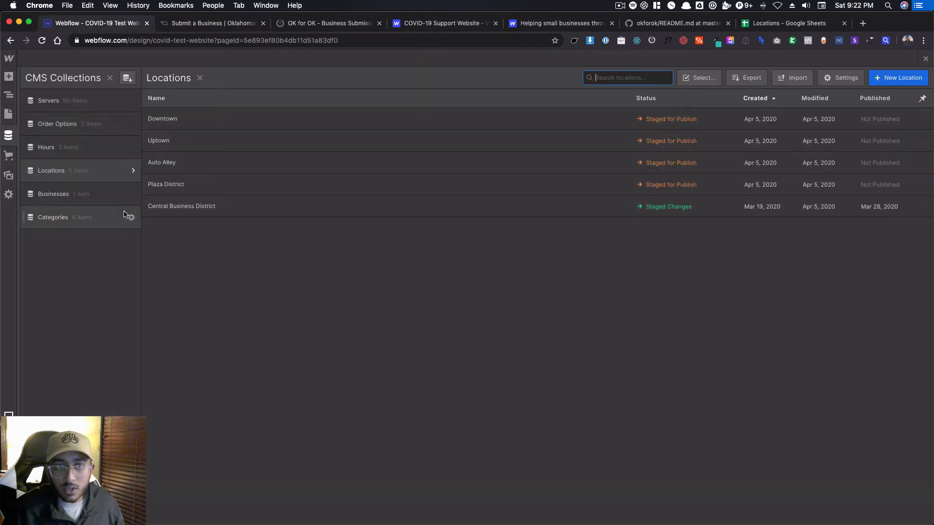
{"action": "left_click", "coordinate": [102, 195]}
{"action": "left_click", "coordinate": [215, 119]}
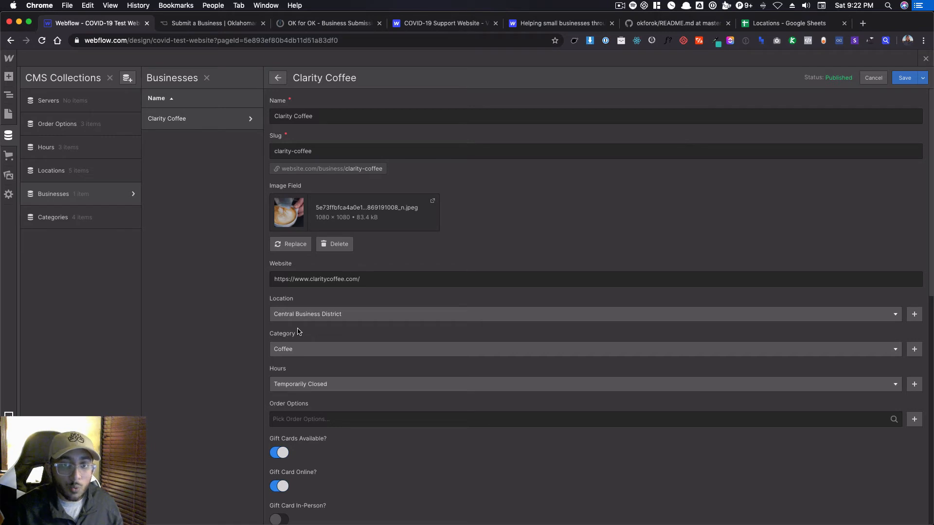
Return to the live form, bring up its DevTools window to review the location option IDs again, and close that window.
{"action": "left_click", "coordinate": [218, 25]}
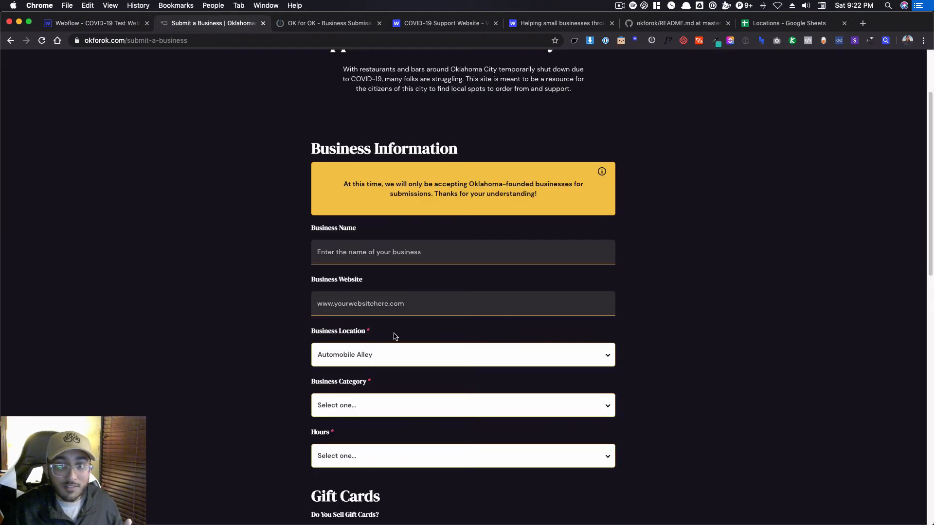
{"action": "mouse_move", "coordinate": [509, 516]}
{"action": "right_click", "coordinate": [542, 504]}
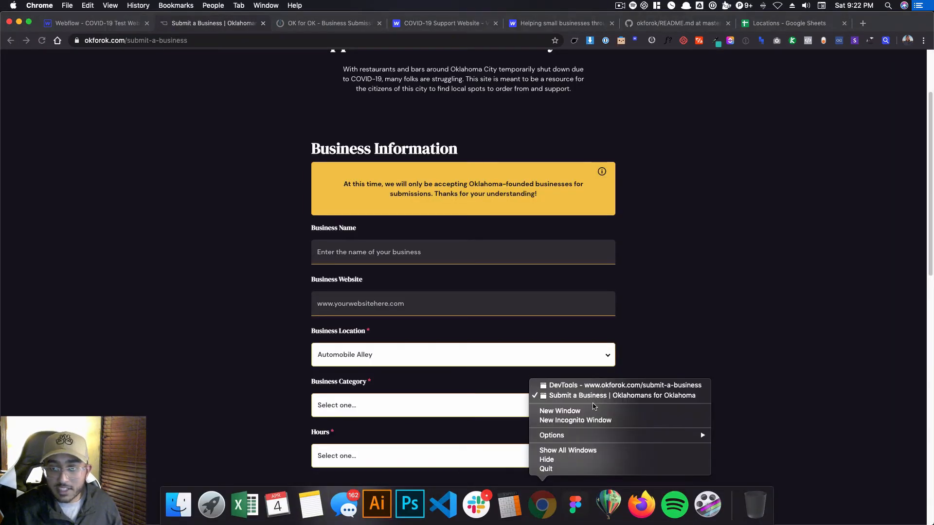
{"action": "left_click", "coordinate": [594, 385]}
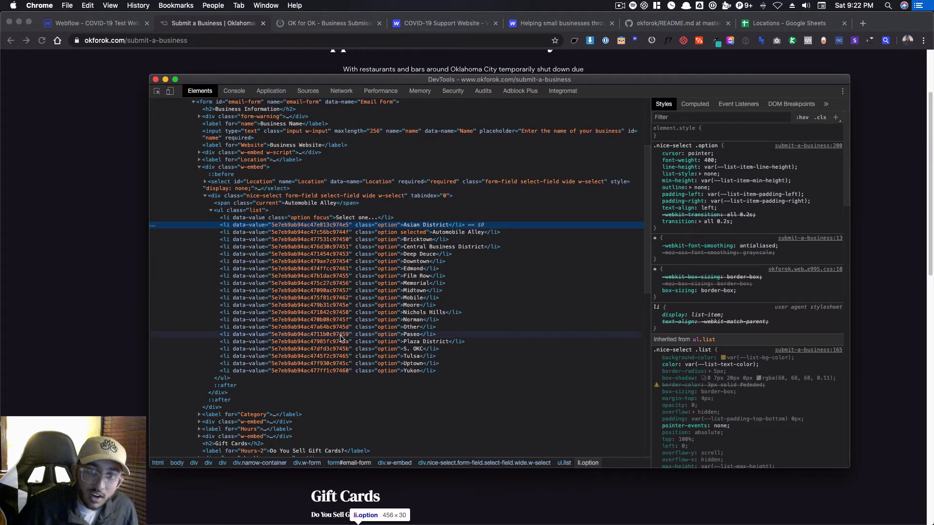
{"action": "left_click", "coordinate": [155, 80]}
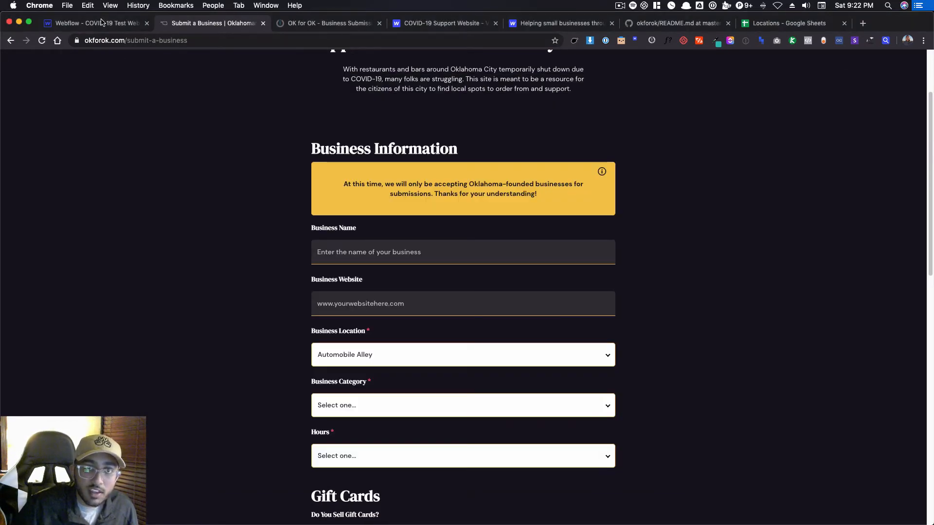
Back in Webflow, review the Downtown item's Item ID in the Locations collection and leave the item without saving.
{"action": "left_click", "coordinate": [101, 23]}
{"action": "left_click", "coordinate": [93, 178]}
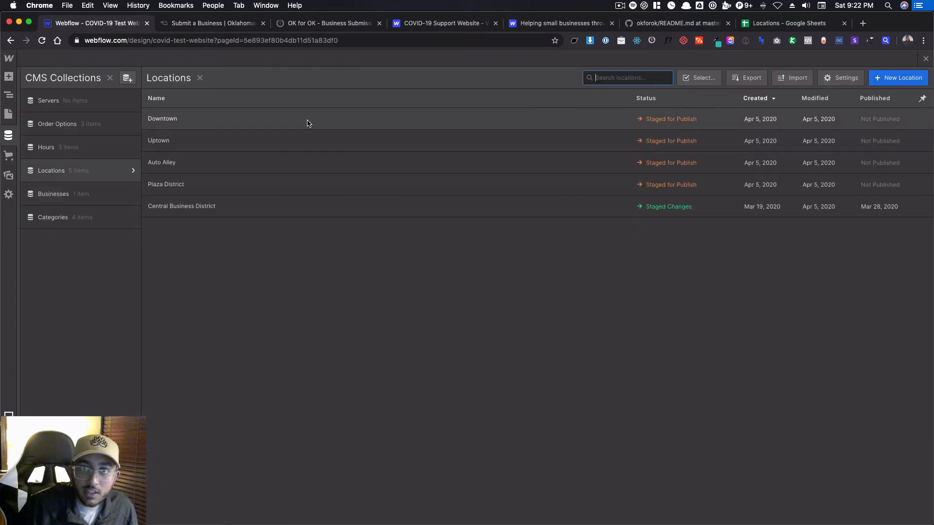
{"action": "left_click", "coordinate": [307, 123]}
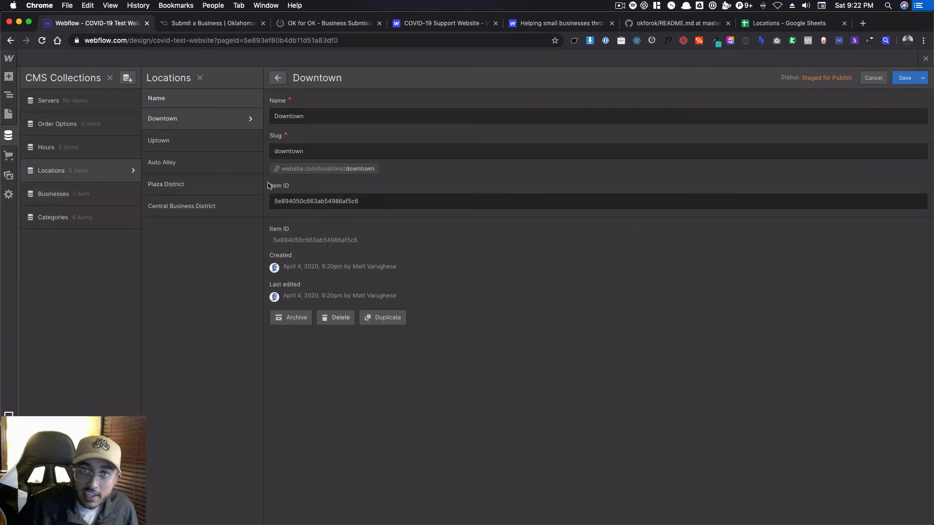
{"action": "left_click", "coordinate": [874, 78]}
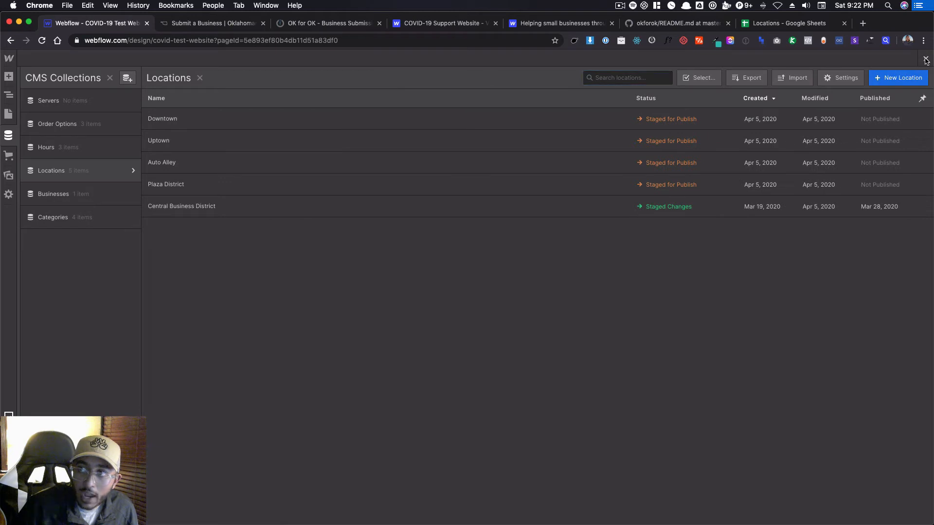
Leave the CMS and review the HTML embed code that builds the Business Location options, closing the editor without changes.
{"action": "left_click", "coordinate": [927, 58]}
{"action": "double_click", "coordinate": [358, 381]}
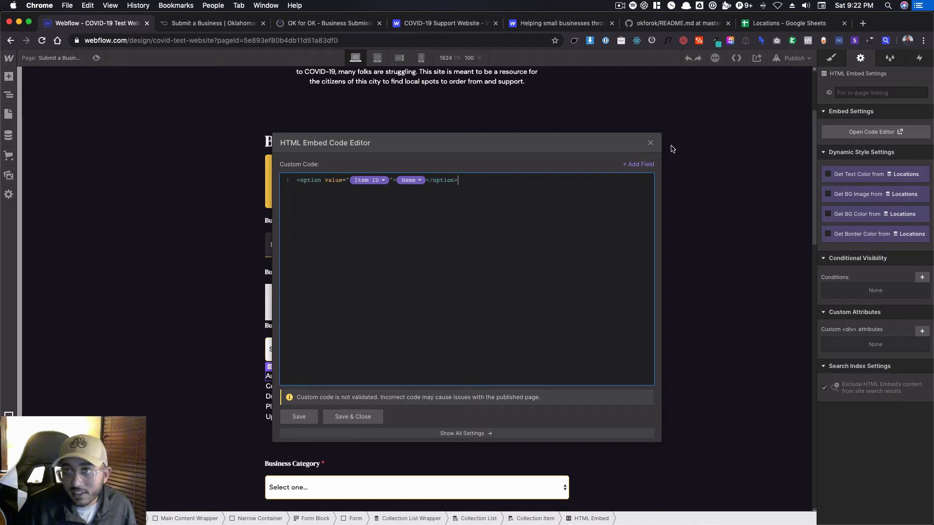
{"action": "left_click", "coordinate": [651, 143]}
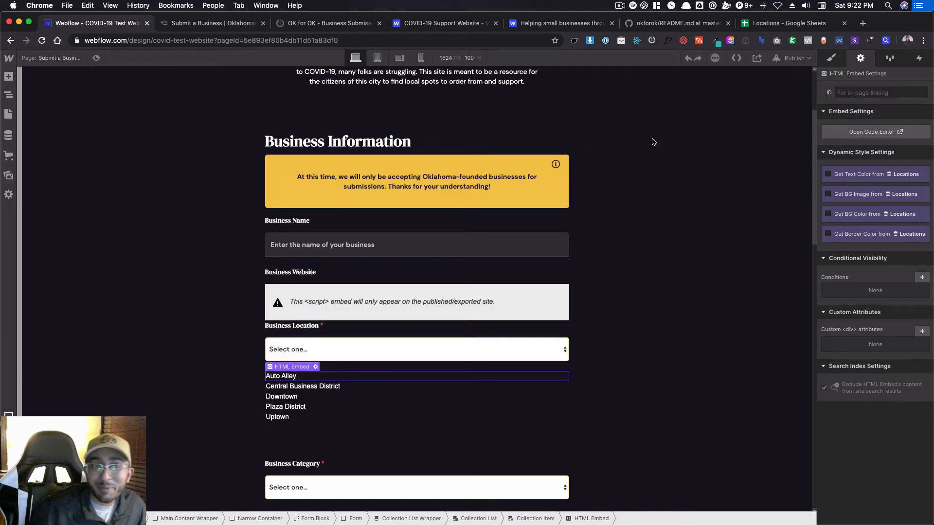
Start a new item in the Locations collection to view its blank Item ID field, and leave it without creating the item.
{"action": "left_click", "coordinate": [9, 136]}
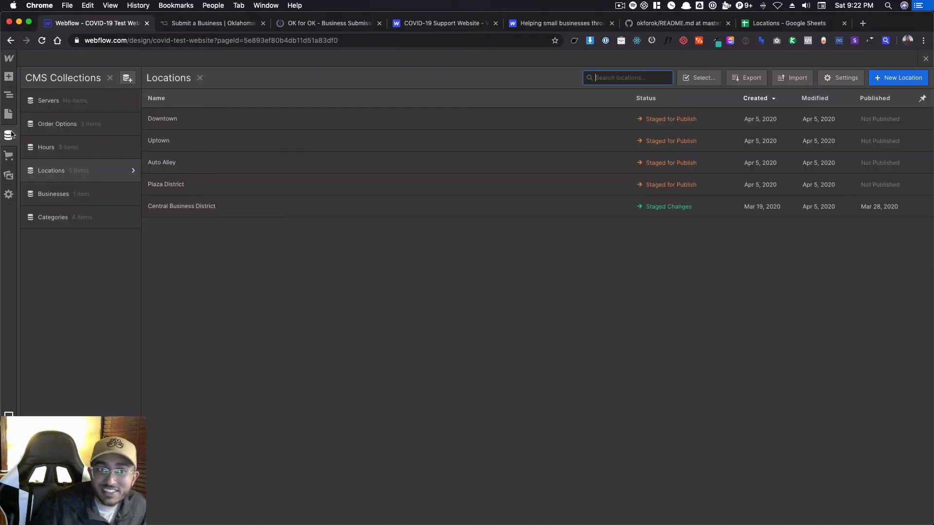
{"action": "left_click", "coordinate": [880, 77]}
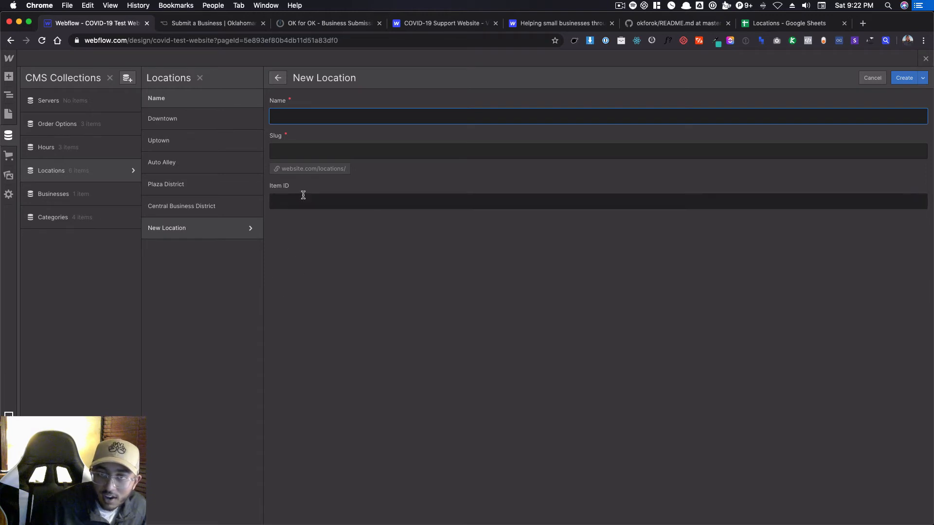
{"action": "left_click", "coordinate": [926, 59]}
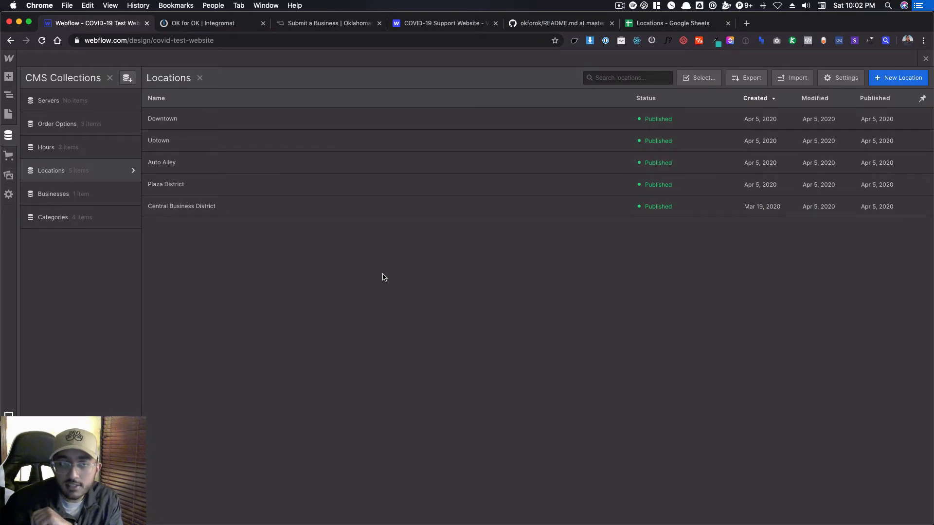
In the Categories collection, replace the Brewery item's Item ID field with its system-generated Item ID and save.
{"action": "left_click", "coordinate": [84, 224]}
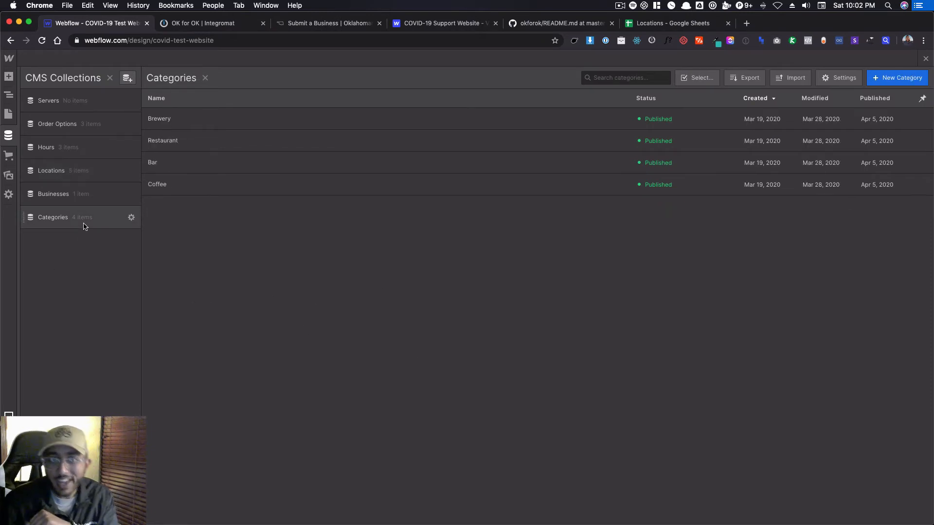
{"action": "left_click", "coordinate": [194, 121]}
{"action": "double_click", "coordinate": [334, 318]}
{"action": "key", "text": "super+c"}
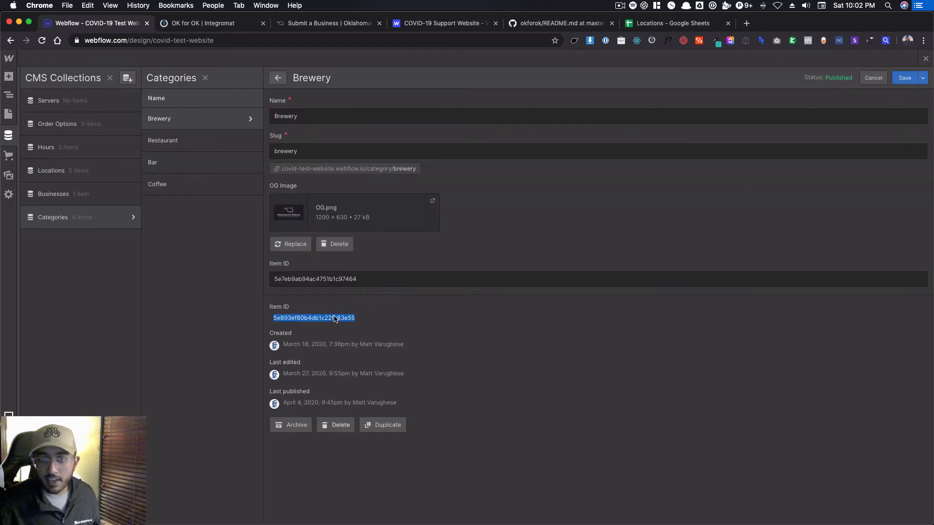
{"action": "double_click", "coordinate": [325, 283]}
{"action": "key", "text": "super+v"}
{"action": "left_click", "coordinate": [903, 78]}
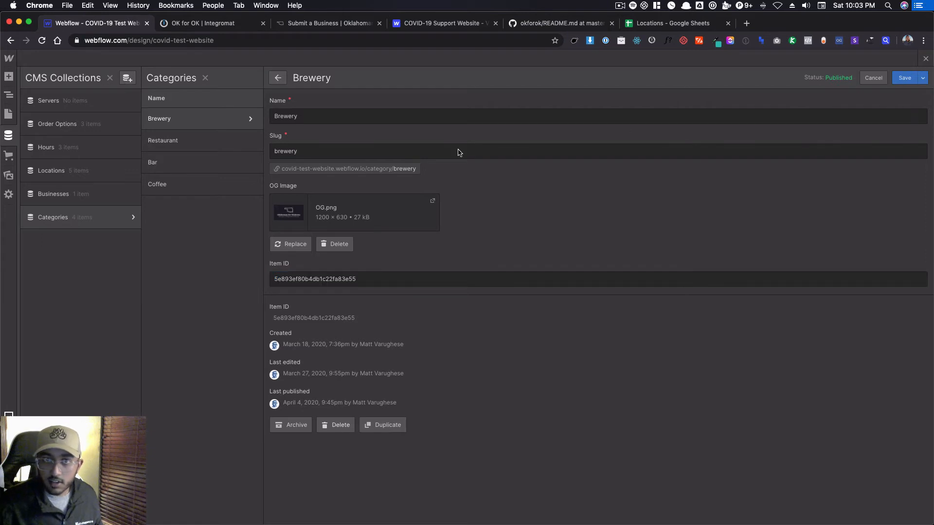
Copy the Restaurant category's system-generated Item ID into its editable Item ID field and save the item.
{"action": "left_click", "coordinate": [217, 140]}
{"action": "double_click", "coordinate": [329, 319]}
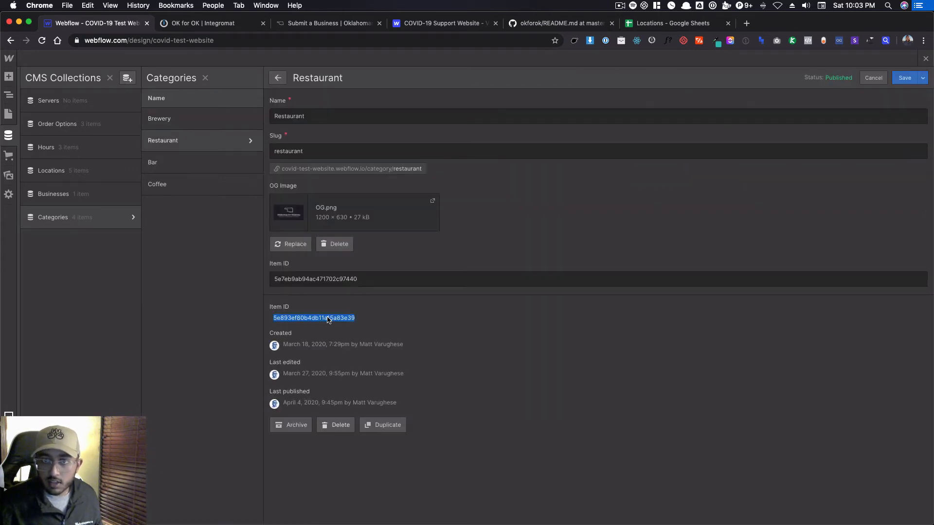
{"action": "key", "text": "super+c"}
{"action": "left_click", "coordinate": [359, 279]}
{"action": "key", "text": "super+a"}
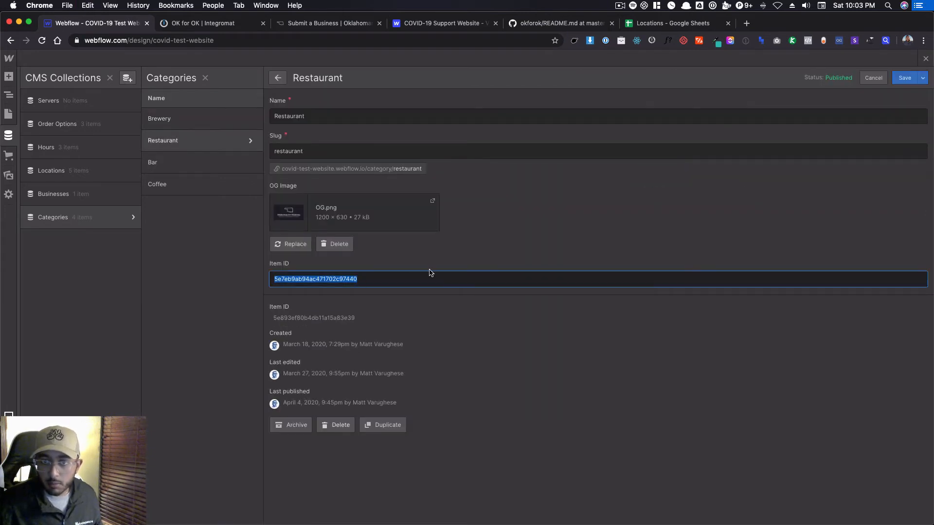
{"action": "key", "text": "super+v"}
{"action": "left_click", "coordinate": [905, 78]}
Update the Bar category's editable Item ID field with its own system-generated Item ID and save the item.
{"action": "left_click", "coordinate": [273, 162]}
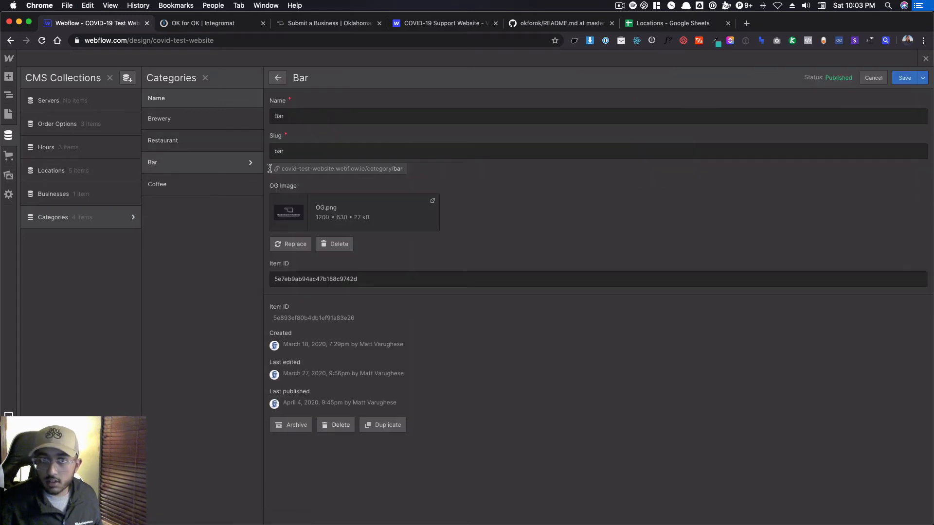
{"action": "double_click", "coordinate": [333, 319]}
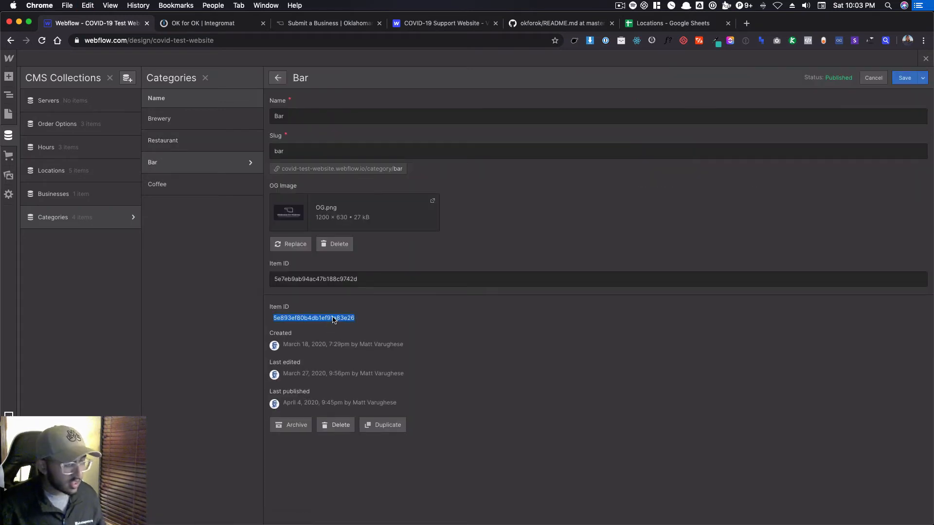
{"action": "left_click", "coordinate": [353, 273]}
{"action": "key", "text": "super+a"}
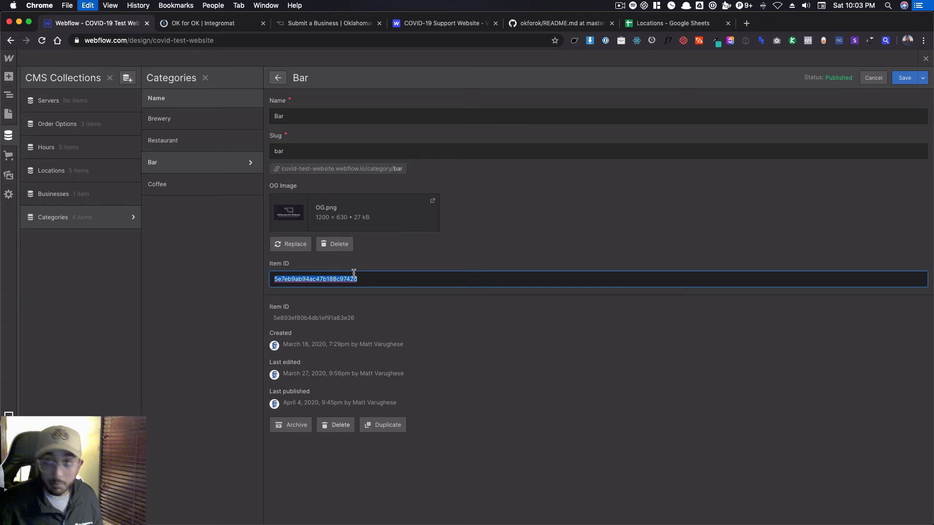
Overwrite the Coffee category's editable Item ID field with its system-generated Item ID, save, and return to the Categories list.
{"action": "left_click", "coordinate": [236, 187]}
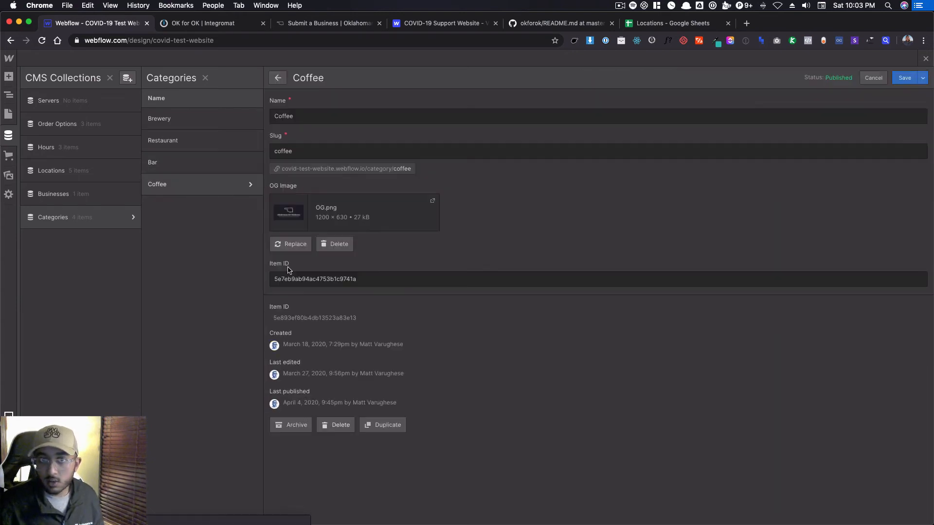
{"action": "double_click", "coordinate": [315, 319]}
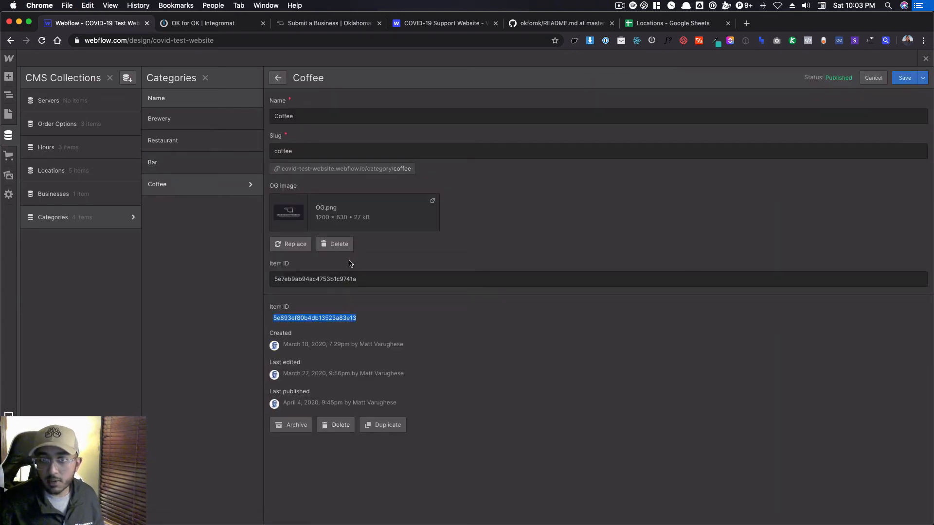
{"action": "key", "text": "super+c"}
{"action": "left_click", "coordinate": [341, 275]}
{"action": "key", "text": "super+a"}
{"action": "key", "text": "super+v"}
{"action": "left_click", "coordinate": [905, 78]}
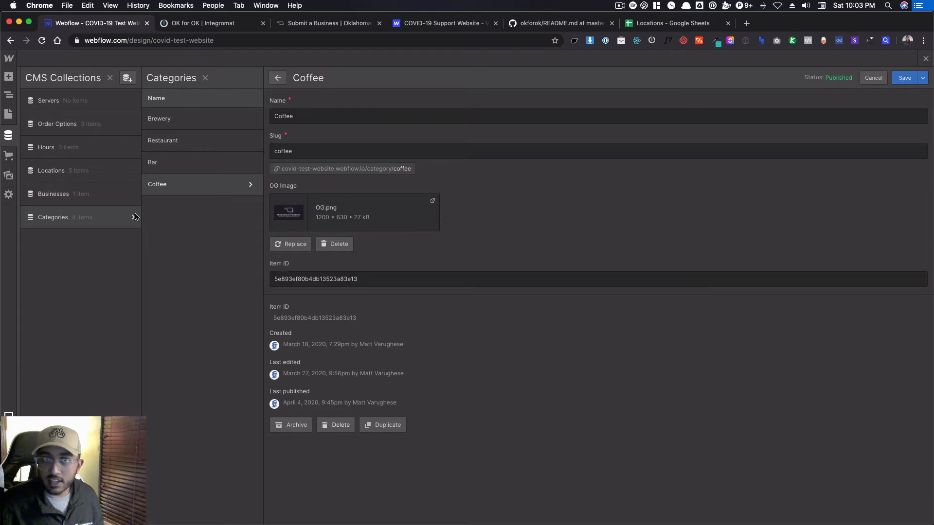
{"action": "left_click", "coordinate": [136, 217]}
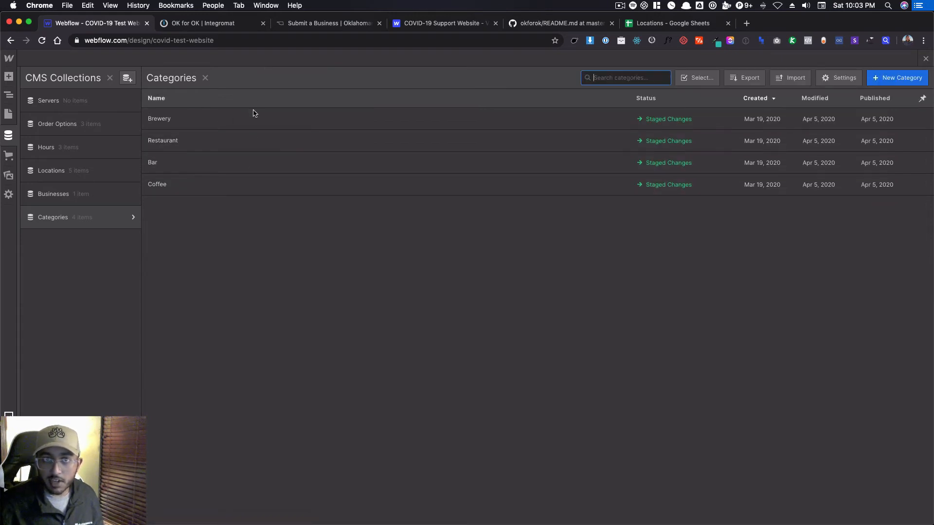
Check that the Item IDs match on the Coffee category and the Regular Hours item in Hours, leaving both without changes.
{"action": "left_click", "coordinate": [273, 184]}
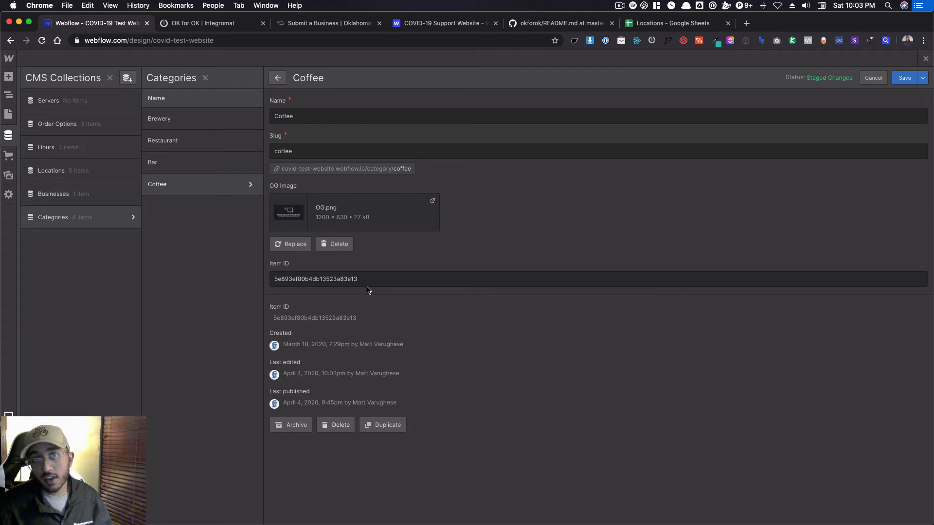
{"action": "key", "text": "Escape"}
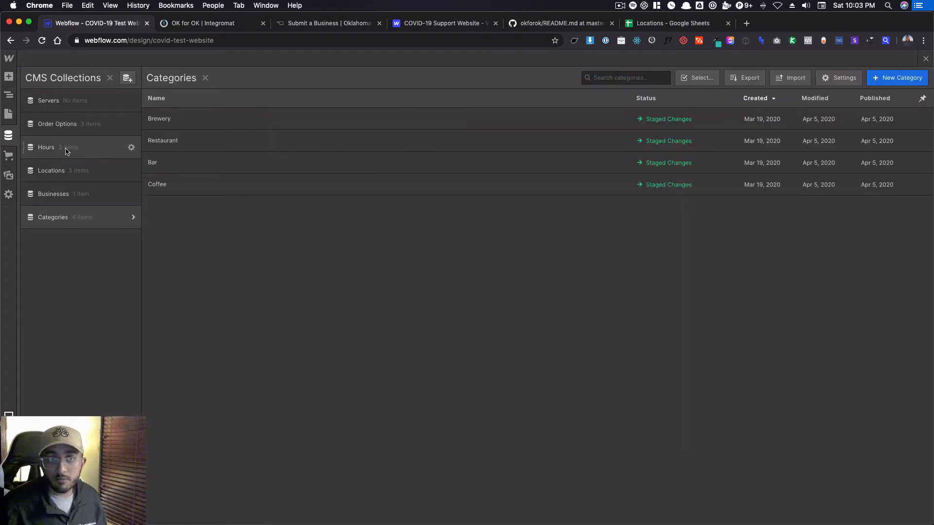
{"action": "left_click", "coordinate": [85, 150]}
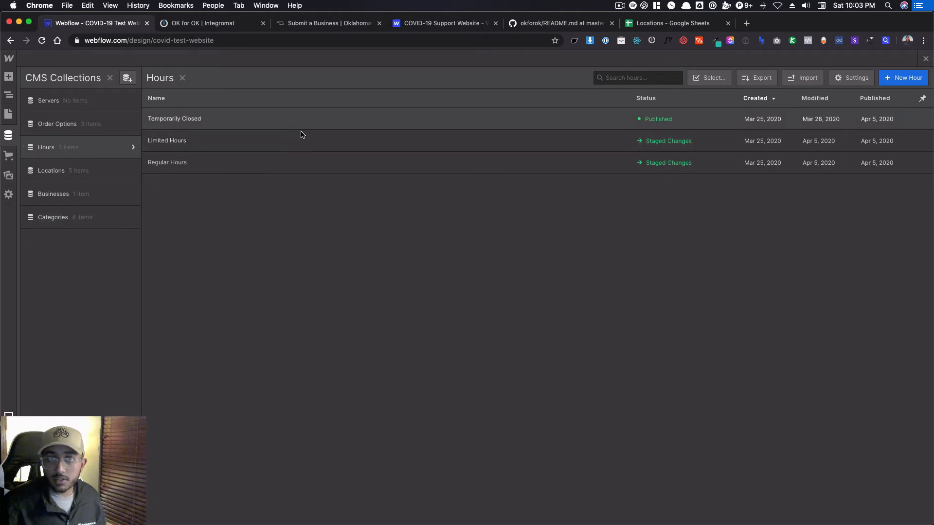
{"action": "left_click", "coordinate": [353, 159]}
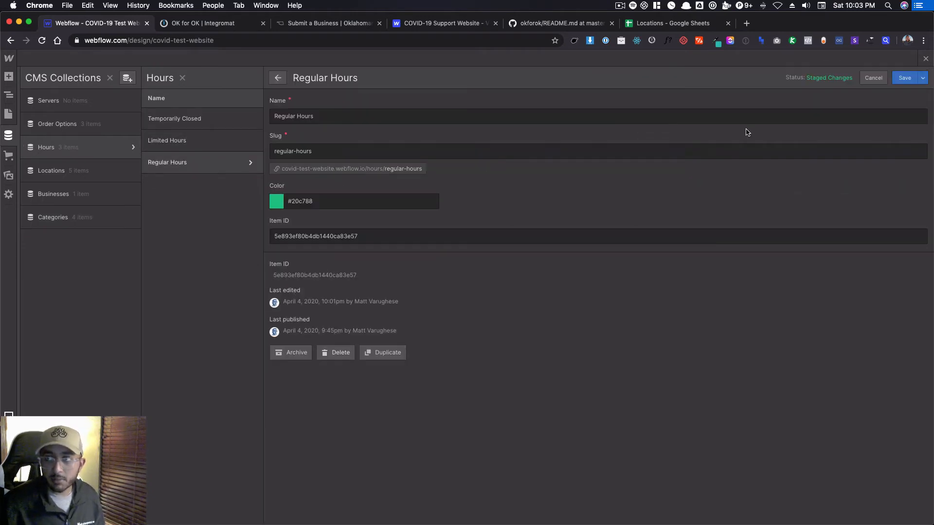
{"action": "left_click", "coordinate": [873, 78]}
In the Hours collection, set the Temporarily Closed item's Item ID field to its system-generated Item ID and save.
{"action": "left_click", "coordinate": [340, 118]}
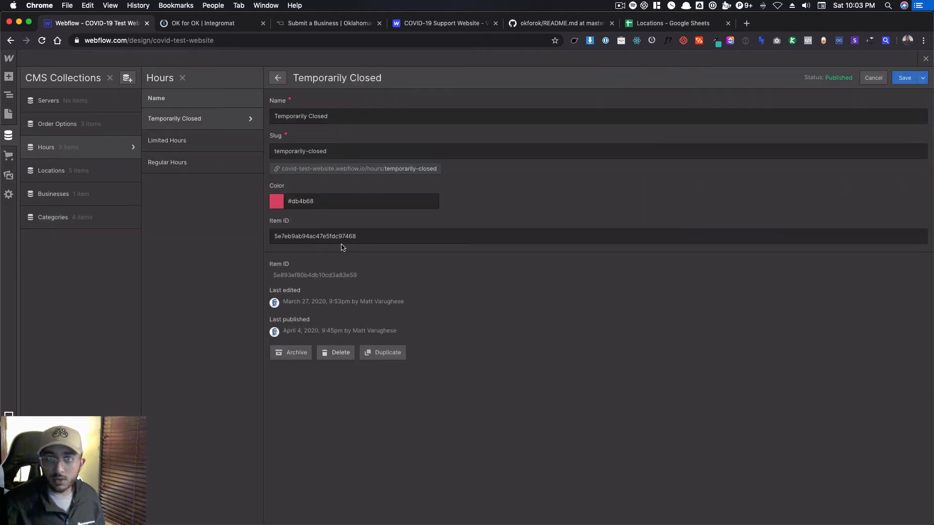
{"action": "double_click", "coordinate": [321, 277]}
{"action": "triple_click", "coordinate": [326, 236]}
{"action": "key", "text": "super+v"}
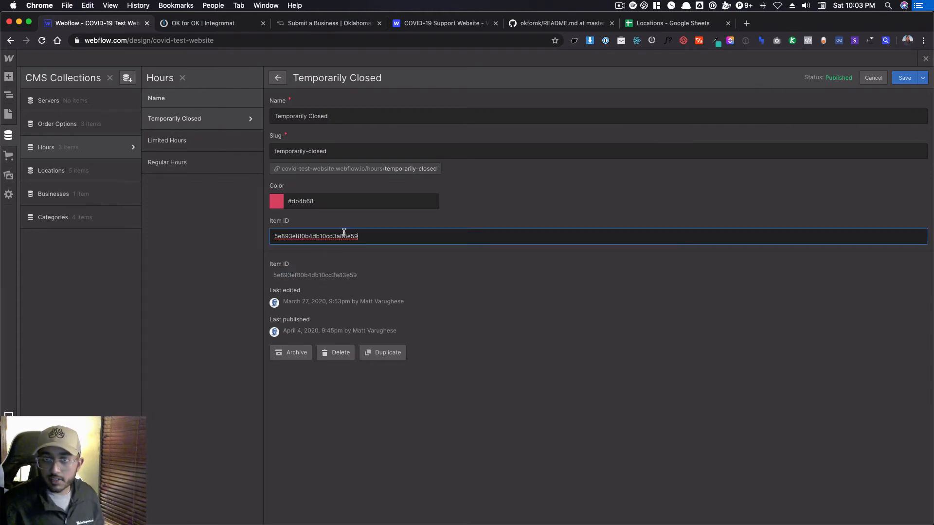
{"action": "left_click", "coordinate": [905, 78]}
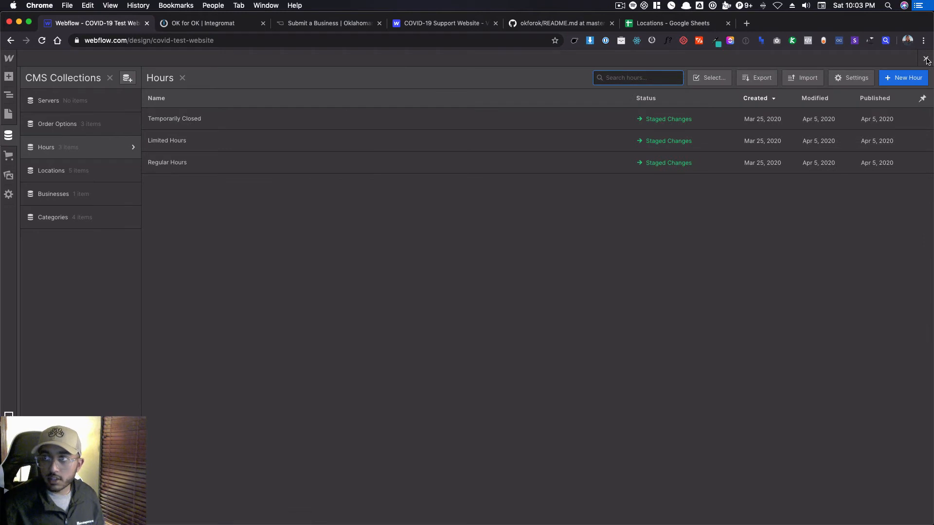
Leave the CMS and publish the site to its webflow.io domain.
{"action": "left_click", "coordinate": [927, 59]}
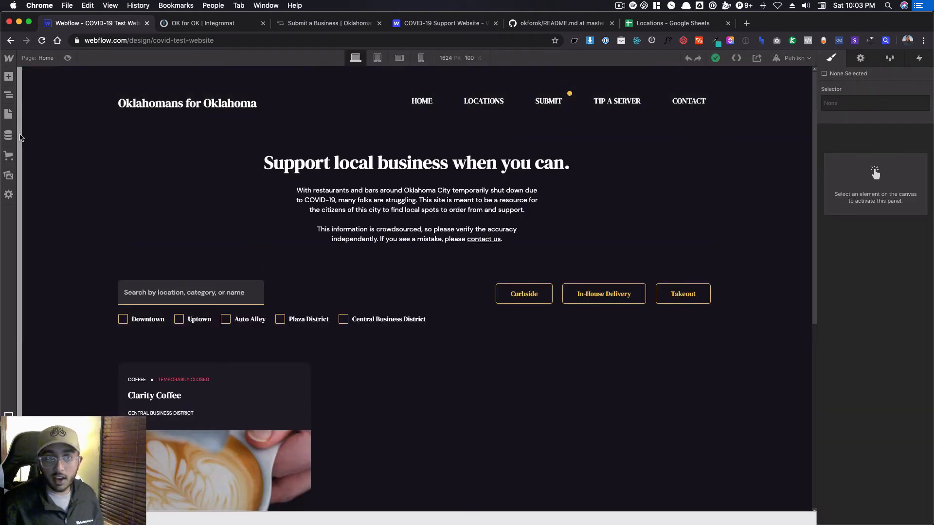
{"action": "left_click", "coordinate": [795, 58]}
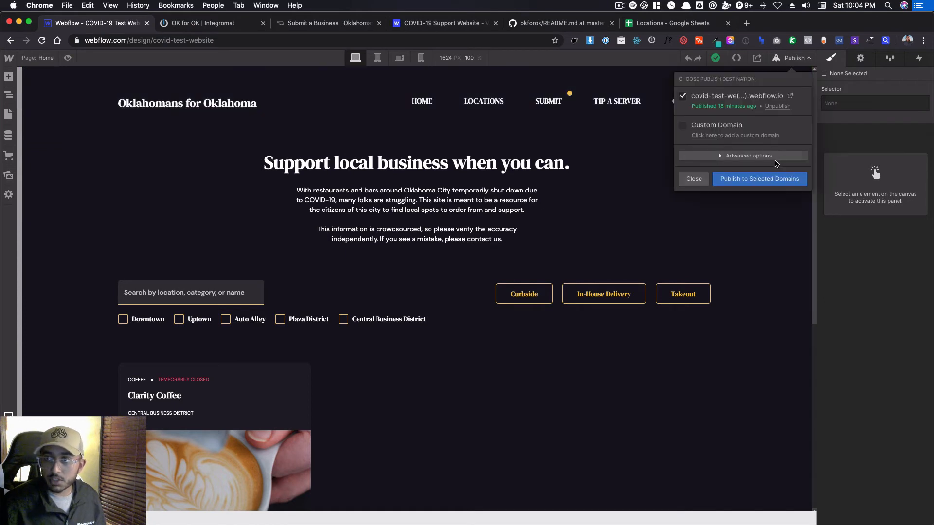
{"action": "left_click", "coordinate": [757, 180]}
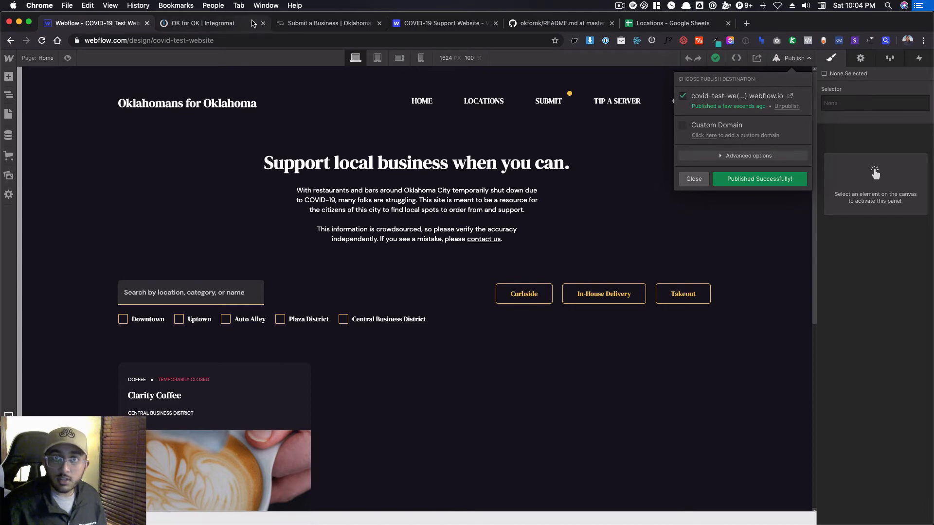
Move the COVID-19 Support Website tab beside the Webflow project and open the GitHub README URL from its description.
{"action": "left_click_drag", "start_coordinate": [402, 23], "coordinate": [195, 27]}
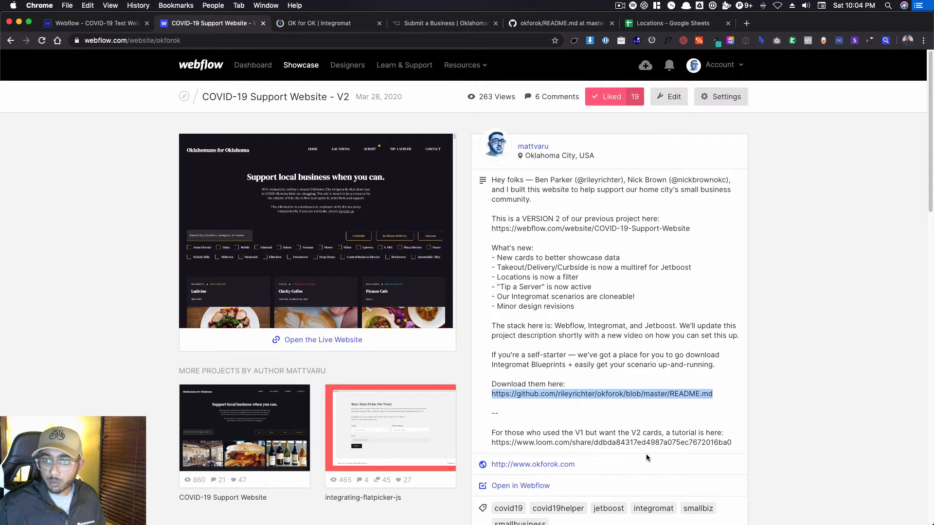
{"action": "right_click", "coordinate": [571, 395]}
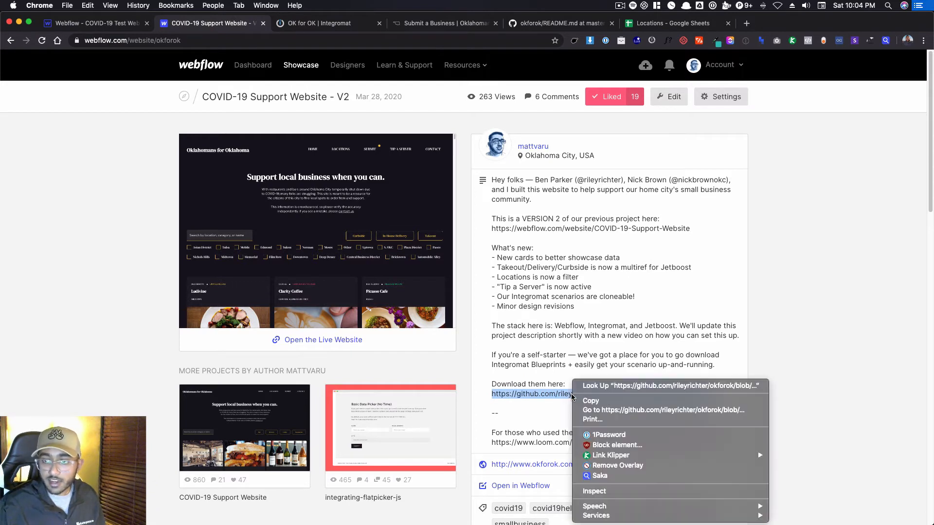
{"action": "left_click", "coordinate": [610, 411]}
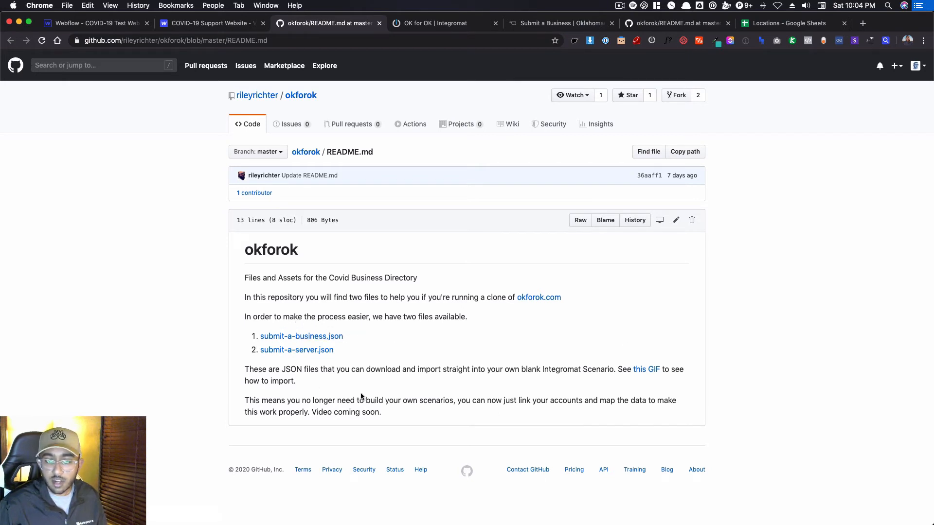
{"action": "right_click", "coordinate": [328, 337]}
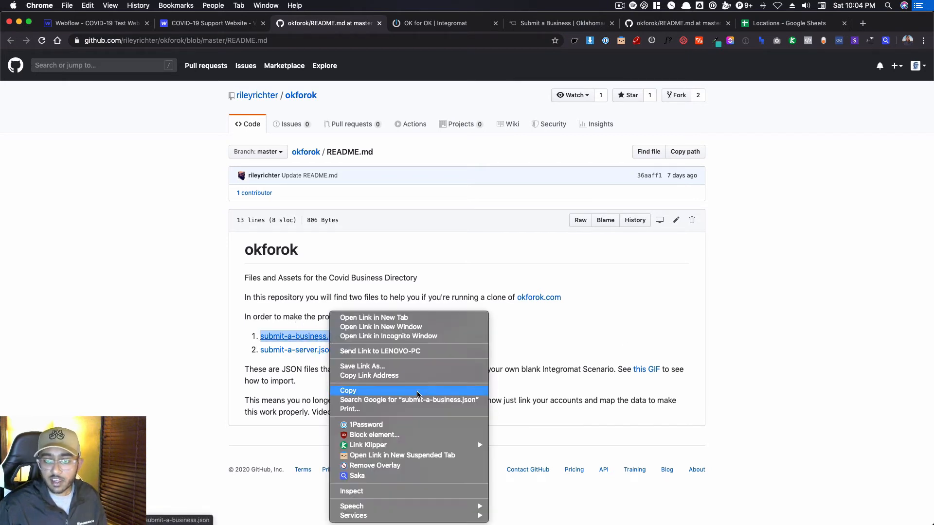
{"action": "left_click", "coordinate": [398, 367]}
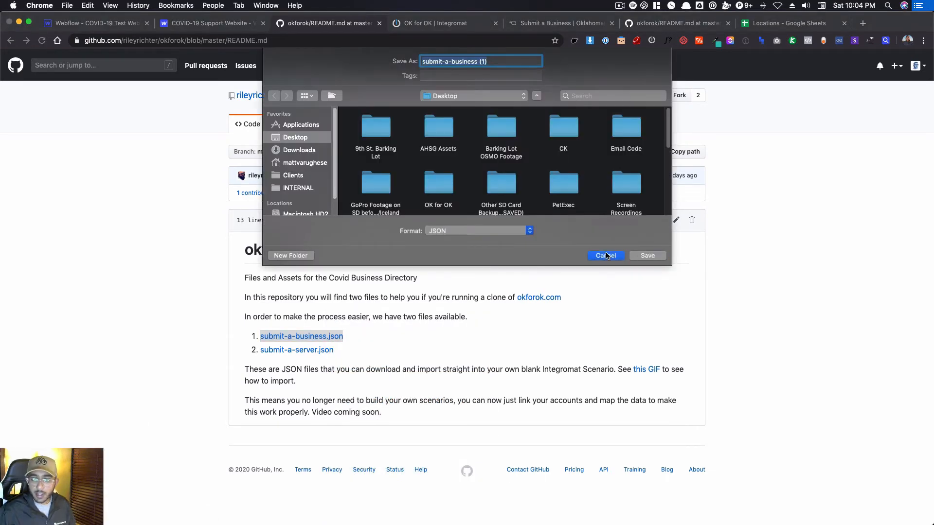
{"action": "left_click", "coordinate": [606, 256]}
{"action": "left_click", "coordinate": [57, 193]}
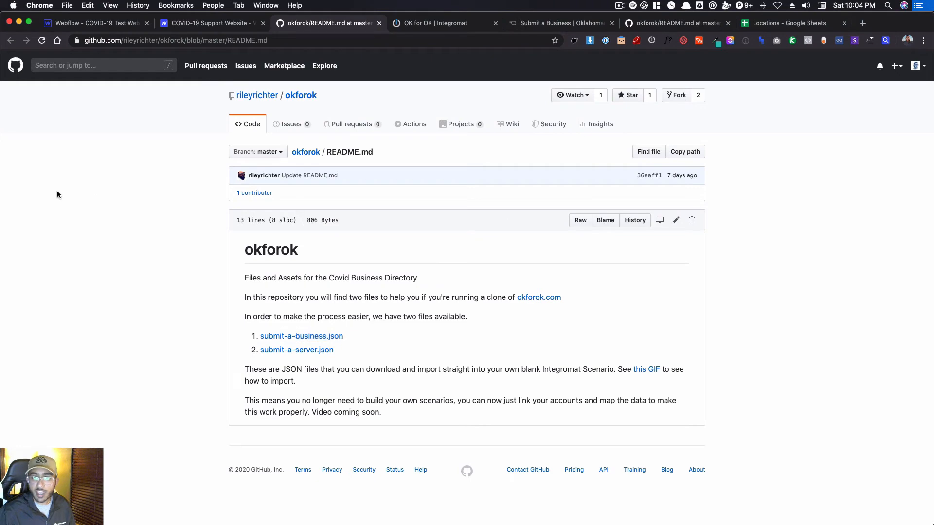
Switch to Integromat and create a new scenario in the OK for OK folder, skipping the service selection.
{"action": "left_click", "coordinate": [422, 28]}
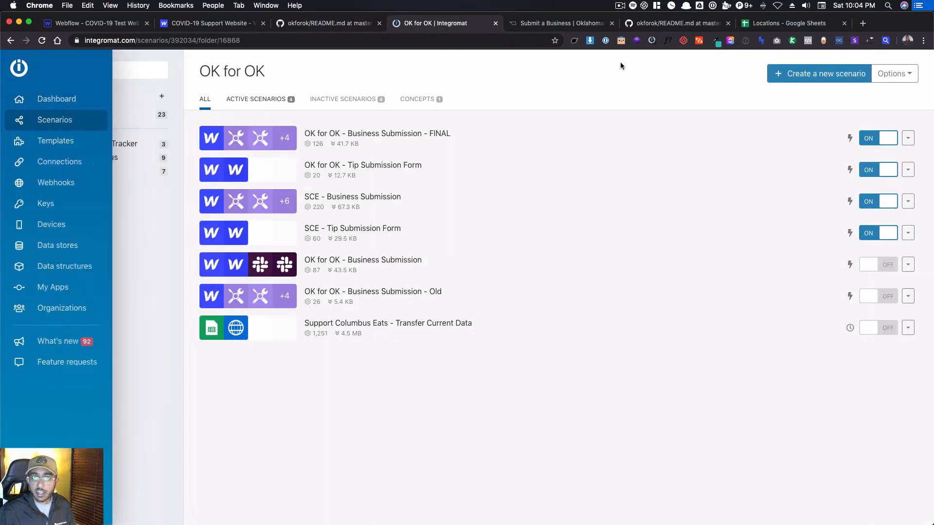
{"action": "left_click", "coordinate": [821, 73]}
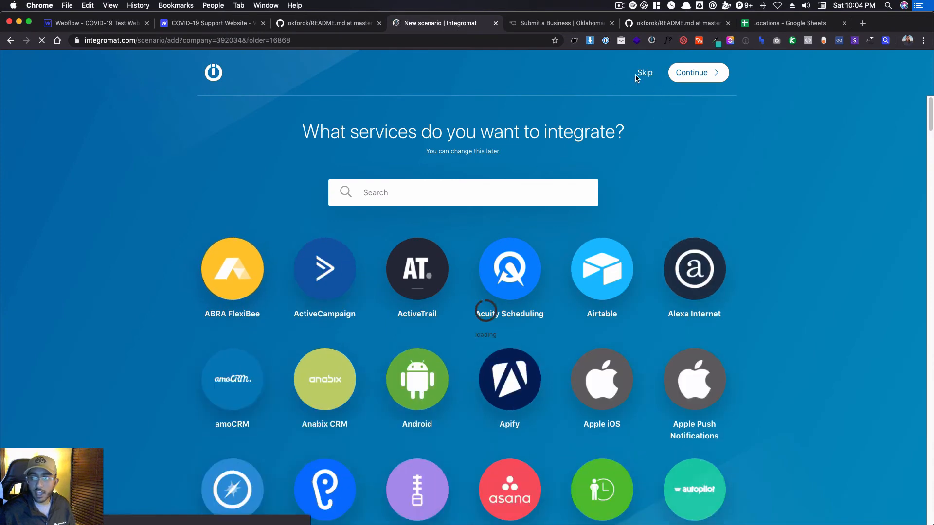
{"action": "left_click", "coordinate": [643, 74]}
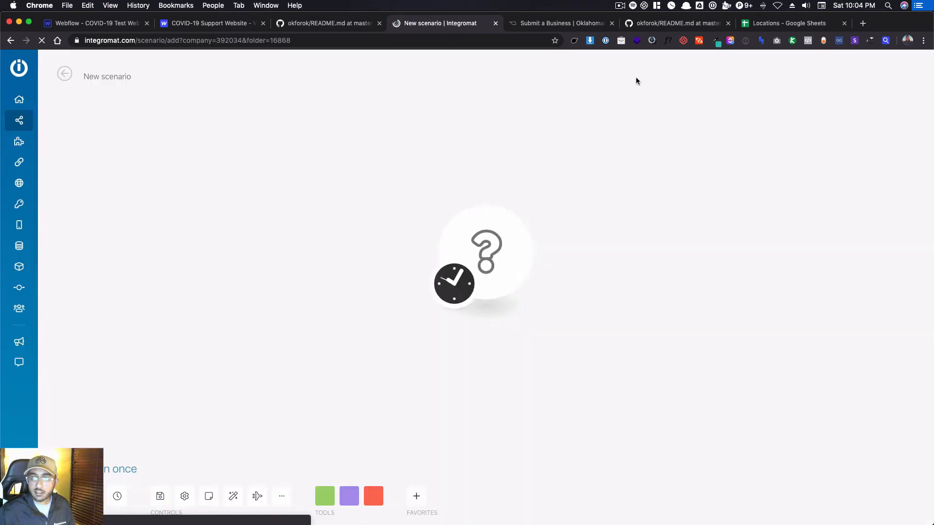
Import the submit-a-business.json blueprint from the Desktop into the new scenario.
{"action": "left_click", "coordinate": [281, 497]}
{"action": "left_click", "coordinate": [260, 451]}
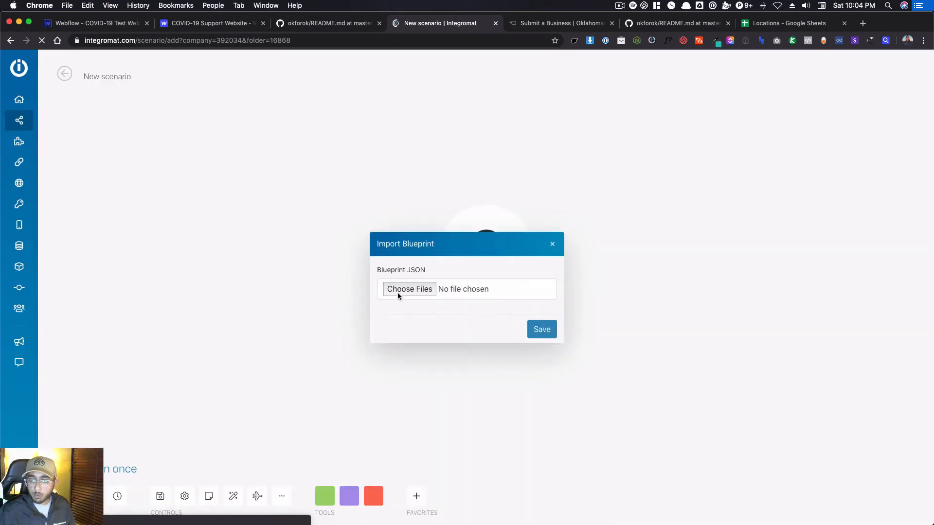
{"action": "left_click", "coordinate": [402, 291]}
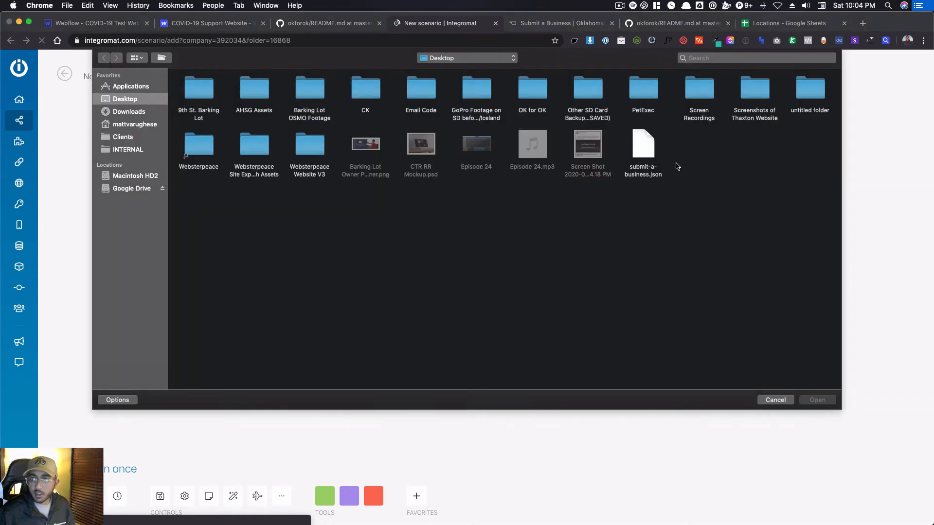
{"action": "left_click", "coordinate": [648, 144]}
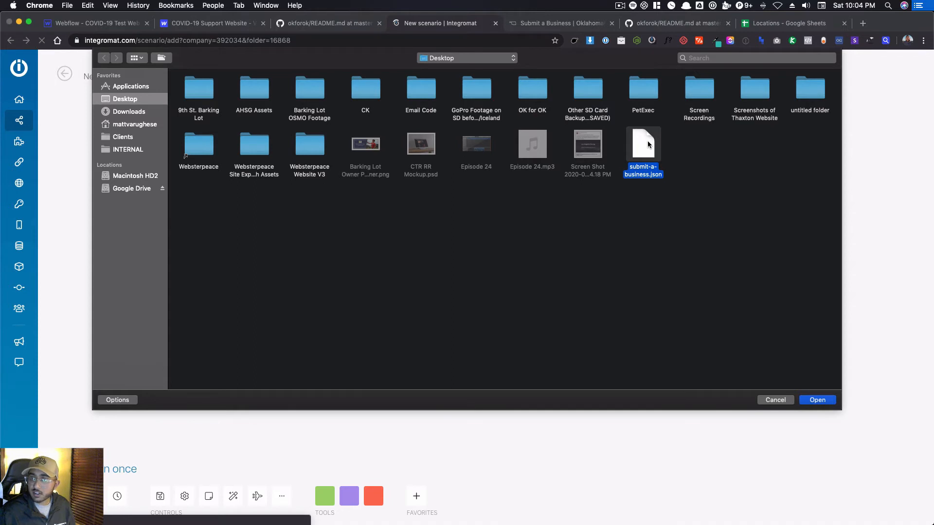
{"action": "double_click", "coordinate": [648, 144]}
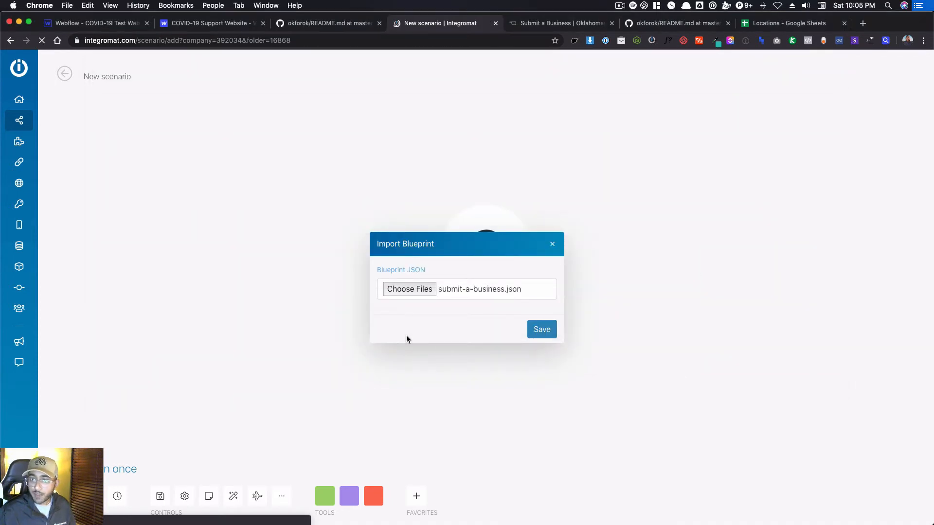
{"action": "left_click", "coordinate": [547, 330]}
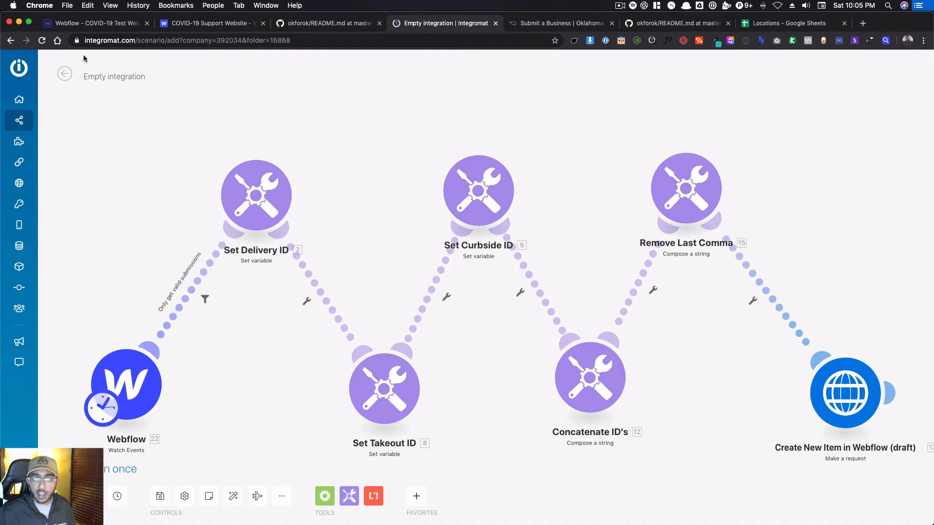
Rename the scenario as COVID-19 TESTING SCENARIO and save it.
{"action": "left_click", "coordinate": [123, 76]}
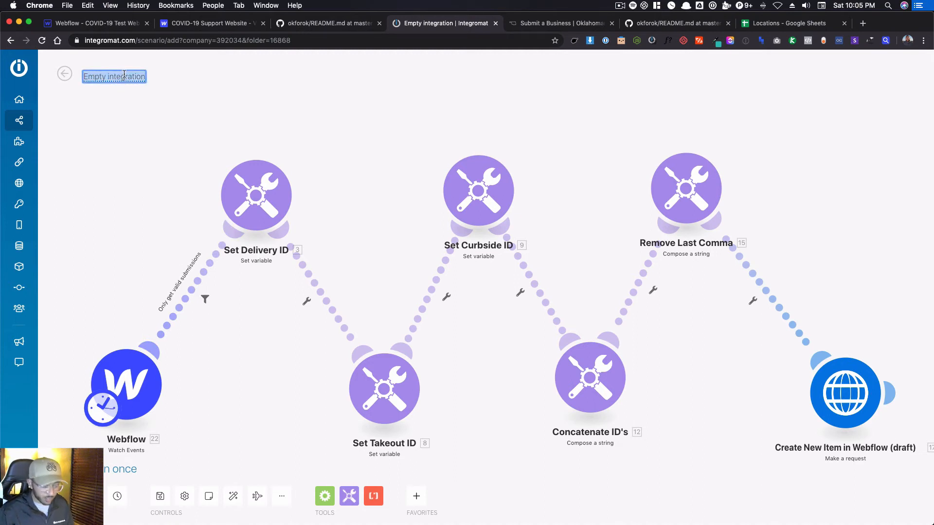
{"action": "type", "text": "COVID-19 TES"}
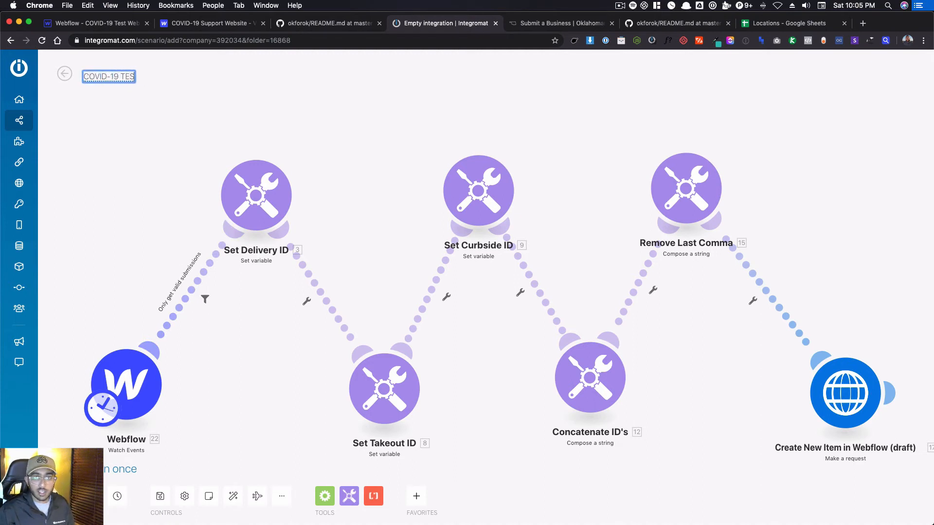
{"action": "type", "text": "TING SCENARIO"}
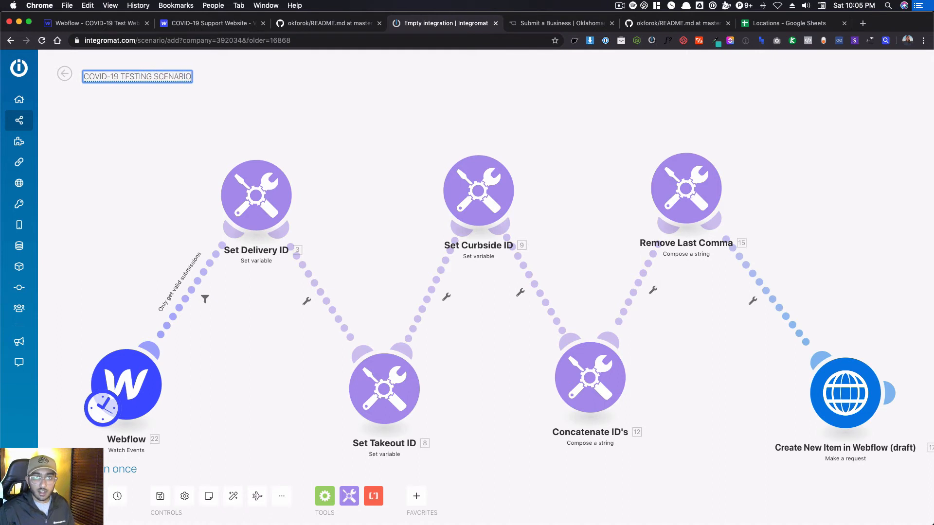
{"action": "key", "text": "Return"}
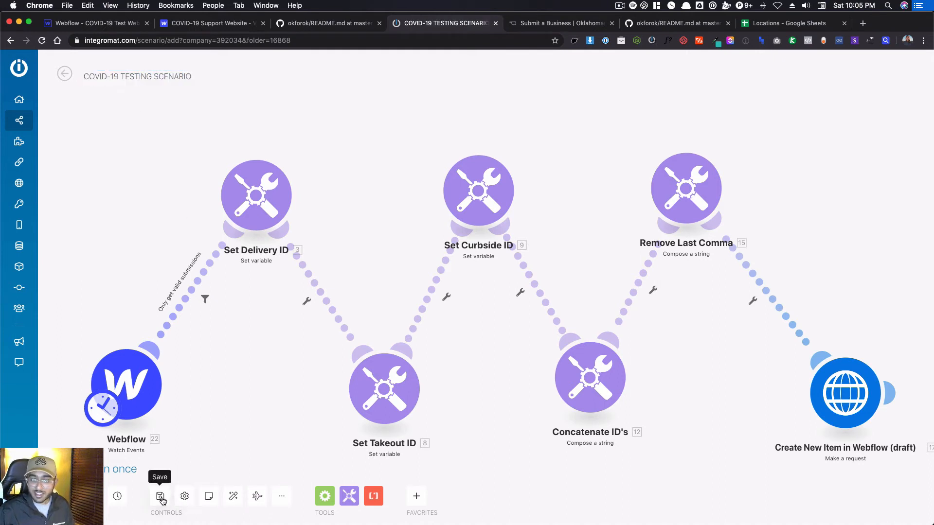
{"action": "left_click", "coordinate": [161, 497]}
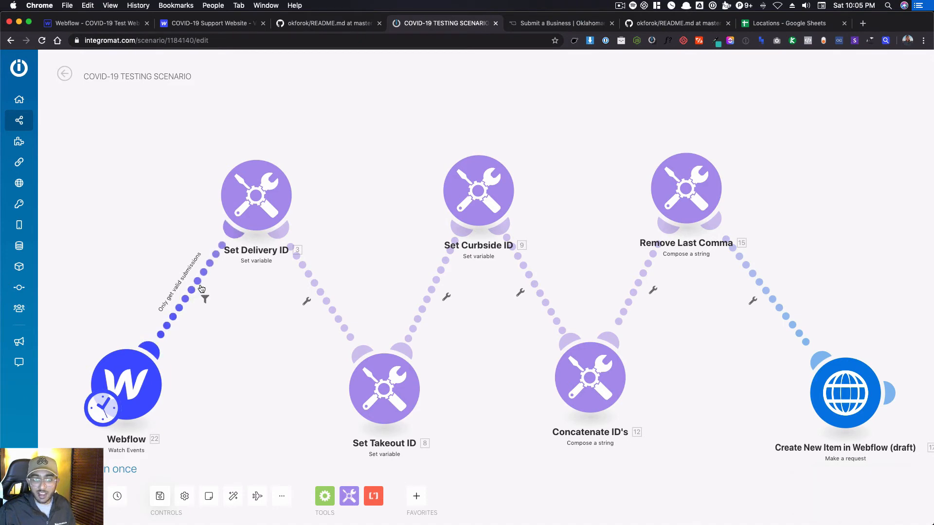
Unlink the Webflow trigger from the Set Delivery ID module and delete the trigger.
{"action": "right_click", "coordinate": [197, 286]}
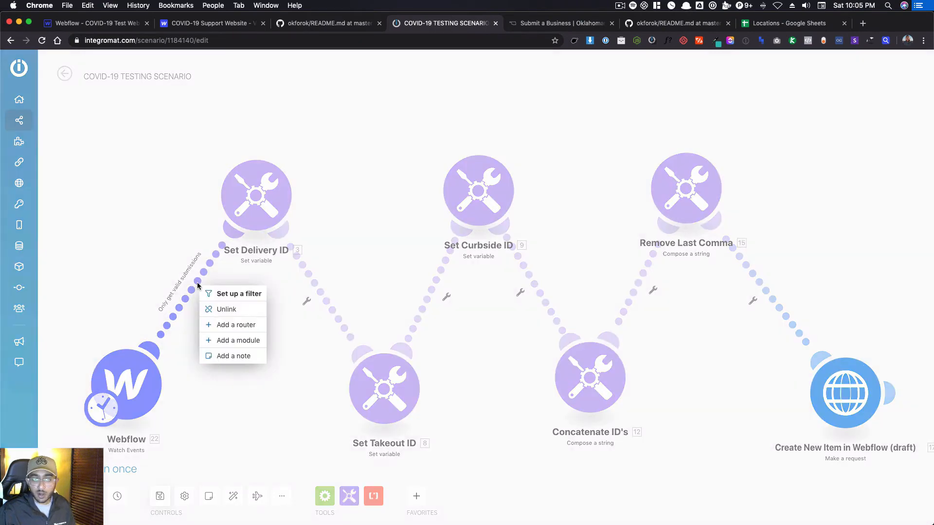
{"action": "left_click", "coordinate": [225, 307]}
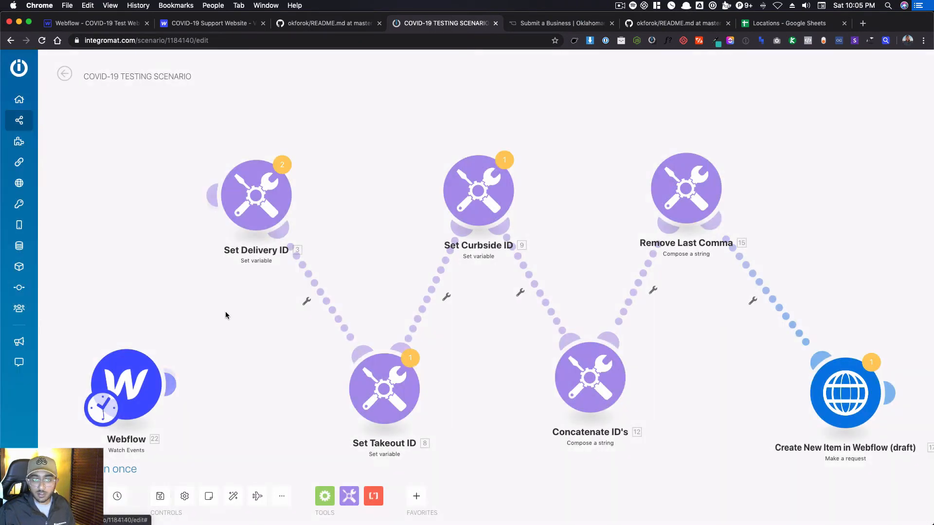
{"action": "right_click", "coordinate": [142, 387]}
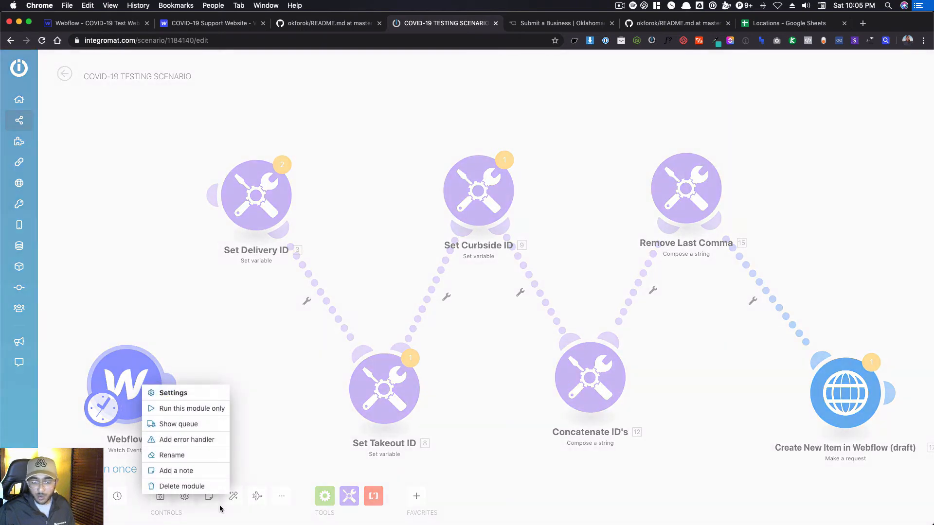
{"action": "left_click", "coordinate": [181, 487]}
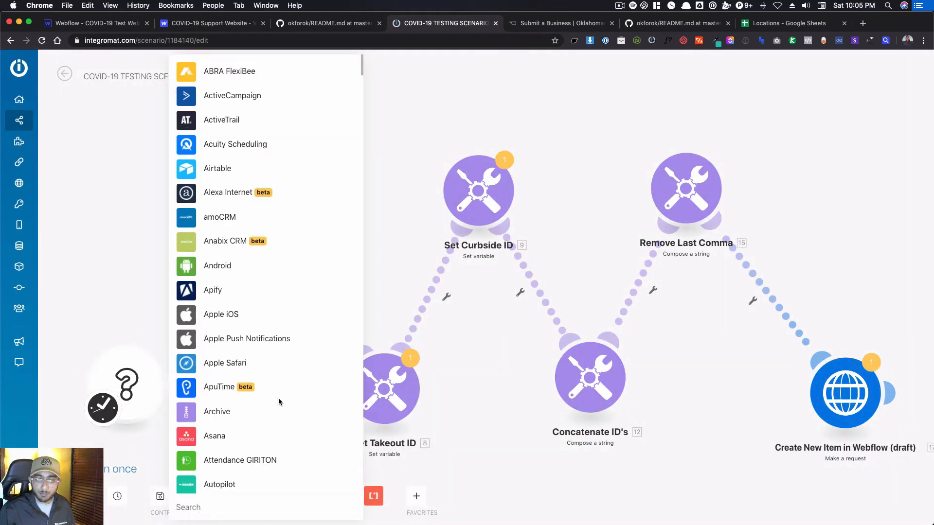
Add a Webflow Watch Events module as the scenario's new instant trigger.
{"action": "type", "text": "WEBFLO"}
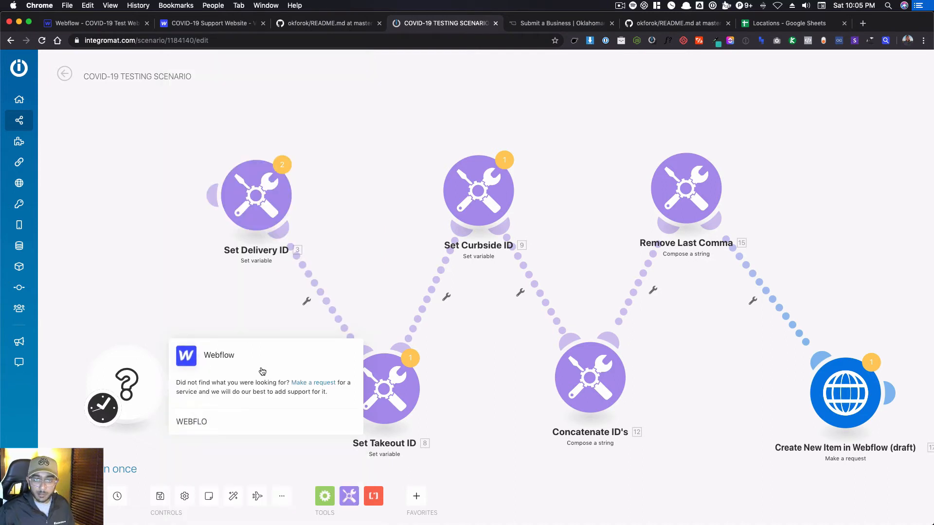
{"action": "left_click", "coordinate": [256, 358]}
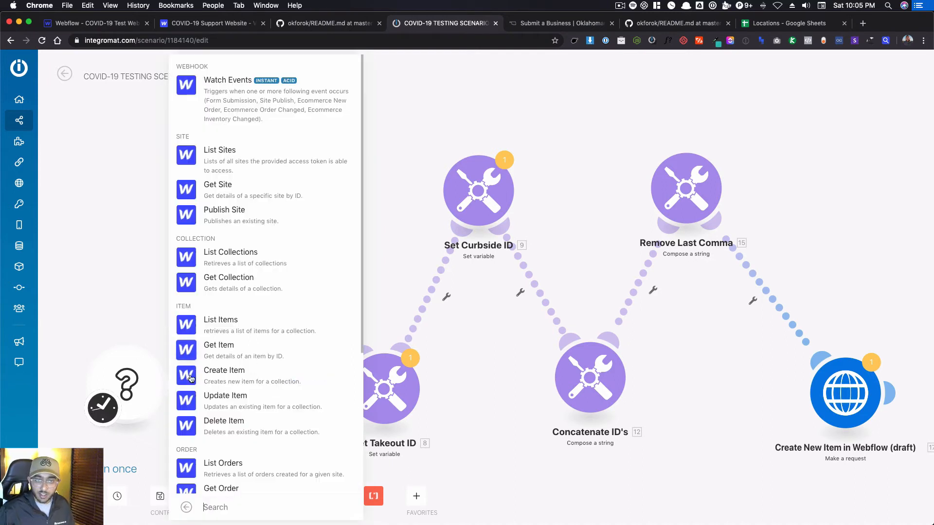
{"action": "left_click", "coordinate": [285, 99]}
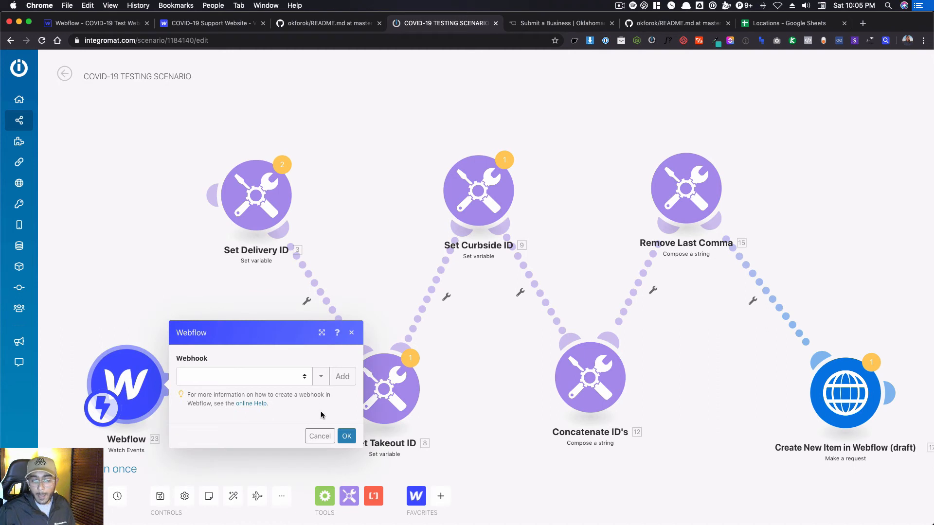
Try to add a webhook named COVID-19 TESTING with a new Webflow connection under its default name.
{"action": "left_click", "coordinate": [343, 376]}
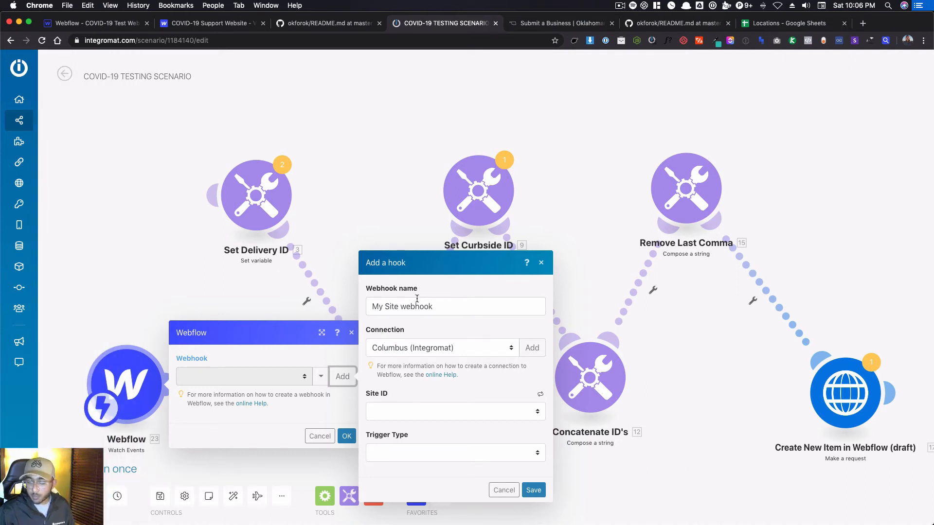
{"action": "triple_click", "coordinate": [425, 315]}
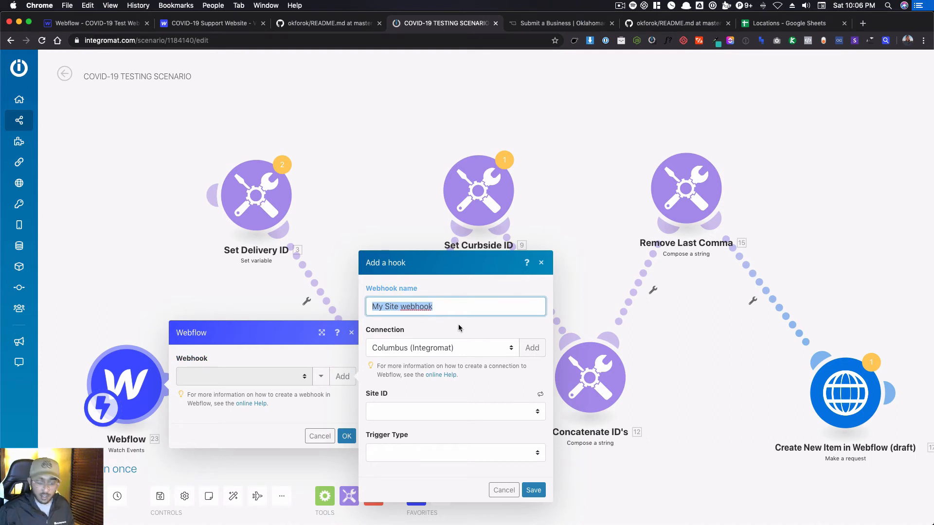
{"action": "type", "text": "COIV"}
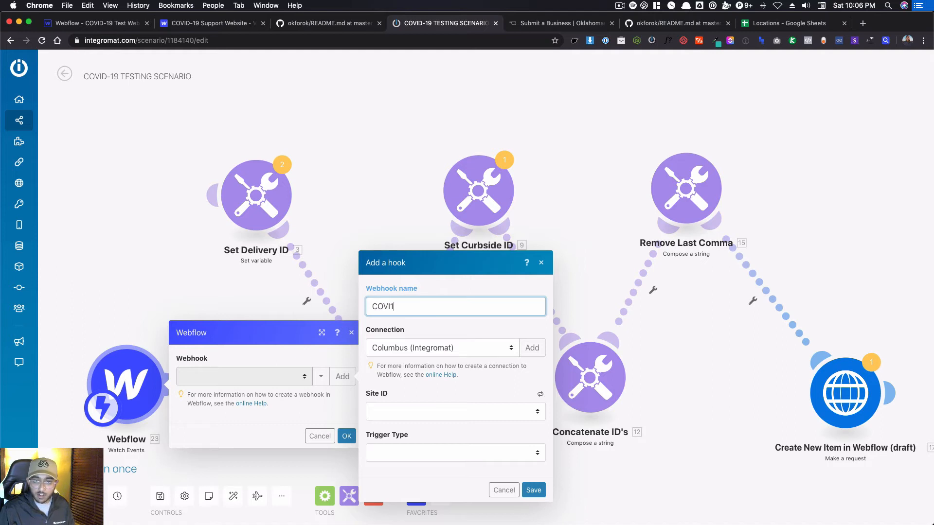
{"action": "type", "text": "D-19 TESTING"}
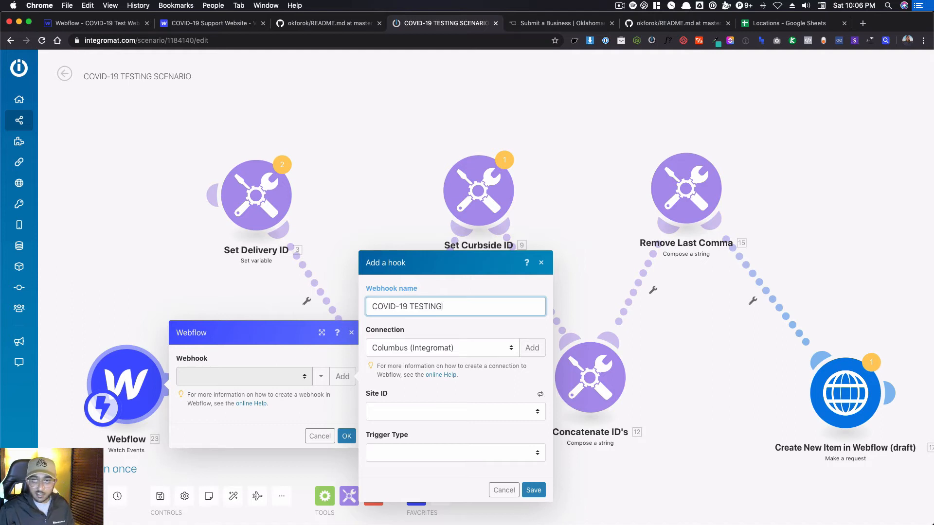
{"action": "left_click", "coordinate": [532, 348]}
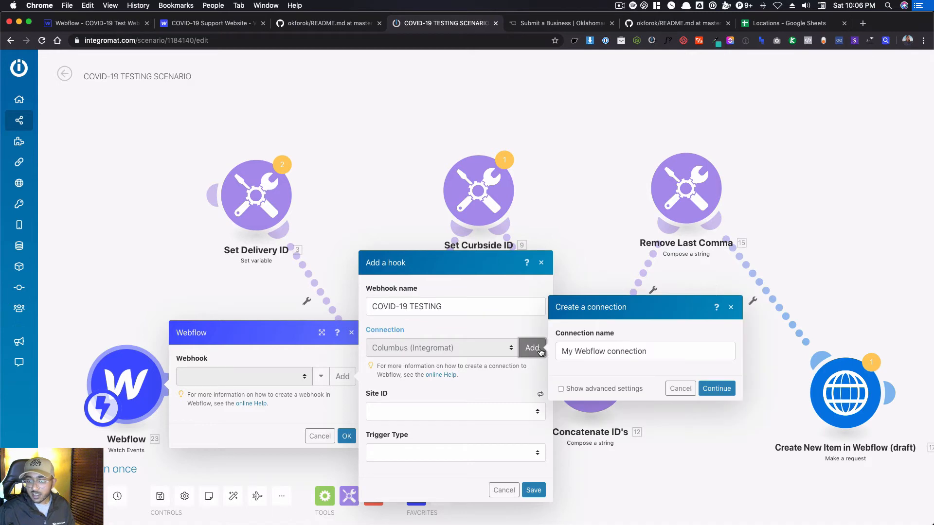
{"action": "left_click", "coordinate": [724, 392]}
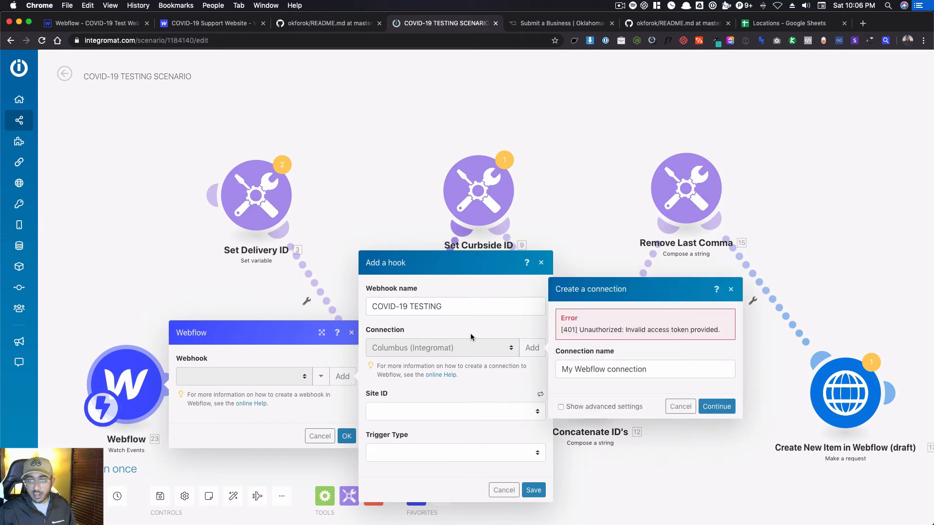
{"action": "left_click", "coordinate": [504, 490]}
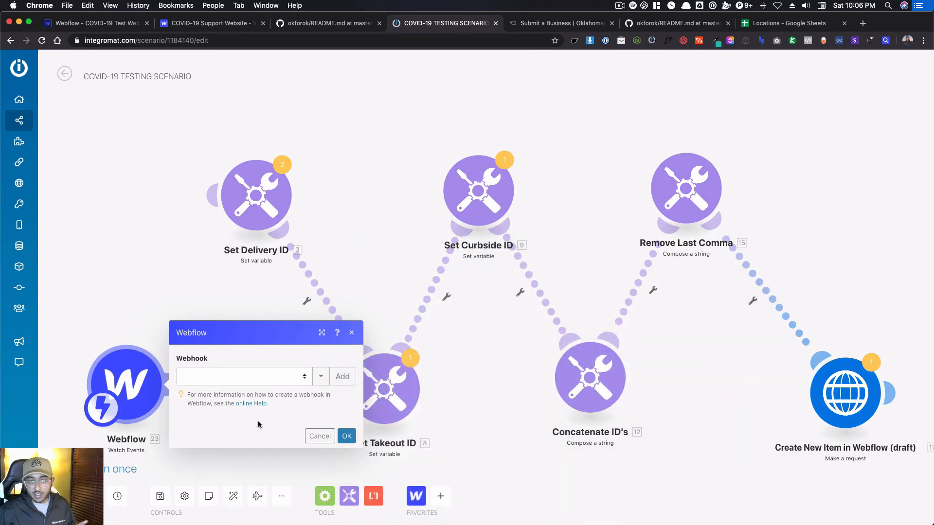
{"action": "left_click", "coordinate": [343, 376]}
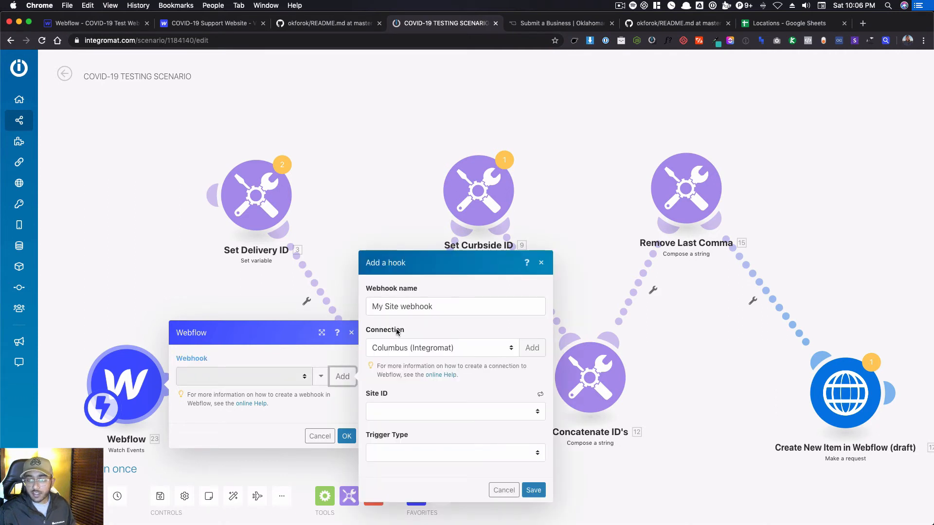
{"action": "left_click", "coordinate": [404, 414]}
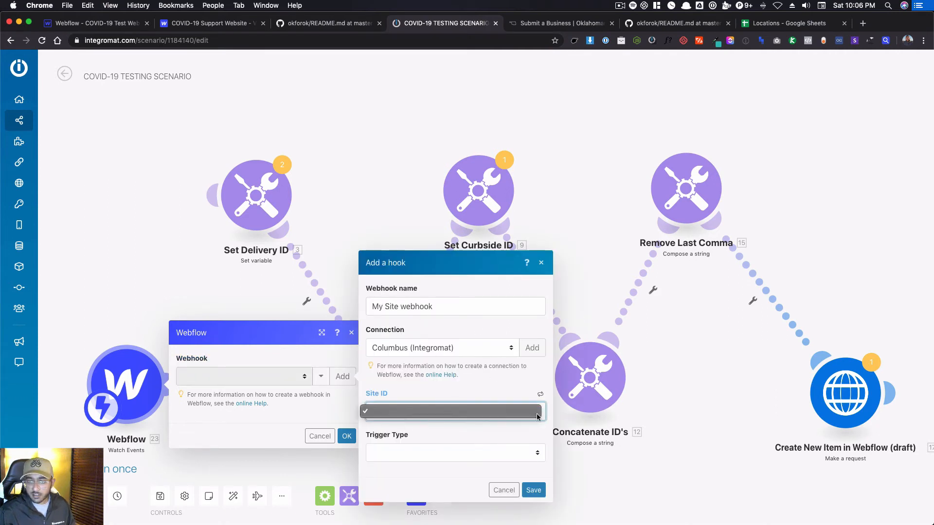
{"action": "left_click", "coordinate": [409, 455]}
{"action": "left_click", "coordinate": [405, 460]}
{"action": "left_click", "coordinate": [416, 448]}
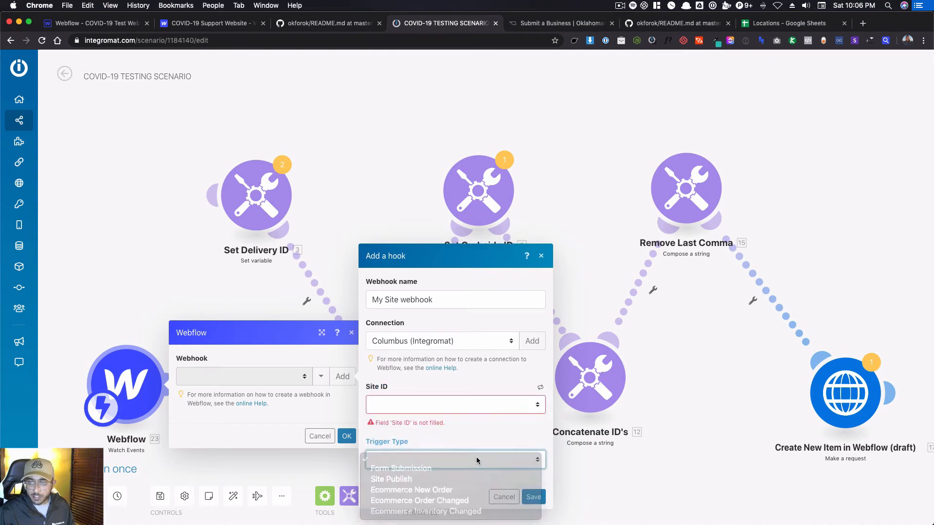
{"action": "left_click", "coordinate": [501, 496]}
{"action": "left_click", "coordinate": [517, 501]}
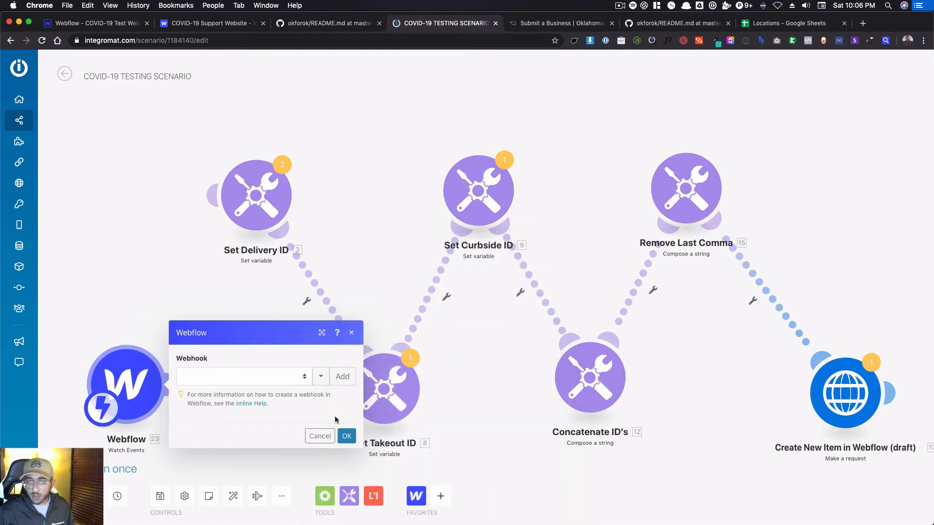
Assign the COVID-19 TESTING webhook to the Webflow Watch Events trigger and run only that module.
{"action": "left_click", "coordinate": [270, 381]}
{"action": "left_click", "coordinate": [270, 388]}
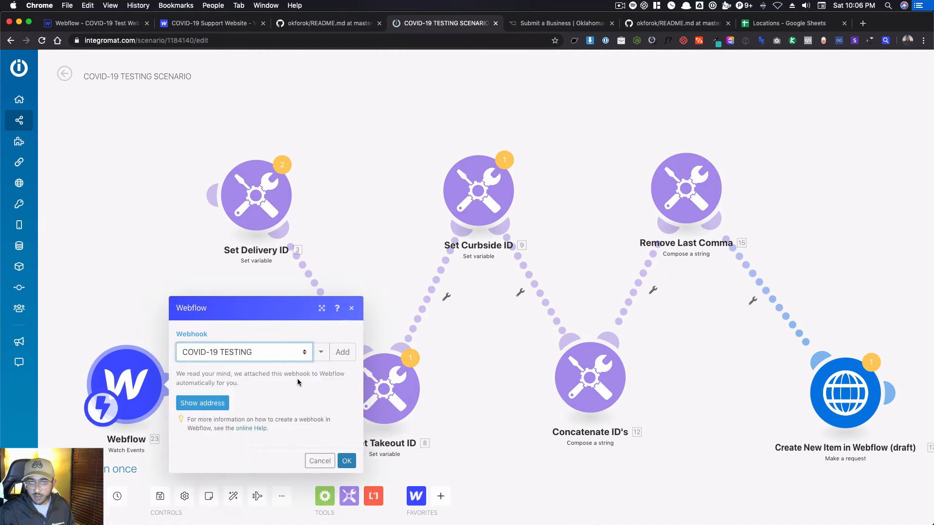
{"action": "left_click", "coordinate": [347, 463]}
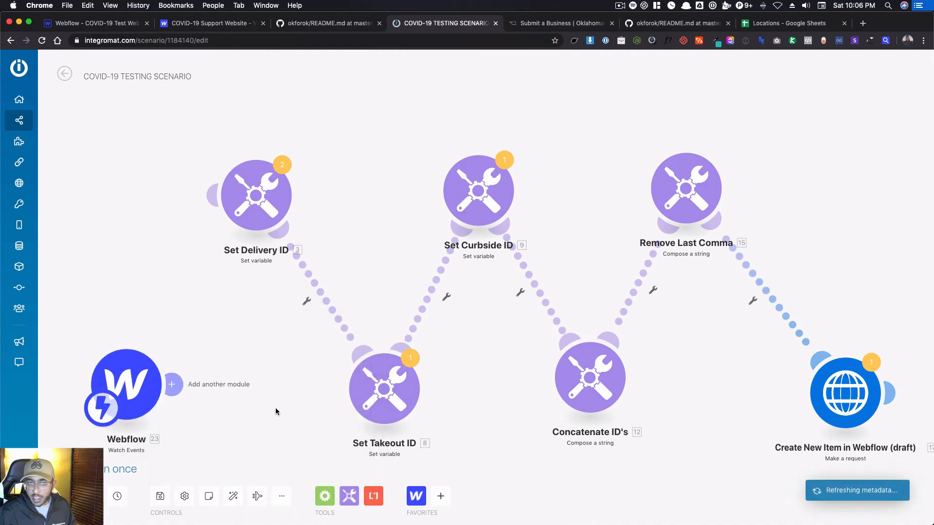
{"action": "right_click", "coordinate": [146, 383]}
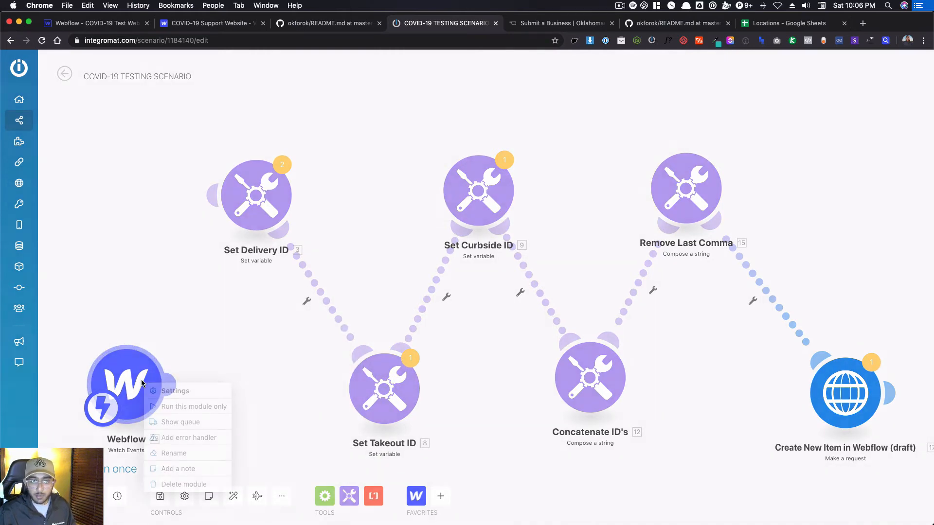
{"action": "left_click", "coordinate": [161, 405]}
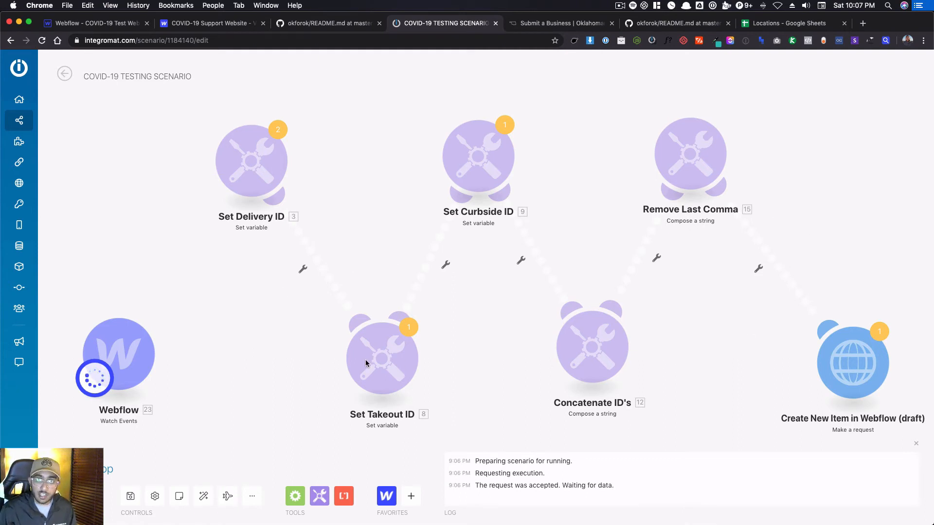
Switch to the Webflow Designer, open the published covid-test-website.webflow.io site and go to its Submit a Business form.
{"action": "left_click", "coordinate": [76, 19]}
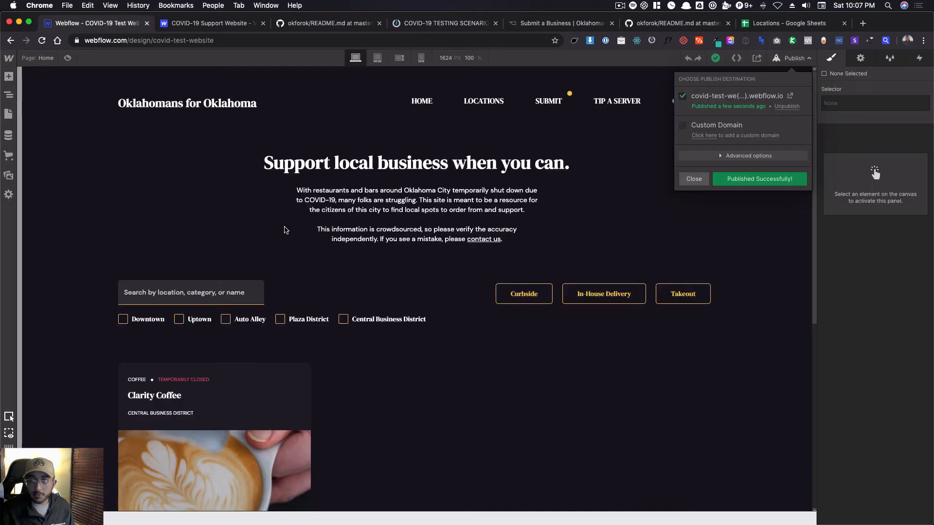
{"action": "left_click", "coordinate": [757, 95]}
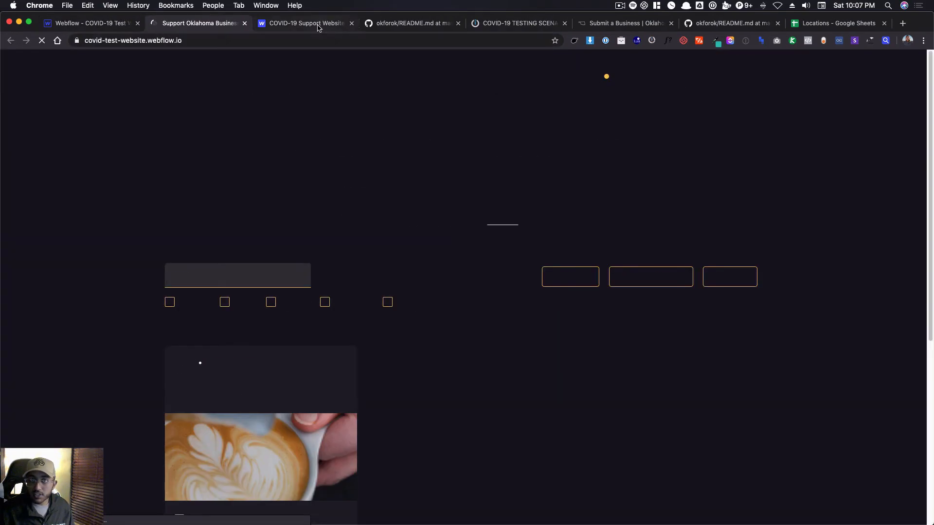
{"action": "left_click_drag", "start_coordinate": [317, 28], "coordinate": [740, 24]}
{"action": "left_click", "coordinate": [185, 23]}
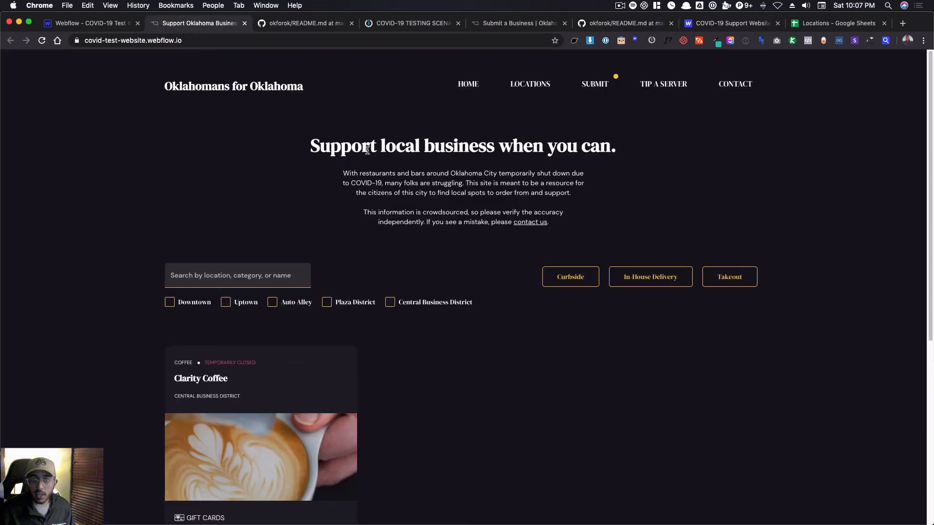
{"action": "left_click", "coordinate": [595, 106]}
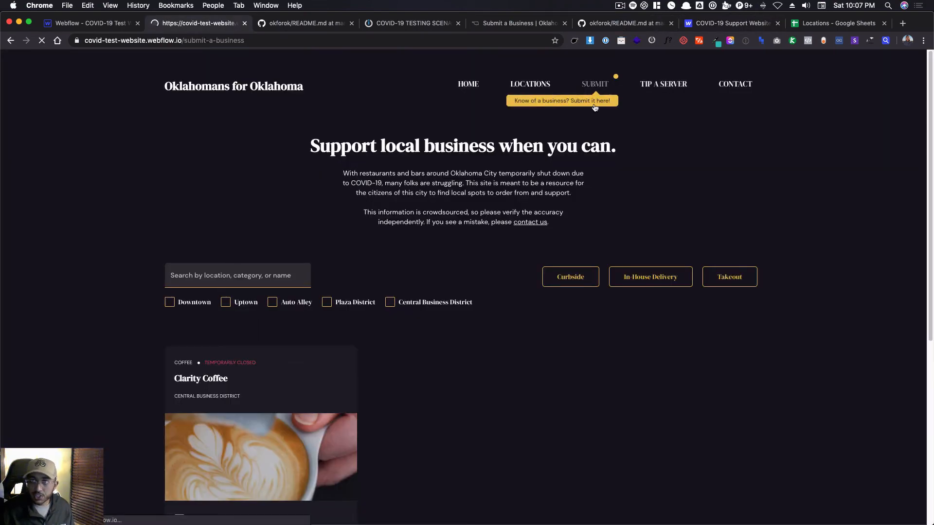
{"action": "scroll", "coordinate": [385, 271], "scroll_direction": "down", "scroll_amount": 3}
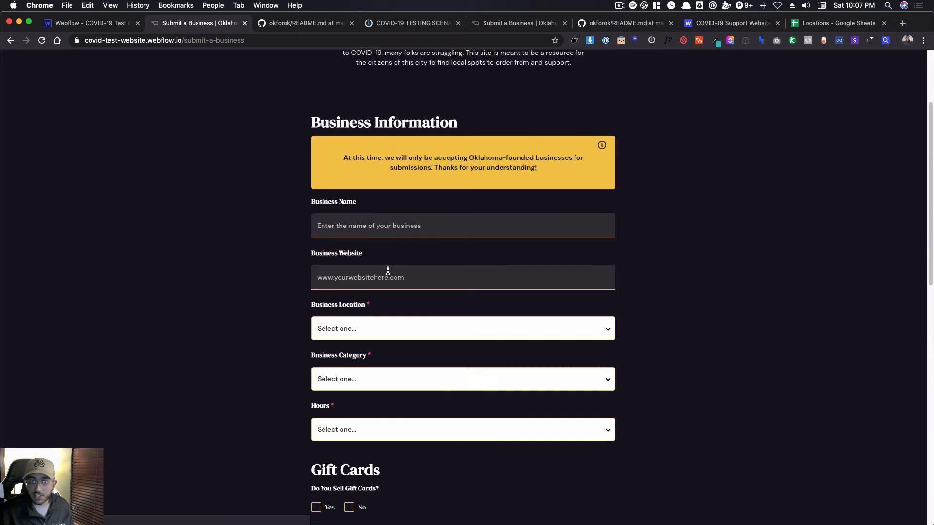
{"action": "left_click", "coordinate": [376, 234]}
{"action": "type", "text": "tES"}
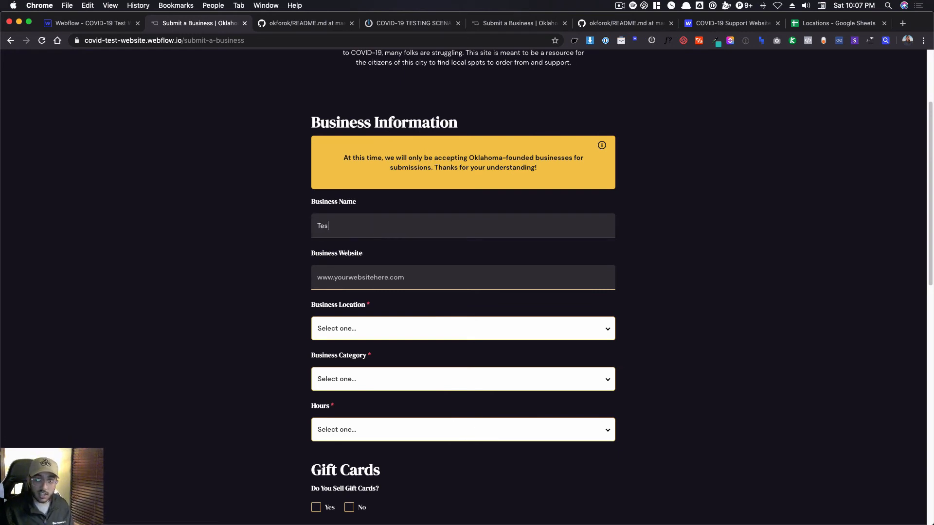
{"action": "left_click", "coordinate": [367, 269]}
{"action": "type", "text": "www.test.com"}
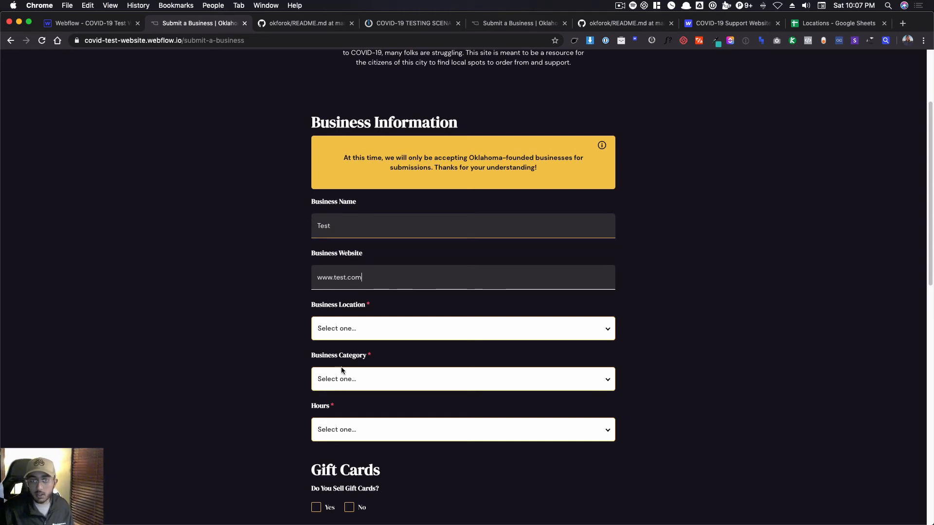
Choose Auto Alley as the business location, Bar as the category and Limited Hours for the hours.
{"action": "left_click", "coordinate": [344, 343]}
{"action": "left_click", "coordinate": [345, 358]}
{"action": "left_click", "coordinate": [354, 374]}
{"action": "left_click", "coordinate": [341, 407]}
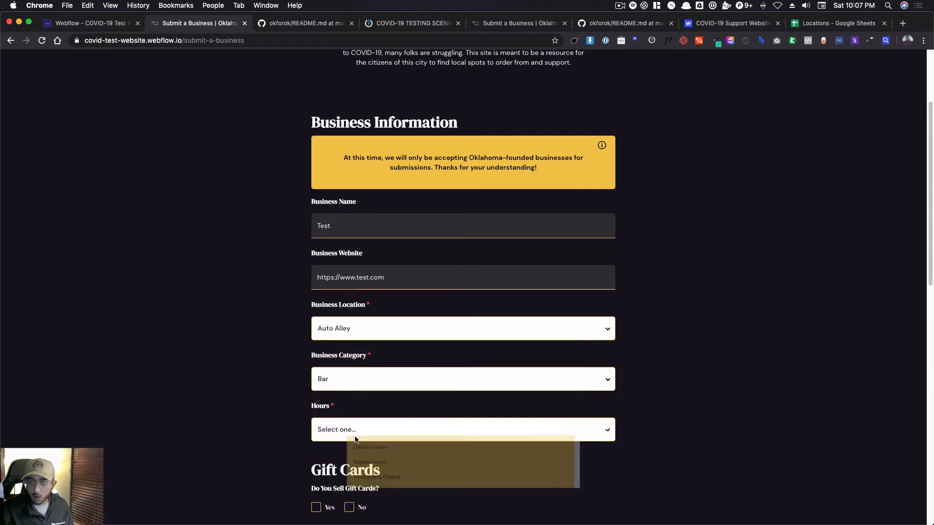
{"action": "left_click", "coordinate": [355, 428]}
{"action": "left_click", "coordinate": [358, 454]}
{"action": "scroll", "coordinate": [359, 437], "scroll_direction": "down", "scroll_amount": 3}
{"action": "left_click", "coordinate": [333, 389]}
{"action": "scroll", "coordinate": [333, 390], "scroll_direction": "down", "scroll_amount": 3}
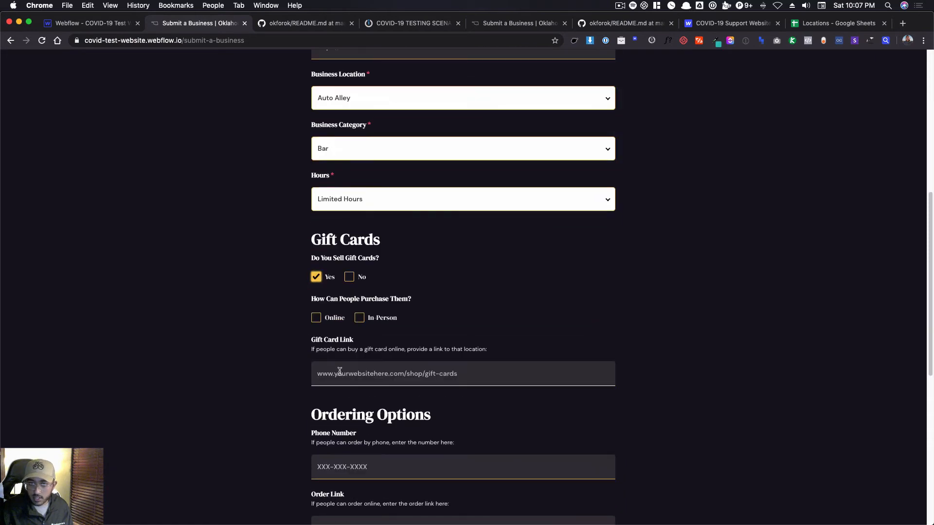
{"action": "left_click", "coordinate": [322, 317]}
{"action": "left_click", "coordinate": [369, 318]}
{"action": "left_click", "coordinate": [371, 373]}
{"action": "type", "text": "www.test.com"}
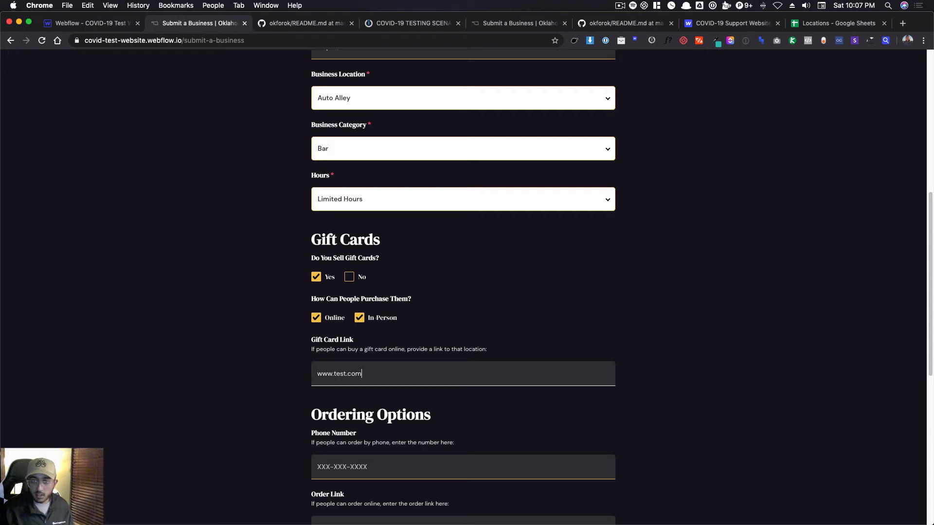
{"action": "left_click", "coordinate": [339, 466]}
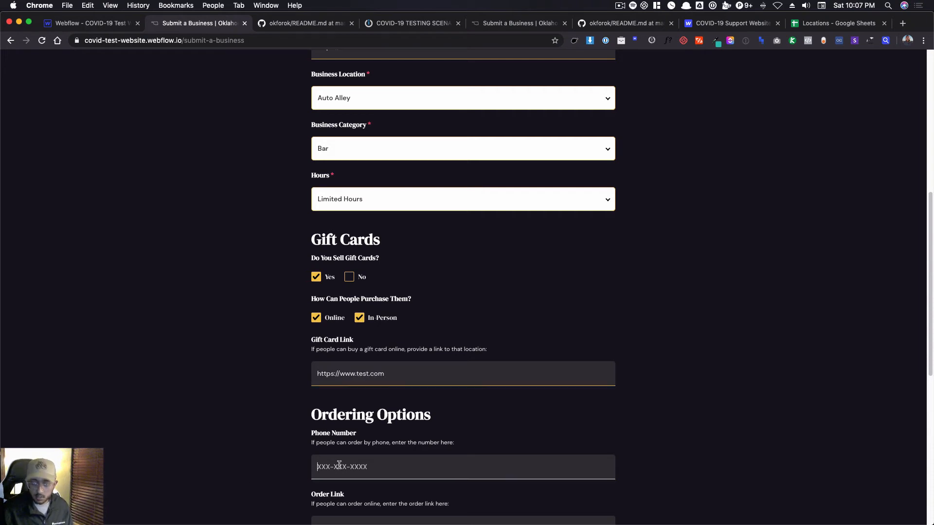
{"action": "type", "text": "405-555-5555"}
{"action": "scroll", "coordinate": [340, 463], "scroll_direction": "down", "scroll_amount": 2}
{"action": "left_click", "coordinate": [365, 433]}
{"action": "type", "text": "www.test.com/ordewr"}
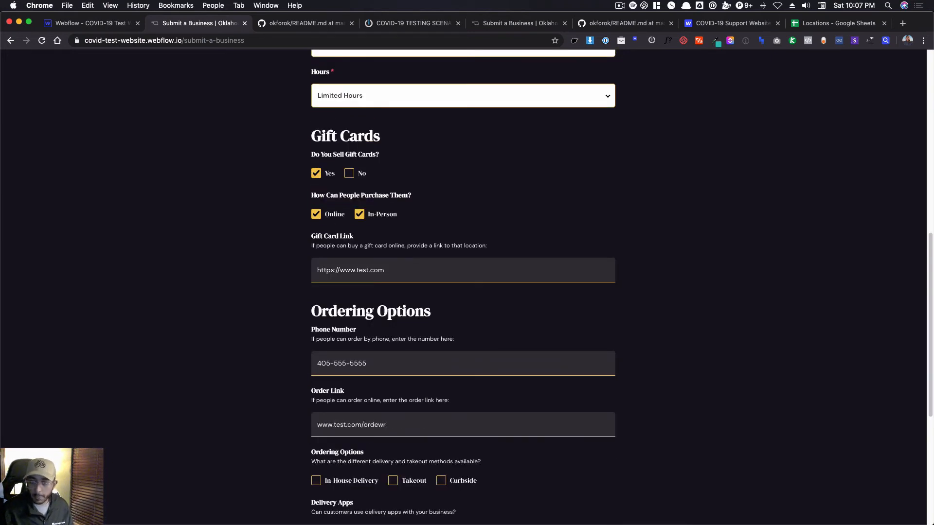
{"action": "key", "text": "BackSpace"}
{"action": "key", "text": "BackSpace"}
{"action": "type", "text": "r"}
Select In-House Delivery, Takeout and Curbside as the ordering options.
{"action": "left_click", "coordinate": [353, 481]}
{"action": "left_click", "coordinate": [414, 481]}
{"action": "left_click", "coordinate": [465, 481]}
Answer Yes for delivery apps and select GrubHub, Postmates, Door Dash, Uber Eats and Seamless.
{"action": "scroll", "coordinate": [466, 481], "scroll_direction": "down", "scroll_amount": 1}
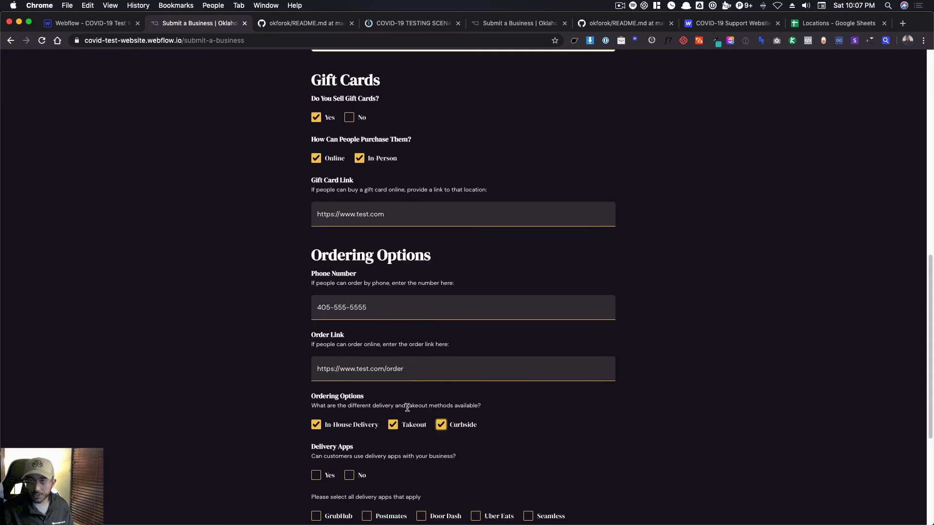
{"action": "left_click", "coordinate": [316, 477]}
{"action": "scroll", "coordinate": [318, 478], "scroll_direction": "down", "scroll_amount": 2}
{"action": "left_click", "coordinate": [338, 388]}
{"action": "left_click", "coordinate": [390, 389]}
{"action": "left_click", "coordinate": [444, 388]}
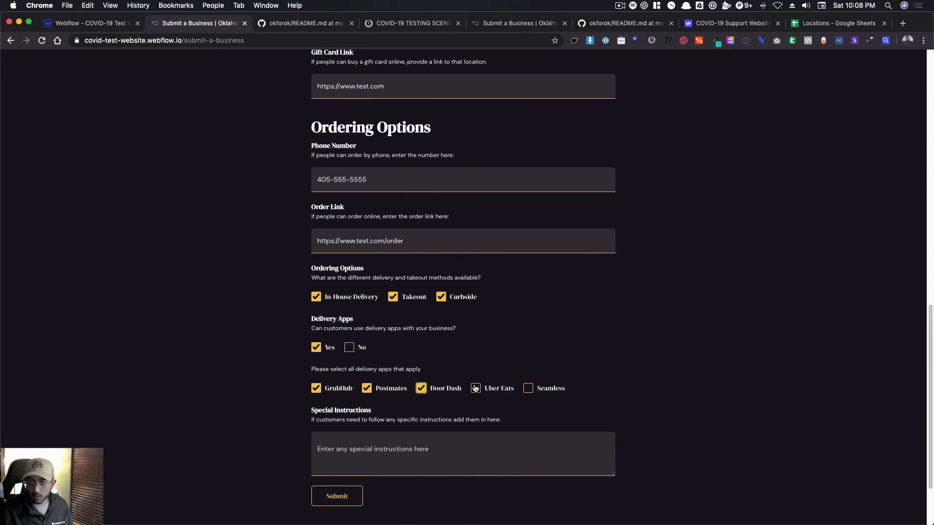
{"action": "left_click", "coordinate": [497, 388]}
{"action": "left_click", "coordinate": [549, 389]}
Enter test as the special instructions and submit the business form.
{"action": "left_click", "coordinate": [399, 456]}
{"action": "type", "text": "test"}
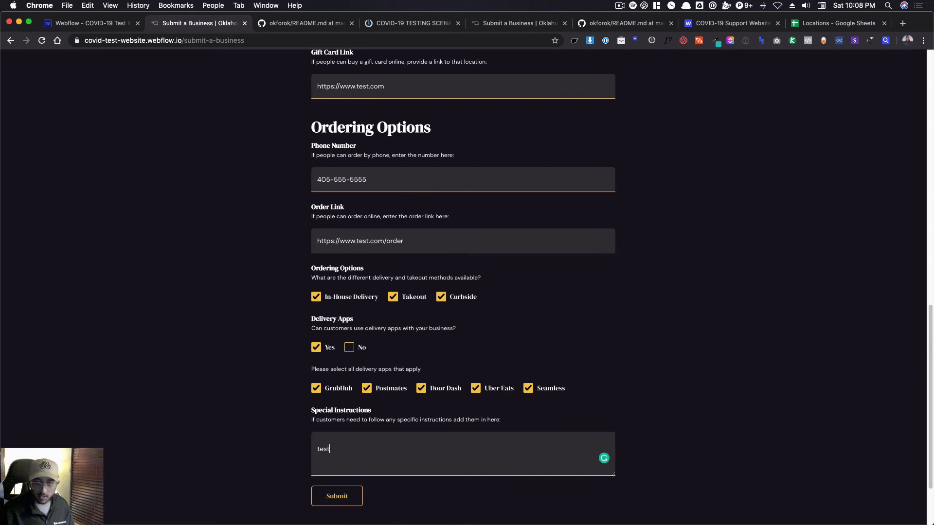
{"action": "left_click", "coordinate": [358, 495]}
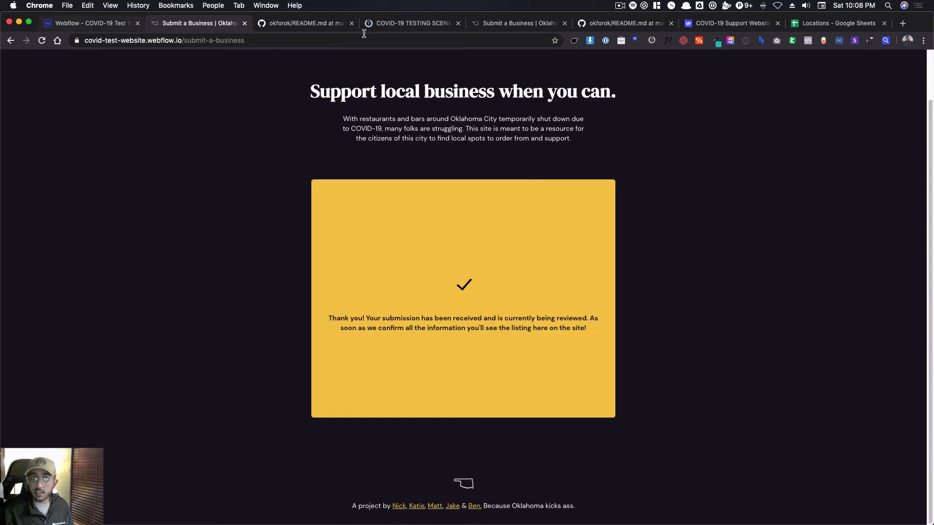
Return to the Integromat scenario and link the Webflow trigger to the Set Delivery ID module.
{"action": "left_click", "coordinate": [411, 25]}
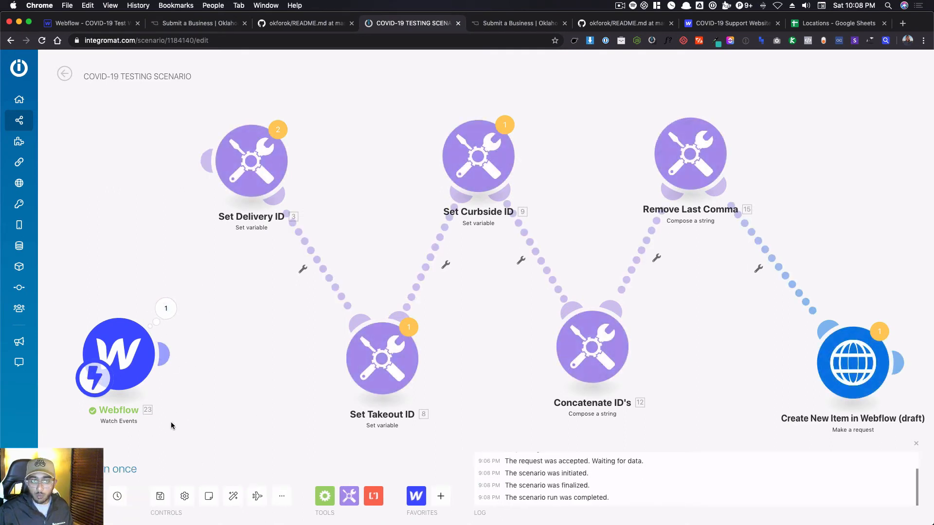
{"action": "left_click", "coordinate": [165, 356]}
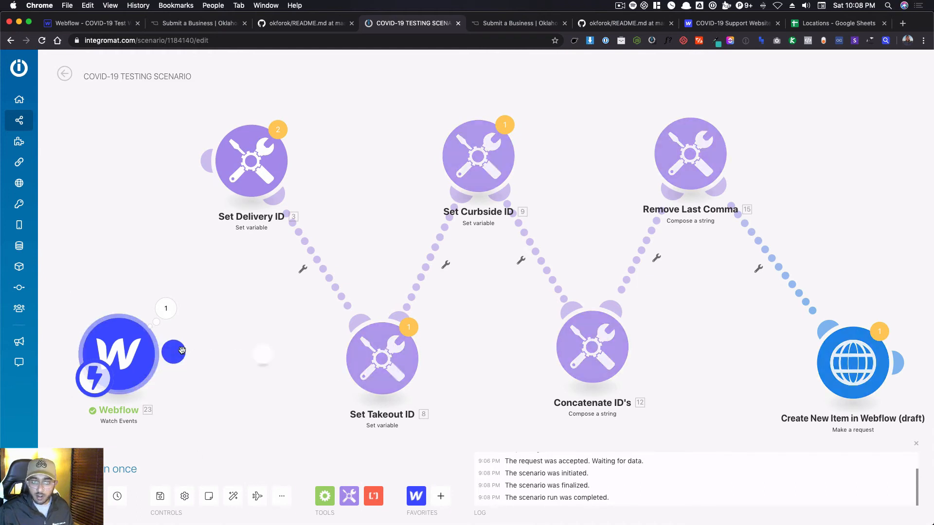
{"action": "left_click", "coordinate": [221, 186]}
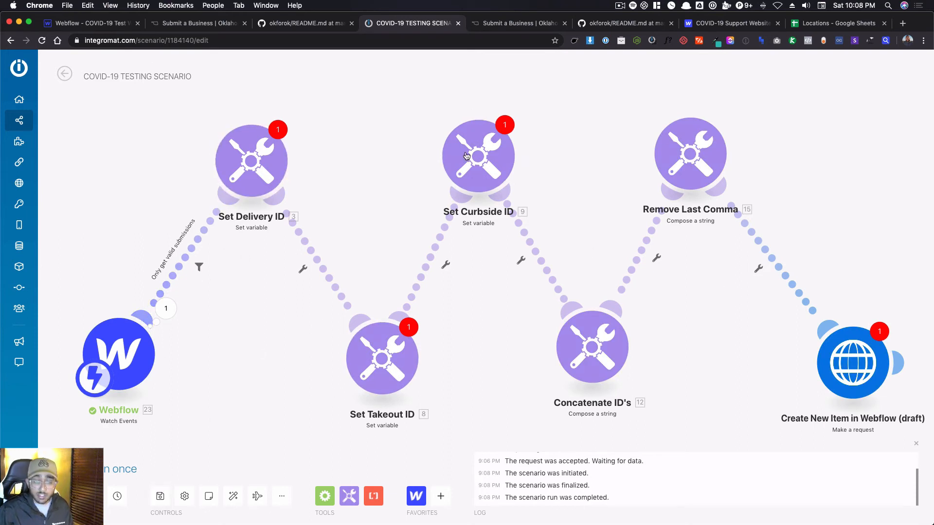
In the Only get valid submissions filter, replace the condition's outdated name variable with the new Webflow trigger's form Name.
{"action": "left_click", "coordinate": [191, 253]}
{"action": "left_click", "coordinate": [321, 254]}
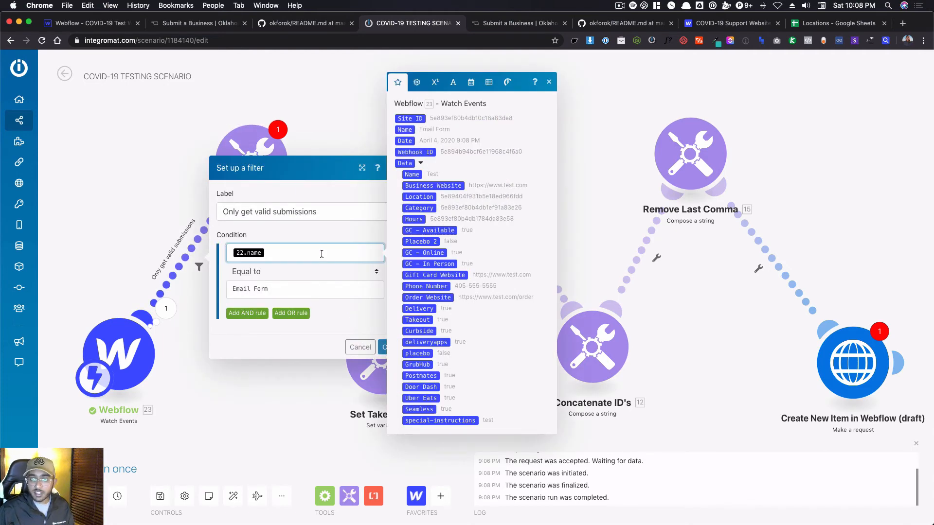
{"action": "key", "text": "BackSpace"}
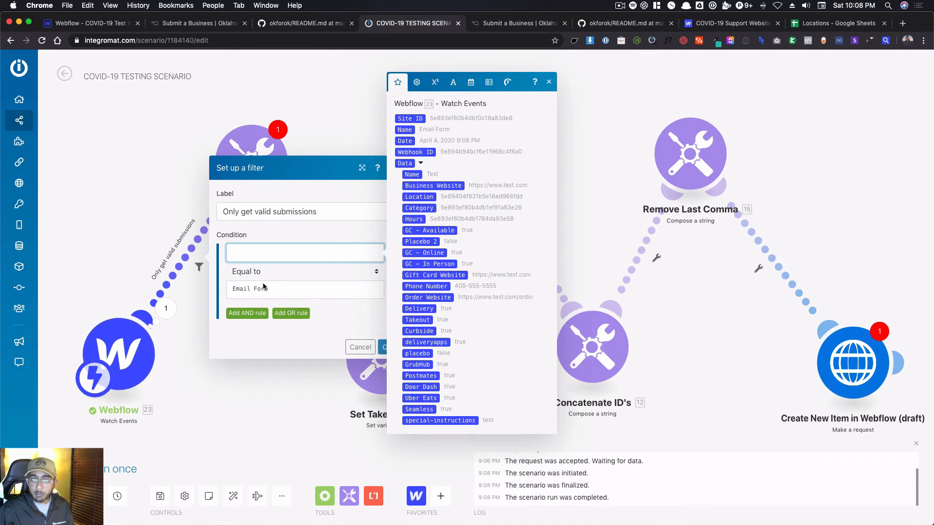
{"action": "left_click_drag", "start_coordinate": [412, 174], "coordinate": [311, 253]}
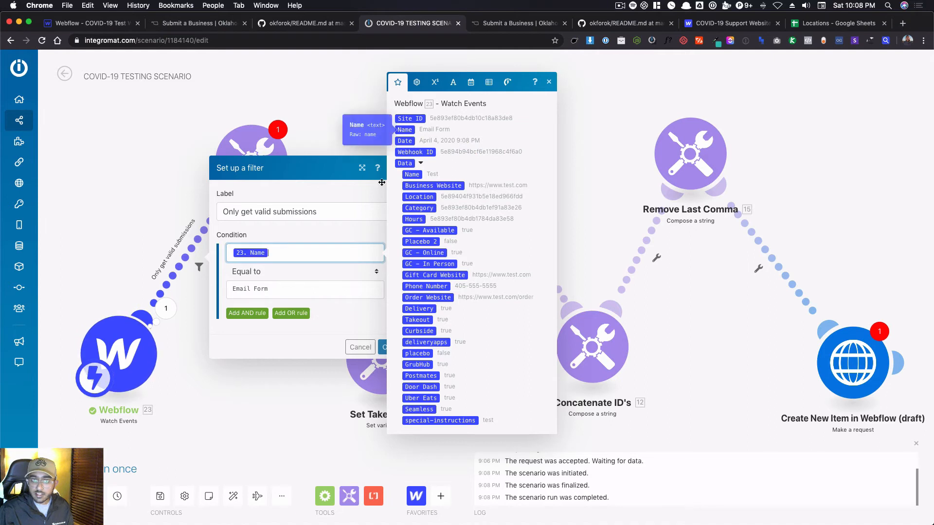
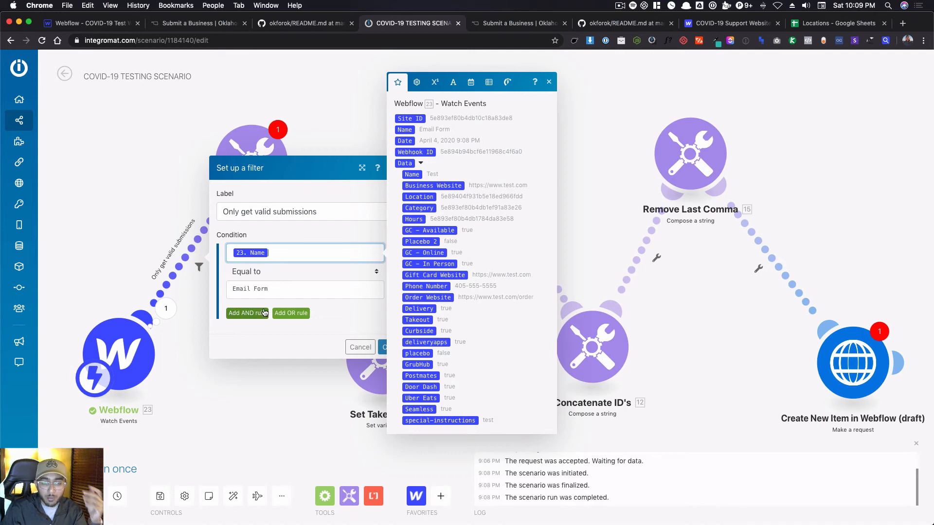
Close the duplicate Submit a Business page, return to the Integromat scenario and save the Only get valid submissions filter.
{"action": "left_click", "coordinate": [206, 27]}
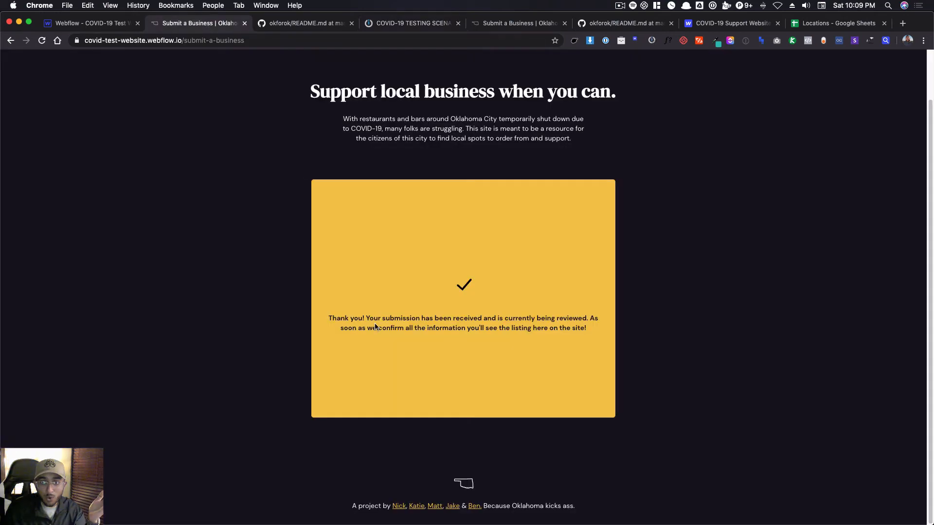
{"action": "middle_click", "coordinate": [500, 22]}
{"action": "left_click", "coordinate": [368, 23]}
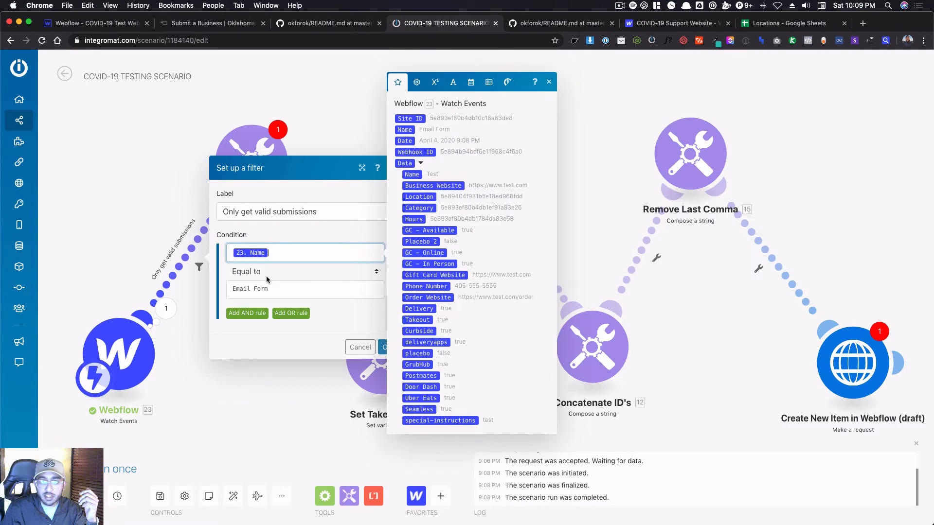
{"action": "left_click", "coordinate": [380, 349]}
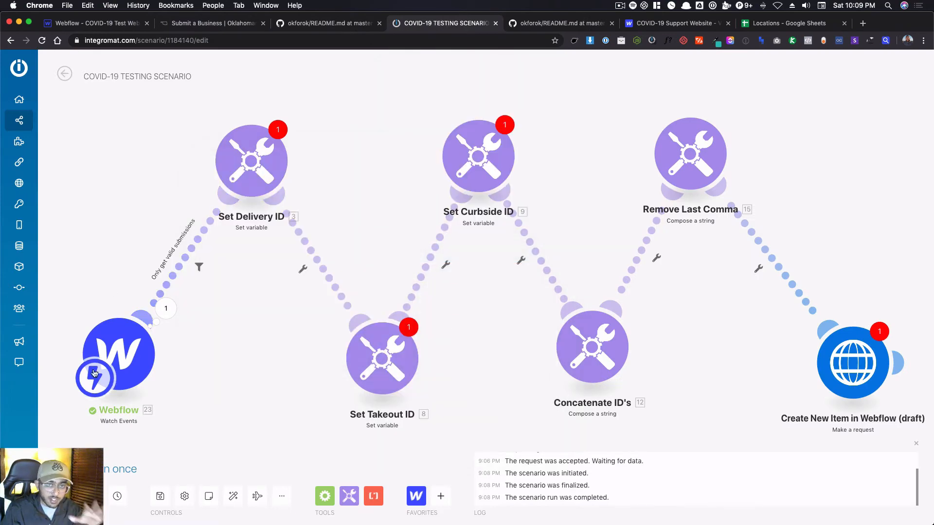
Review the switch formulas in the Set Delivery ID and Set Takeout ID modules, including the delivery formula's hard-coded item ID.
{"action": "left_click", "coordinate": [253, 150]}
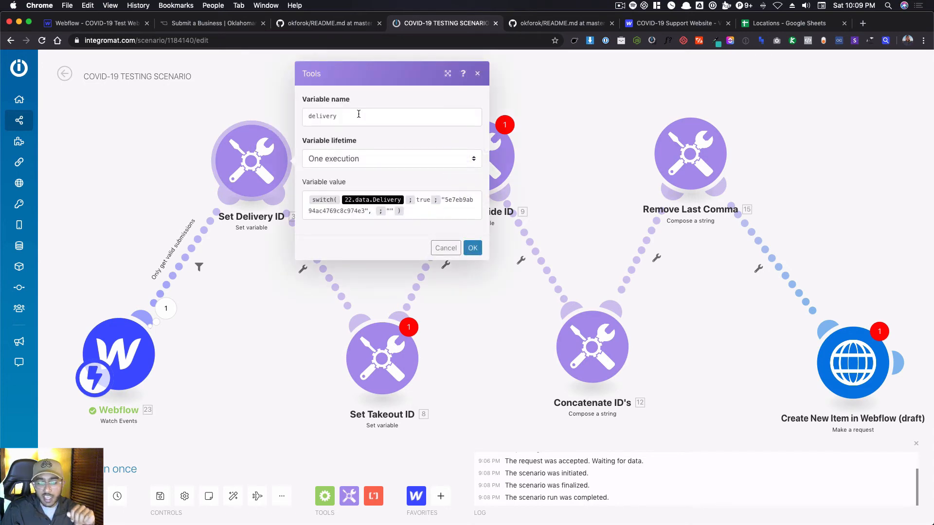
{"action": "left_click", "coordinate": [375, 358]}
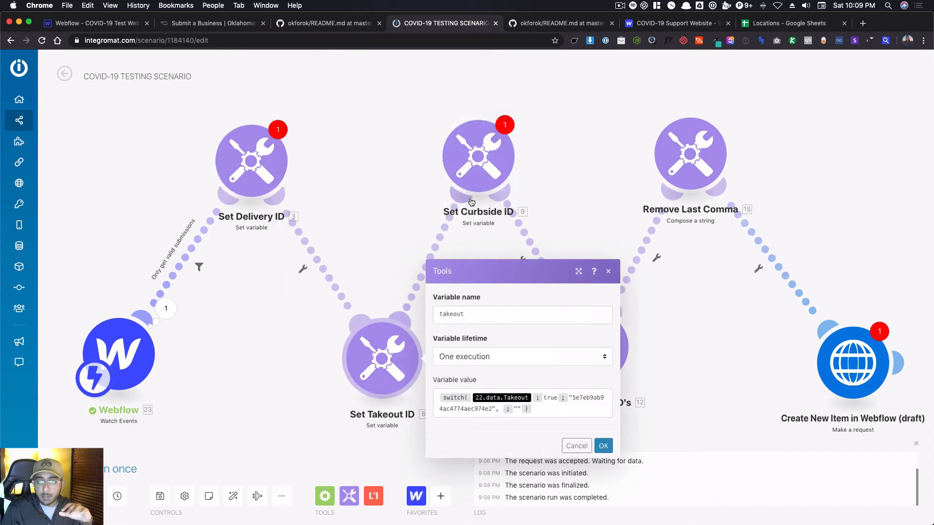
{"action": "left_click", "coordinate": [271, 190]}
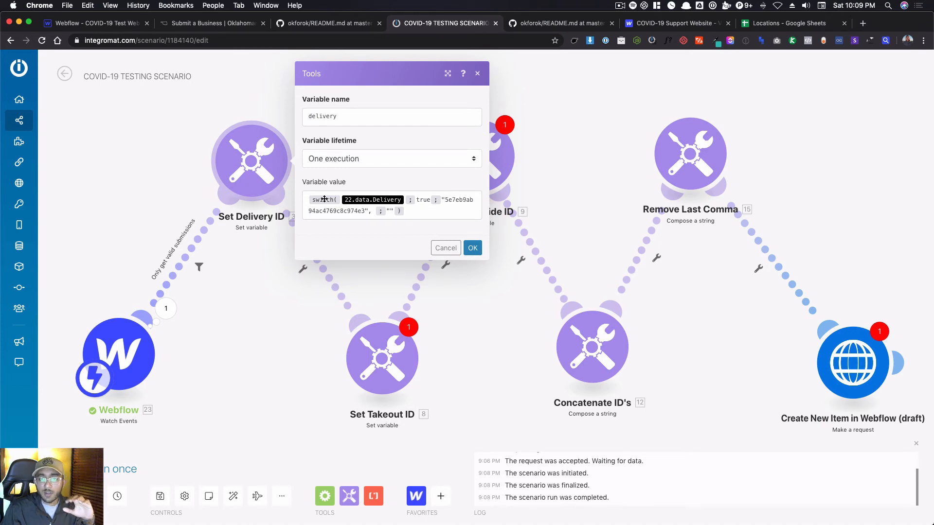
{"action": "double_click", "coordinate": [465, 202]}
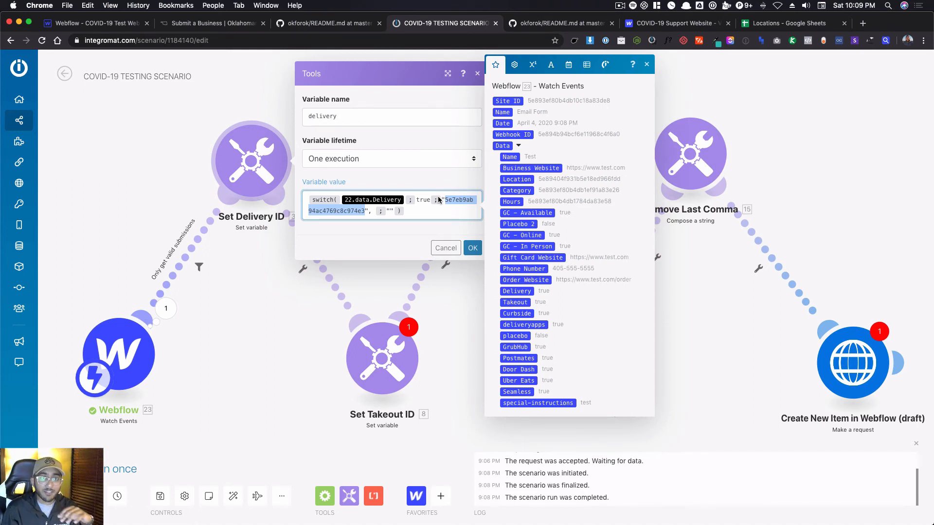
In Webflow's Businesses collection, add In-House Delivery and Takeout to the Order Options of the Clarity Coffee item.
{"action": "left_click", "coordinate": [76, 23]}
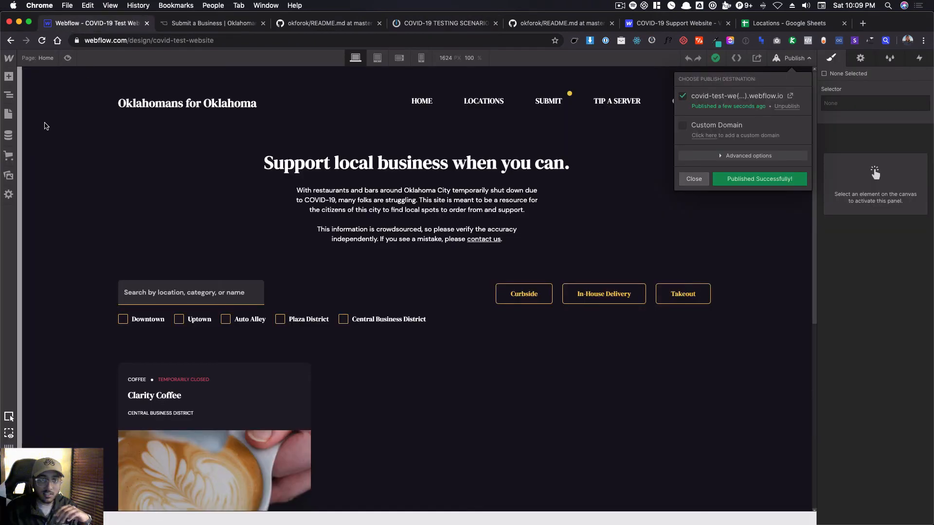
{"action": "left_click", "coordinate": [8, 135]}
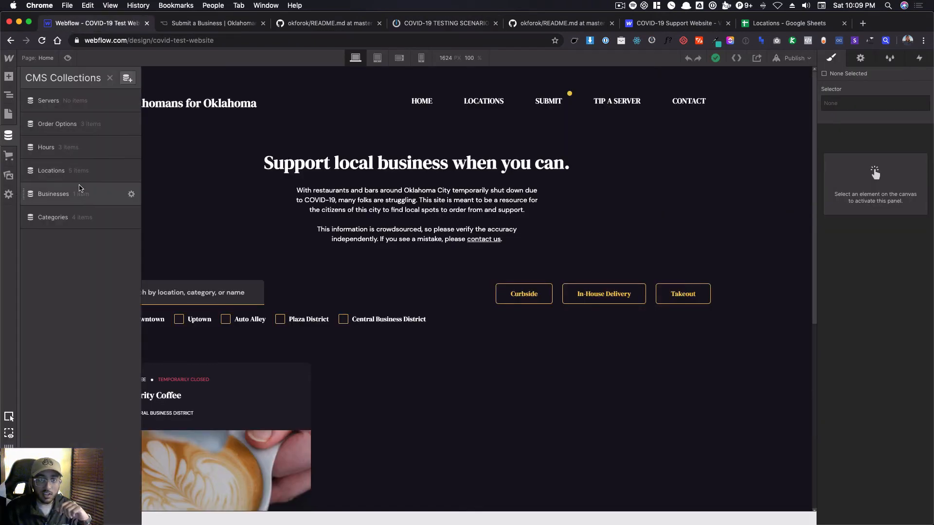
{"action": "left_click", "coordinate": [80, 193]}
{"action": "left_click", "coordinate": [276, 116]}
{"action": "left_click", "coordinate": [323, 303]}
{"action": "left_click", "coordinate": [329, 318]}
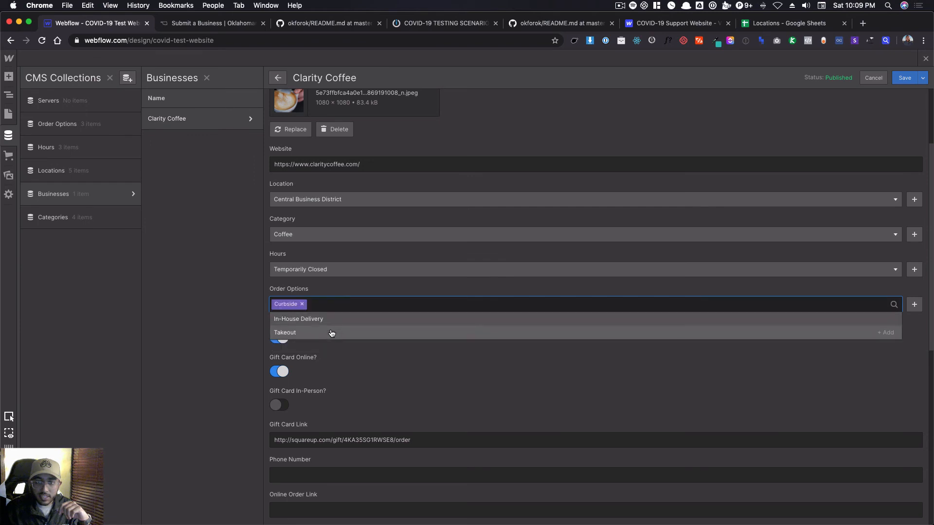
{"action": "left_click", "coordinate": [331, 319]}
{"action": "left_click", "coordinate": [336, 321]}
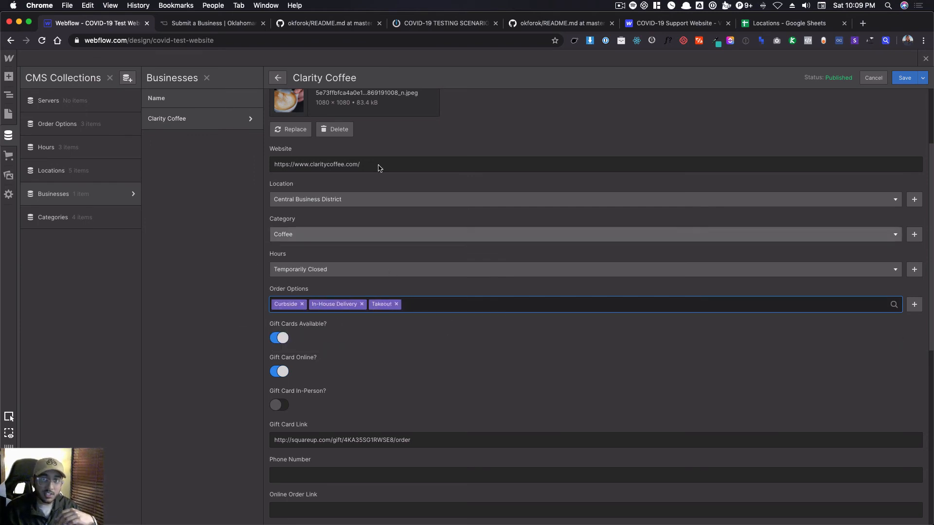
Back in the Integromat scenario's Set Delivery ID formula, replace the outdated delivery variable with the new Webflow trigger's Data: Delivery.
{"action": "left_click", "coordinate": [457, 23]}
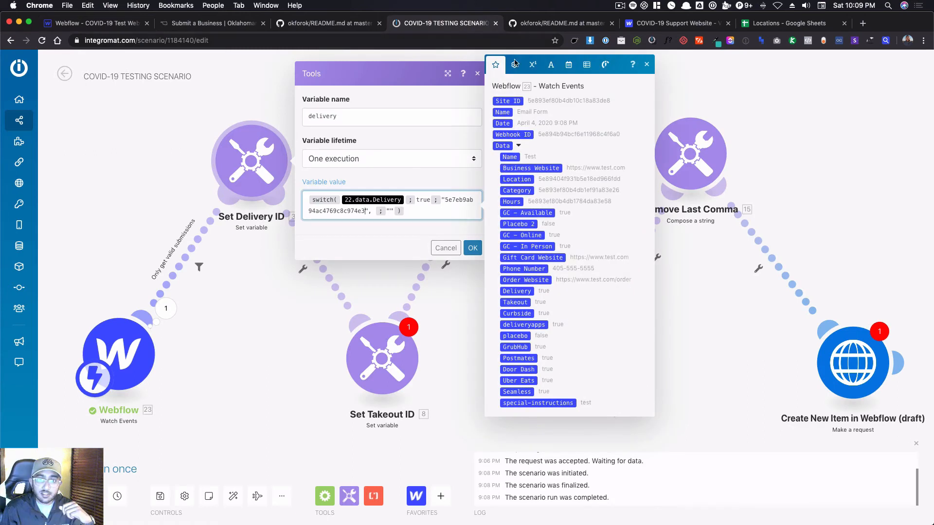
{"action": "double_click", "coordinate": [458, 198]}
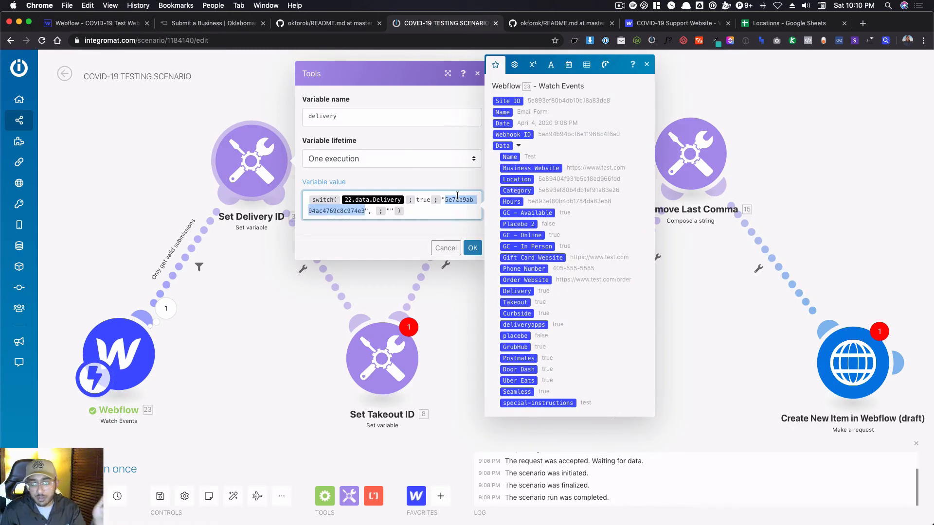
{"action": "left_click", "coordinate": [405, 200]}
{"action": "key", "text": "BackSpace"}
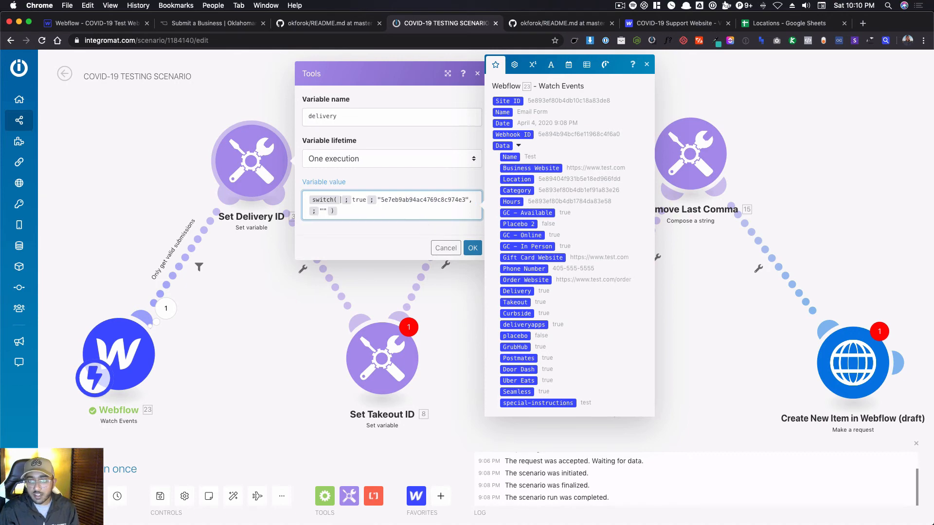
{"action": "left_click", "coordinate": [519, 292]}
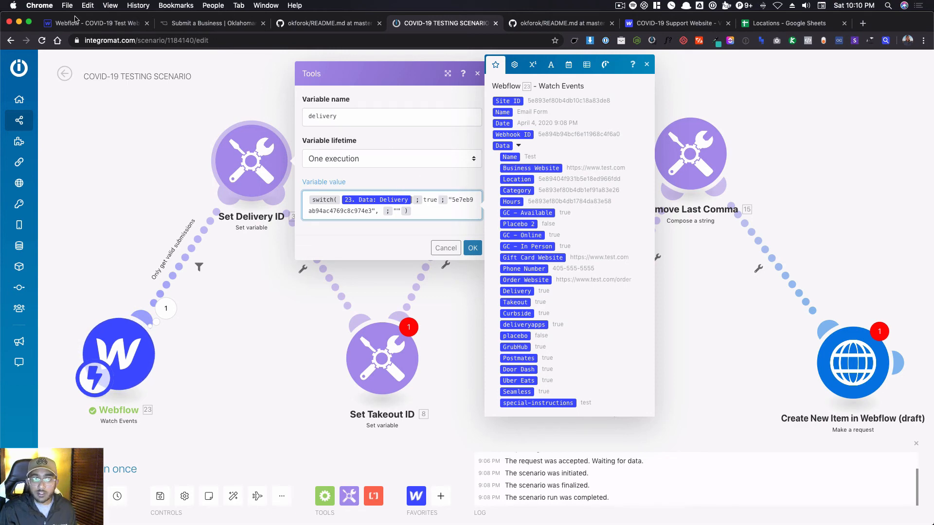
In Webflow, discard the unsaved Clarity Coffee changes and copy the item ID of the In-House Delivery order option.
{"action": "left_click", "coordinate": [81, 23]}
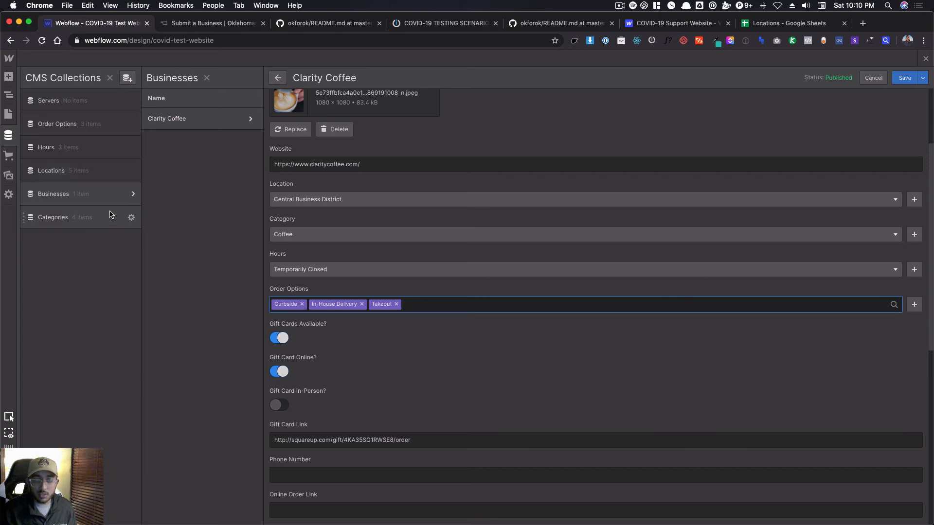
{"action": "left_click", "coordinate": [83, 122]}
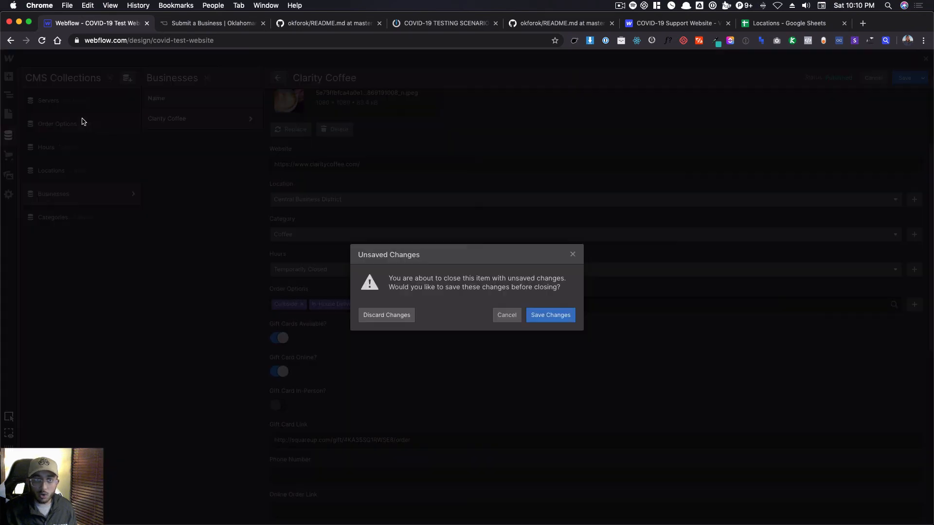
{"action": "left_click", "coordinate": [379, 316]}
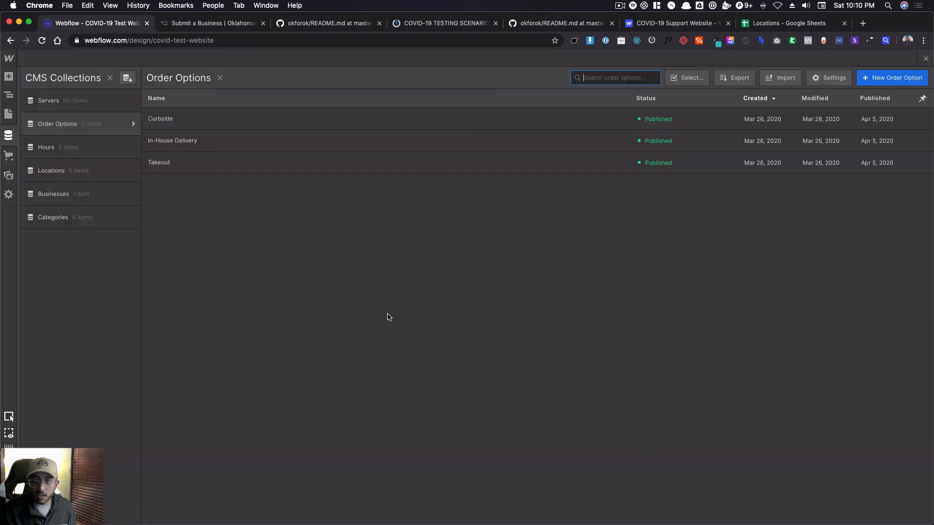
{"action": "left_click", "coordinate": [217, 139]}
{"action": "double_click", "coordinate": [293, 206]}
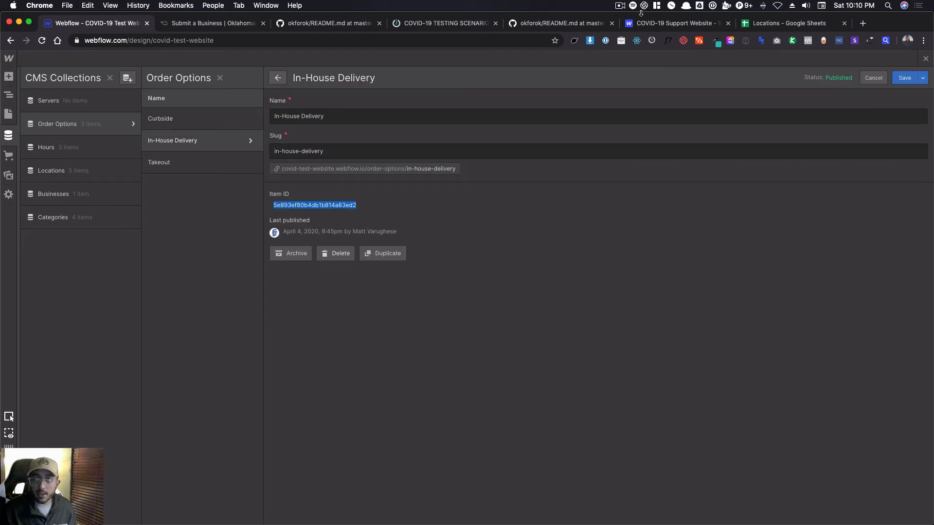
Move the scenario's browser tab beside Webflow's, replace the old ID in the Set Delivery ID formula with the copied one, and save the module.
{"action": "left_click_drag", "start_coordinate": [445, 23], "coordinate": [206, 23]}
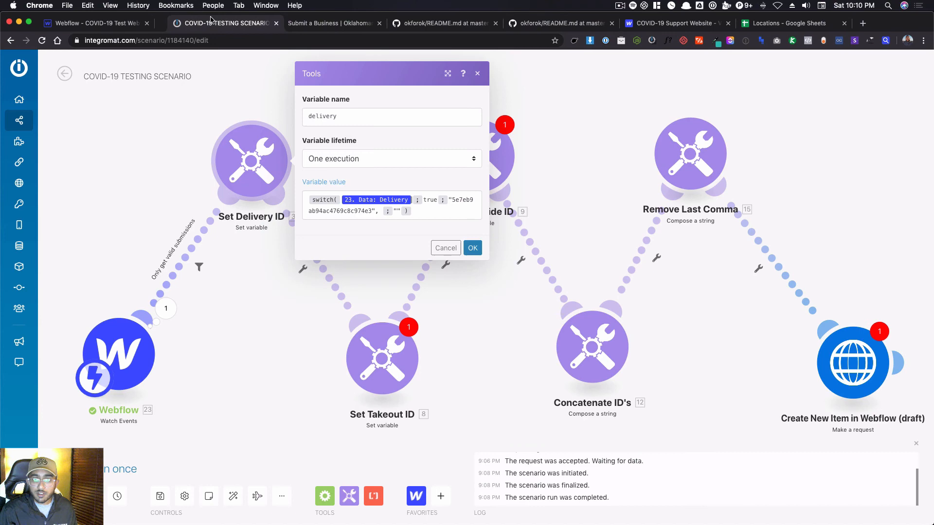
{"action": "double_click", "coordinate": [465, 196]}
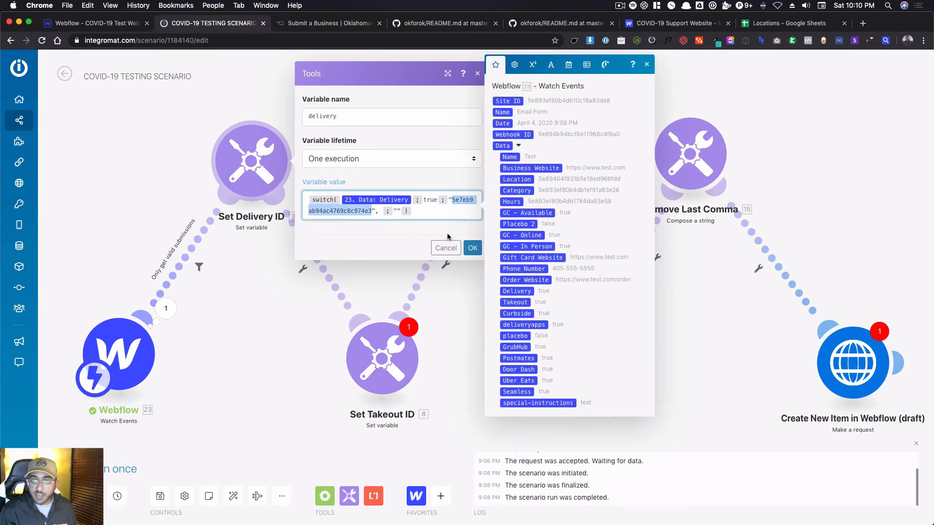
{"action": "type", "text": "5e893ef80b4db1b814a83ed2"}
{"action": "left_click", "coordinate": [475, 249]}
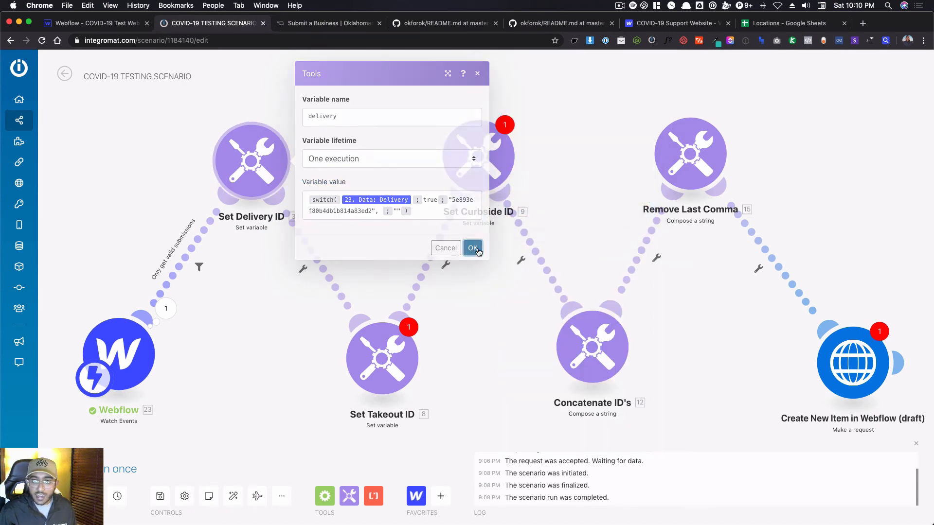
In the Set Takeout ID formula, replace the outdated variable with the new trigger's Data: Takeout and clear the old item ID between the quotes.
{"action": "left_click", "coordinate": [393, 367]}
{"action": "left_click", "coordinate": [532, 399]}
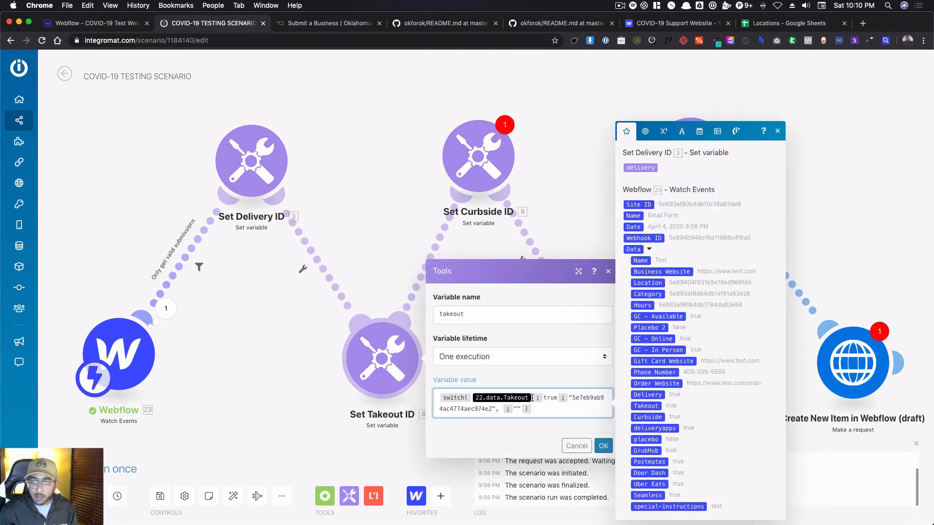
{"action": "key", "text": "BackSpace"}
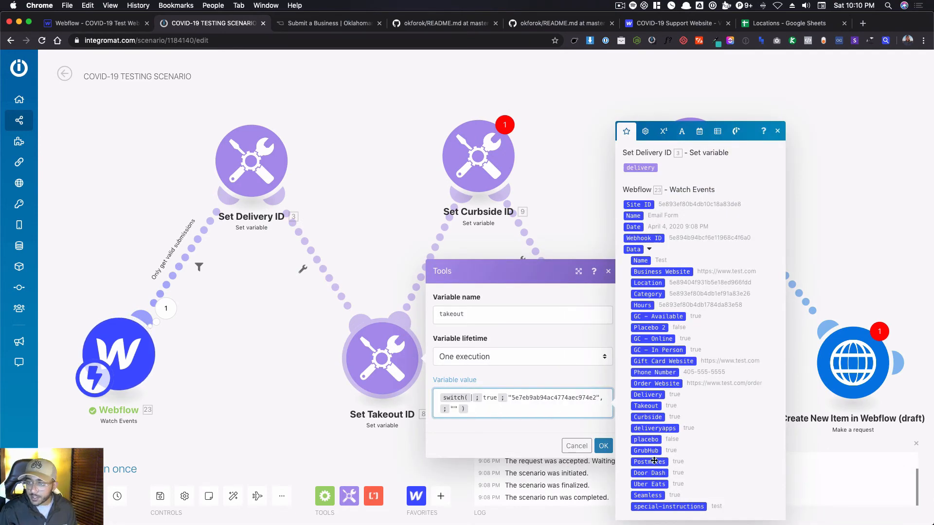
{"action": "left_click", "coordinate": [651, 405]}
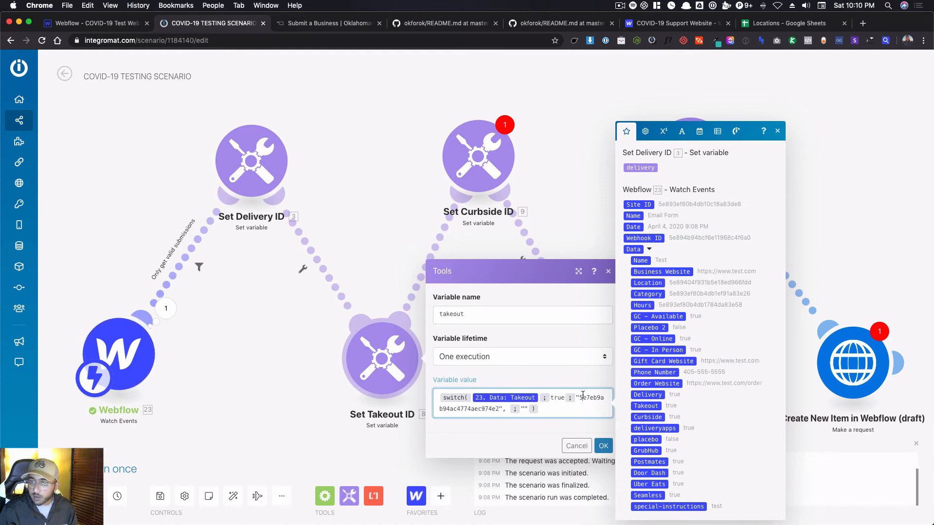
{"action": "double_click", "coordinate": [583, 397]}
{"action": "key", "text": "BackSpace"}
Copy the item ID of the Takeout order option in Webflow's Order Options collection.
{"action": "left_click", "coordinate": [118, 24]}
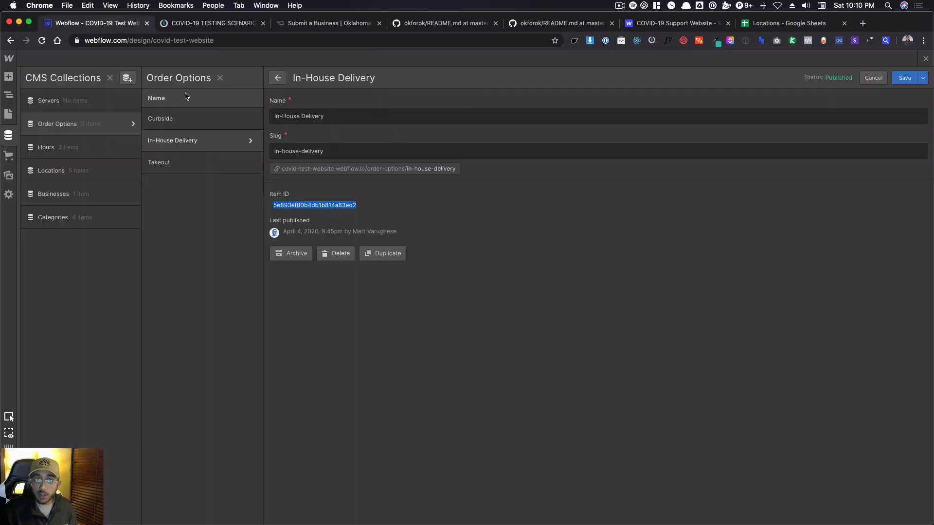
{"action": "left_click", "coordinate": [209, 162]}
{"action": "double_click", "coordinate": [312, 205]}
{"action": "key", "text": "super+c"}
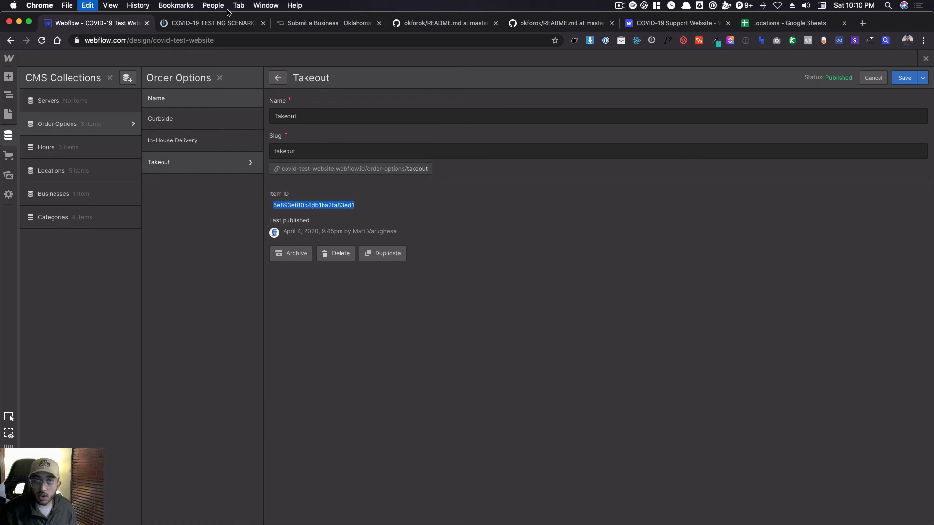
Insert the copied Takeout item ID as the true result of the Set Takeout ID switch formula and save the module.
{"action": "left_click", "coordinate": [214, 22]}
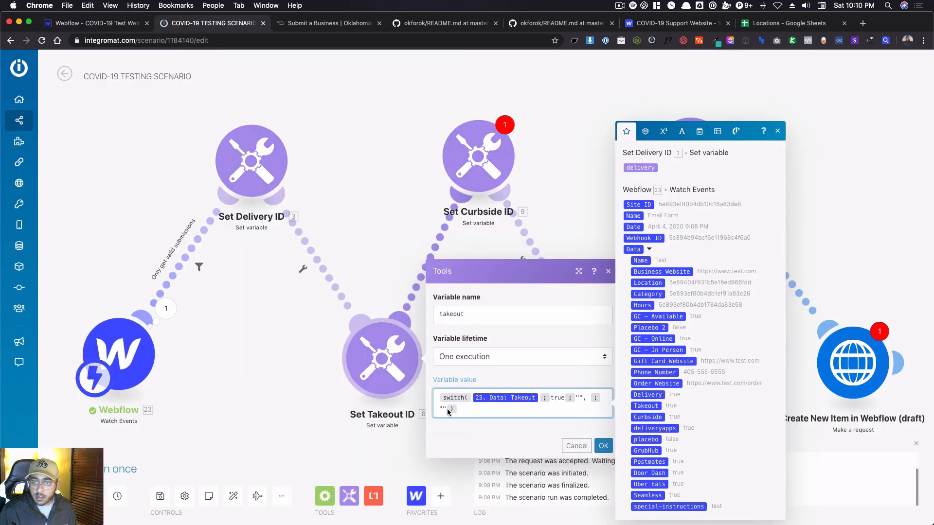
{"action": "key", "text": "super+v"}
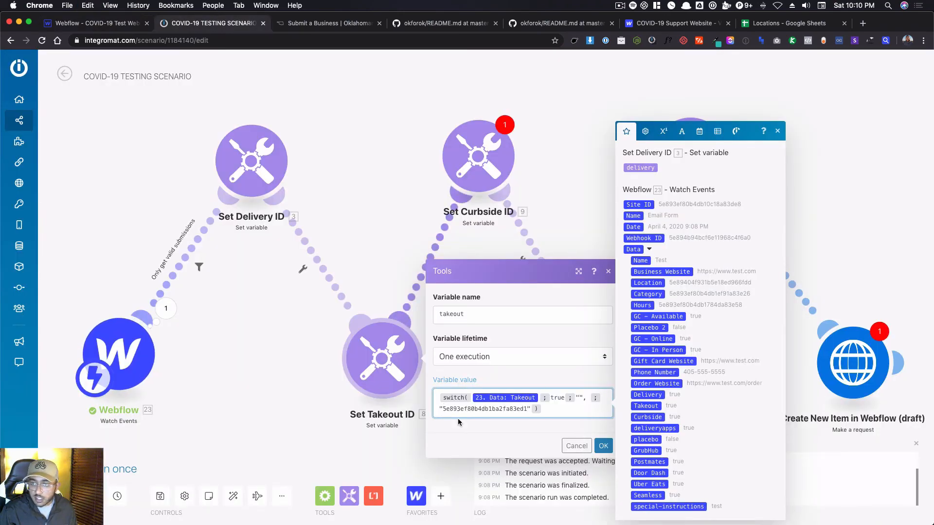
{"action": "key", "text": "super+z"}
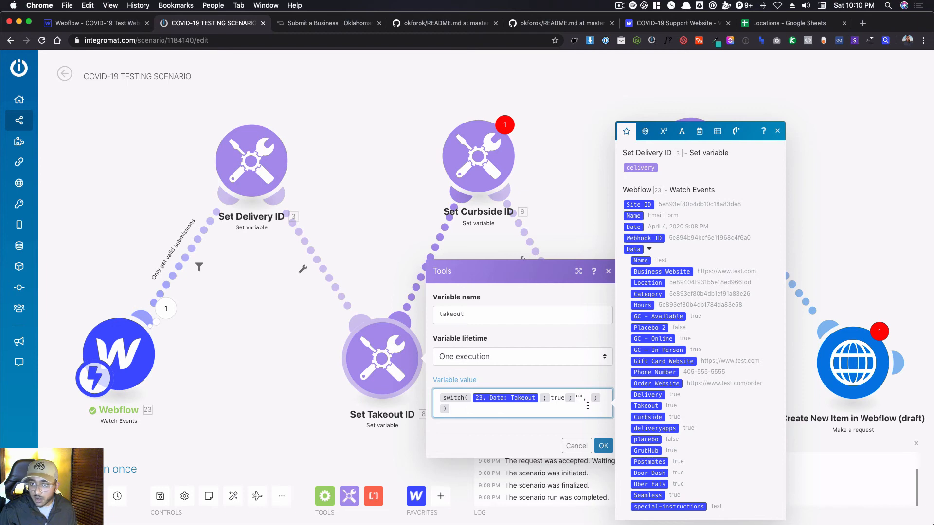
{"action": "key", "text": "super+v"}
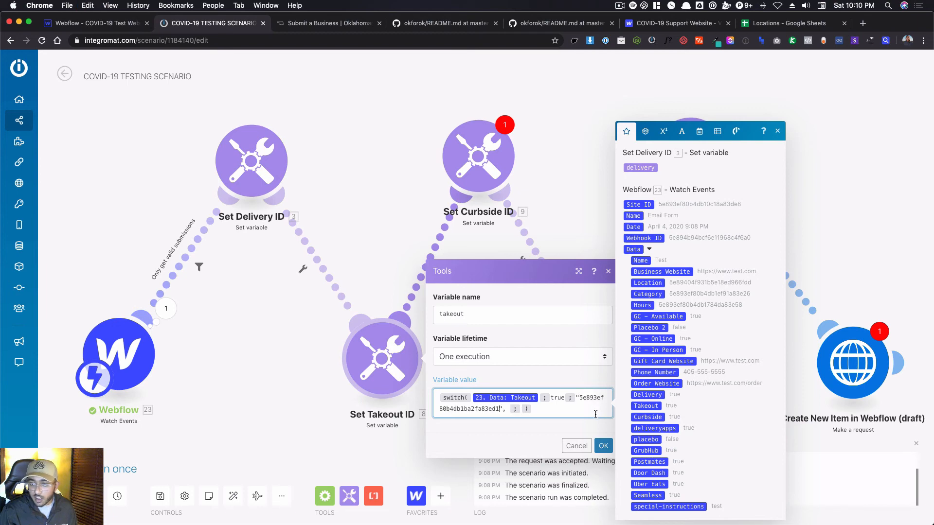
{"action": "left_click", "coordinate": [604, 447]}
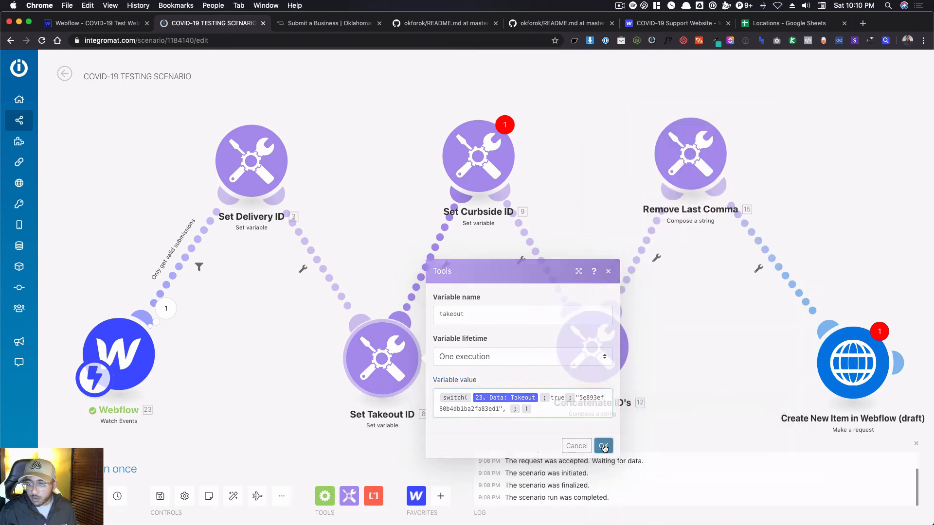
Replace the old ID in the Set Curbside ID formula with the item ID of Webflow's Curbside order option.
{"action": "left_click", "coordinate": [451, 164]}
{"action": "left_click", "coordinate": [95, 23]}
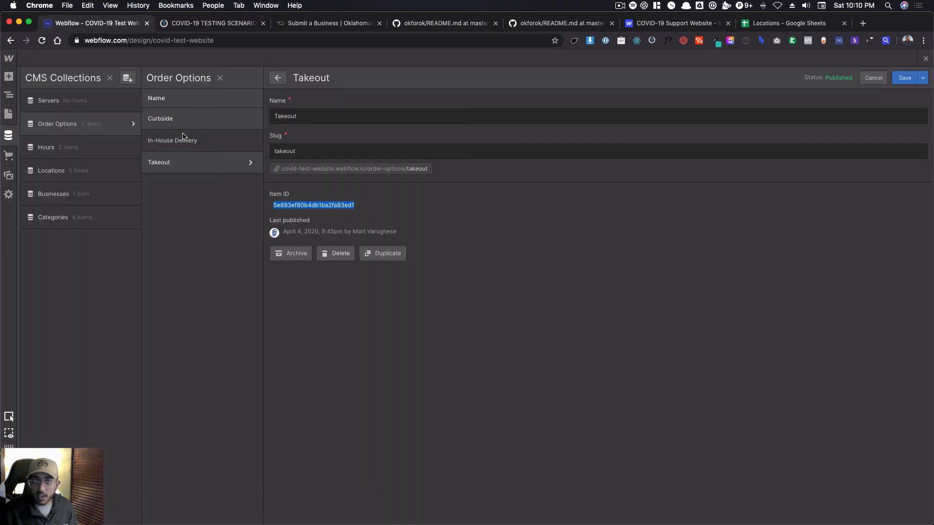
{"action": "left_click", "coordinate": [165, 118]}
{"action": "double_click", "coordinate": [334, 205]}
{"action": "left_click", "coordinate": [258, 24]}
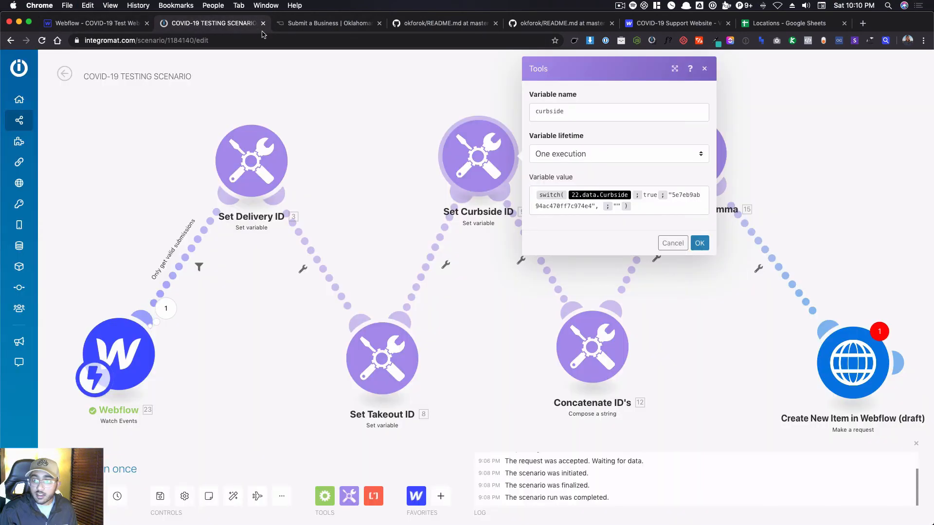
{"action": "double_click", "coordinate": [691, 195]}
{"action": "key", "text": "super+v"}
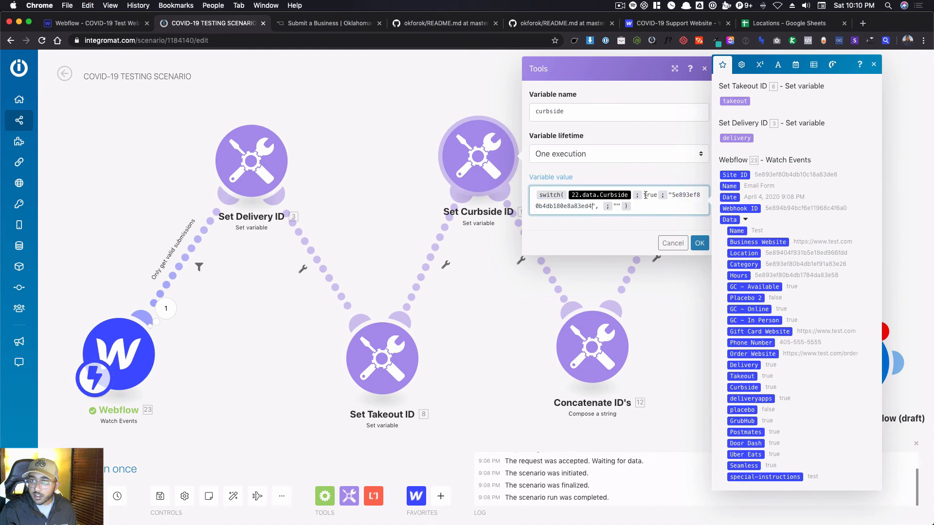
Replace the outdated variable in the Set Curbside ID switch formula with the new trigger's Data: Curbside and save the module.
{"action": "key", "text": "BackSpace"}
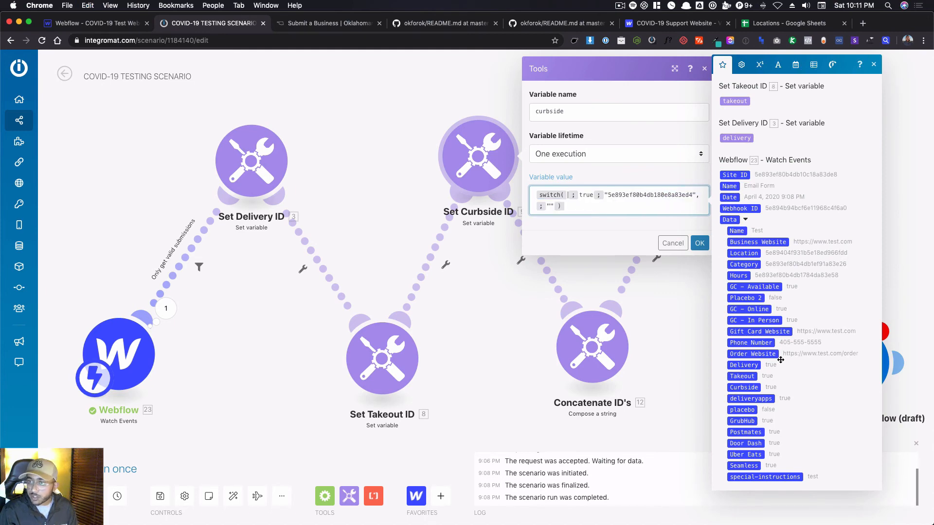
{"action": "left_click", "coordinate": [744, 387]}
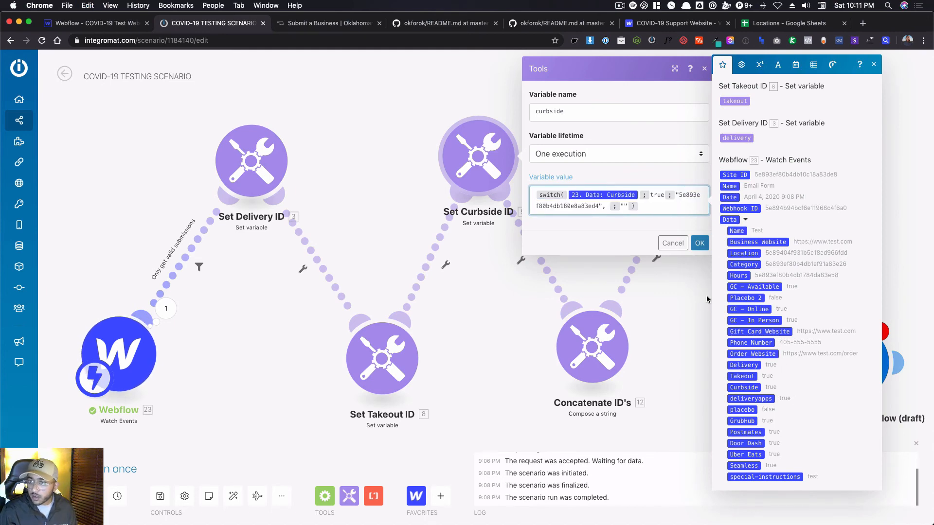
{"action": "left_click", "coordinate": [699, 245]}
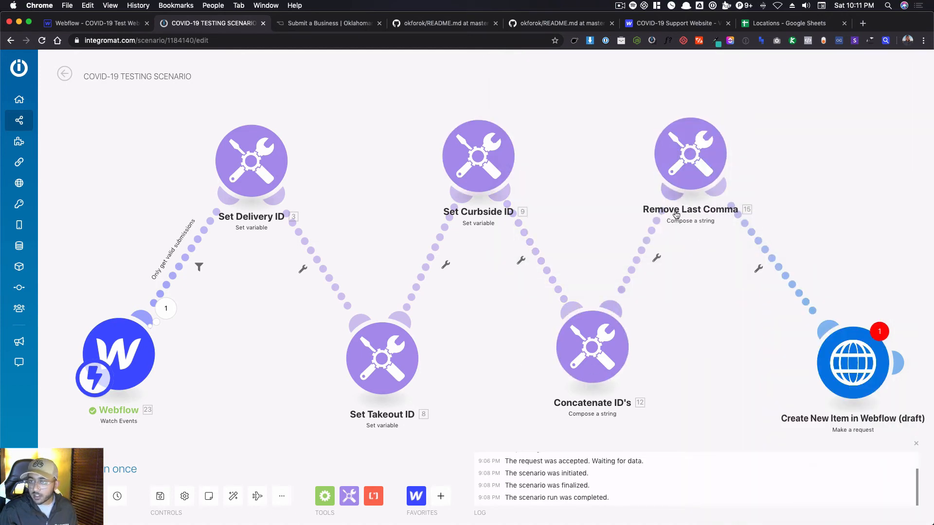
Review the Remove Last Comma formula, close it, and open the Create New Item in Webflow (draft) module to examine its request content.
{"action": "left_click", "coordinate": [698, 155]}
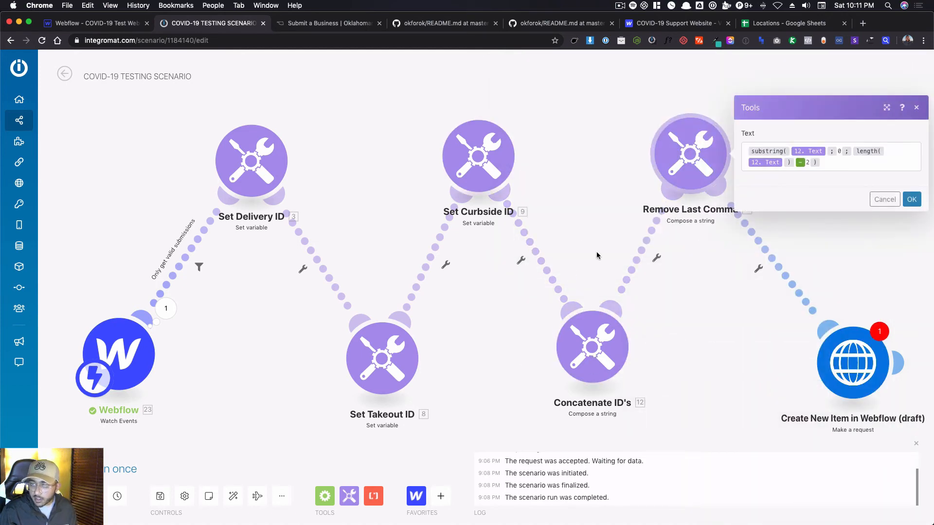
{"action": "left_click", "coordinate": [628, 161]}
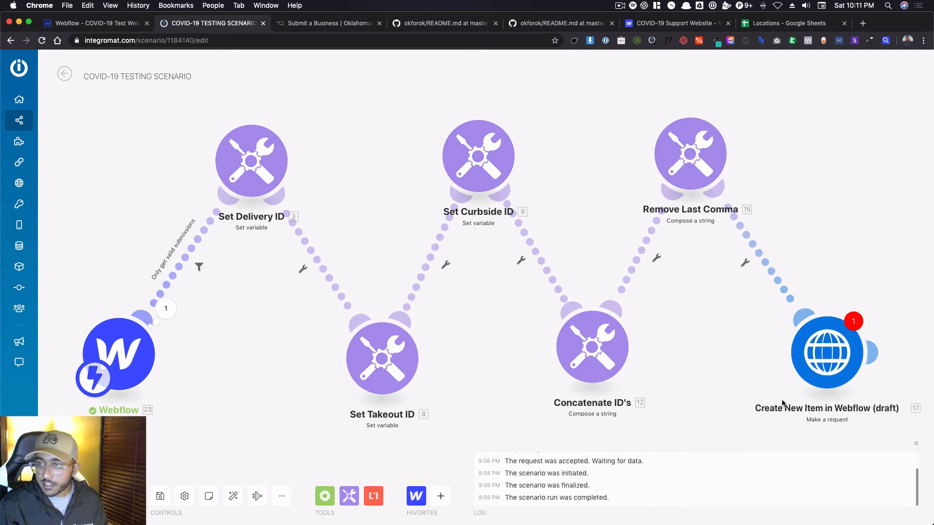
{"action": "left_click", "coordinate": [840, 373]}
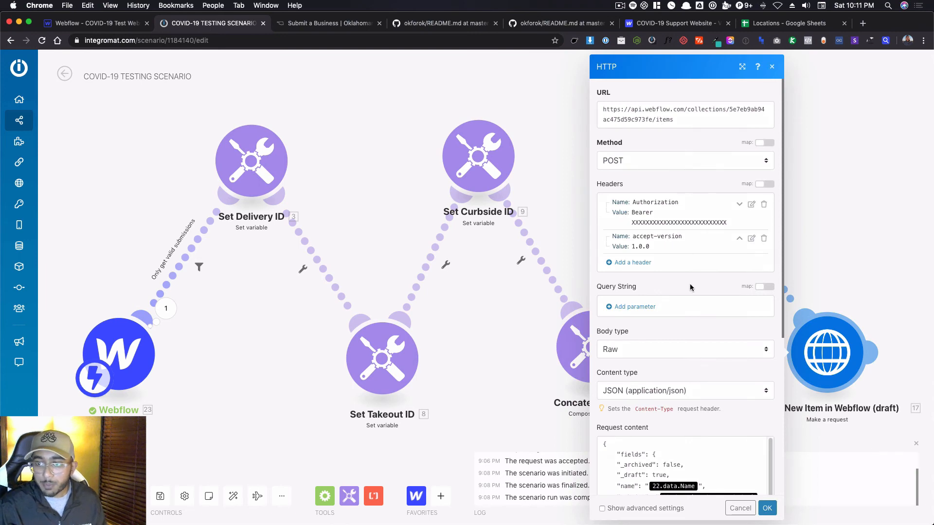
{"action": "scroll", "coordinate": [690, 284], "scroll_direction": "down", "scroll_amount": 10}
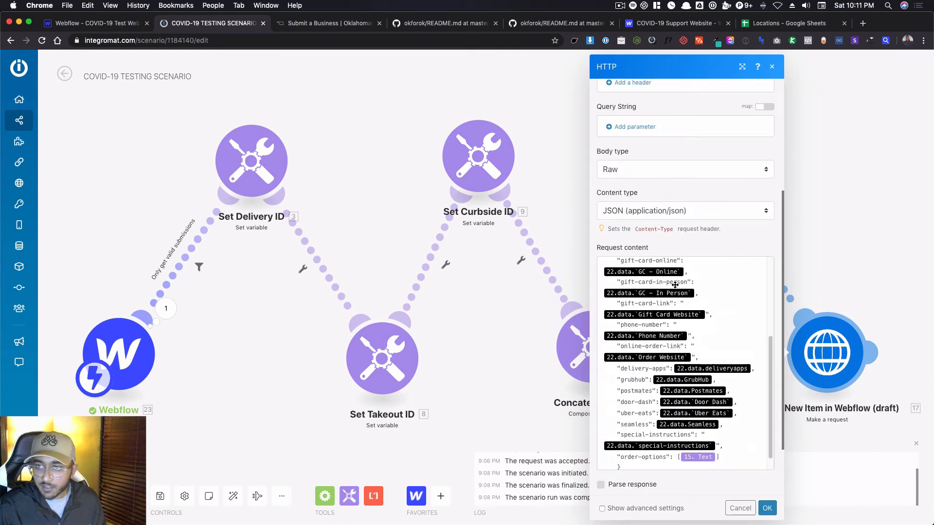
{"action": "scroll", "coordinate": [675, 285], "scroll_direction": "up", "scroll_amount": 10}
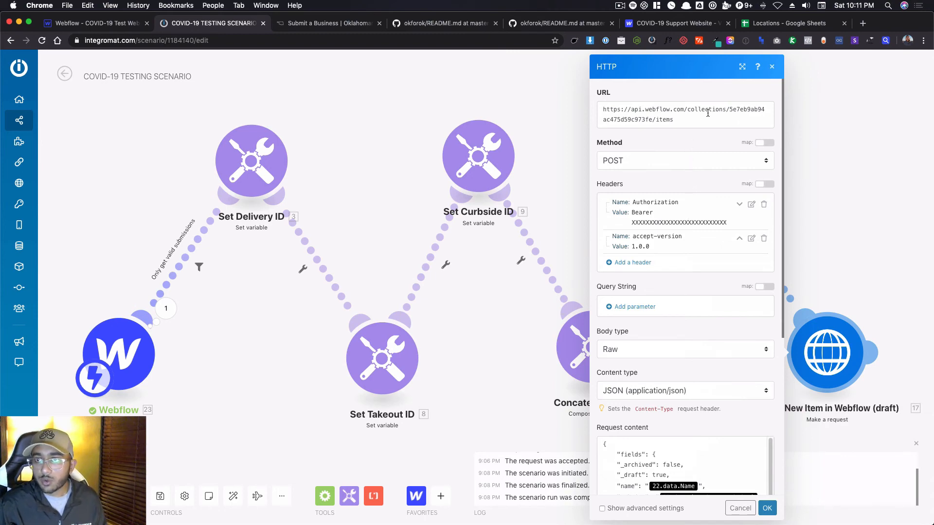
Copy the collection ID of the Businesses collection from its settings in Webflow.
{"action": "double_click", "coordinate": [744, 109]}
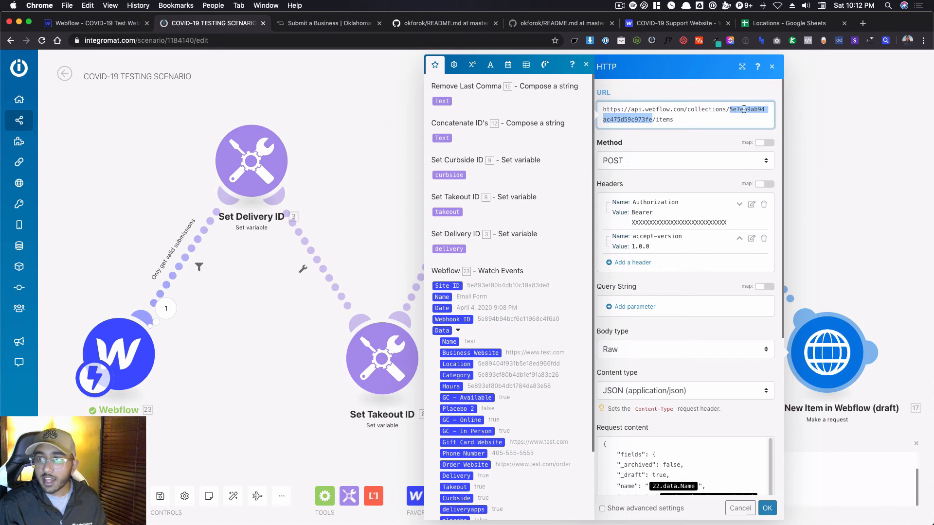
{"action": "left_click", "coordinate": [106, 24]}
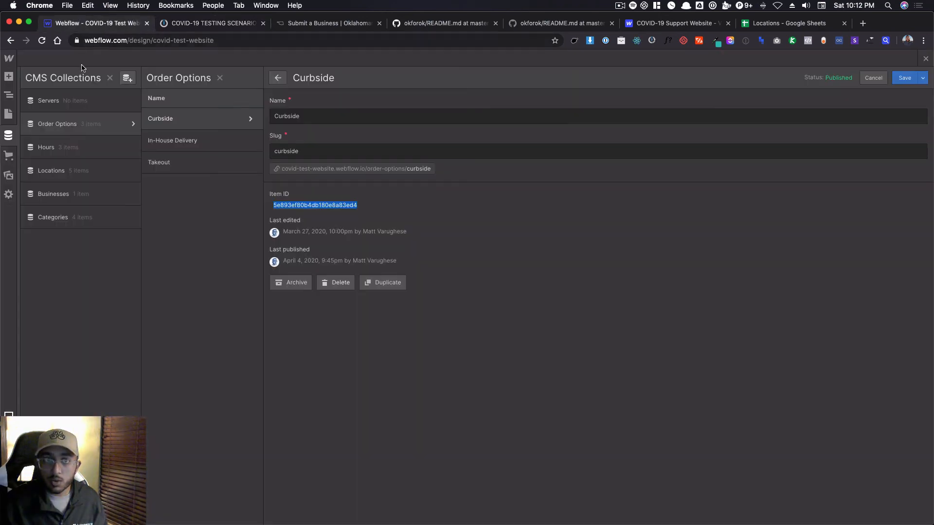
{"action": "left_click", "coordinate": [92, 203]}
{"action": "left_click", "coordinate": [131, 194]}
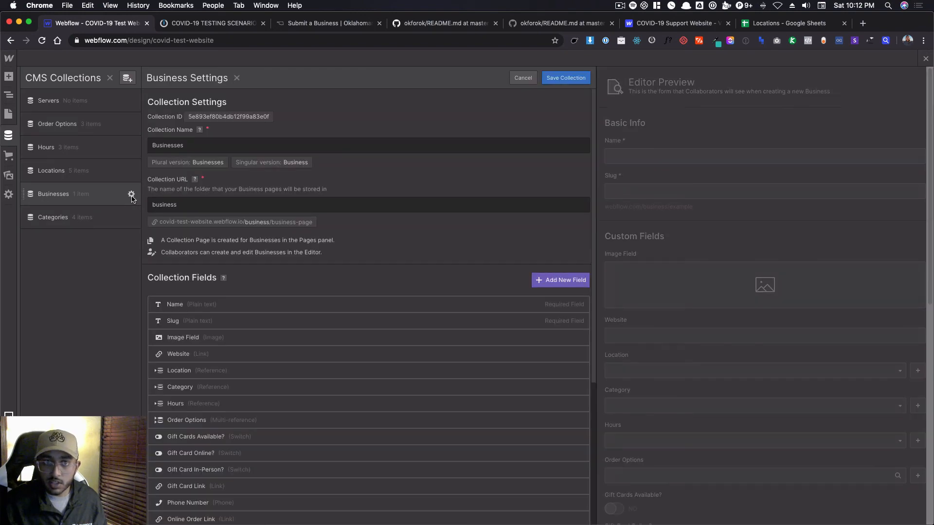
{"action": "double_click", "coordinate": [207, 117]}
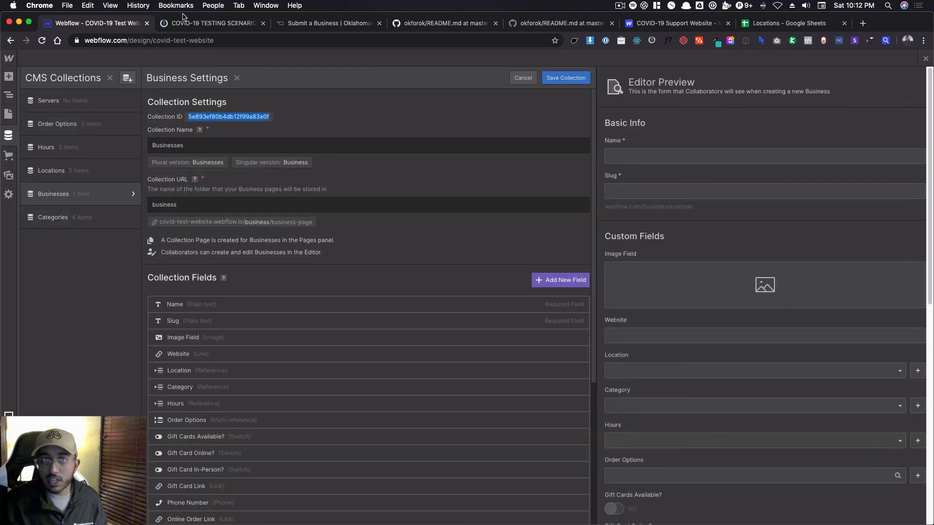
Replace the old collection ID in the Integromat HTTP request URL with the copied Businesses collection ID, 5e893ef80b4db12f99a83e0f.
{"action": "left_click", "coordinate": [187, 22]}
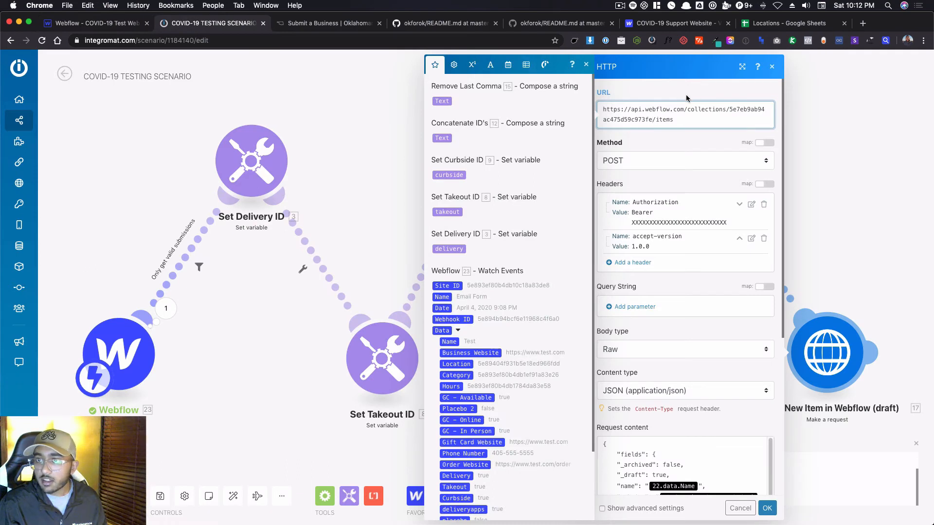
{"action": "double_click", "coordinate": [752, 109]}
{"action": "key", "text": "cmd+v"}
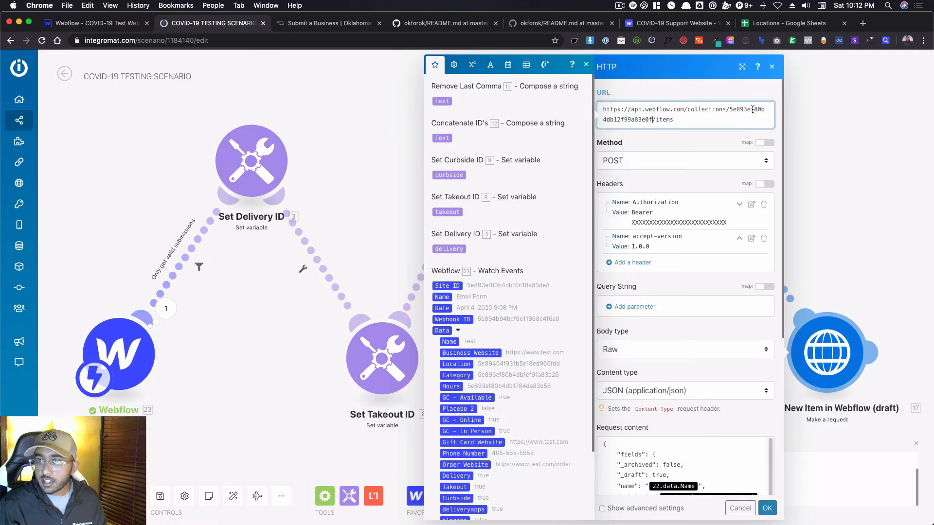
{"action": "left_click", "coordinate": [690, 137]}
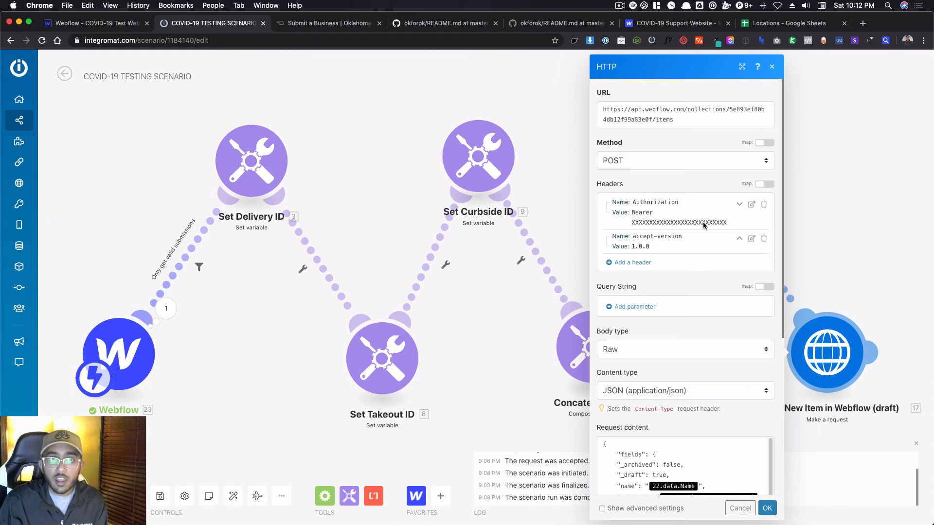
Generate a new API token under API Access in the Webflow project's integration settings.
{"action": "left_click", "coordinate": [105, 23]}
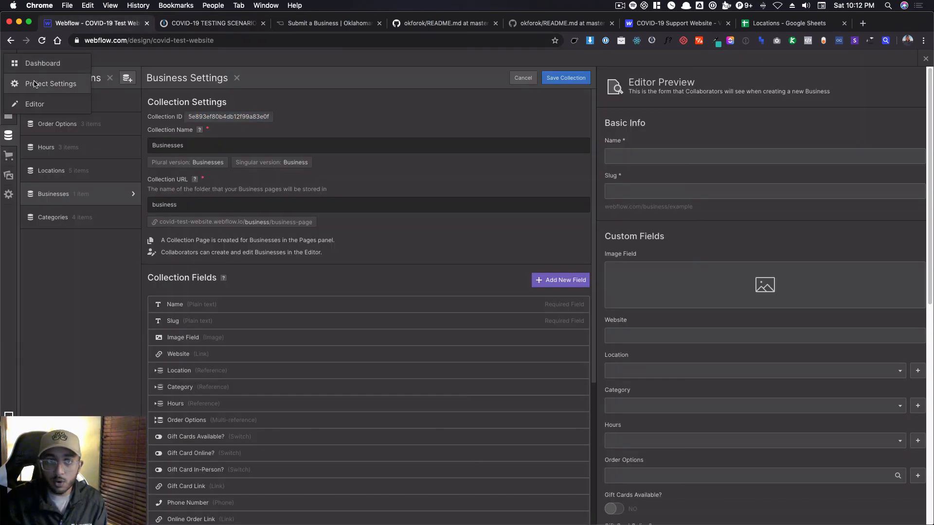
{"action": "left_click", "coordinate": [34, 84]}
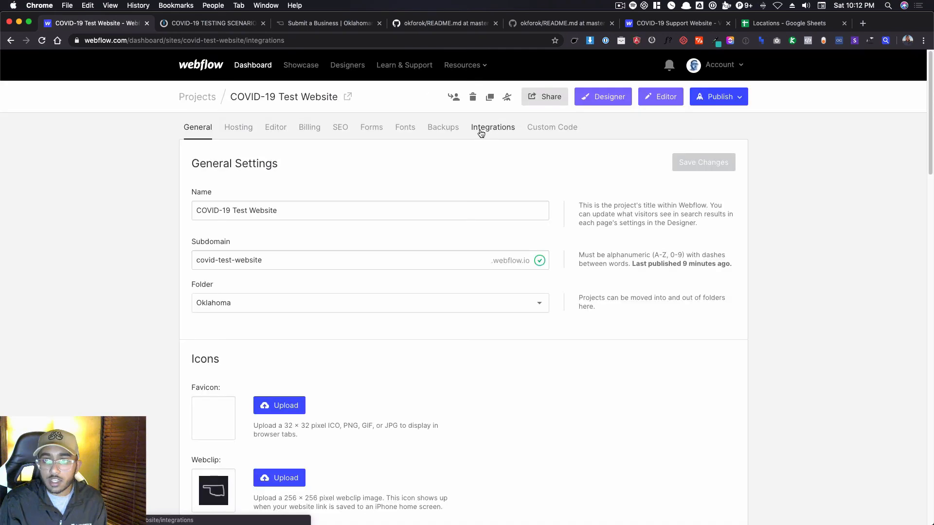
{"action": "left_click", "coordinate": [481, 131]}
{"action": "scroll", "coordinate": [159, 218], "scroll_direction": "down", "scroll_amount": 10}
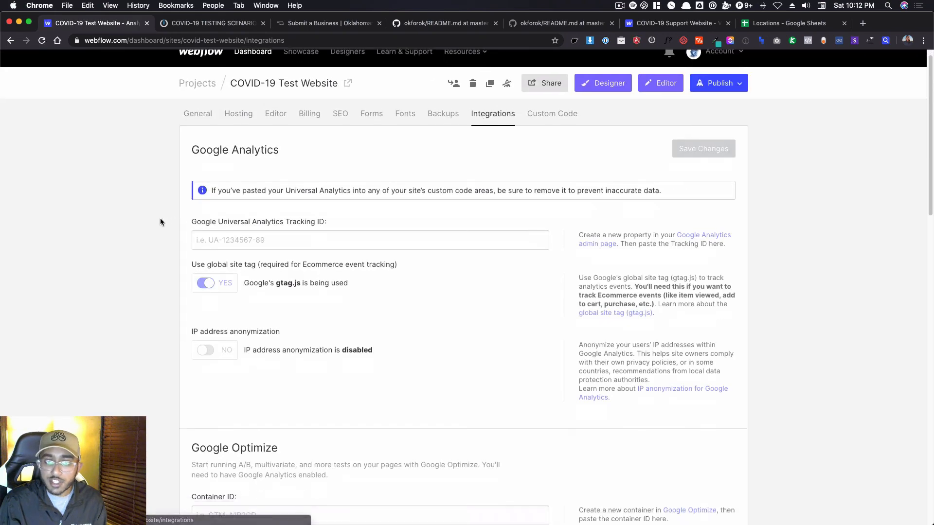
{"action": "scroll", "coordinate": [159, 218], "scroll_direction": "down", "scroll_amount": 8}
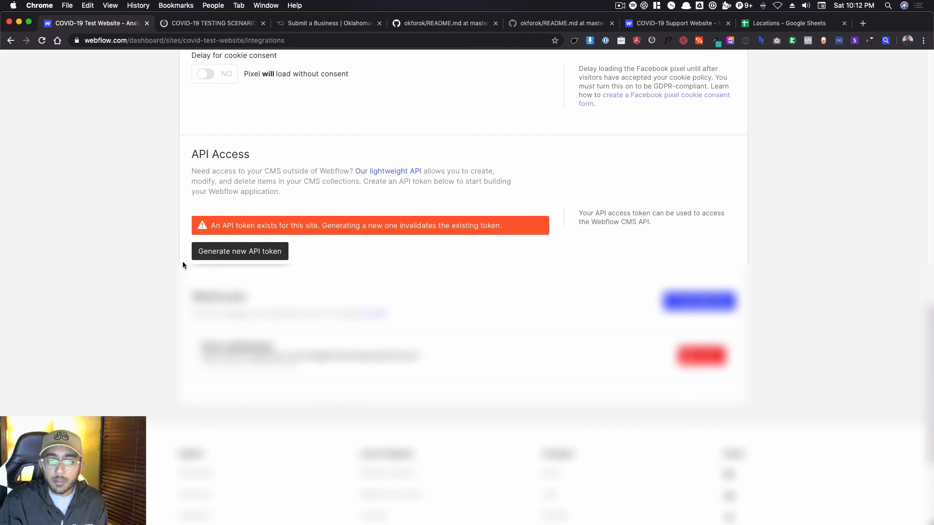
{"action": "left_click", "coordinate": [208, 252]}
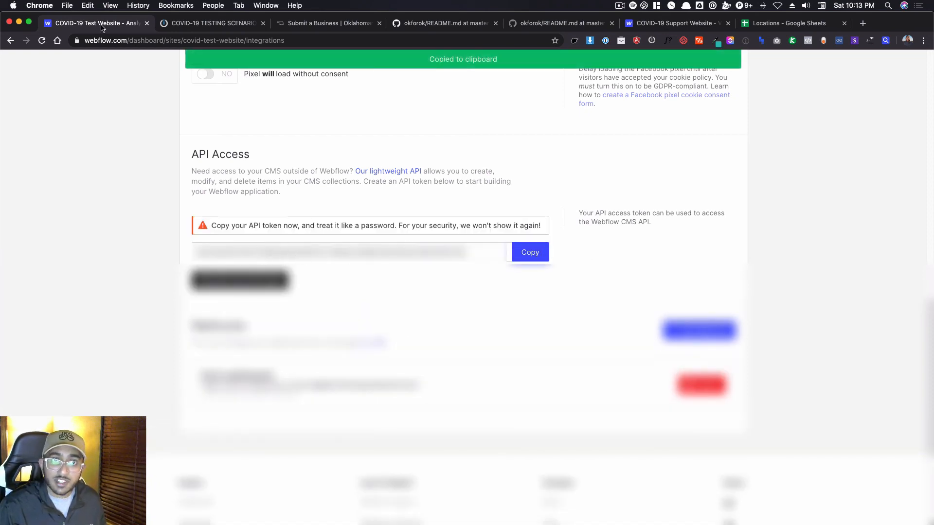
Replace the placeholder after Bearer in the Integromat request's Authorization header with the new Webflow API token and save the header.
{"action": "left_click", "coordinate": [211, 28]}
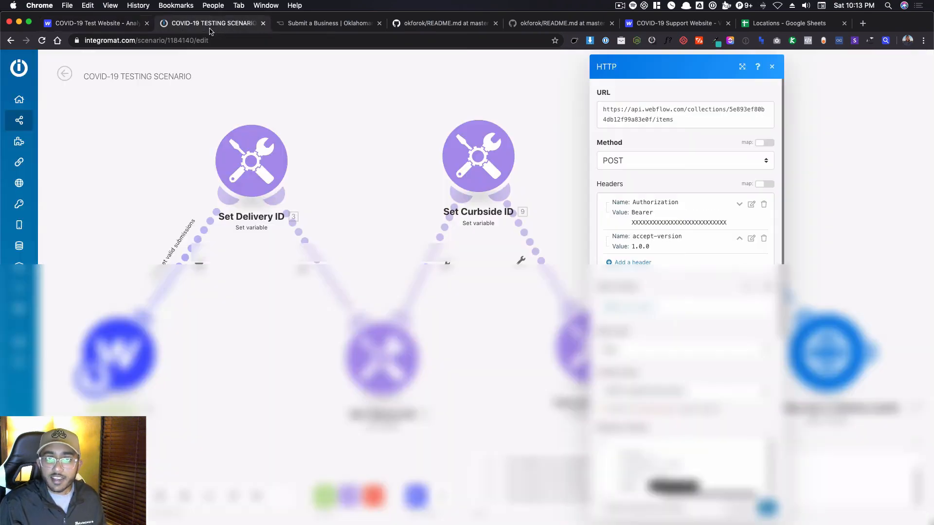
{"action": "left_click", "coordinate": [751, 204]}
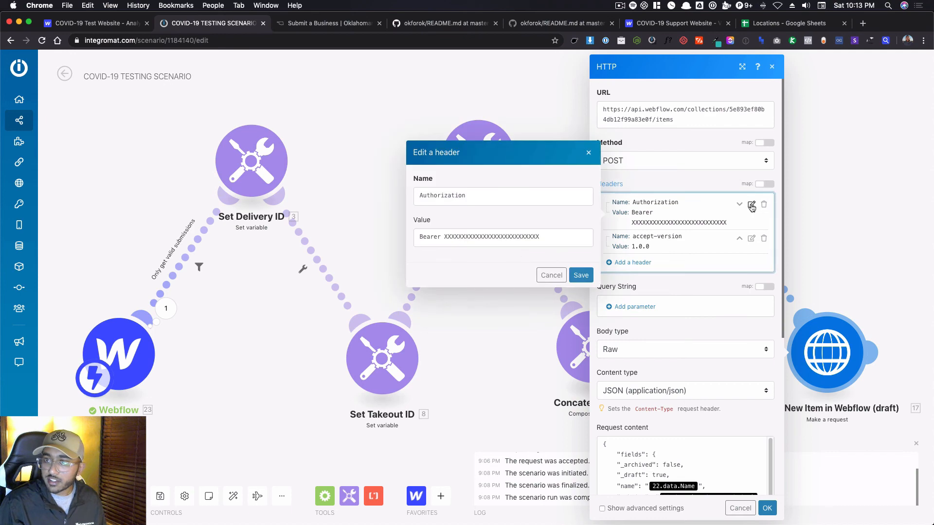
{"action": "left_click", "coordinate": [479, 235]}
{"action": "double_click", "coordinate": [479, 236]}
{"action": "key", "text": "super+v"}
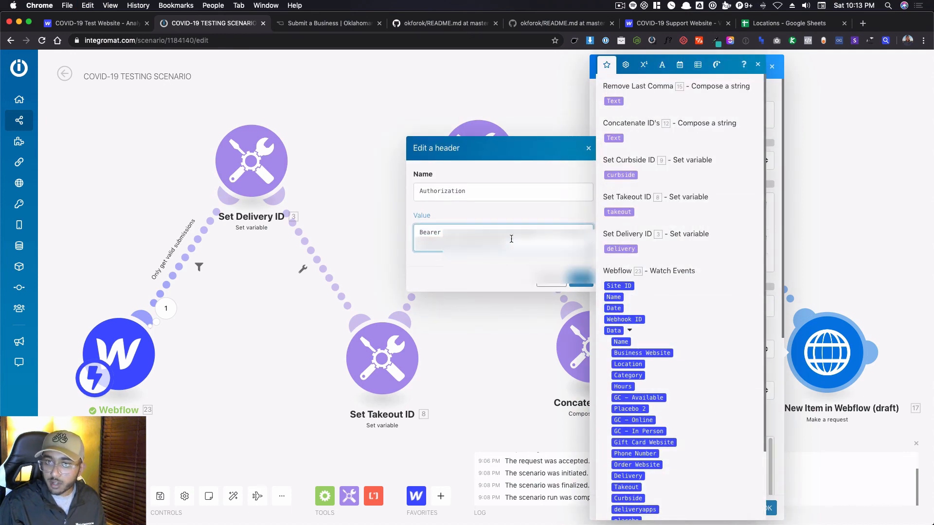
{"action": "left_click", "coordinate": [586, 279]}
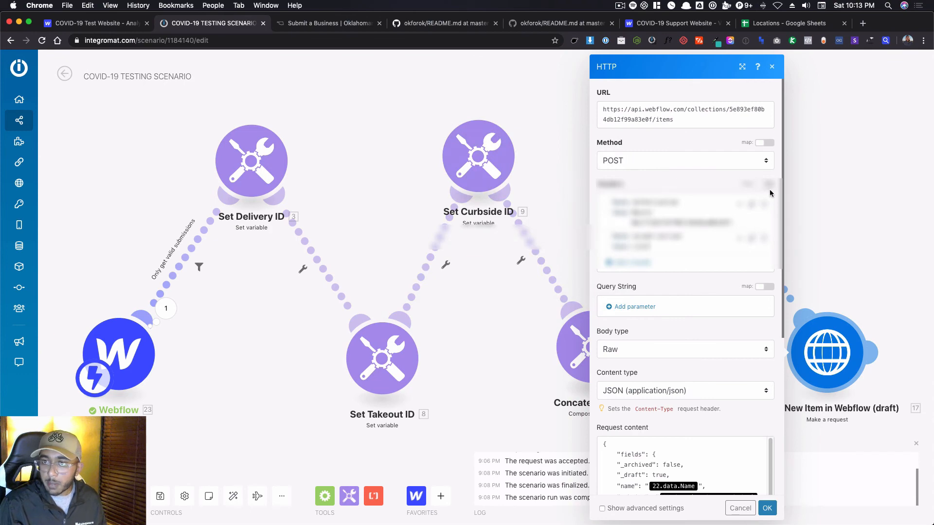
In the request content, replace the outdated name and website variables with the new trigger's Data: Name and Data: Business Website.
{"action": "scroll", "coordinate": [706, 195], "scroll_direction": "down", "scroll_amount": 5}
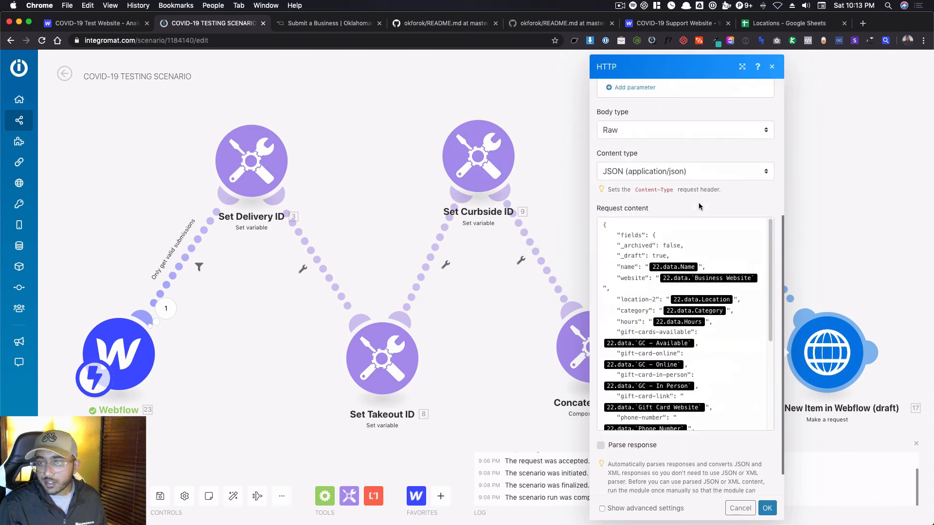
{"action": "scroll", "coordinate": [723, 266], "scroll_direction": "down", "scroll_amount": 5}
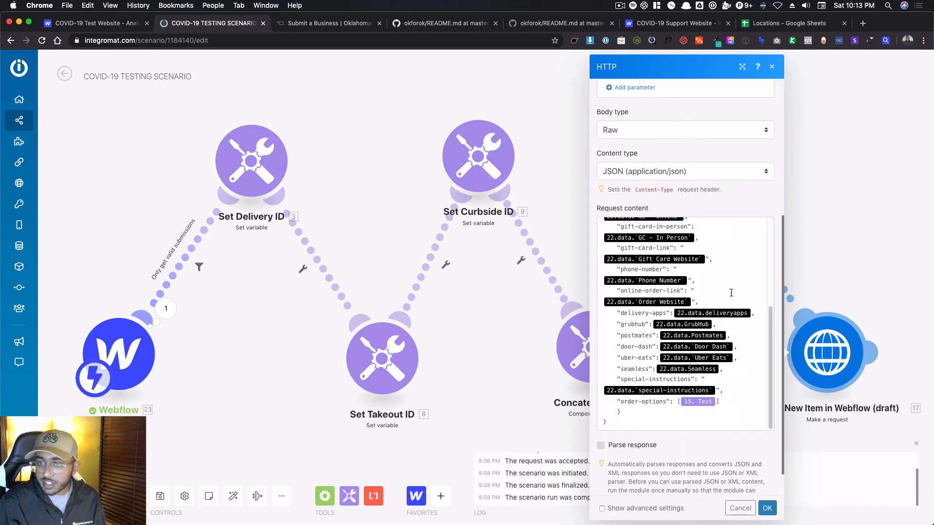
{"action": "scroll", "coordinate": [732, 292], "scroll_direction": "up", "scroll_amount": 8}
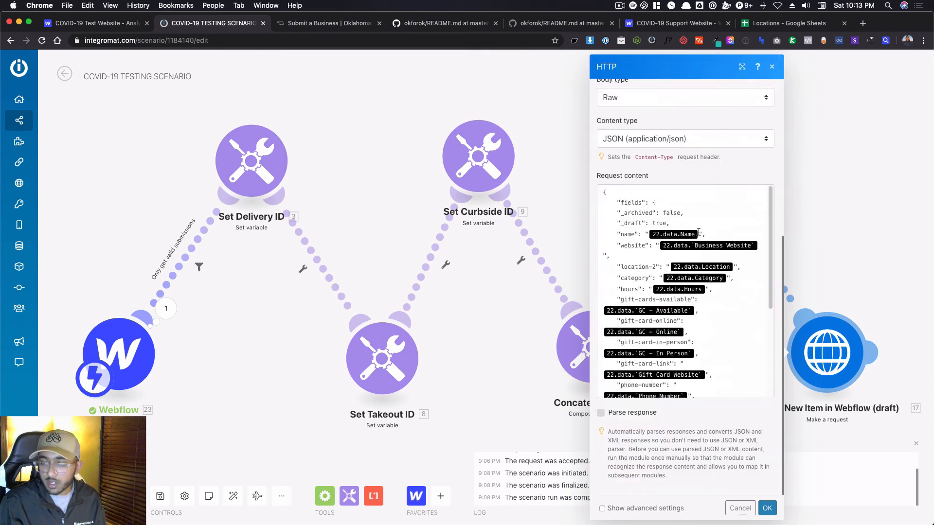
{"action": "left_click", "coordinate": [734, 263]}
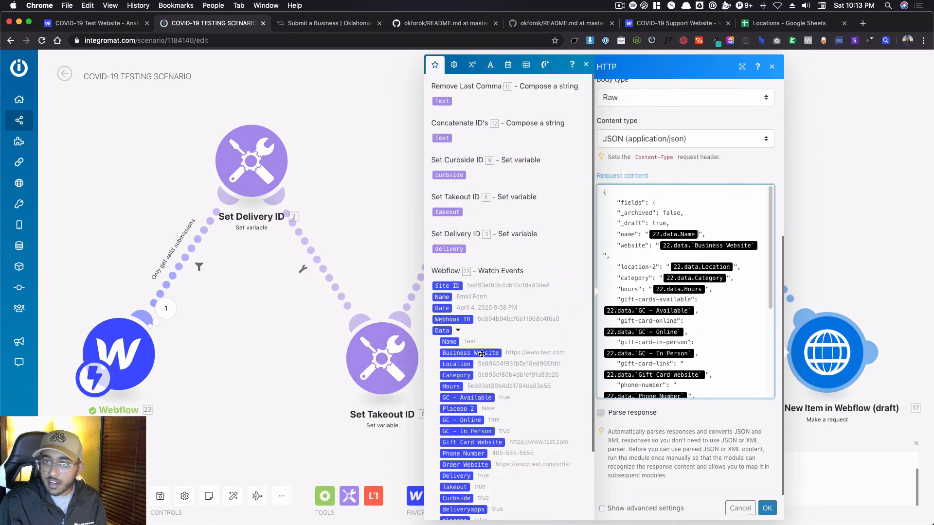
{"action": "key", "text": "BackSpace"}
{"action": "left_click", "coordinate": [452, 342]}
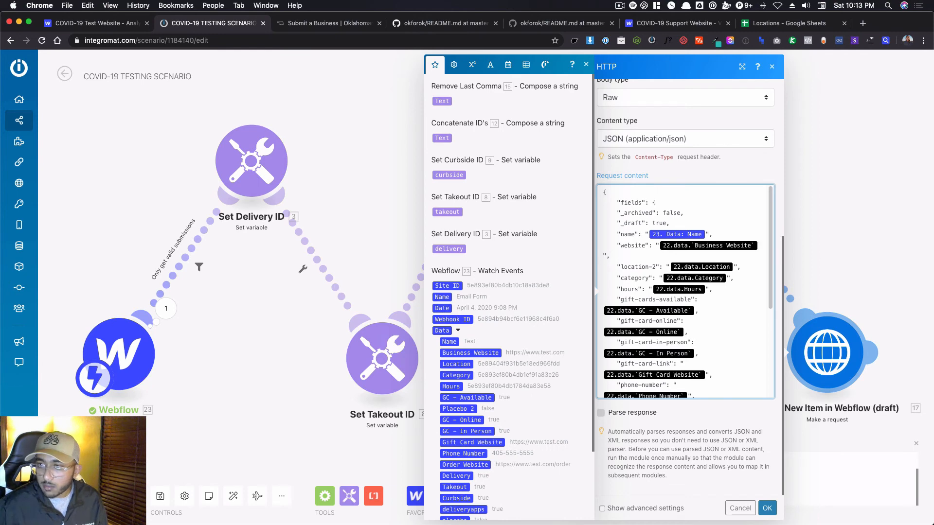
{"action": "key", "text": "BackSpace"}
{"action": "left_click", "coordinate": [470, 353]}
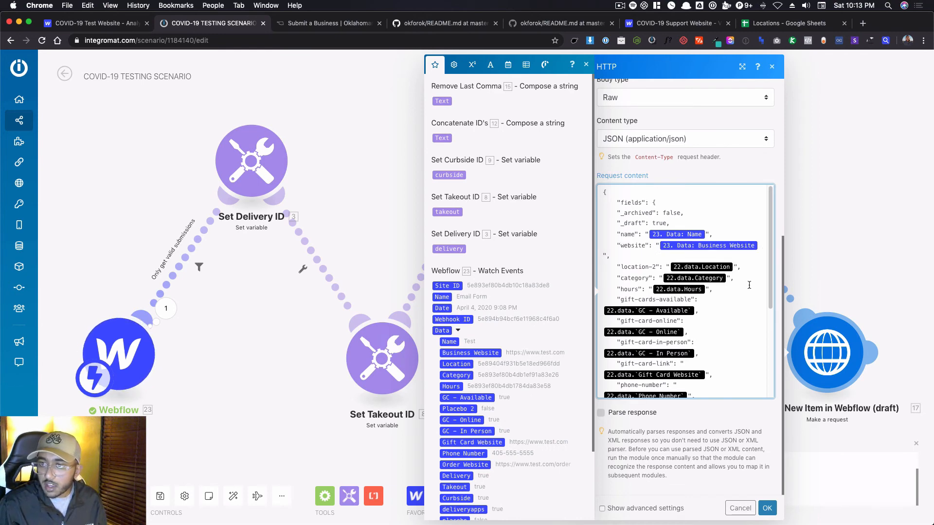
In the request content, replace the outdated location-2, category and hours variables with the trigger's Data: Location, Data: Category and Data: Hours.
{"action": "key", "text": "BackSpace"}
{"action": "left_click", "coordinate": [458, 364]}
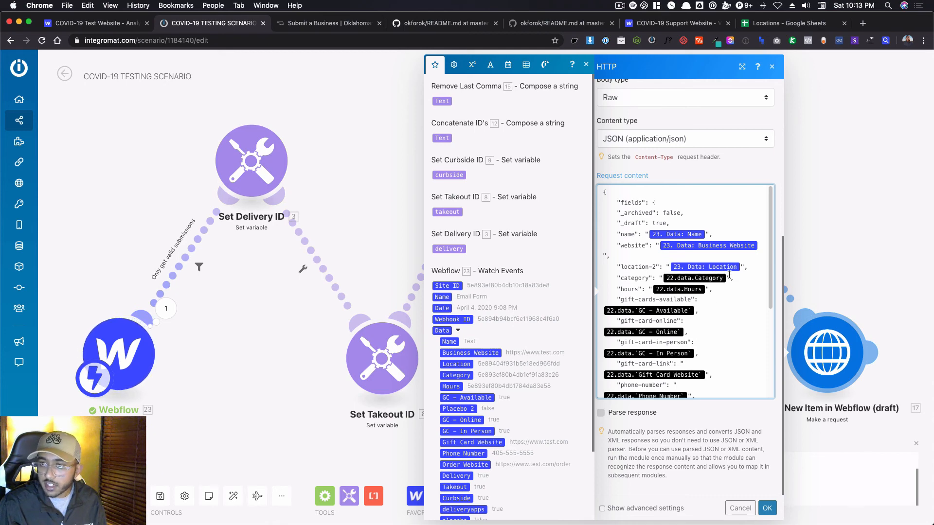
{"action": "key", "text": "BackSpace"}
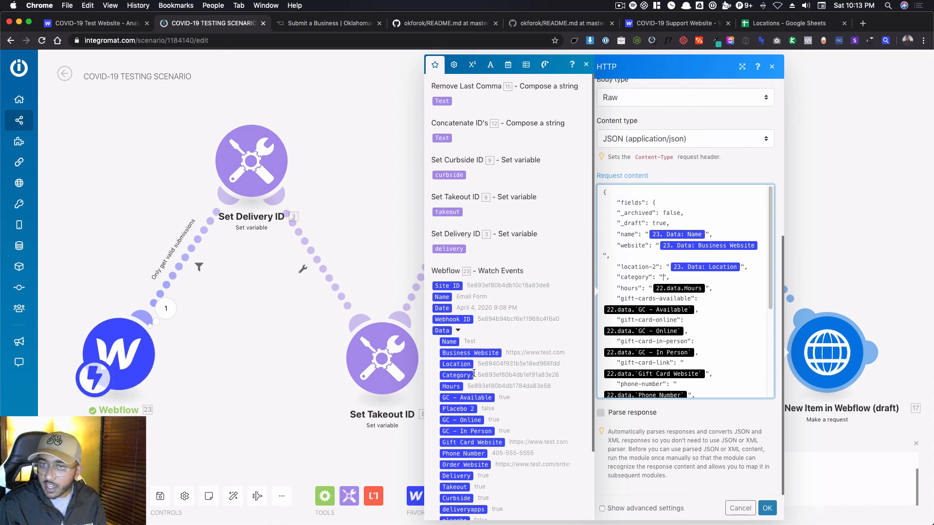
{"action": "left_click", "coordinate": [456, 376]}
{"action": "key", "text": "BackSpace"}
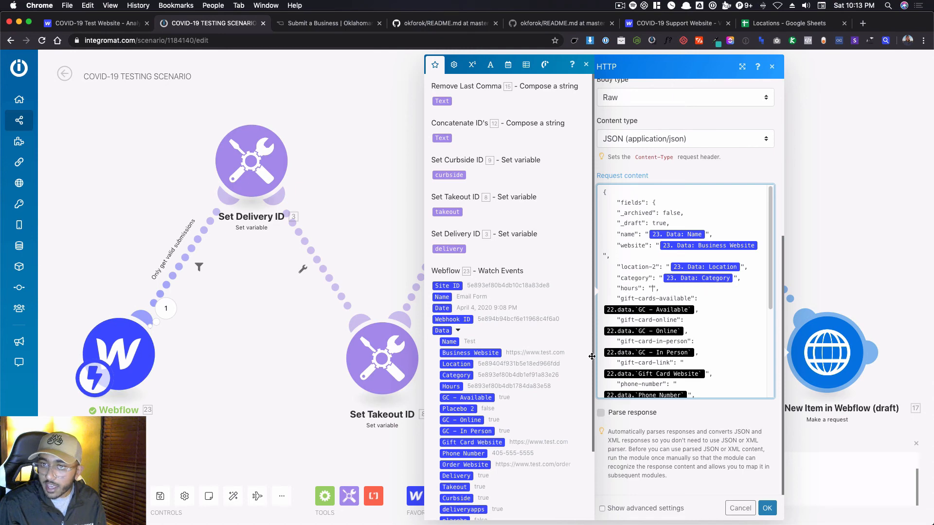
{"action": "left_click", "coordinate": [451, 387]}
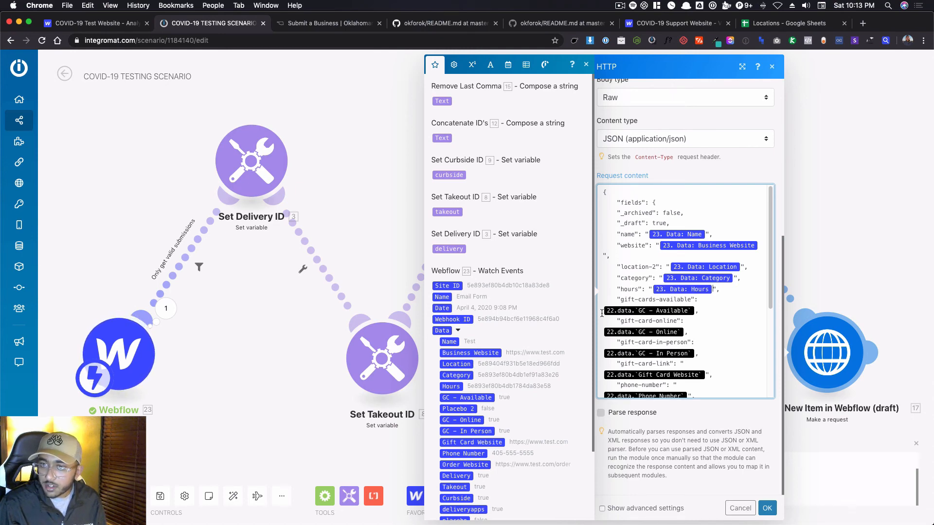
Replace the three outdated gift card availability variables with the trigger's Data: GC - Available, Data: GC - Online and Data: GC - In Person.
{"action": "key", "text": "BackSpace"}
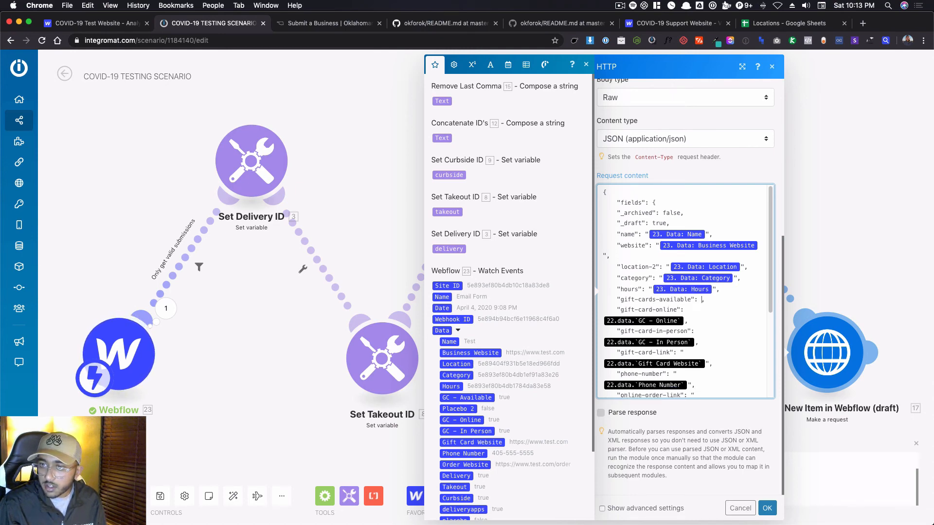
{"action": "left_click", "coordinate": [485, 398]}
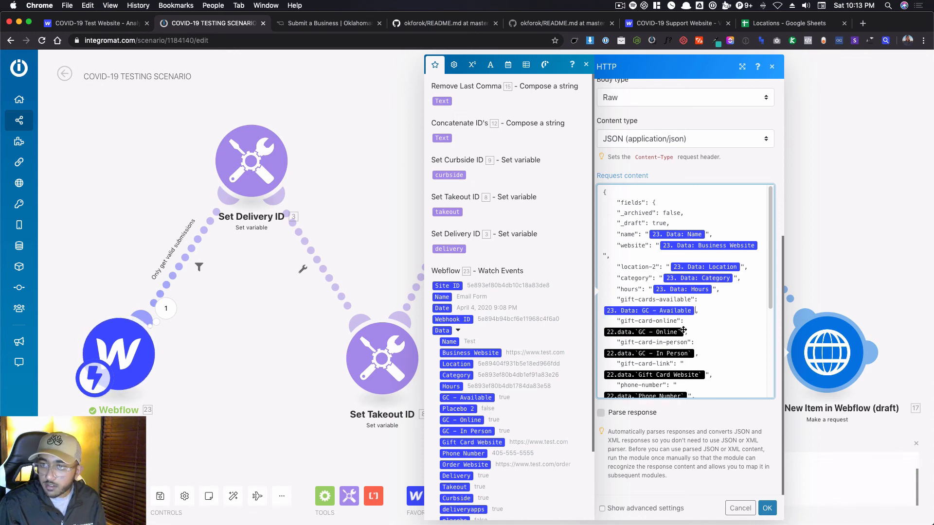
{"action": "key", "text": "BackSpace"}
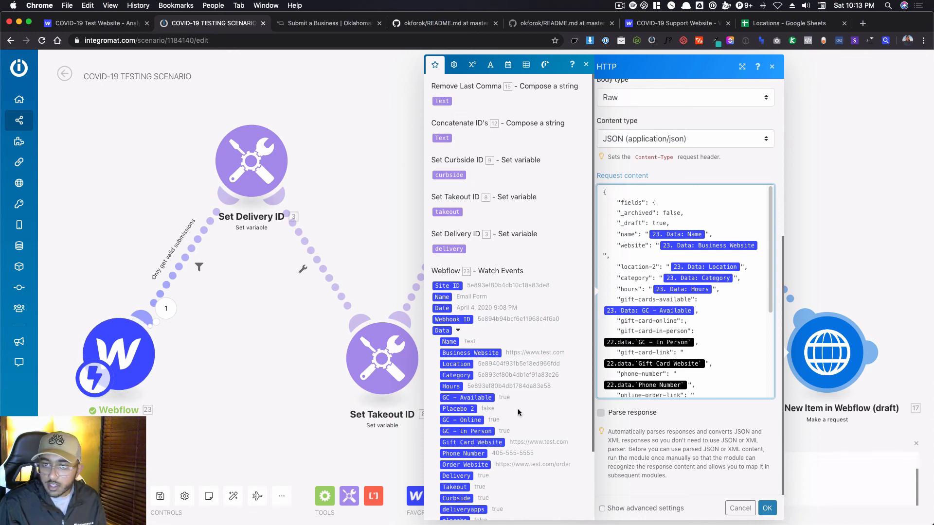
{"action": "left_click", "coordinate": [473, 419]}
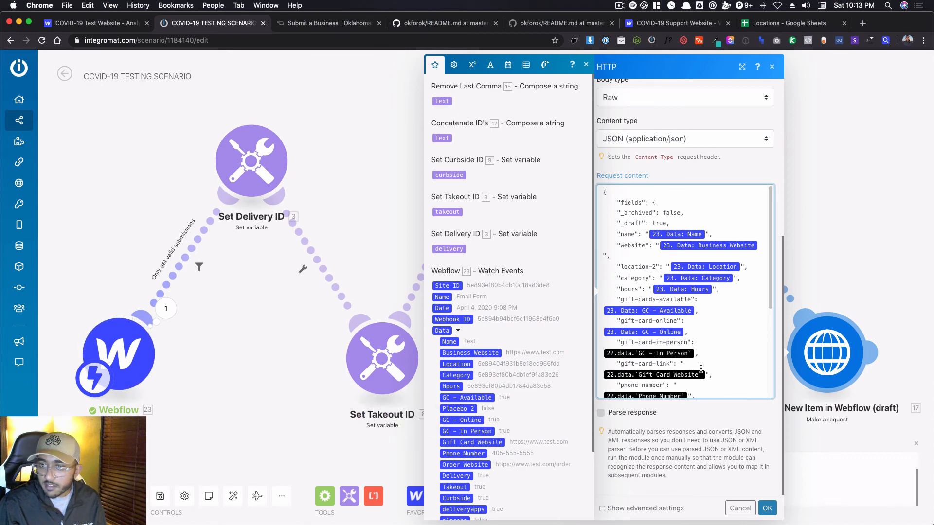
{"action": "left_click", "coordinate": [696, 354]}
{"action": "key", "text": "BackSpace"}
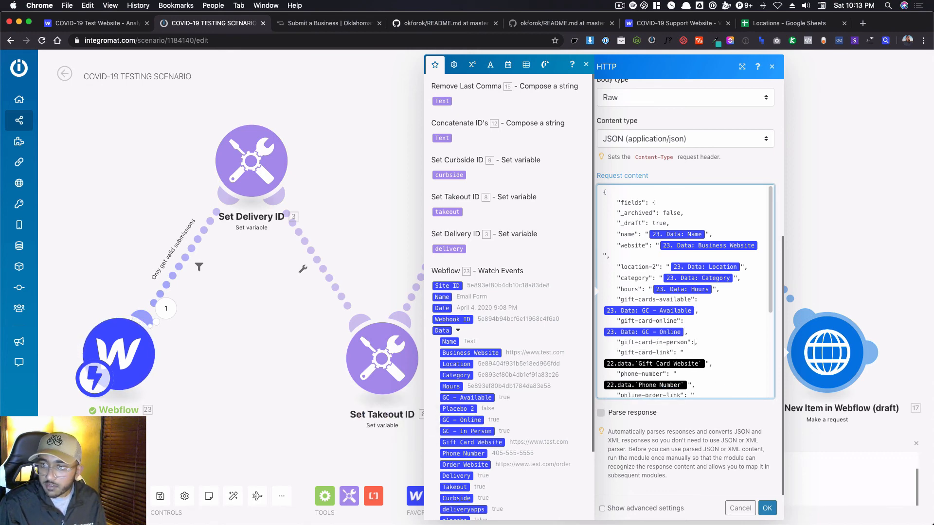
{"action": "scroll", "coordinate": [479, 475], "scroll_direction": "down", "scroll_amount": 1}
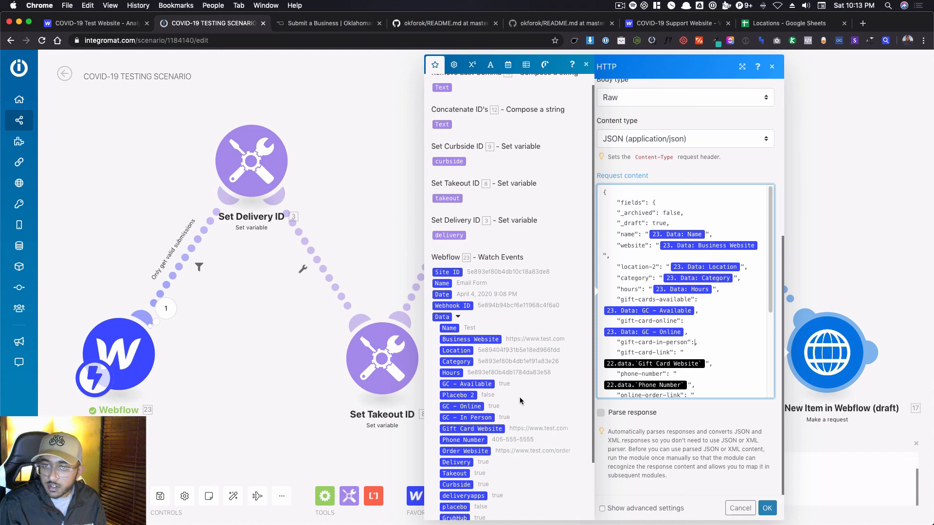
{"action": "left_click", "coordinate": [468, 418]}
Replace the gift-card-link, phone-number and online-order-link variables with the trigger's Data: Gift Card Website, Data: Phone Number and Data: Order Website.
{"action": "scroll", "coordinate": [715, 366], "scroll_direction": "down", "scroll_amount": 1}
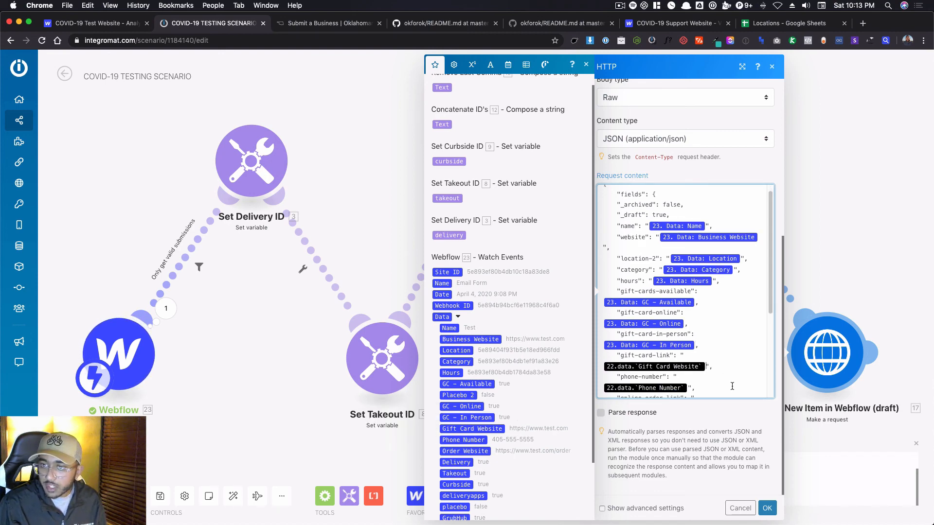
{"action": "key", "text": "BackSpace"}
{"action": "scroll", "coordinate": [532, 428], "scroll_direction": "down", "scroll_amount": 1}
{"action": "left_click", "coordinate": [482, 428]}
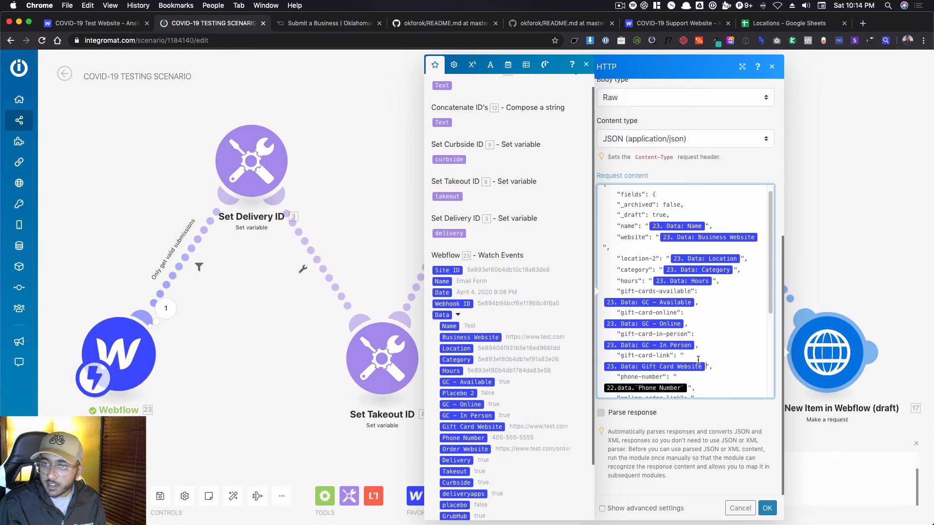
{"action": "scroll", "coordinate": [698, 360], "scroll_direction": "down", "scroll_amount": 4}
{"action": "key", "text": "BackSpace"}
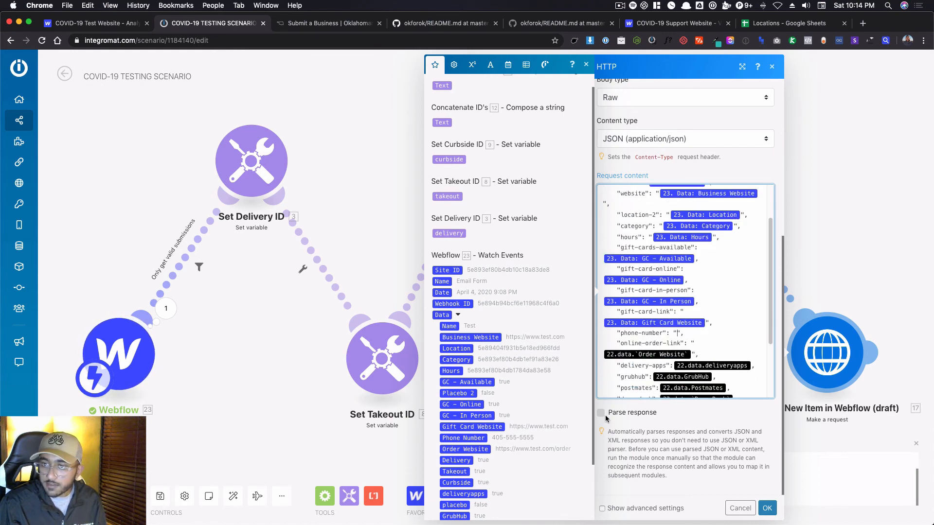
{"action": "left_click", "coordinate": [472, 439]}
{"action": "scroll", "coordinate": [690, 352], "scroll_direction": "down", "scroll_amount": 1}
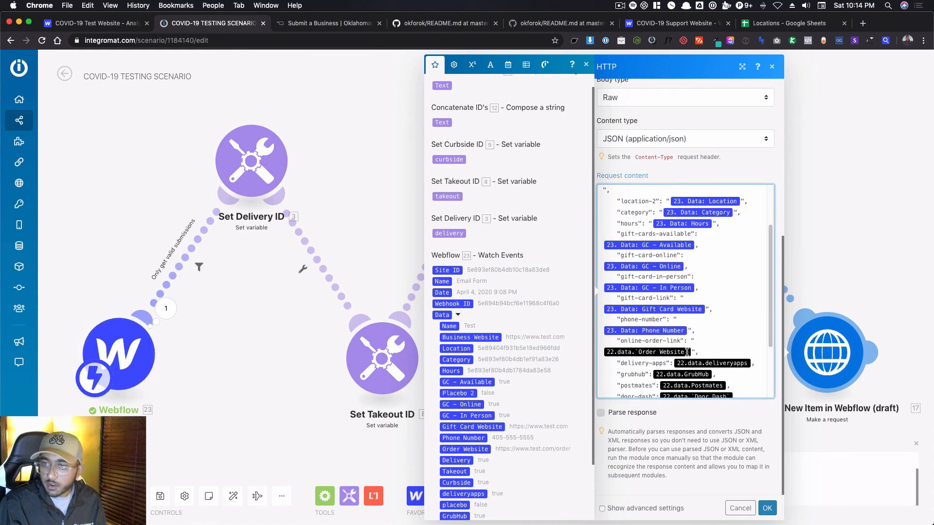
{"action": "left_click", "coordinate": [692, 351]}
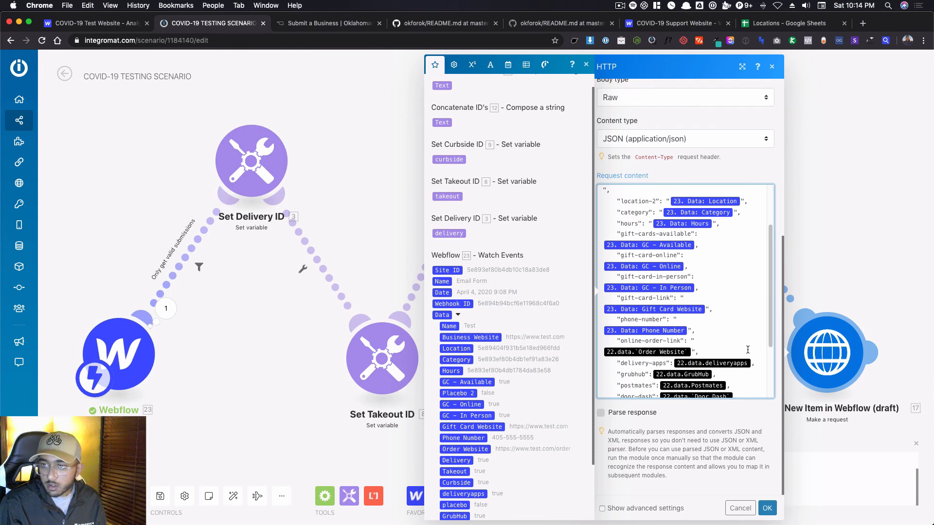
{"action": "key", "text": "BackSpace"}
{"action": "left_click", "coordinate": [466, 449]}
{"action": "scroll", "coordinate": [749, 330], "scroll_direction": "down", "scroll_amount": 3}
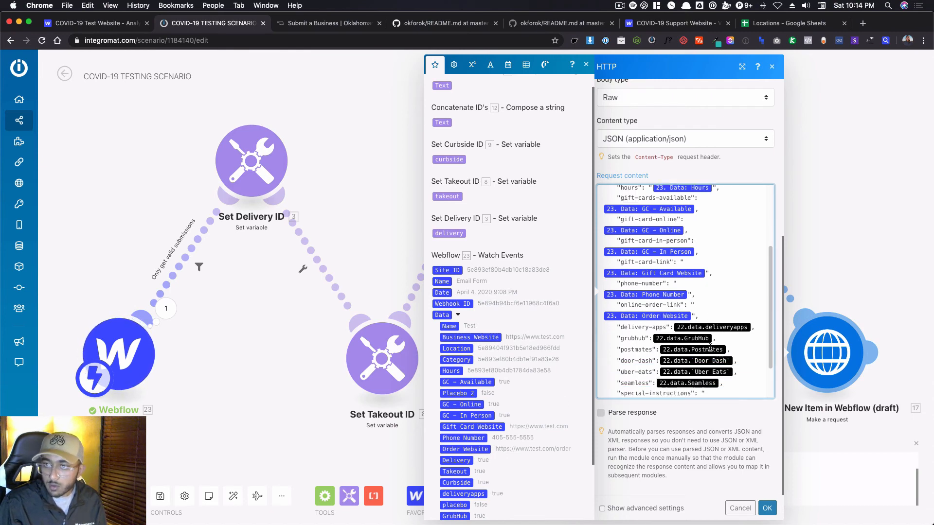
Replace the outdated delivery-apps and grubhub variables in the request content with the trigger's Data: deliveryapps and Data: GrubHub.
{"action": "left_click", "coordinate": [750, 328]}
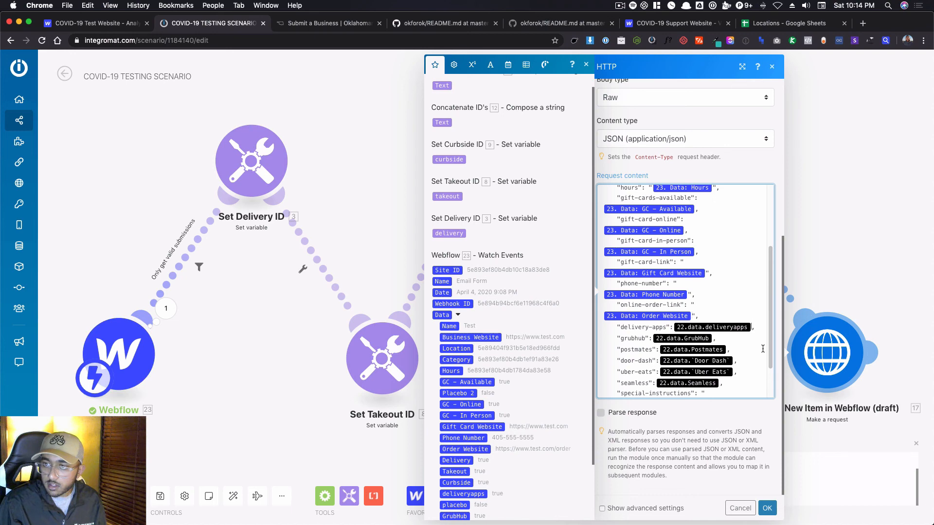
{"action": "key", "text": "BackSpace"}
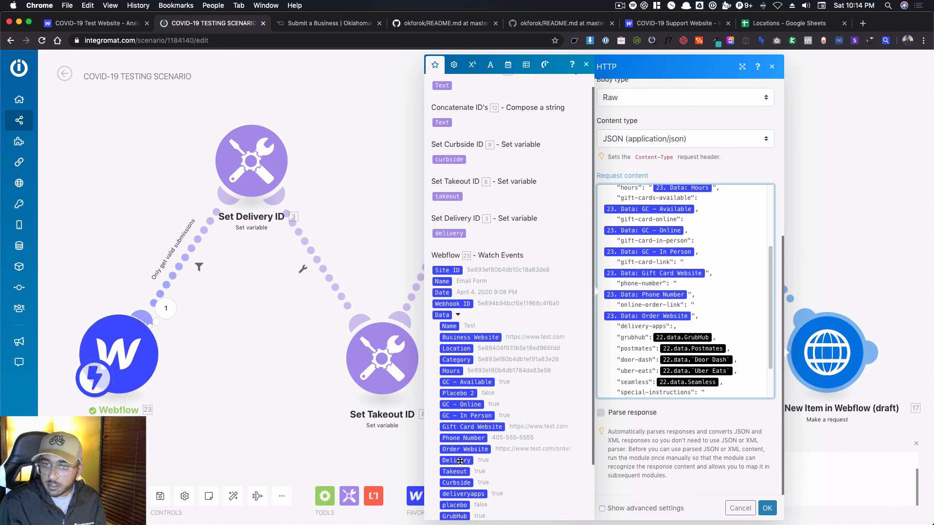
{"action": "left_click", "coordinate": [468, 494]}
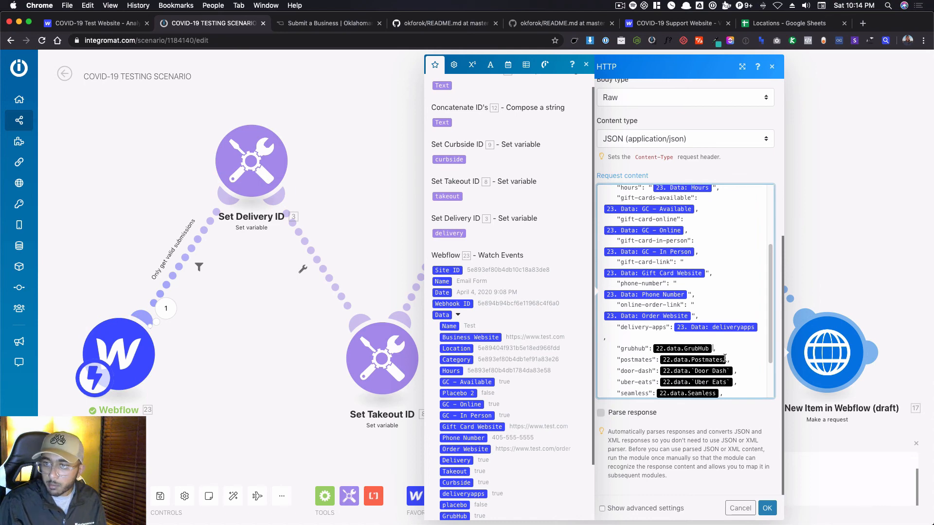
{"action": "key", "text": "BackSpace"}
{"action": "scroll", "coordinate": [461, 466], "scroll_direction": "down", "scroll_amount": 2}
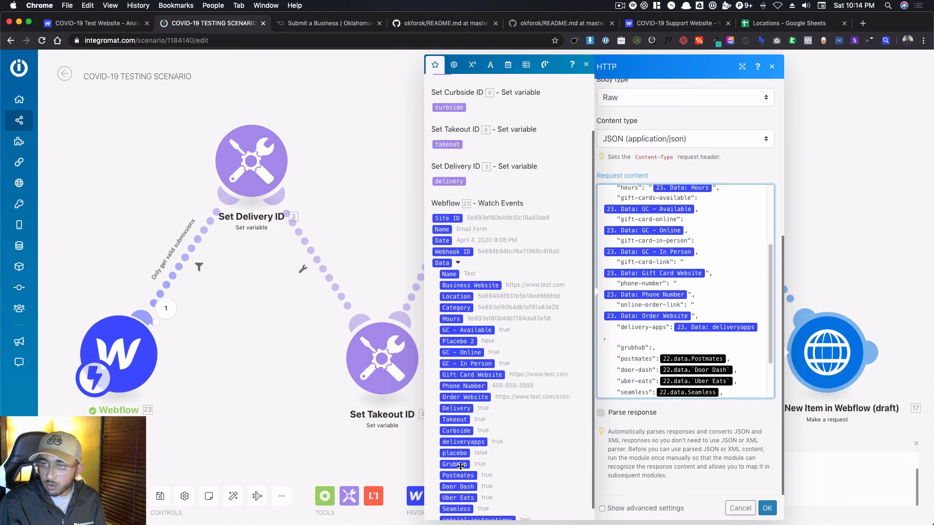
{"action": "left_click", "coordinate": [461, 464]}
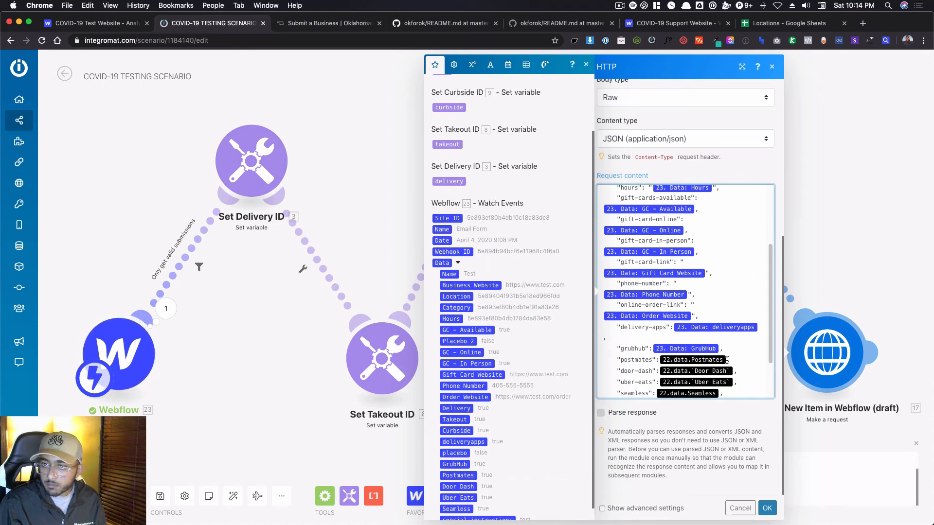
Replace the outdated postmates, door-dash and uber-eats variables with the trigger's Data: Postmates, Data: Door Dash and Data: Uber Eats.
{"action": "key", "text": "BackSpace"}
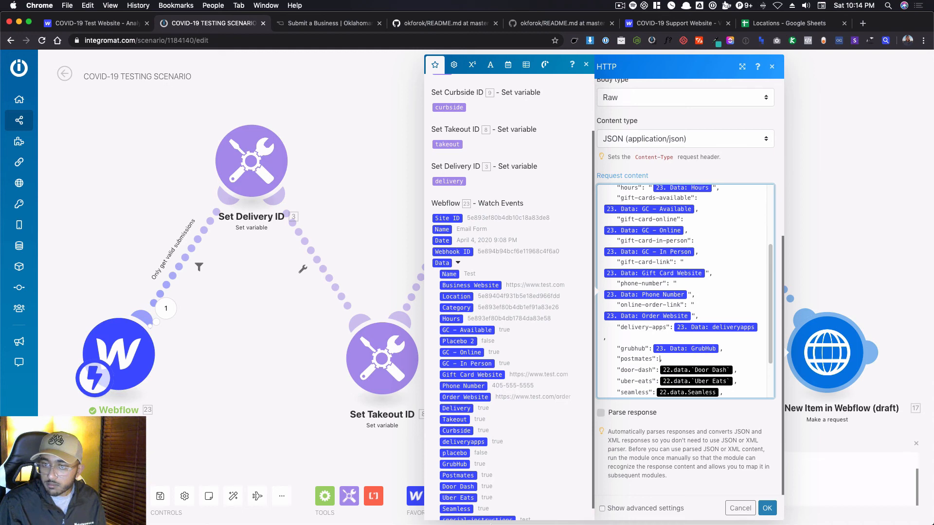
{"action": "left_click", "coordinate": [460, 475]}
{"action": "key", "text": "BackSpace"}
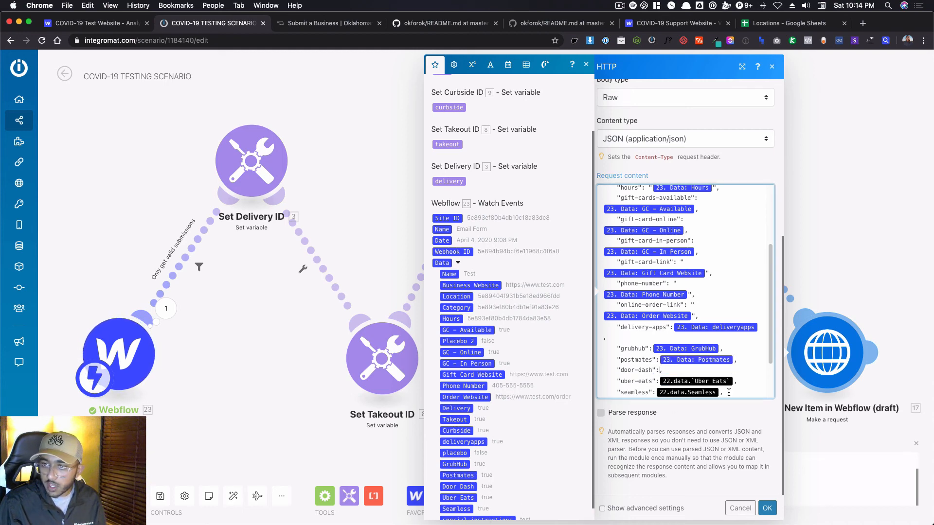
{"action": "left_click", "coordinate": [465, 487]}
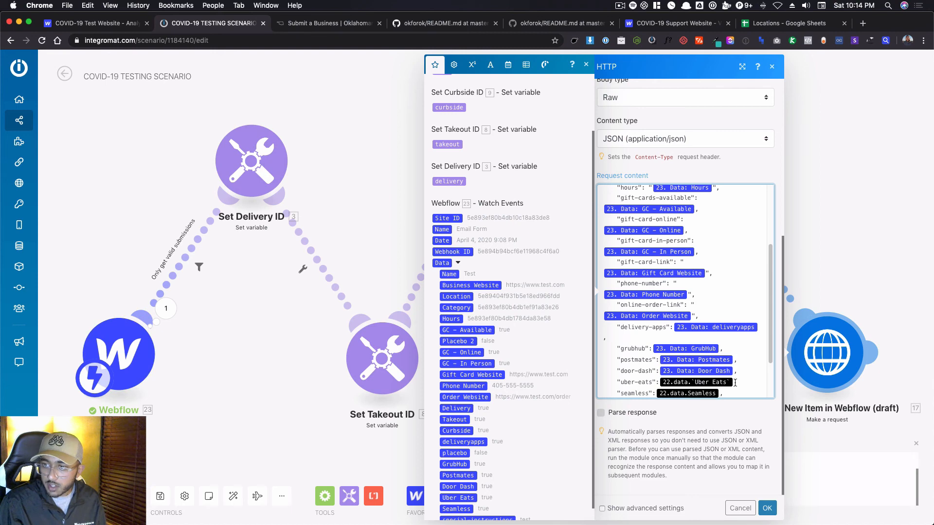
{"action": "key", "text": "BackSpace"}
{"action": "left_click", "coordinate": [454, 496]}
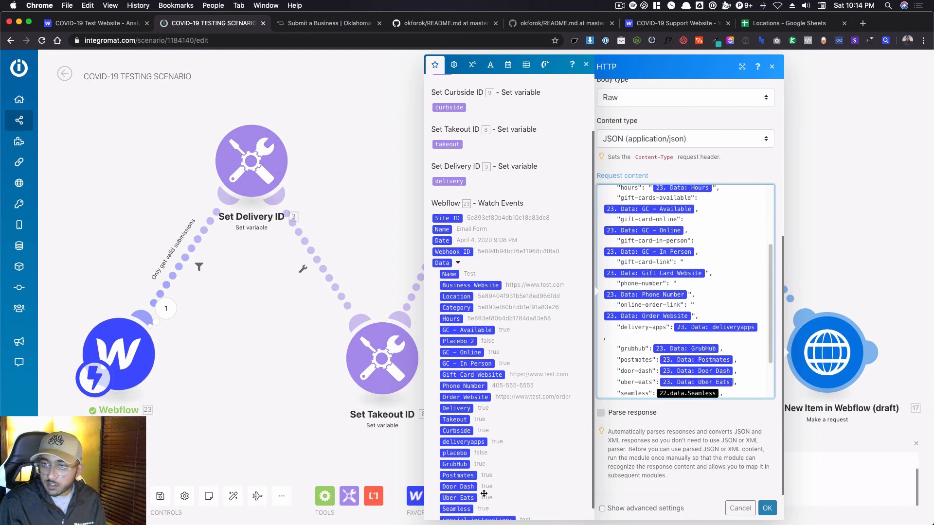
Replace the outdated seamless and special-instructions variables with the trigger's Data: Seamless and Data: special-instructions.
{"action": "scroll", "coordinate": [647, 387], "scroll_direction": "down", "scroll_amount": 2}
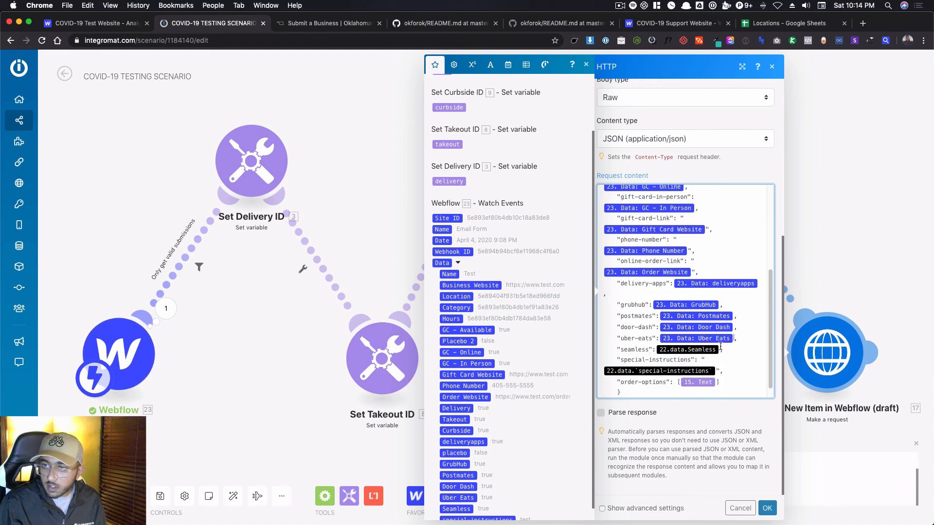
{"action": "key", "text": "BackSpace"}
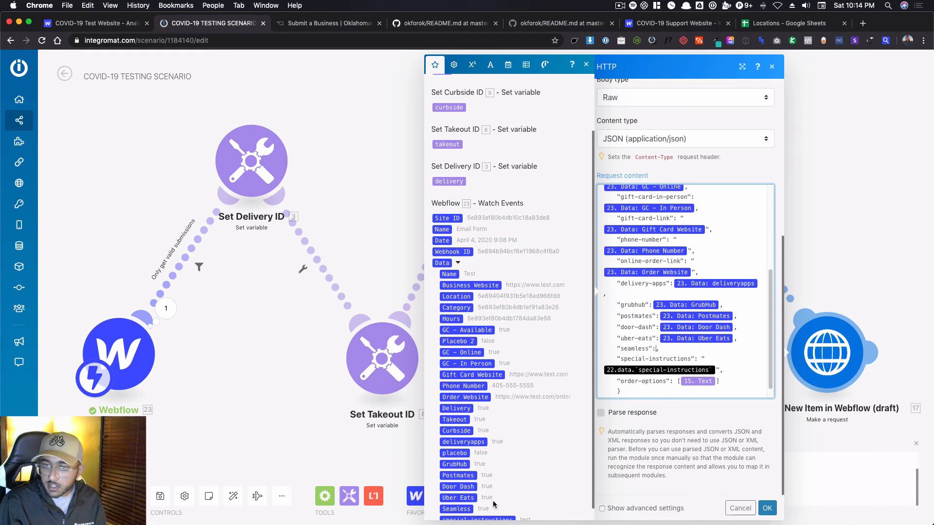
{"action": "left_click", "coordinate": [466, 506]}
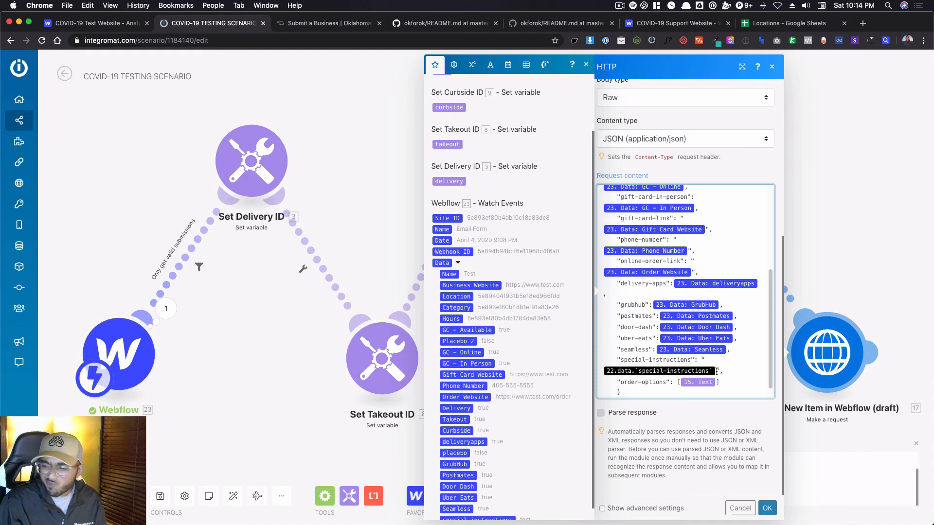
{"action": "key", "text": "BackSpace"}
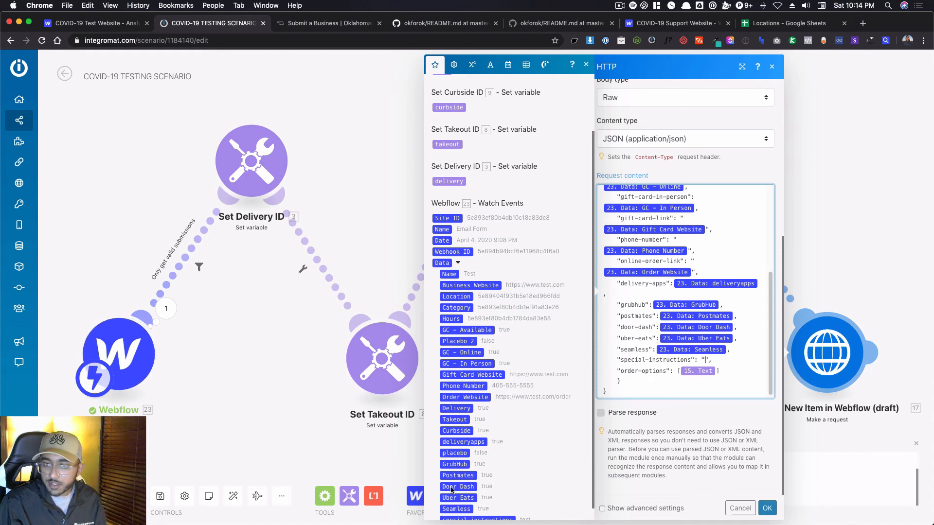
{"action": "scroll", "coordinate": [453, 490], "scroll_direction": "down", "scroll_amount": 1}
{"action": "left_click", "coordinate": [482, 506]}
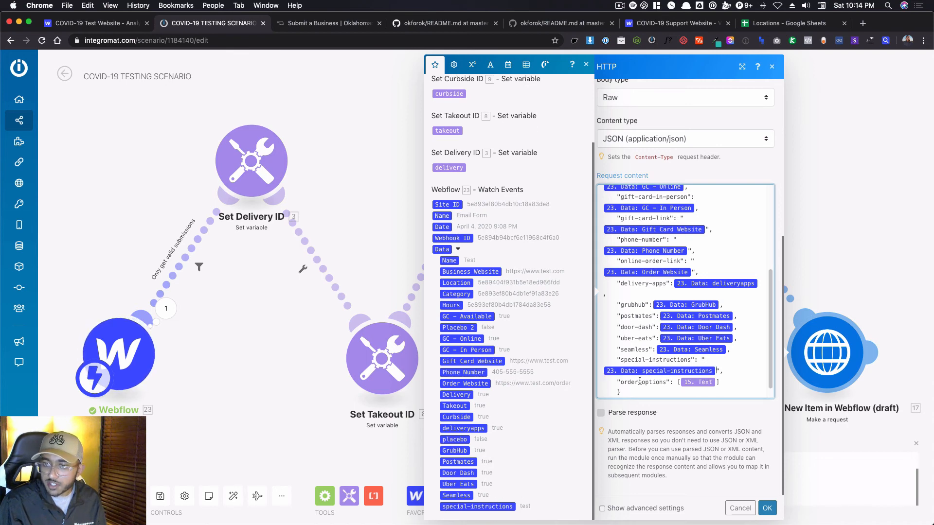
Check the remapped request content, save the HTTP request settings and run the scenario once.
{"action": "scroll", "coordinate": [645, 375], "scroll_direction": "down", "scroll_amount": 1}
{"action": "scroll", "coordinate": [646, 379], "scroll_direction": "up", "scroll_amount": 5}
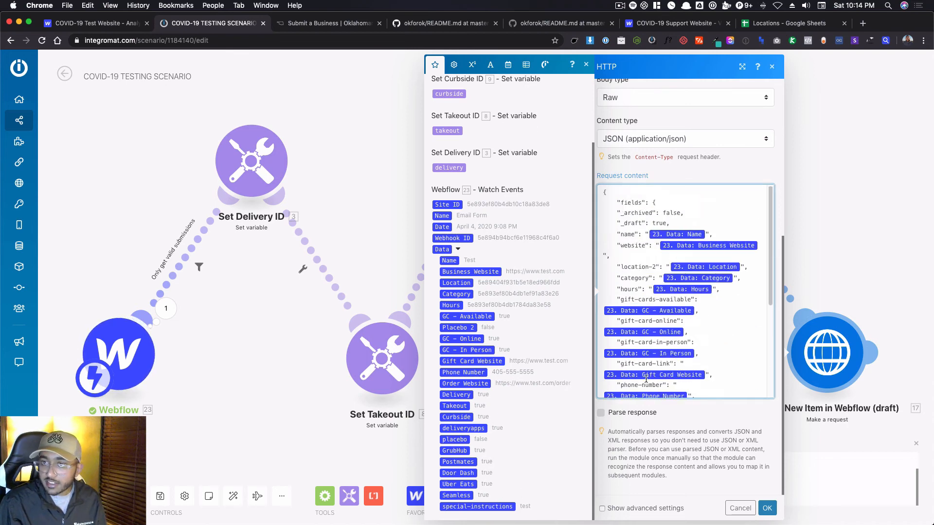
{"action": "scroll", "coordinate": [646, 379], "scroll_direction": "down", "scroll_amount": 5}
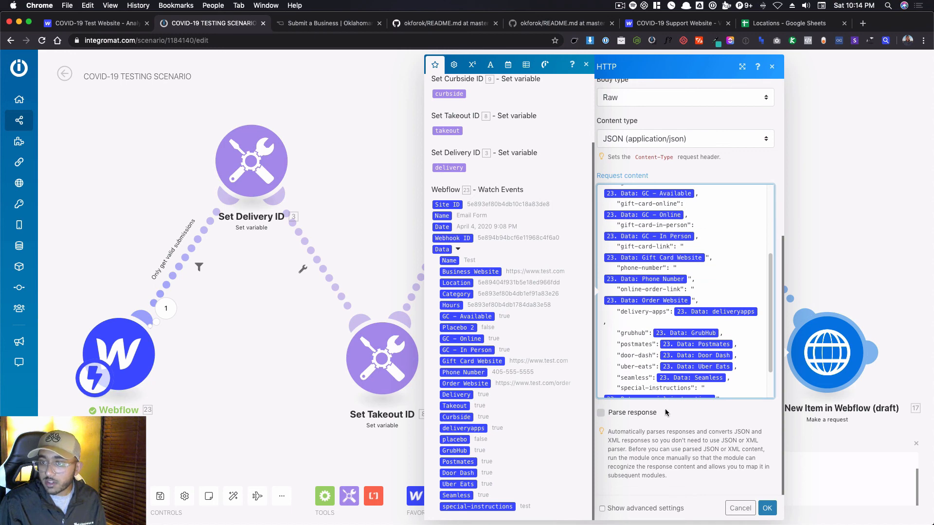
{"action": "left_click", "coordinate": [684, 439]}
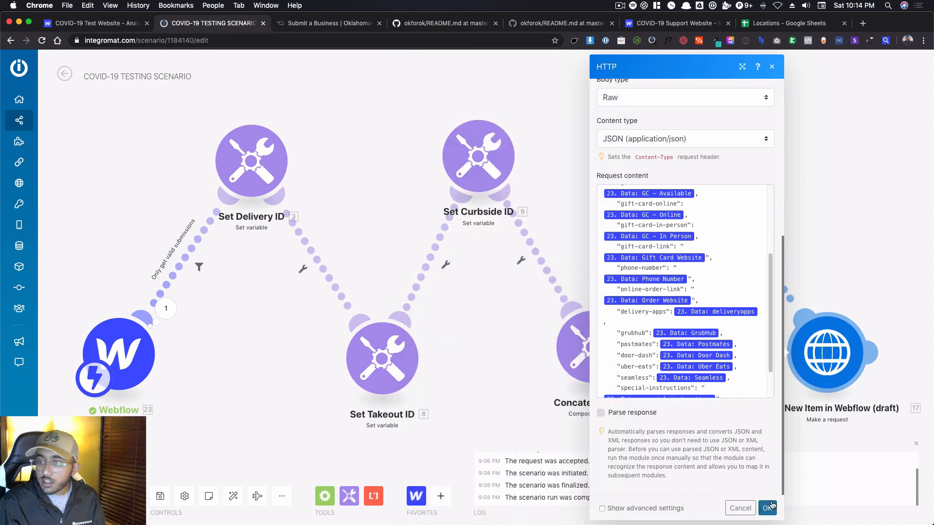
{"action": "left_click", "coordinate": [769, 508]}
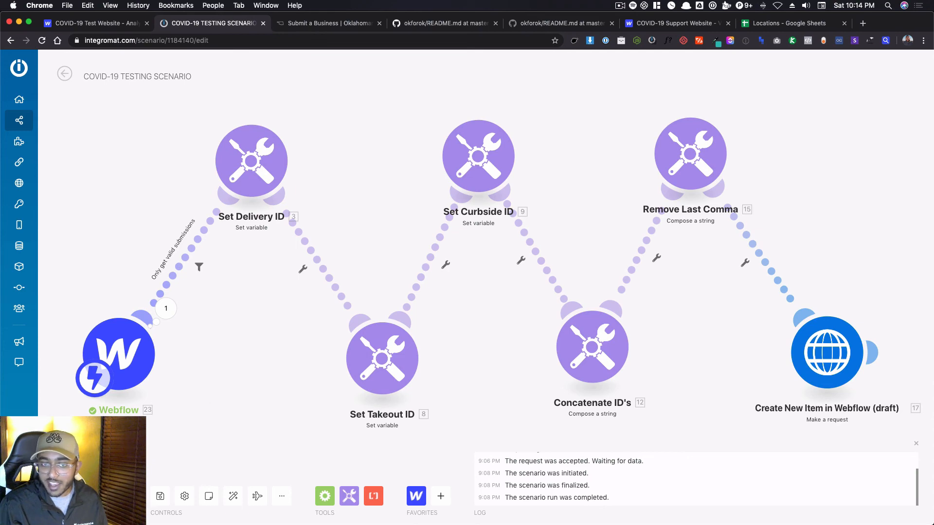
{"action": "left_click", "coordinate": [65, 492]}
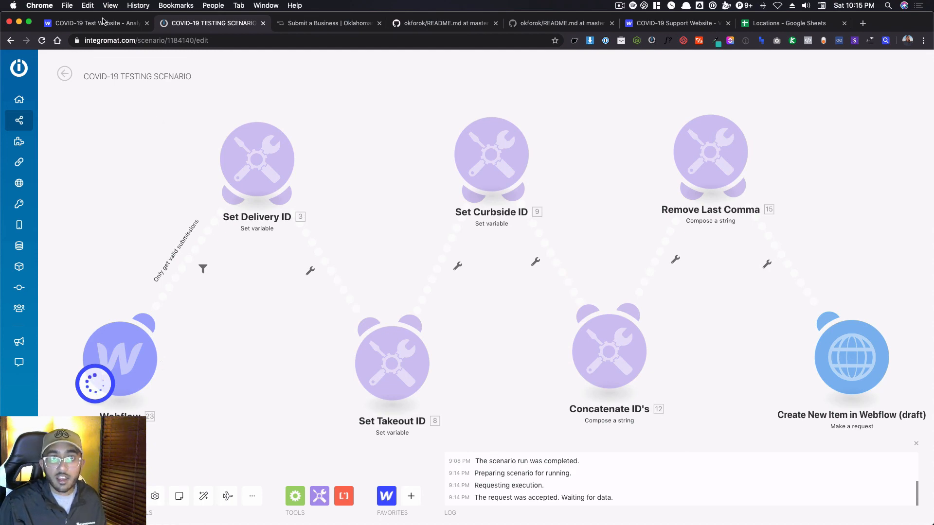
Reload the Submit a Business form and enter Jimmy John's as the business name and jimmyjohns.com as the website.
{"action": "left_click", "coordinate": [302, 23]}
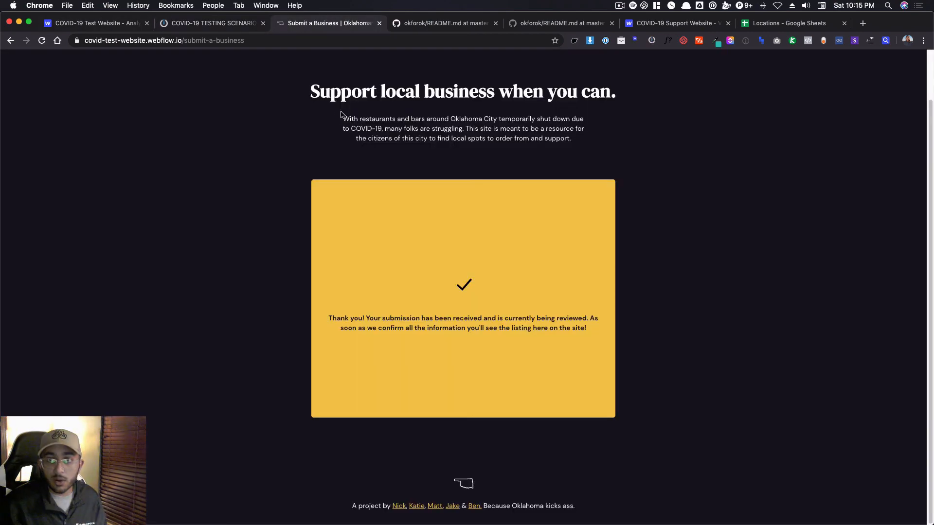
{"action": "left_click", "coordinate": [42, 40]}
{"action": "left_click", "coordinate": [318, 292]}
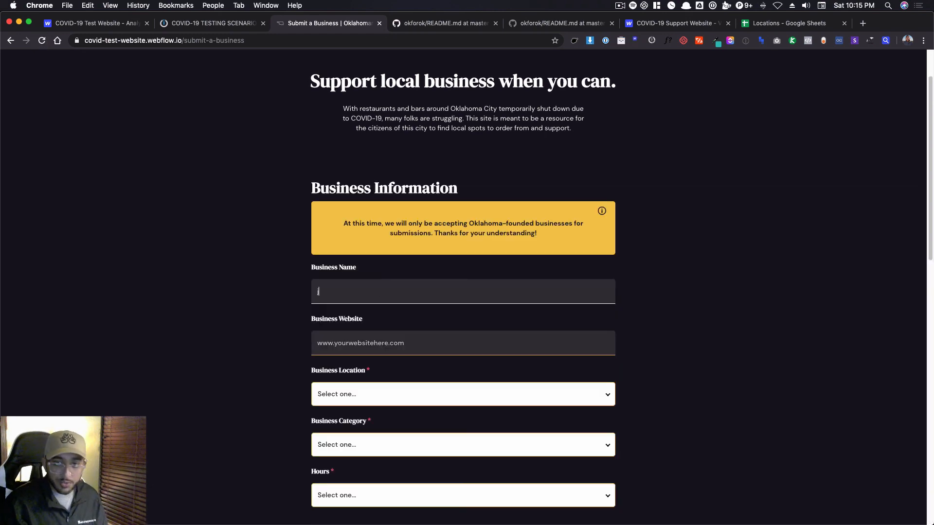
{"action": "type", "text": "Jogh"}
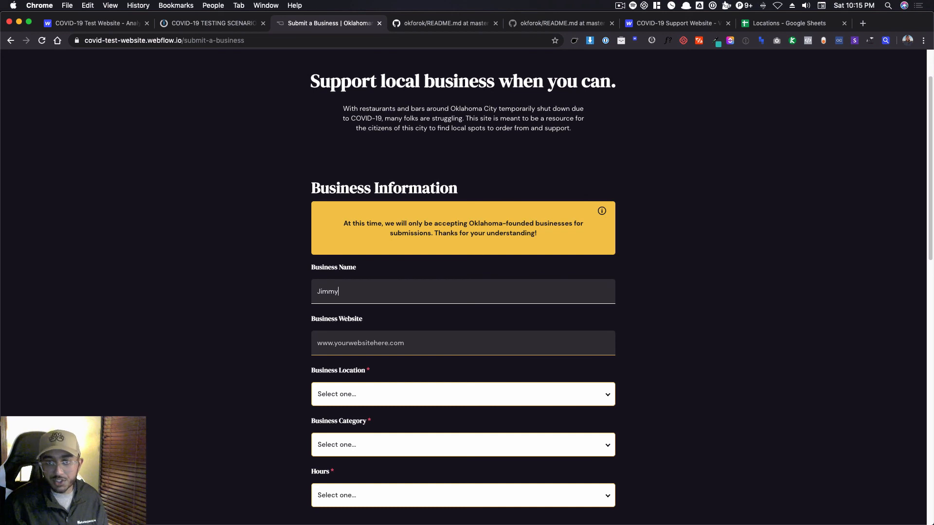
{"action": "type", "text": "y John's"}
{"action": "key", "text": "Tab"}
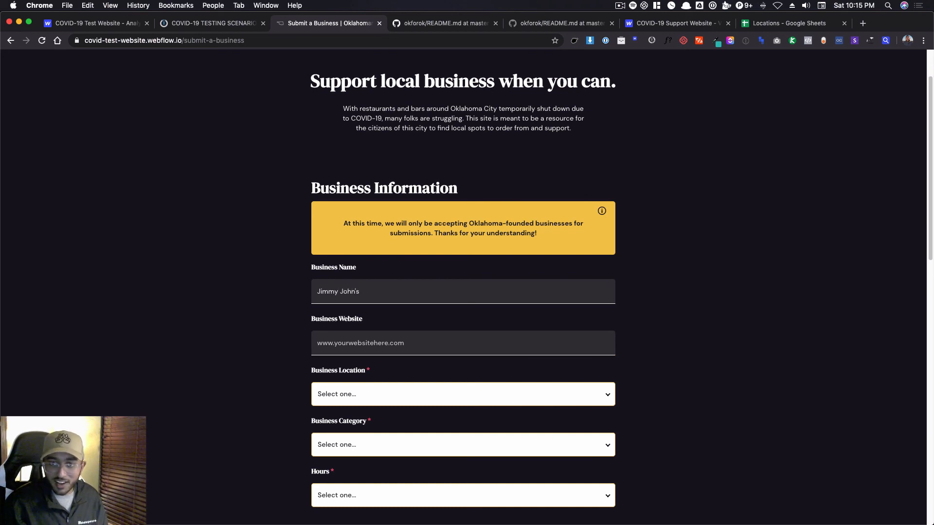
{"action": "type", "text": "jimmyjohns.co"}
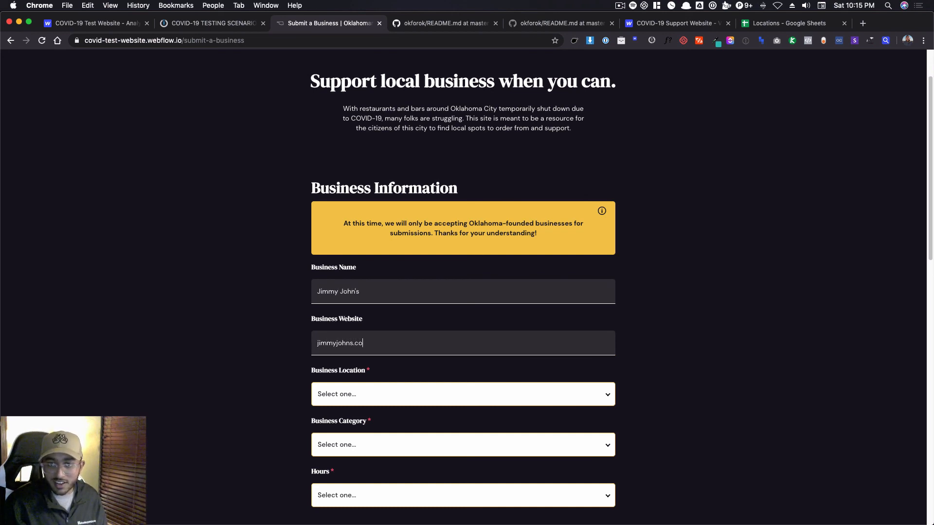
{"action": "type", "text": "m"}
{"action": "key", "text": "Tab"}
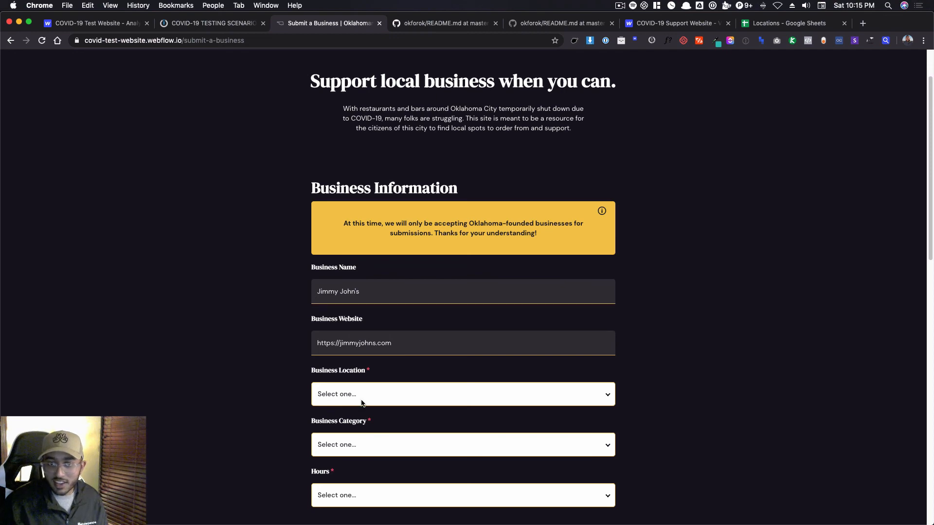
Set the business location to Auto Alley, the category to Bar and the hours to Limited Hours.
{"action": "left_click", "coordinate": [361, 403]}
{"action": "left_click", "coordinate": [360, 425]}
{"action": "left_click", "coordinate": [365, 445]}
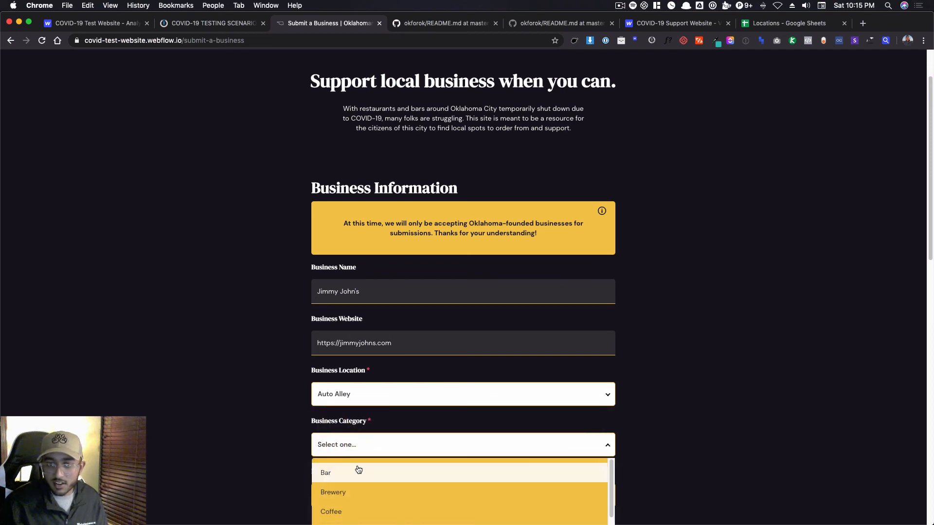
{"action": "left_click", "coordinate": [359, 471]}
{"action": "scroll", "coordinate": [363, 447], "scroll_direction": "down", "scroll_amount": 2}
{"action": "left_click", "coordinate": [362, 443]}
{"action": "left_click", "coordinate": [365, 474]}
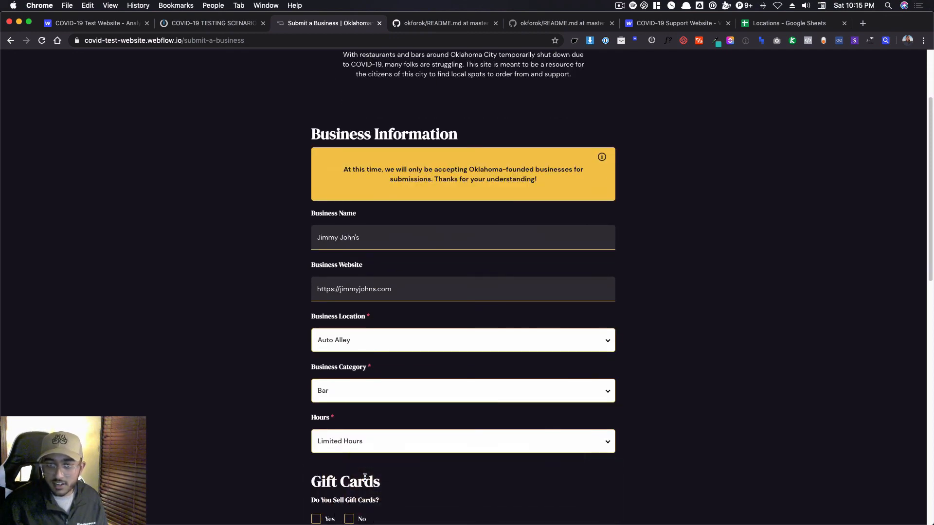
Mark gift cards as sold both online and in person, and enter the gift card link jimmyjohns.com/gift.
{"action": "scroll", "coordinate": [365, 478], "scroll_direction": "down", "scroll_amount": 2}
{"action": "left_click", "coordinate": [317, 423]}
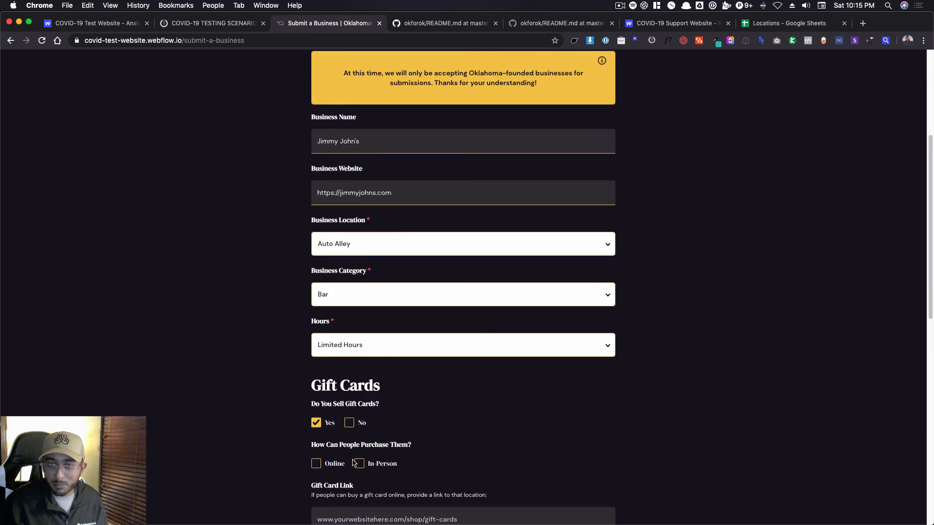
{"action": "left_click", "coordinate": [335, 463]}
{"action": "left_click", "coordinate": [358, 460]}
{"action": "scroll", "coordinate": [358, 462], "scroll_direction": "down", "scroll_amount": 2}
{"action": "left_click", "coordinate": [360, 398]}
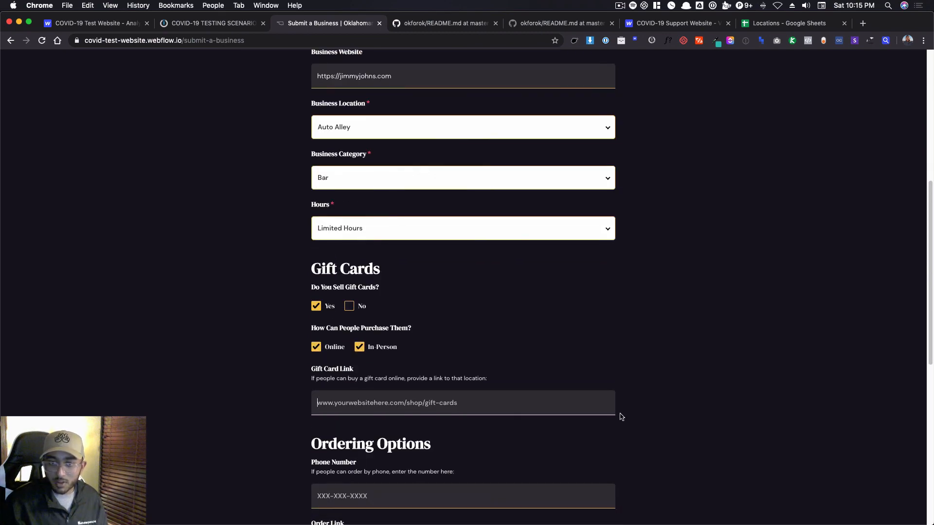
{"action": "type", "text": "jimmyjo"}
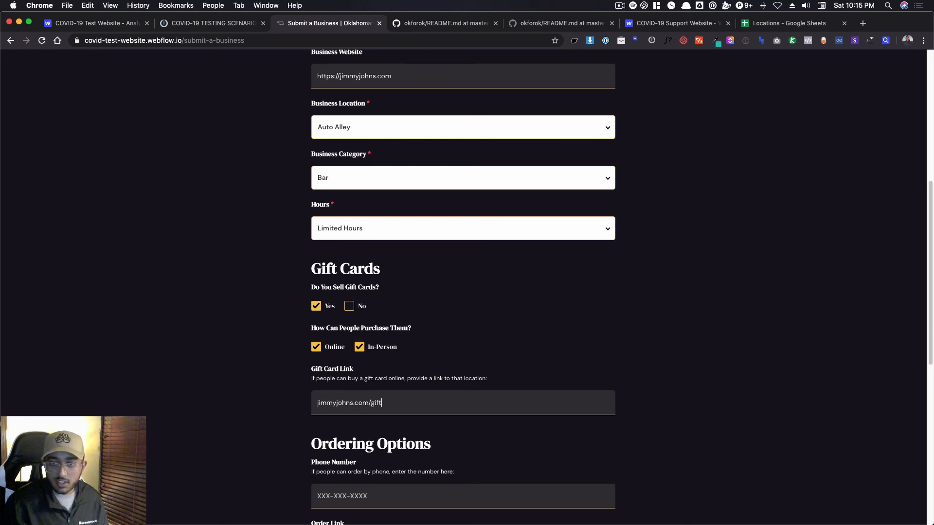
{"action": "type", "text": "hns.com/gift"}
Fill in the ordering phone number and enter jimmyjohns.com/order as the order link.
{"action": "scroll", "coordinate": [535, 458], "scroll_direction": "down", "scroll_amount": 1}
{"action": "left_click", "coordinate": [470, 483]}
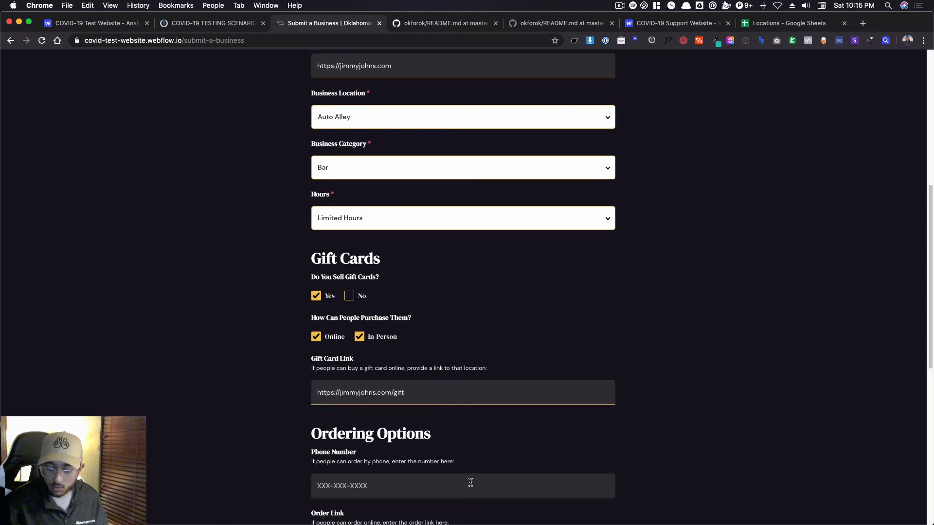
{"action": "type", "text": "405-555-5555"}
{"action": "scroll", "coordinate": [368, 369], "scroll_direction": "down", "scroll_amount": 5}
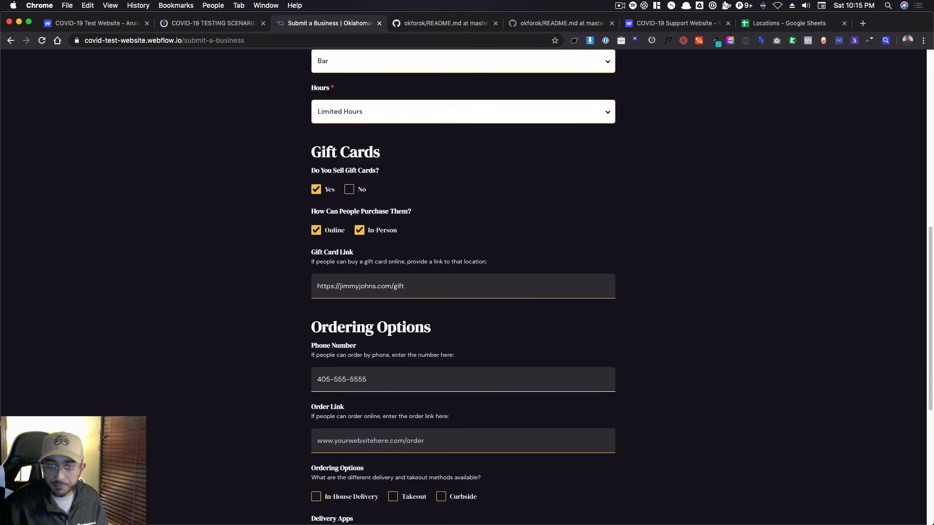
{"action": "left_click", "coordinate": [368, 377]}
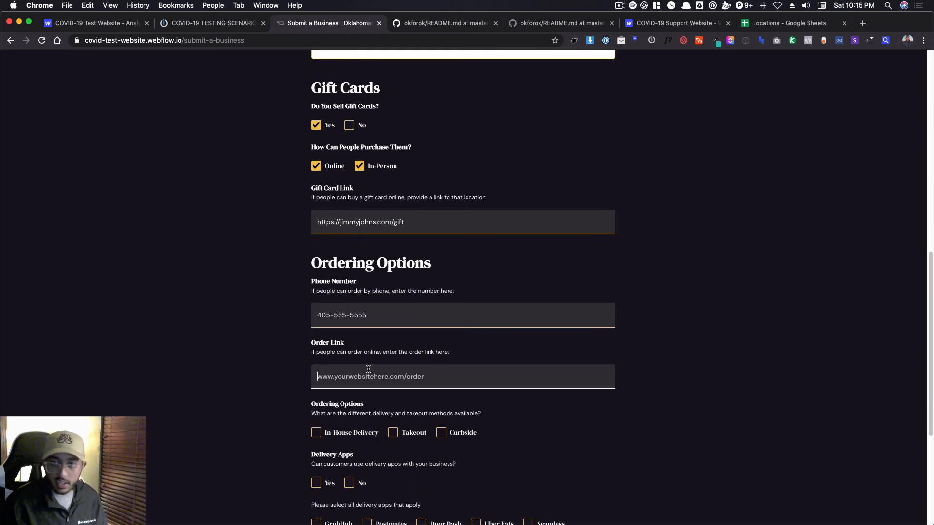
{"action": "type", "text": "jummyjohns.com/order"}
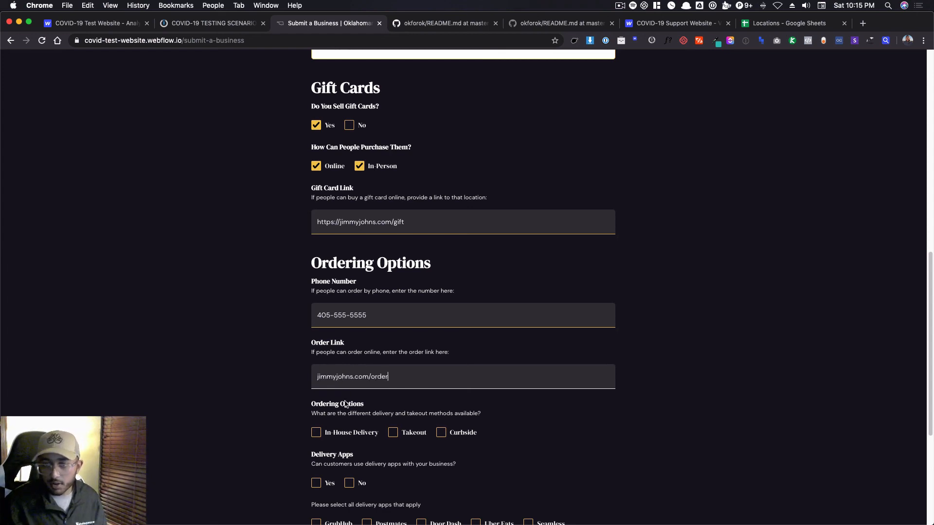
Select In-House Delivery, Takeout and Curbside as the ordering options.
{"action": "left_click", "coordinate": [345, 433]}
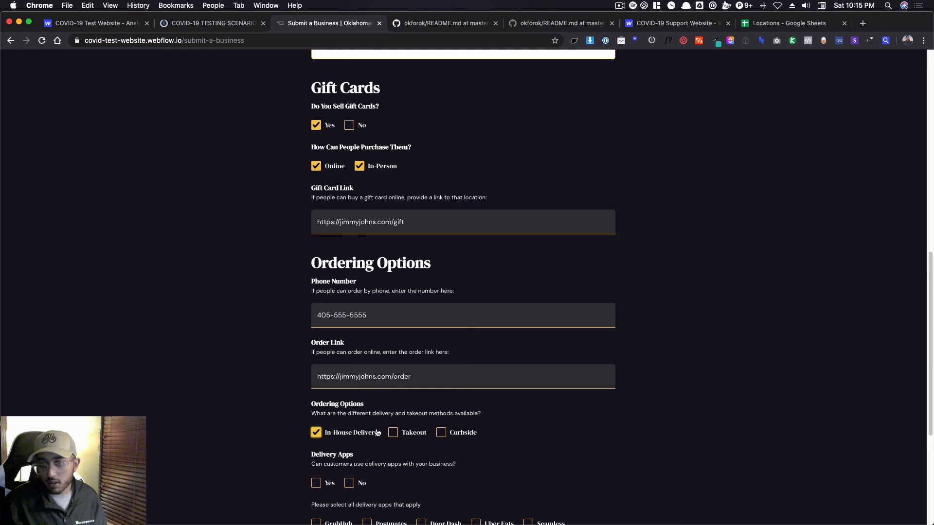
{"action": "left_click", "coordinate": [413, 432]}
{"action": "left_click", "coordinate": [458, 433]}
Mark delivery apps as available and select GrubHub, Postmates, Door Dash, Uber Eats and Seamless.
{"action": "scroll", "coordinate": [437, 413], "scroll_direction": "down", "scroll_amount": 5}
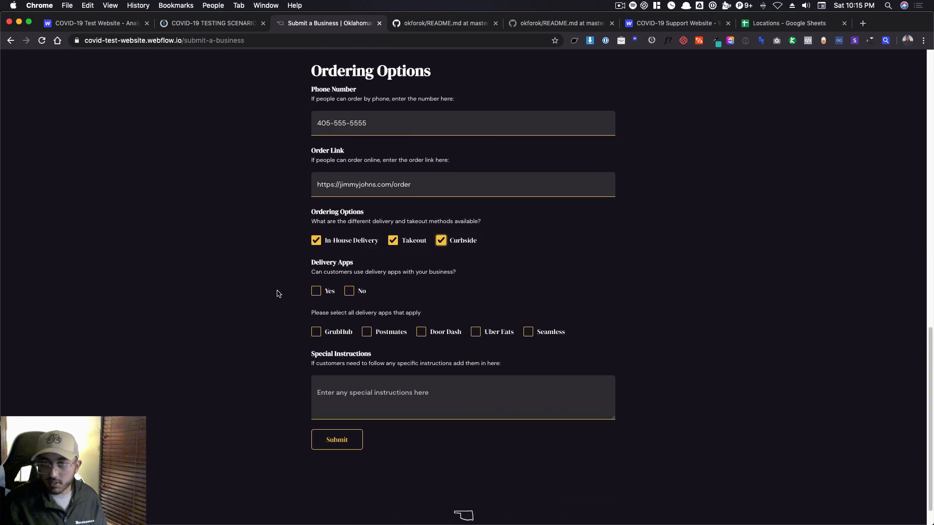
{"action": "left_click", "coordinate": [329, 292]}
{"action": "left_click", "coordinate": [330, 335]}
{"action": "left_click", "coordinate": [385, 333]}
{"action": "left_click", "coordinate": [441, 333]}
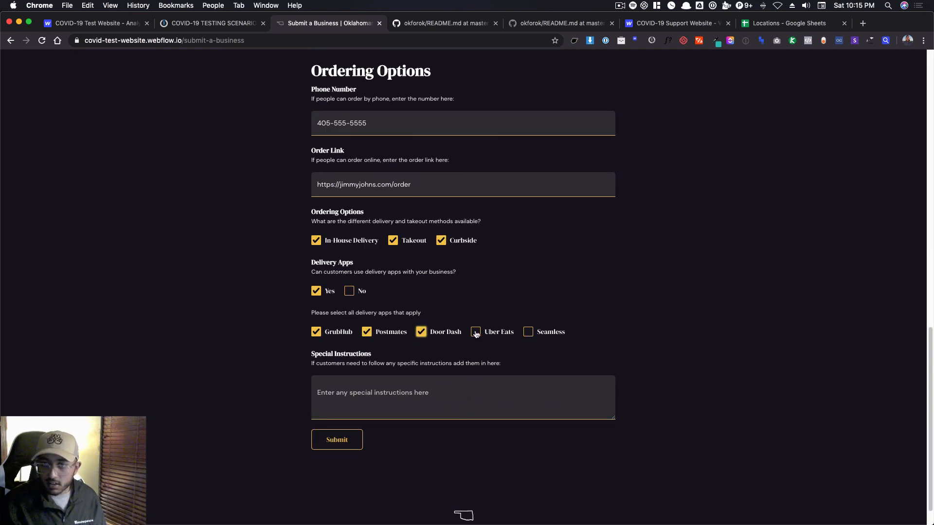
{"action": "left_click", "coordinate": [493, 333]}
{"action": "left_click", "coordinate": [547, 333]}
Enter "special notes" as the special instructions and submit the business form.
{"action": "left_click", "coordinate": [495, 386]}
{"action": "type", "text": "speci"}
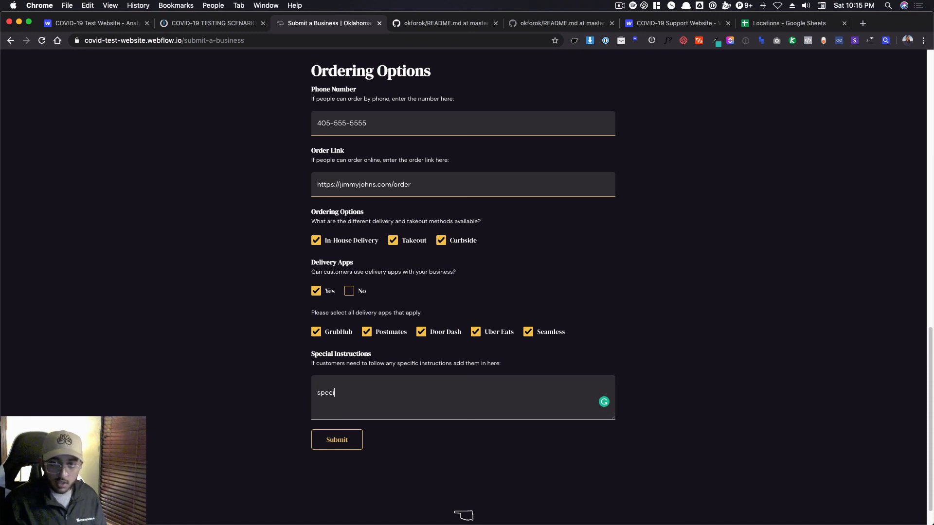
{"action": "type", "text": "al notes"}
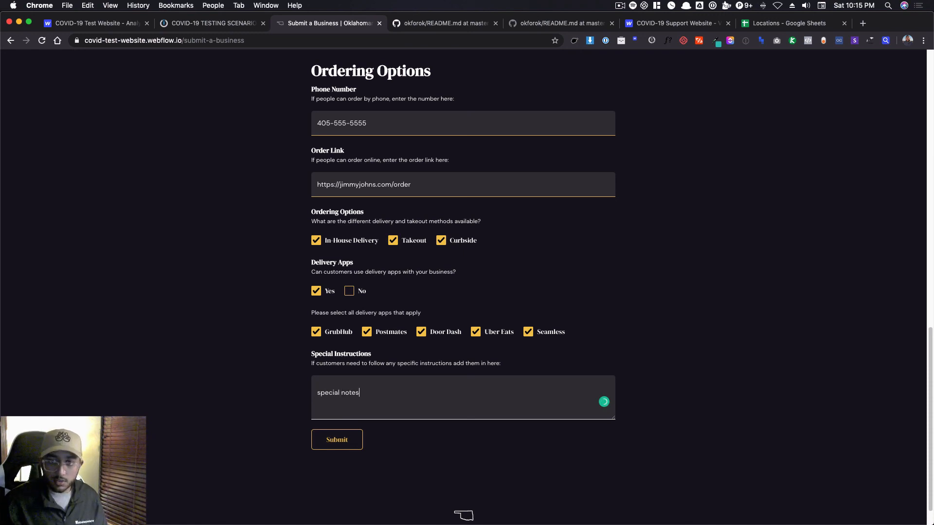
{"action": "left_click", "coordinate": [319, 445]}
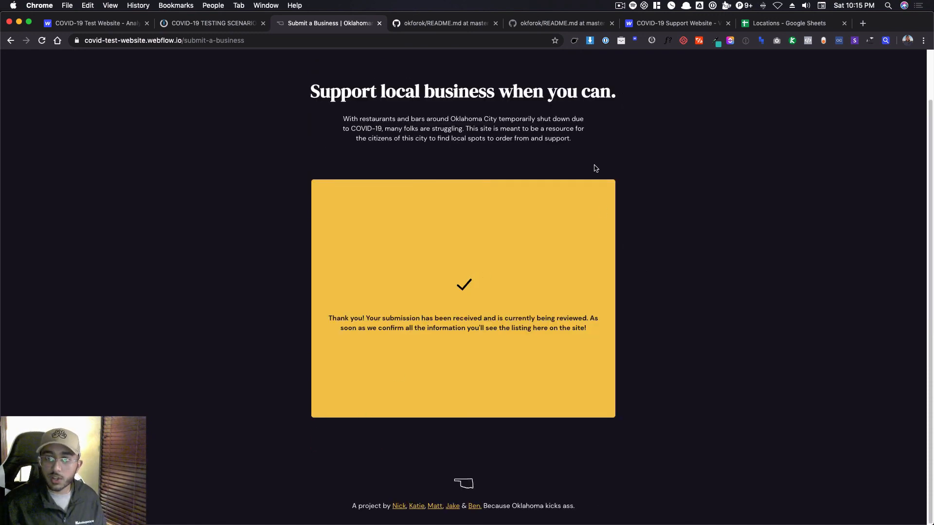
Return to the Integromat scenario and check the status code in the output of the Create New Item in Webflow request.
{"action": "left_click", "coordinate": [77, 23]}
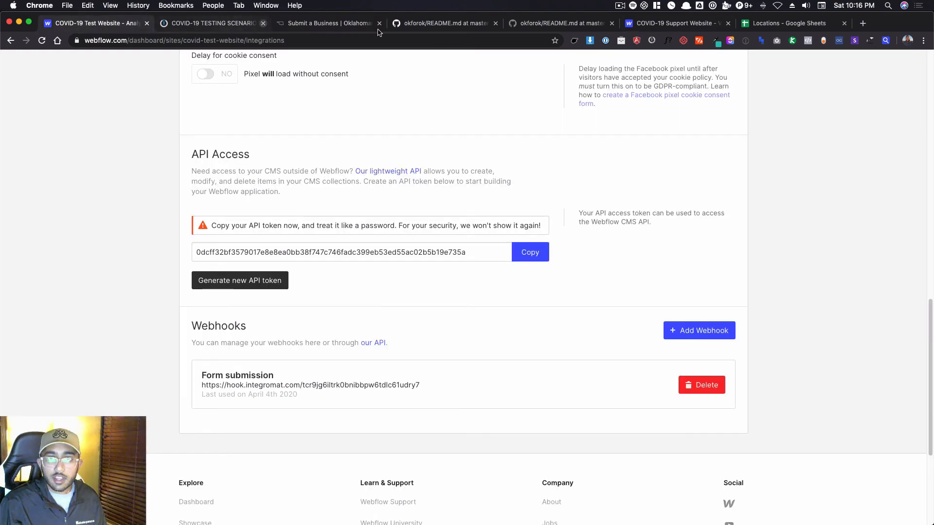
{"action": "left_click", "coordinate": [304, 23]}
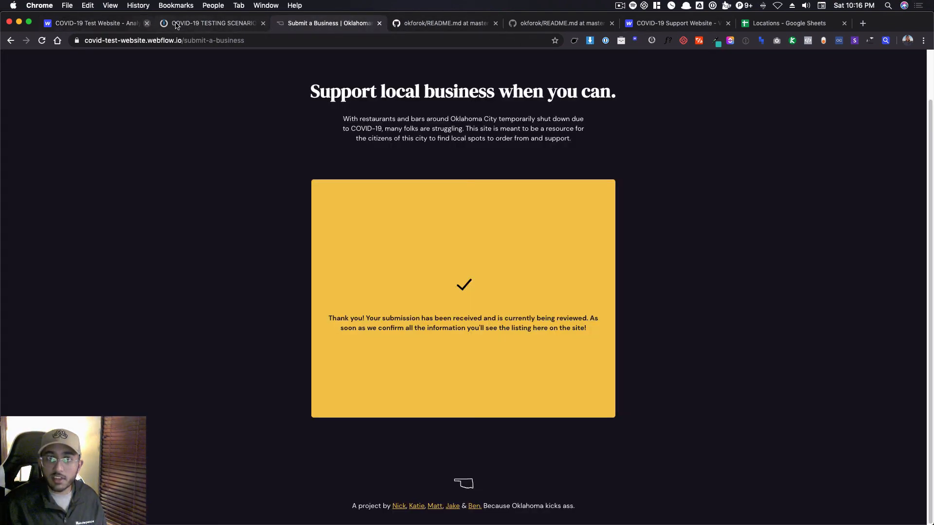
{"action": "left_click", "coordinate": [200, 24]}
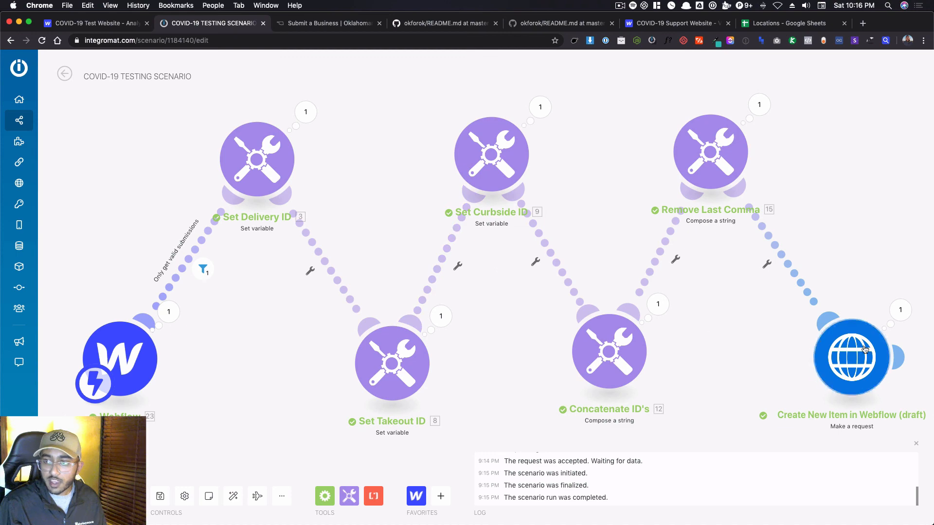
{"action": "left_click", "coordinate": [897, 314]}
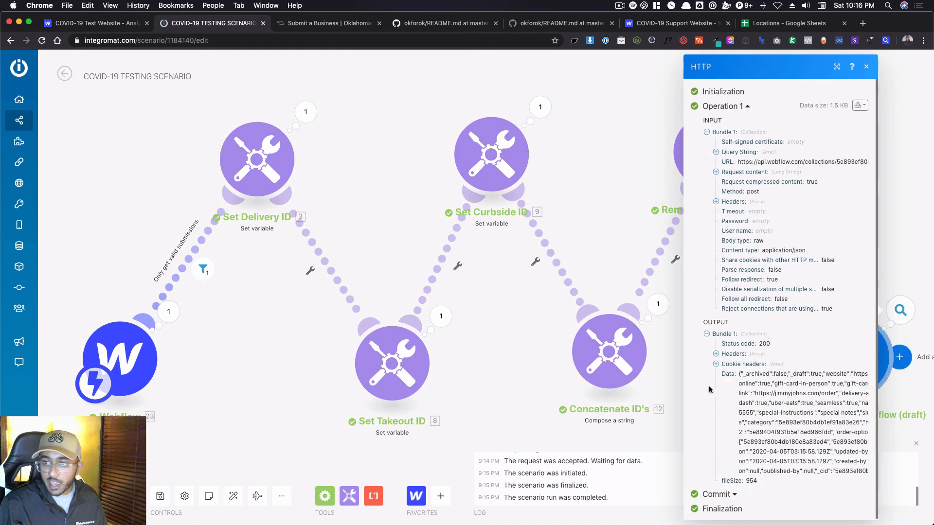
{"action": "double_click", "coordinate": [765, 344]}
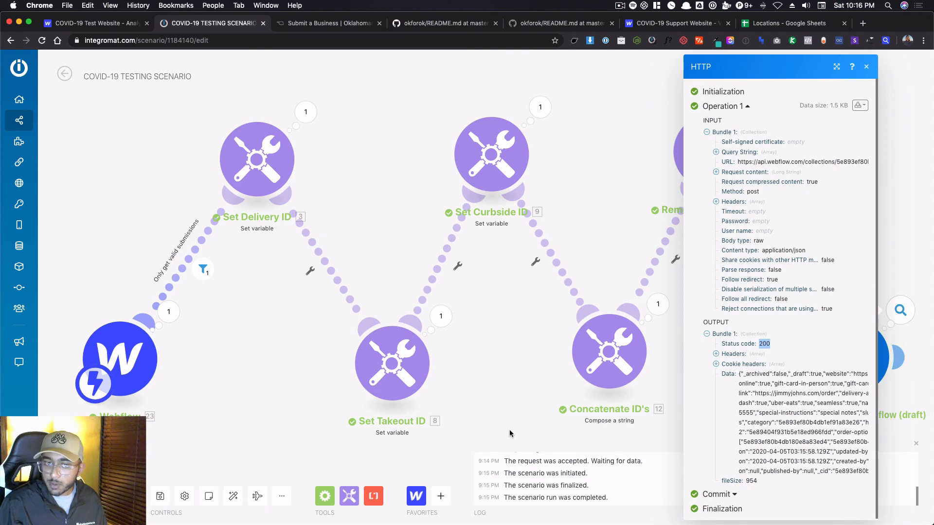
{"action": "left_click", "coordinate": [469, 424]}
Open the test site in the Webflow Designer and review the Jimmy John's draft's field values in the Businesses collection.
{"action": "left_click", "coordinate": [87, 24]}
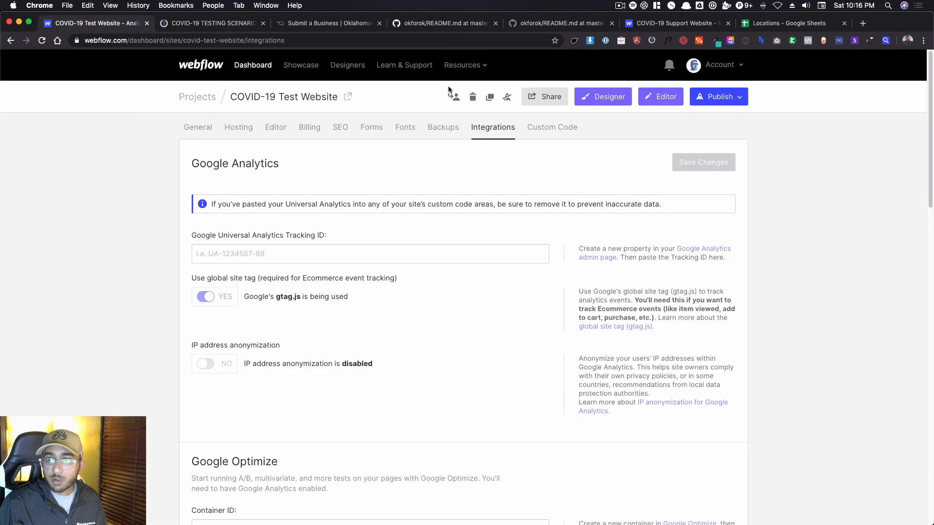
{"action": "left_click", "coordinate": [603, 97]}
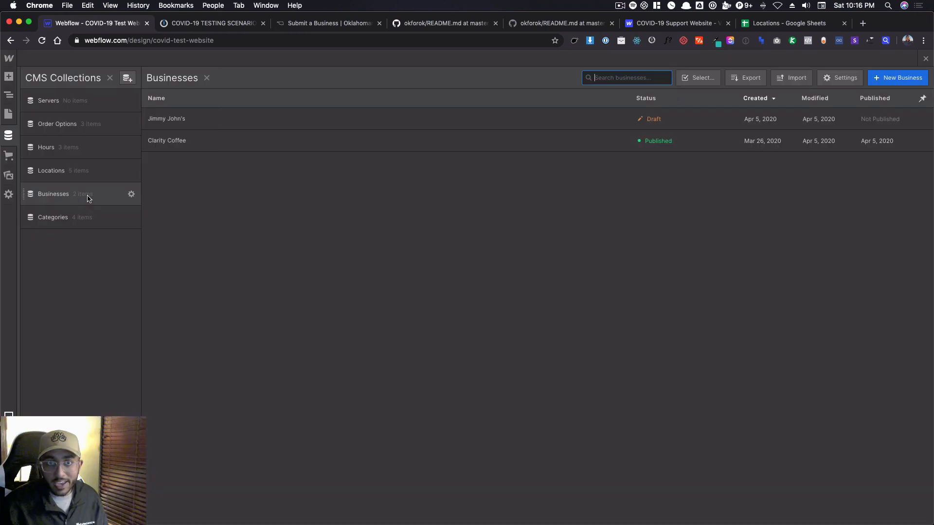
{"action": "left_click", "coordinate": [314, 120]}
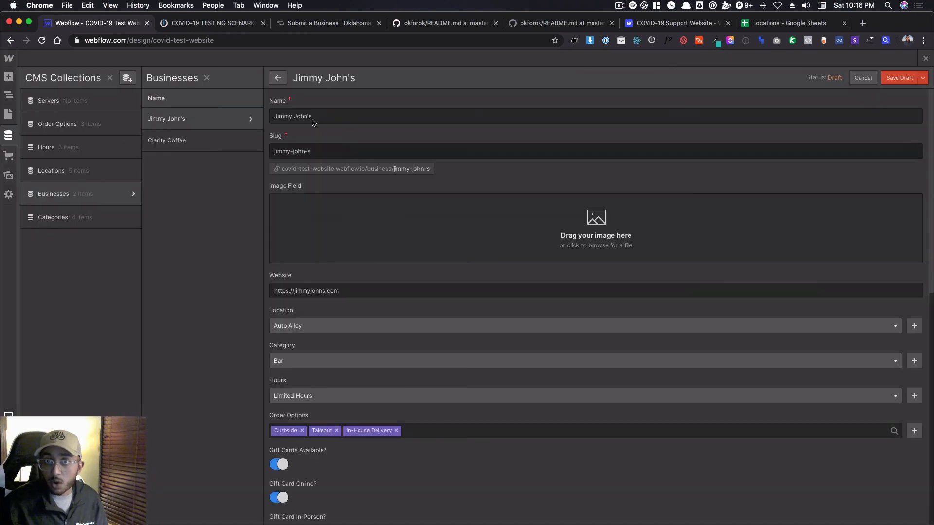
{"action": "scroll", "coordinate": [321, 129], "scroll_direction": "down", "scroll_amount": 2}
{"action": "scroll", "coordinate": [407, 186], "scroll_direction": "down", "scroll_amount": 8}
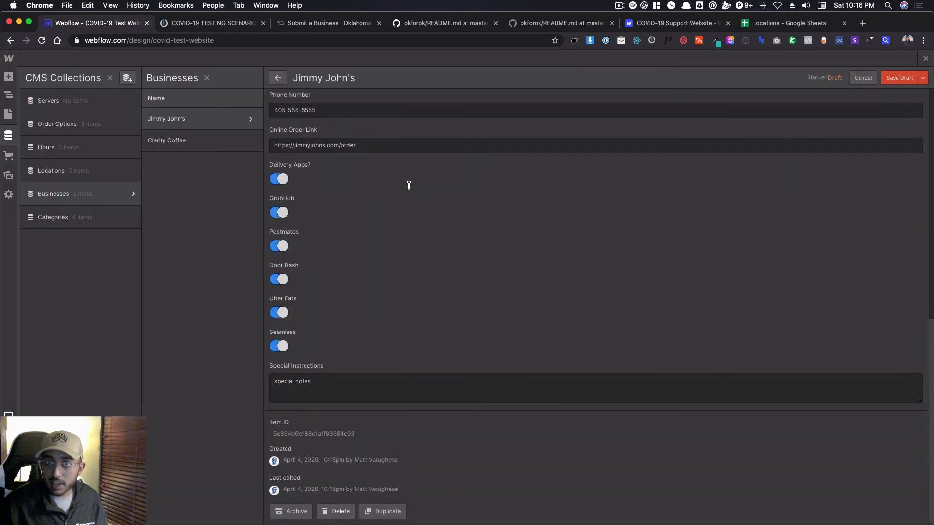
{"action": "scroll", "coordinate": [408, 189], "scroll_direction": "up", "scroll_amount": 10}
{"action": "scroll", "coordinate": [408, 190], "scroll_direction": "down", "scroll_amount": 7}
{"action": "scroll", "coordinate": [409, 190], "scroll_direction": "up", "scroll_amount": 7}
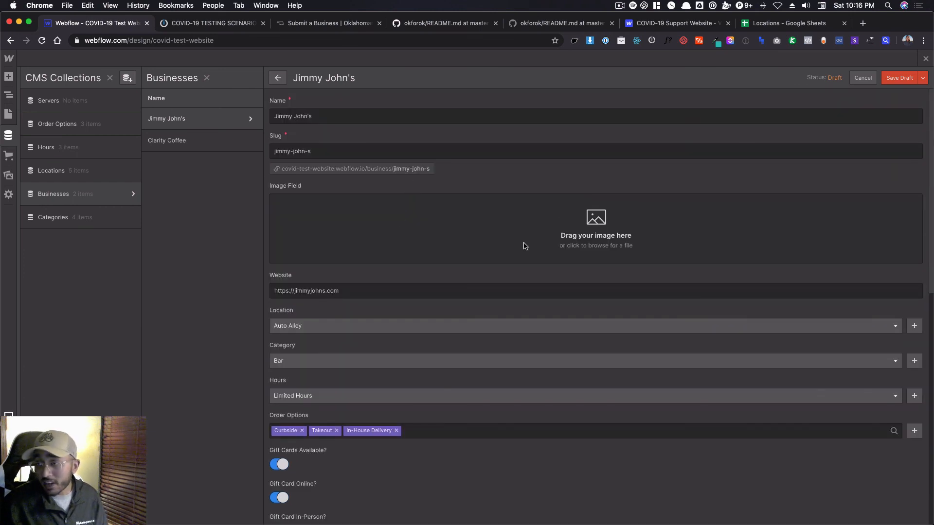
Take the Jimmy John's item out of draft and publish the site to its webflow.io domain.
{"action": "left_click", "coordinate": [923, 78]}
{"action": "left_click", "coordinate": [926, 59]}
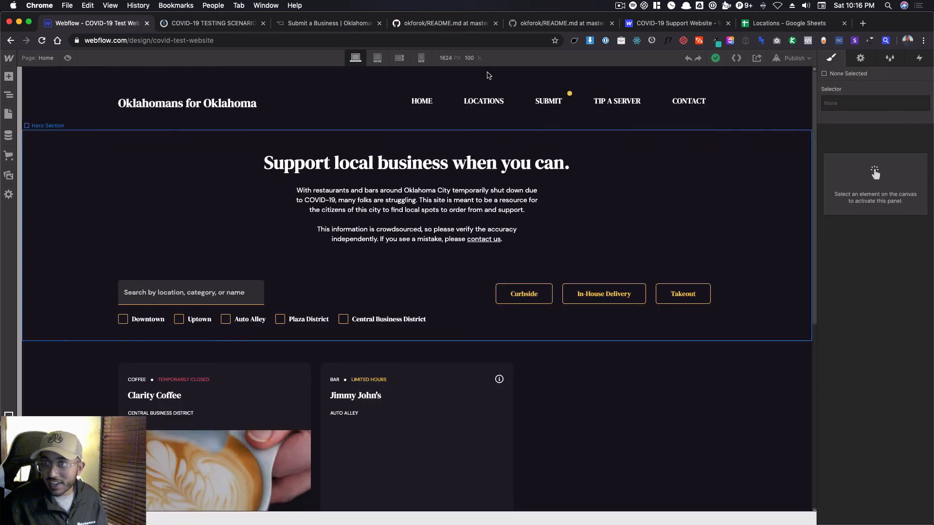
{"action": "left_click", "coordinate": [801, 59]}
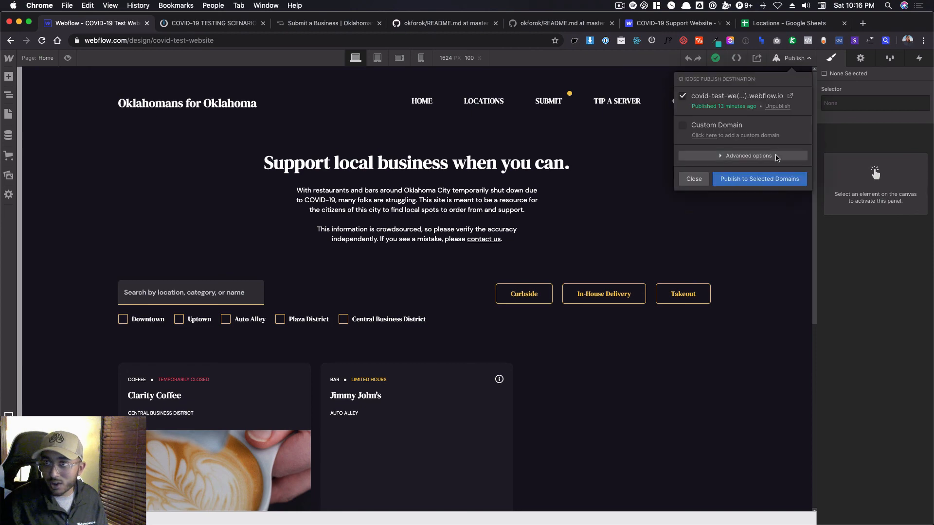
{"action": "left_click", "coordinate": [771, 181]}
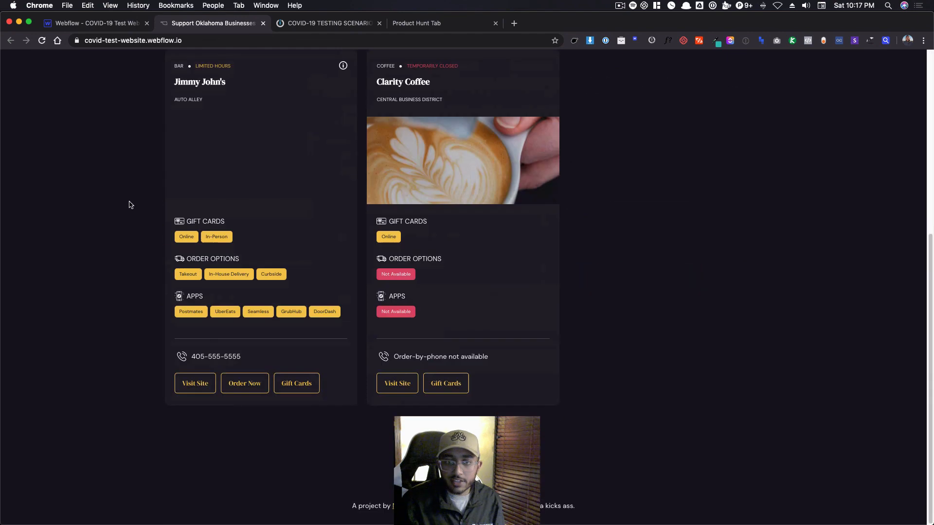
{"action": "scroll", "coordinate": [129, 204], "scroll_direction": "up", "scroll_amount": 10}
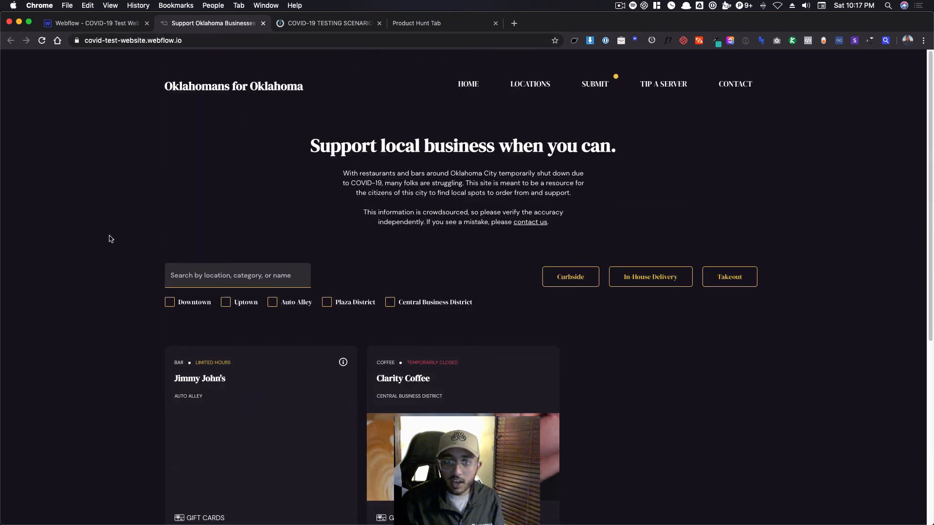
Return to the COVID-19 TESTING SCENARIO in Integromat, switch its scheduling on and save the scenario.
{"action": "left_click", "coordinate": [327, 24]}
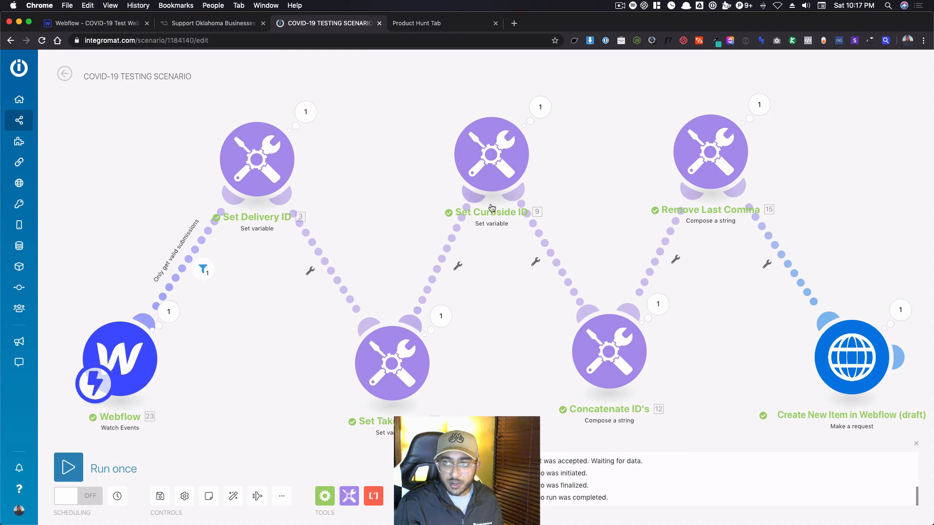
{"action": "mouse_move", "coordinate": [20, 484]}
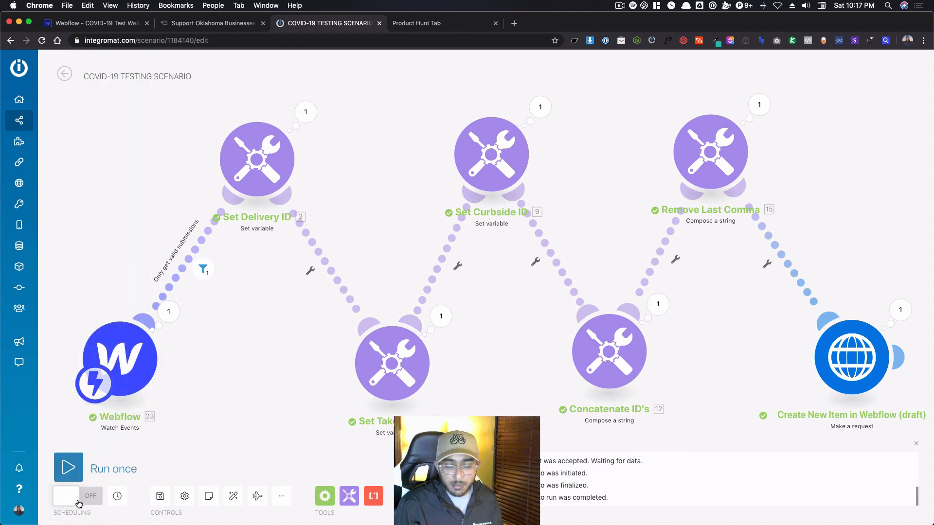
{"action": "left_click", "coordinate": [79, 499]}
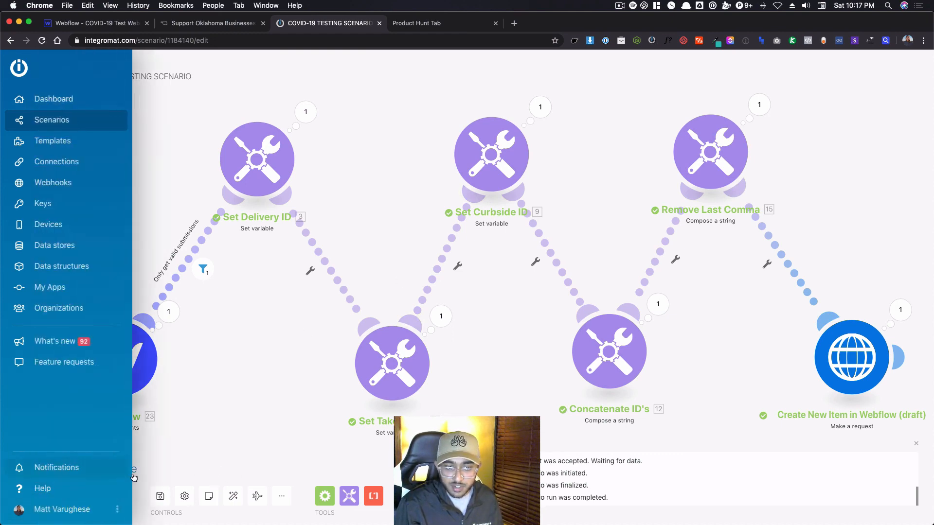
{"action": "left_click", "coordinate": [160, 496]}
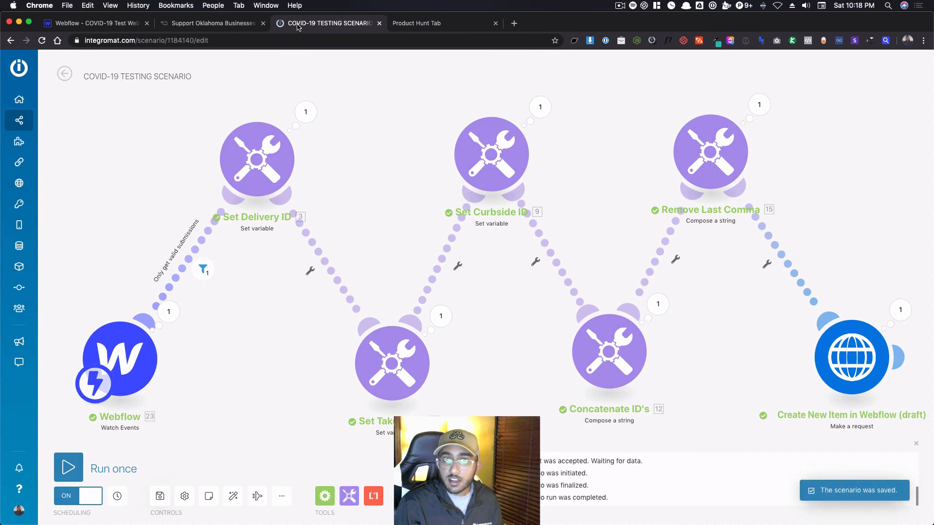
Close the Integromat and Product Hunt pages, open jetboost.io and log in to the Jetboost dashboard.
{"action": "key", "text": "super+w"}
{"action": "key", "text": "super+w"}
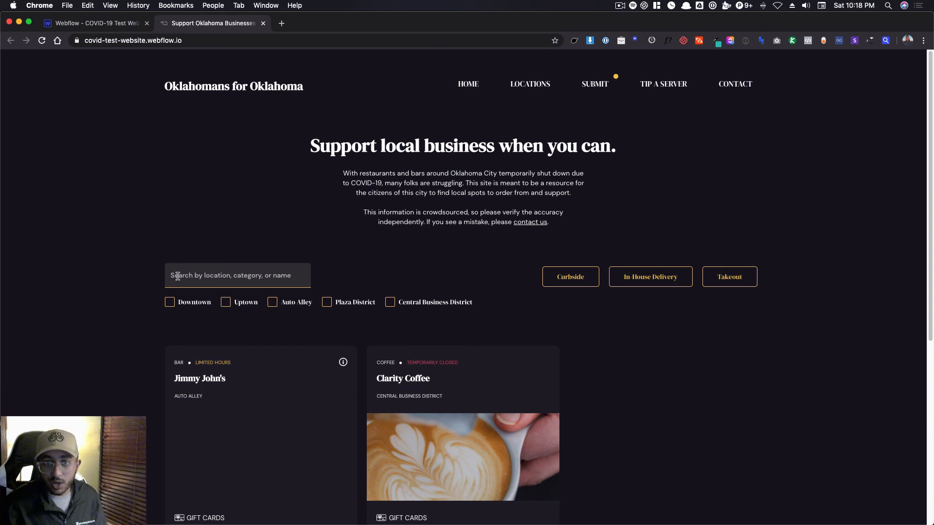
{"action": "key", "text": "super+shift+t"}
{"action": "type", "text": "jetboost.io"}
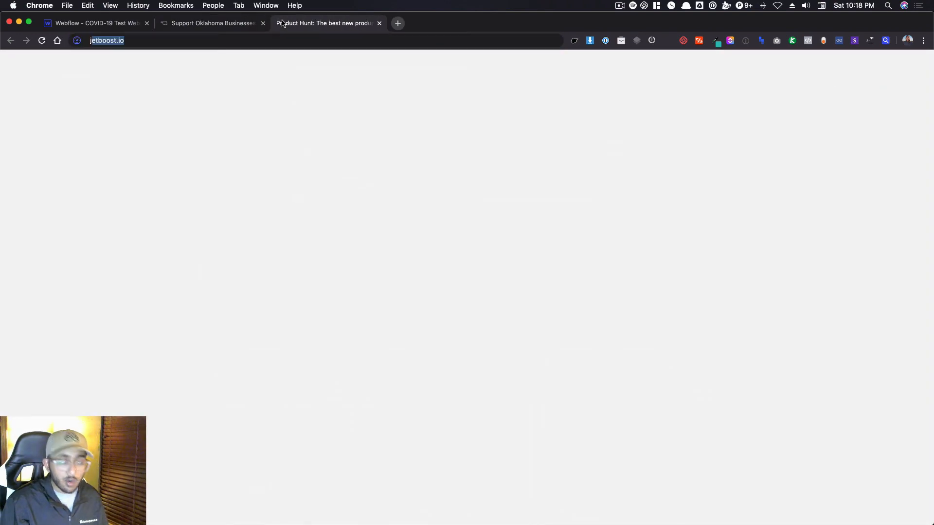
{"action": "key", "text": "Return"}
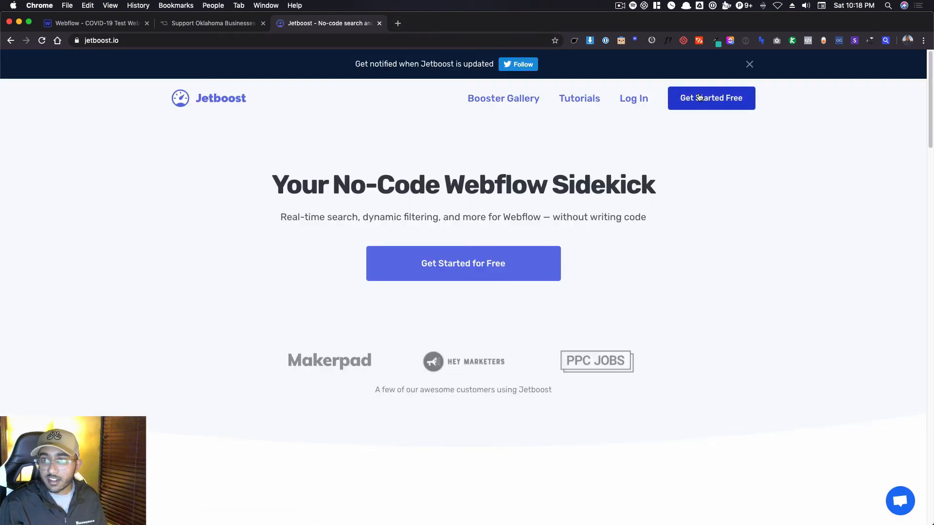
{"action": "left_click", "coordinate": [635, 100]}
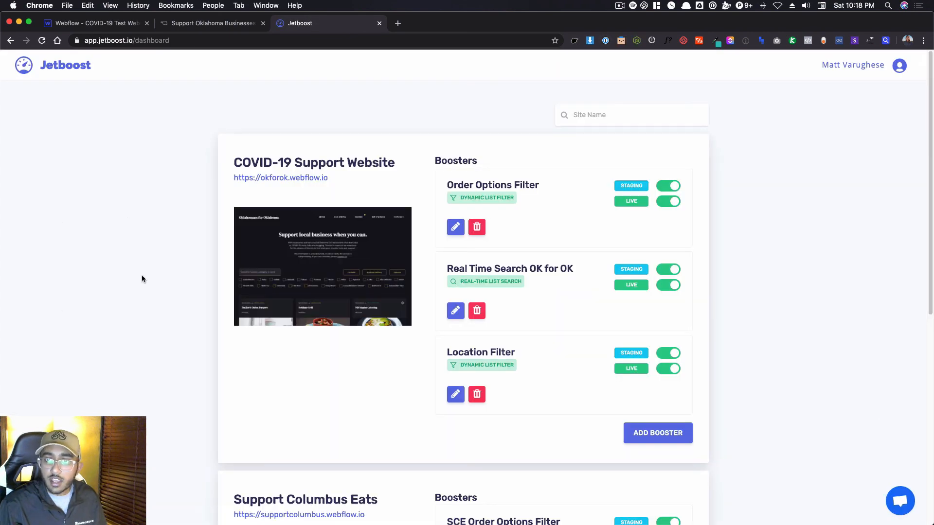
Review the boosters set up for the COVID-19 Support Website and Support Columbus Eats in Jetboost.
{"action": "scroll", "coordinate": [881, 323], "scroll_direction": "down", "scroll_amount": 8}
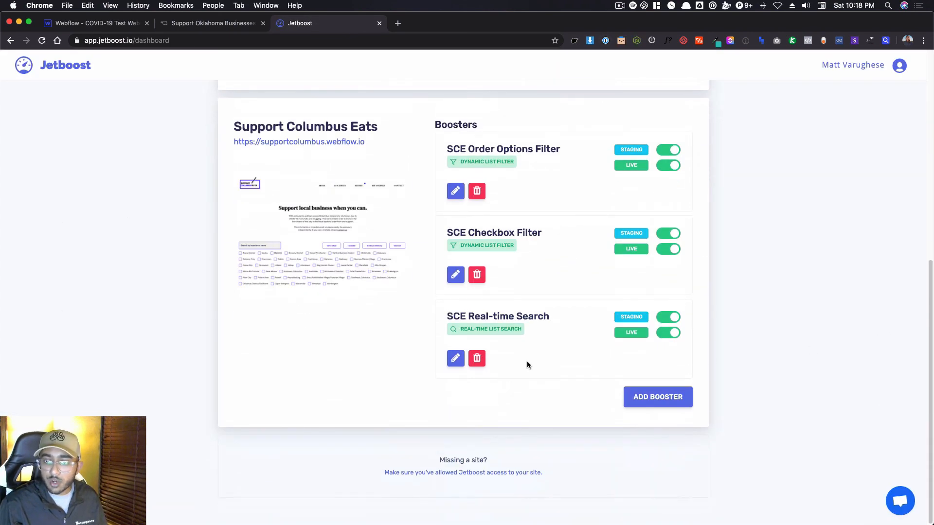
{"action": "scroll", "coordinate": [498, 446], "scroll_direction": "up", "scroll_amount": 8}
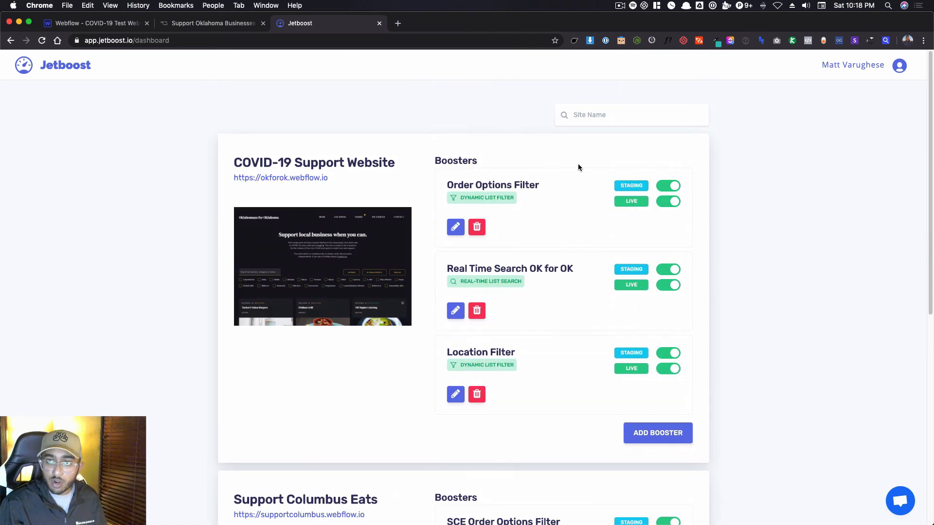
{"action": "scroll", "coordinate": [510, 311], "scroll_direction": "down", "scroll_amount": 1}
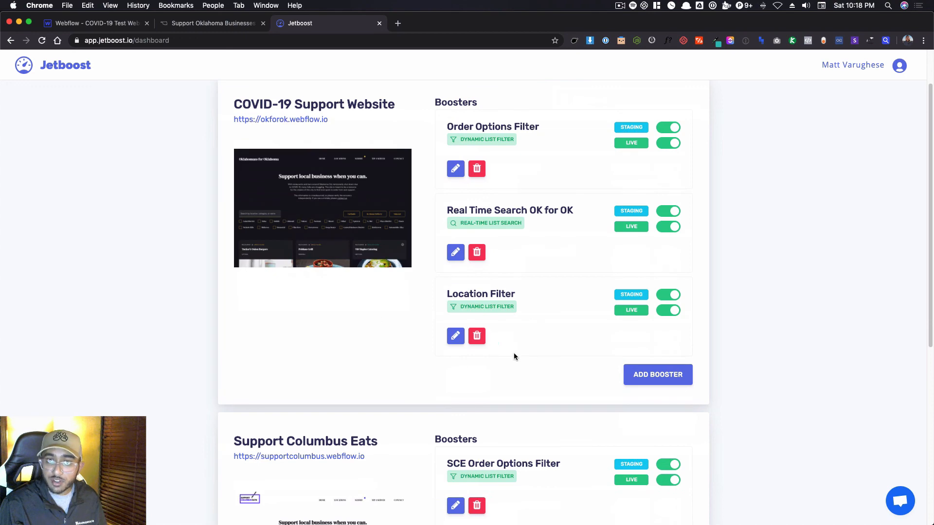
{"action": "scroll", "coordinate": [573, 318], "scroll_direction": "up", "scroll_amount": 1}
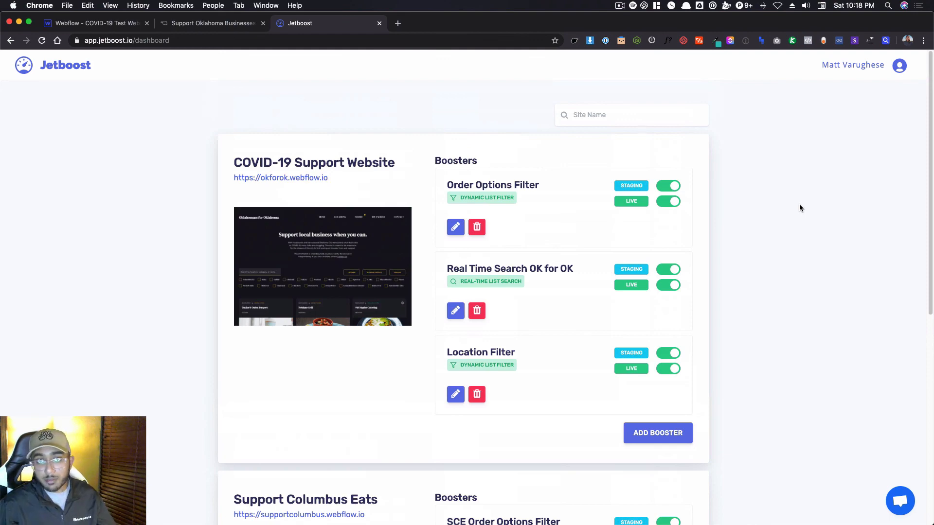
Select the business list's Collection List Wrapper on the home page in the Webflow Designer and inspect its Jetboost classes.
{"action": "left_click", "coordinate": [124, 24]}
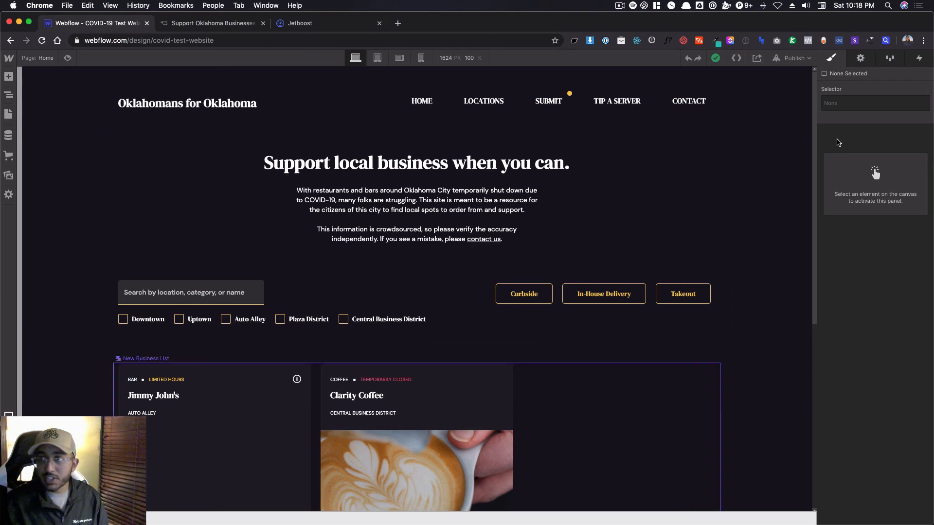
{"action": "left_click", "coordinate": [611, 405]}
{"action": "left_click", "coordinate": [199, 519]}
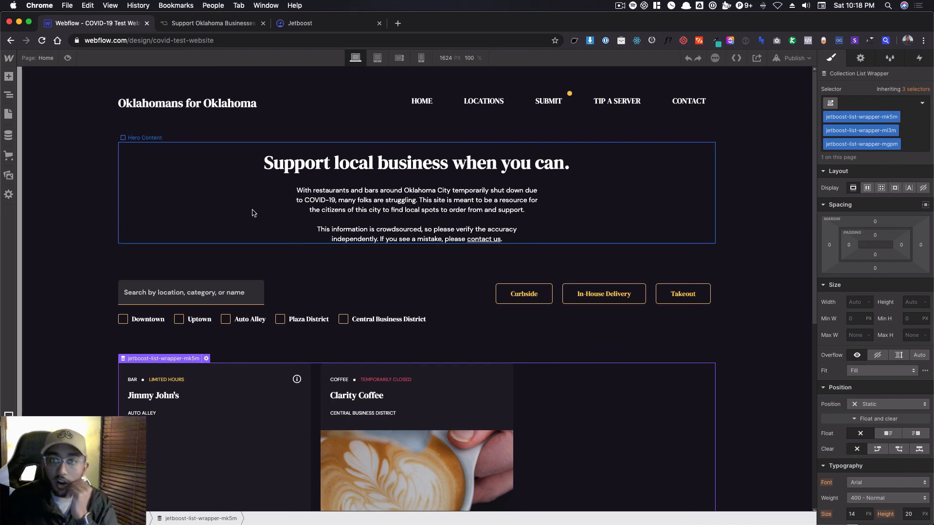
View the support chat on the Jetboost dashboard, close it and return to the test site in the Webflow Designer.
{"action": "key", "text": "super+3"}
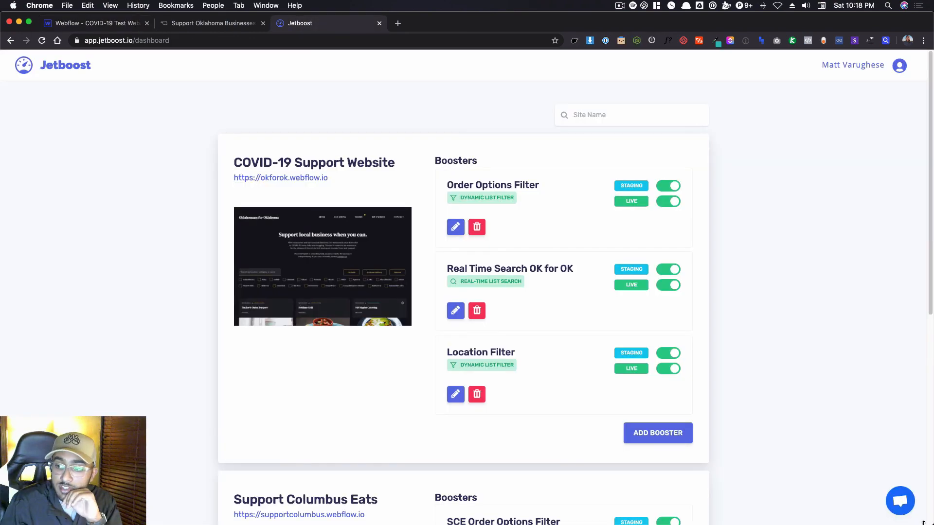
{"action": "left_click", "coordinate": [900, 501]}
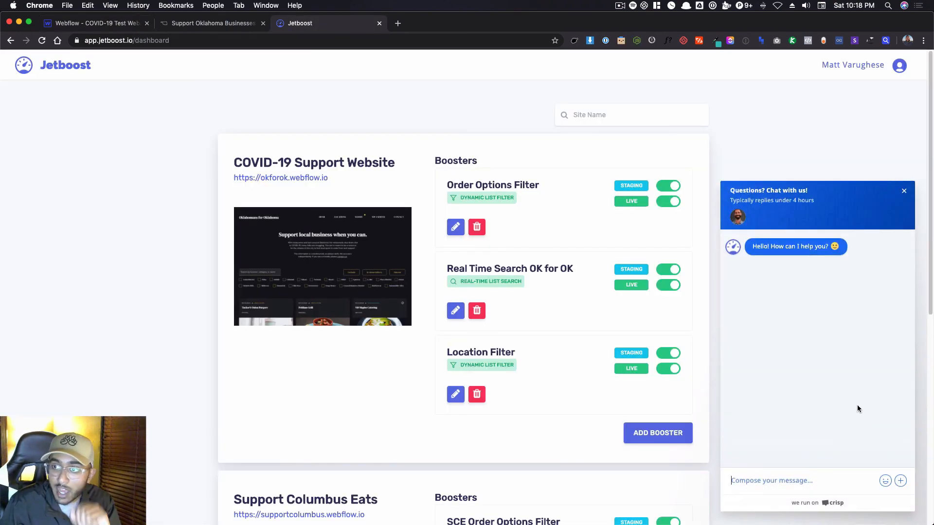
{"action": "left_click", "coordinate": [904, 192]}
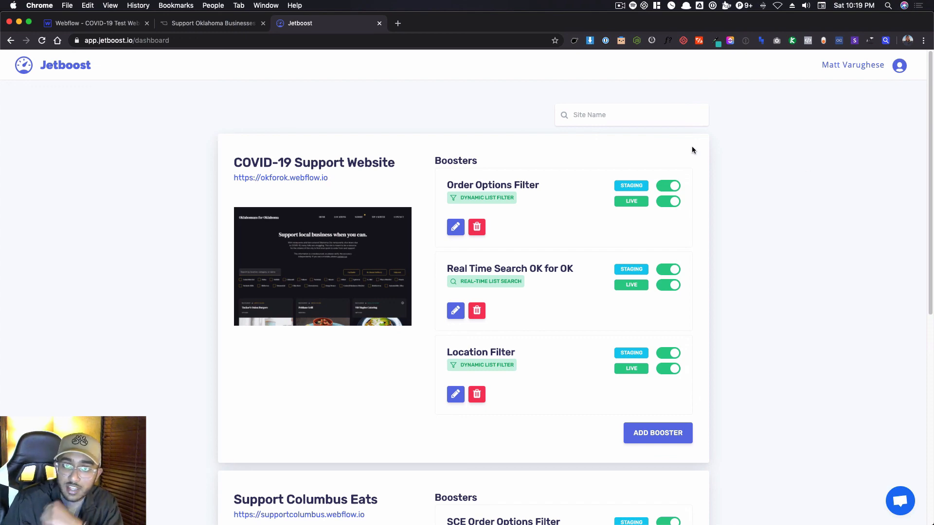
{"action": "key", "text": "ctrl+shift+Tab"}
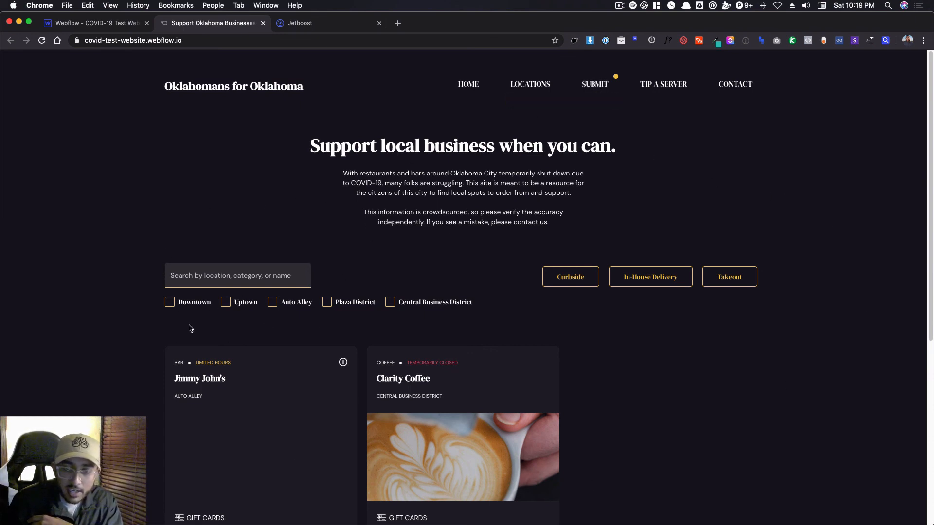
{"action": "left_click", "coordinate": [90, 23]}
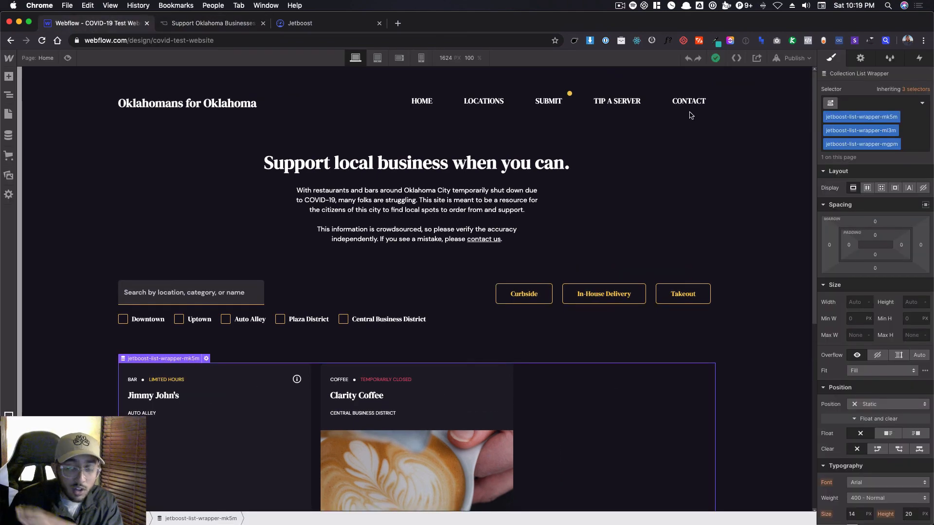